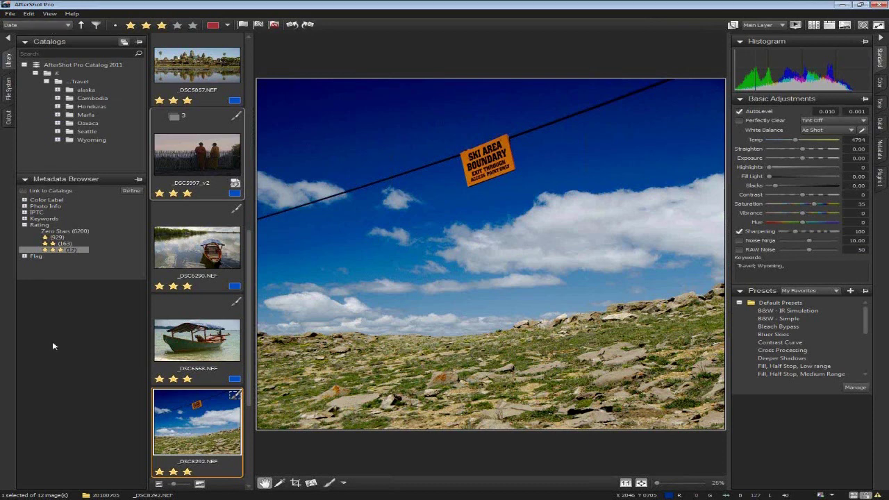
Look over the file system browser and the batch output and printing presets, and return to the library catalogs.
{"action": "left_click", "coordinate": [11, 99]}
{"action": "left_click", "coordinate": [11, 122]}
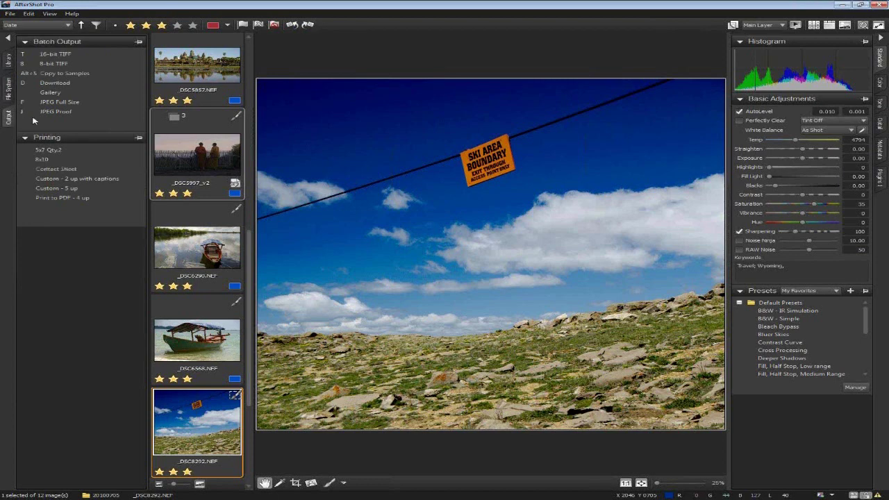
{"action": "left_click", "coordinate": [9, 61]}
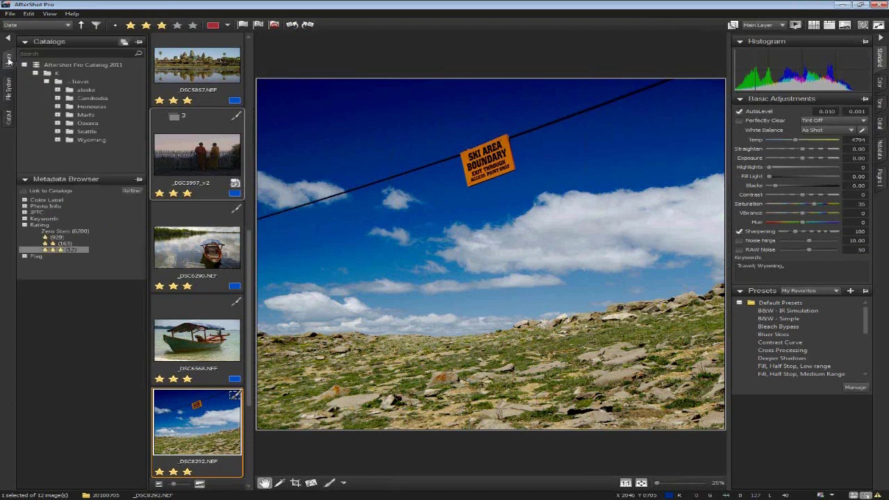
{"action": "left_click", "coordinate": [8, 91]}
{"action": "left_click", "coordinate": [9, 64]}
{"action": "left_click", "coordinate": [8, 119]}
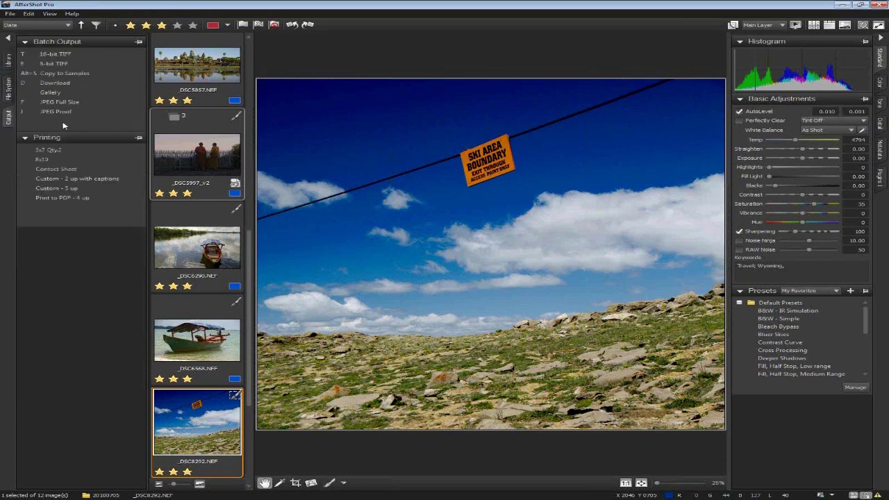
{"action": "left_click", "coordinate": [9, 60]}
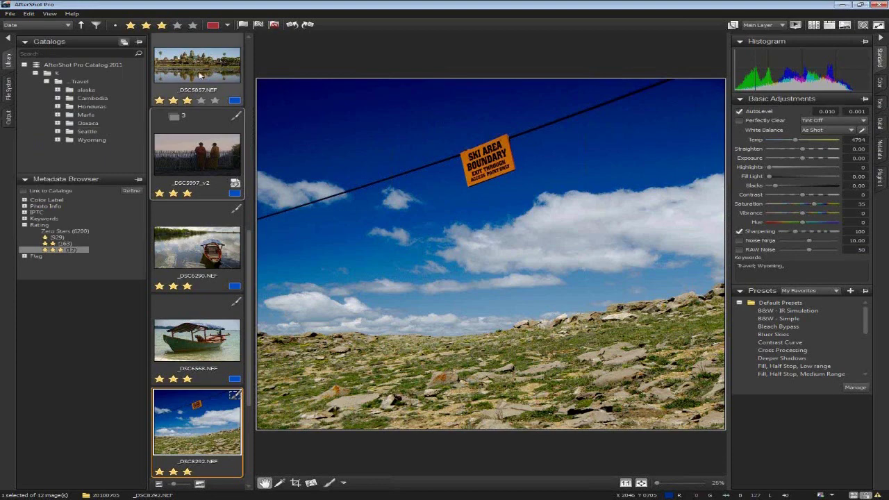
Browse the three-star photo thumbnails and widen the thumbnail area to two columns.
{"action": "scroll", "coordinate": [203, 294], "scroll_direction": "down", "scroll_amount": 2}
{"action": "scroll", "coordinate": [203, 295], "scroll_direction": "up", "scroll_amount": 3}
{"action": "scroll", "coordinate": [203, 299], "scroll_direction": "down", "scroll_amount": 3}
{"action": "scroll", "coordinate": [203, 299], "scroll_direction": "up", "scroll_amount": 2}
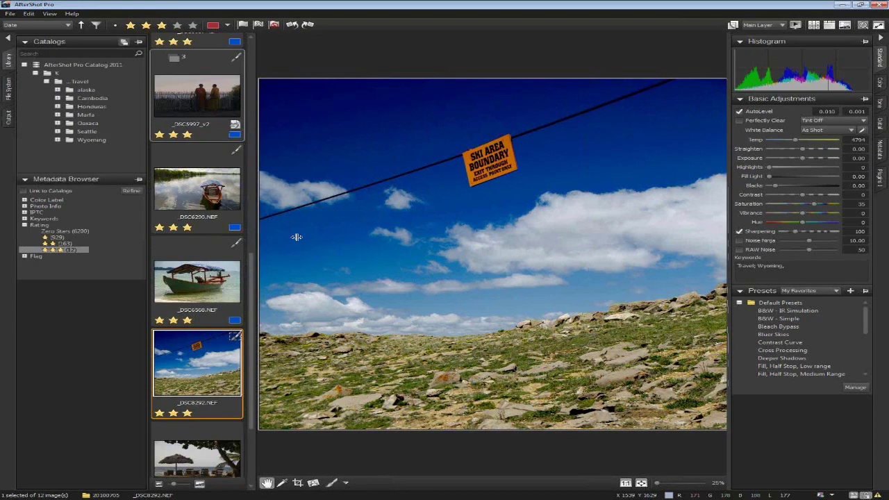
{"action": "left_click_drag", "start_coordinate": [297, 237], "coordinate": [360, 239]}
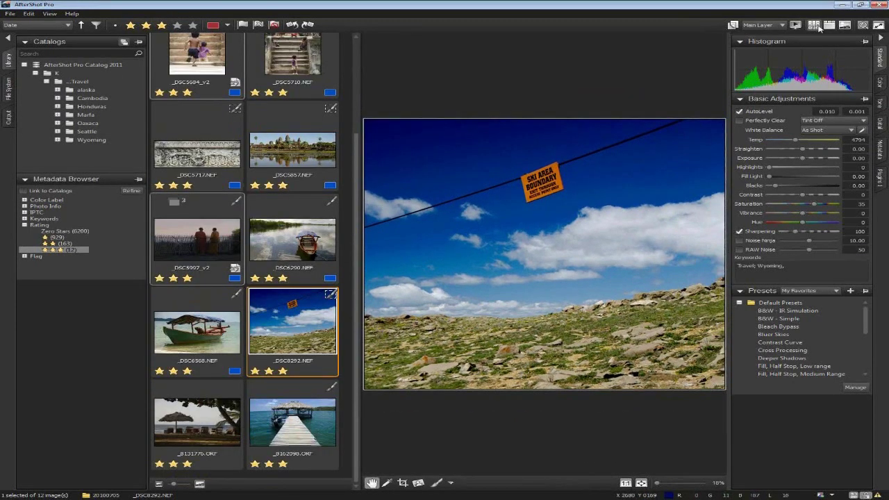
Compare the thumbnail-only, standard and image-only layouts, and return to the standard view.
{"action": "left_click", "coordinate": [813, 26]}
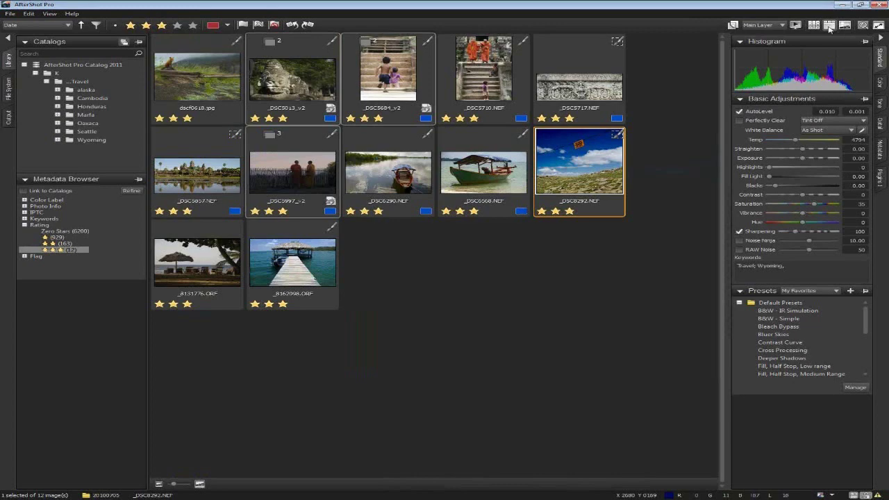
{"action": "left_click", "coordinate": [828, 26]}
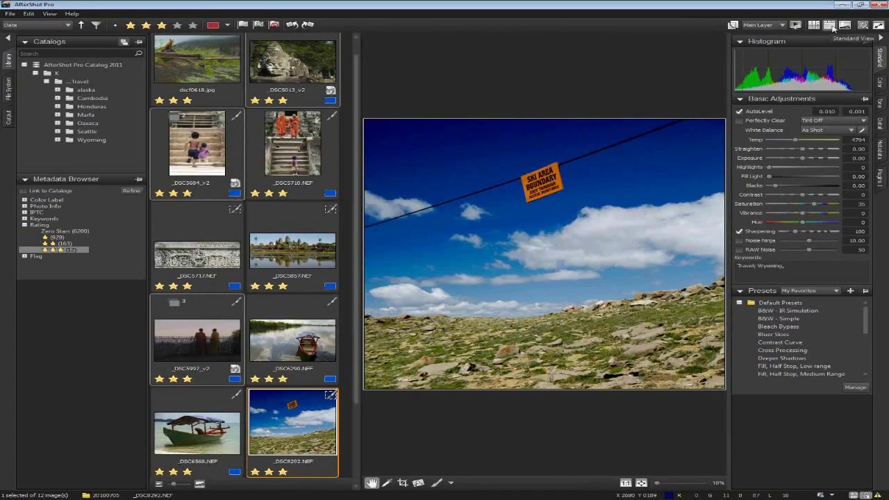
{"action": "left_click", "coordinate": [845, 26]}
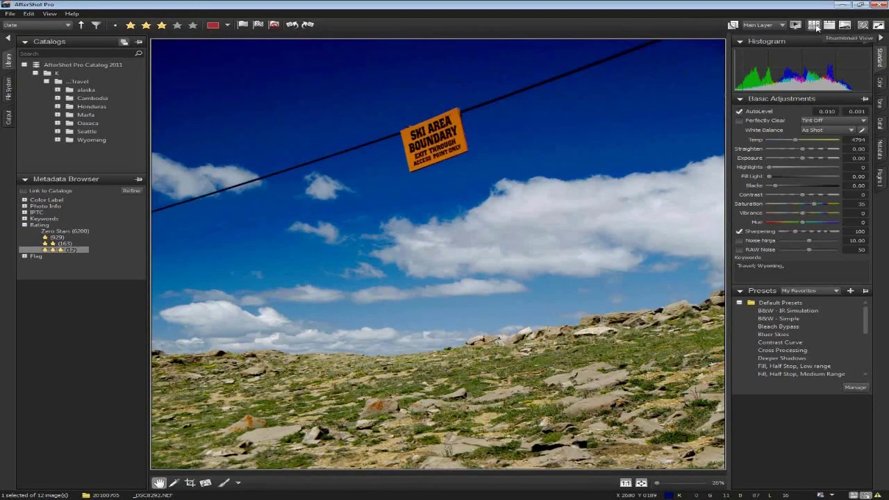
{"action": "left_click", "coordinate": [815, 26]}
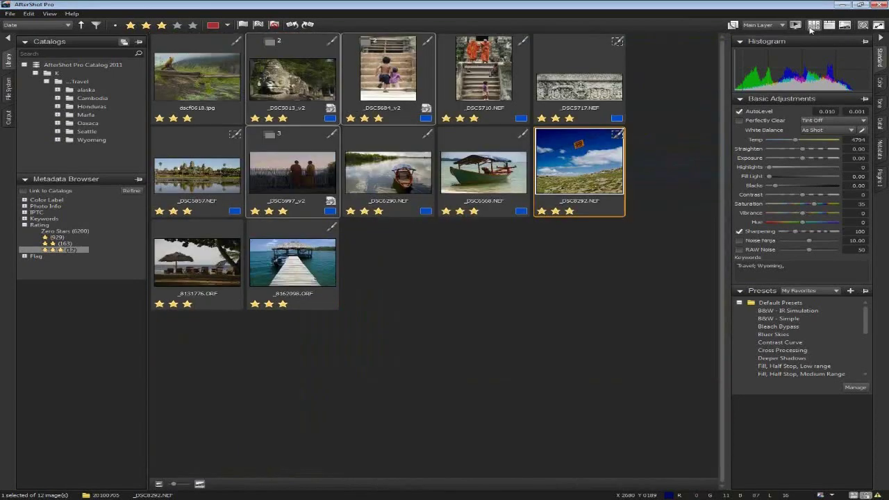
{"action": "left_click", "coordinate": [811, 29]}
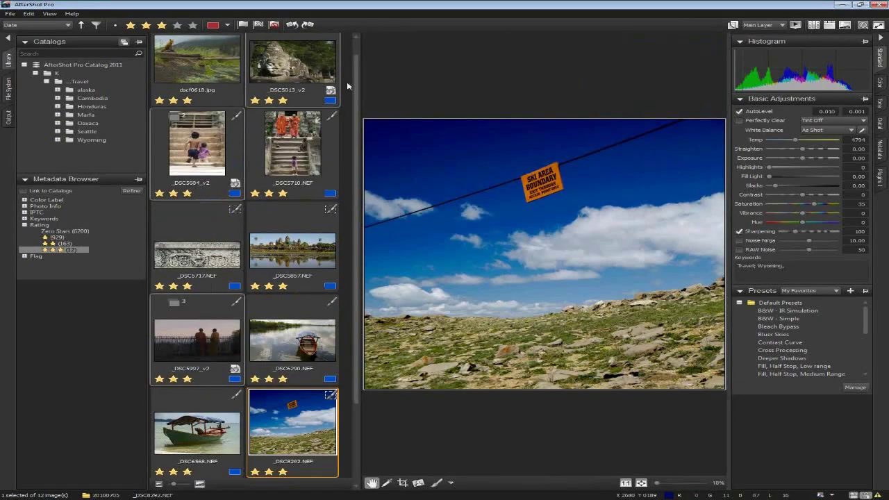
Narrow the thumbnail area to one column and select the two boat photos _DSC6290 and _DSC6568 together.
{"action": "left_click_drag", "start_coordinate": [360, 83], "coordinate": [250, 93]}
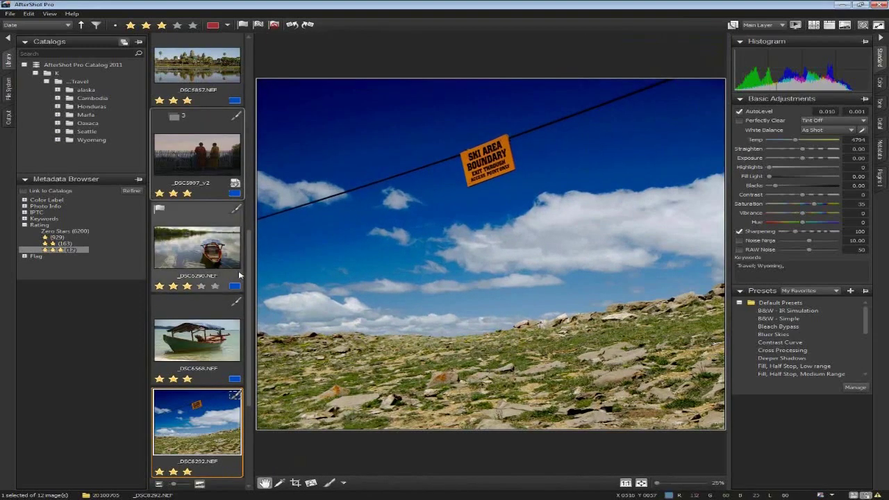
{"action": "left_click", "coordinate": [232, 264]}
{"action": "left_click", "coordinate": [208, 337]}
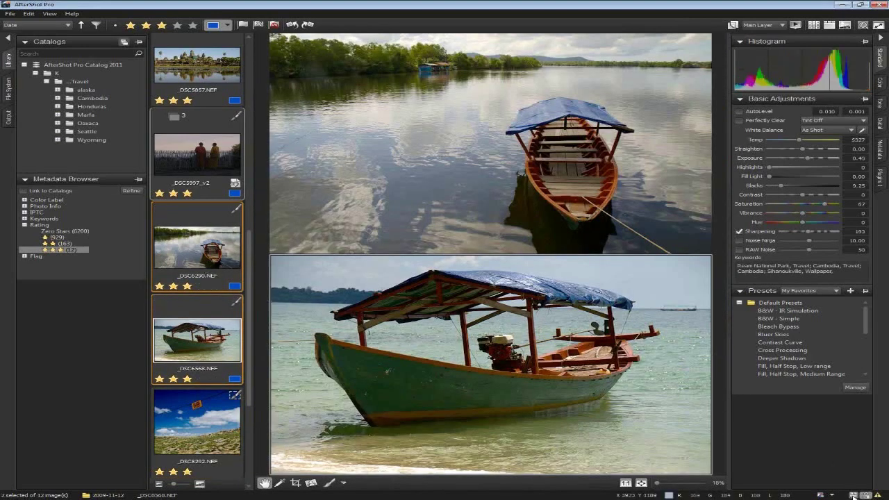
Turn the multi-image view off and on again to compare single and side-by-side display of the boat photos.
{"action": "left_click", "coordinate": [853, 495]}
{"action": "left_click", "coordinate": [853, 495]}
{"action": "left_click", "coordinate": [853, 495]}
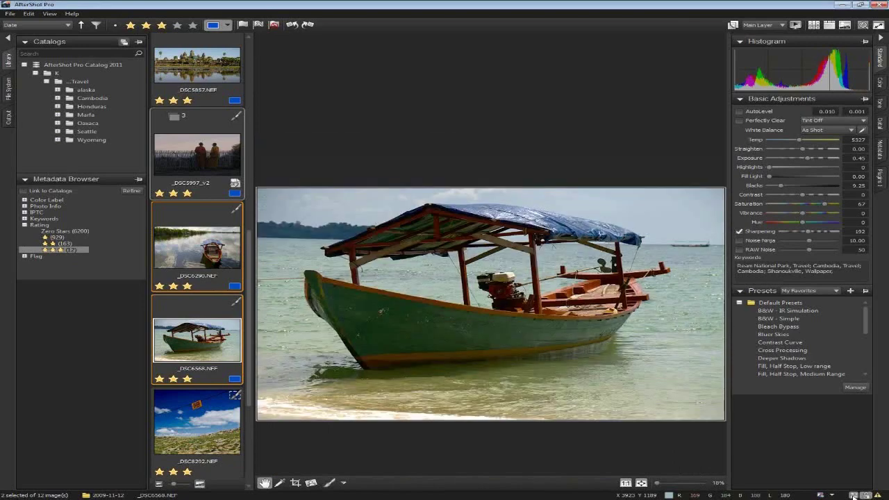
{"action": "left_click", "coordinate": [853, 495]}
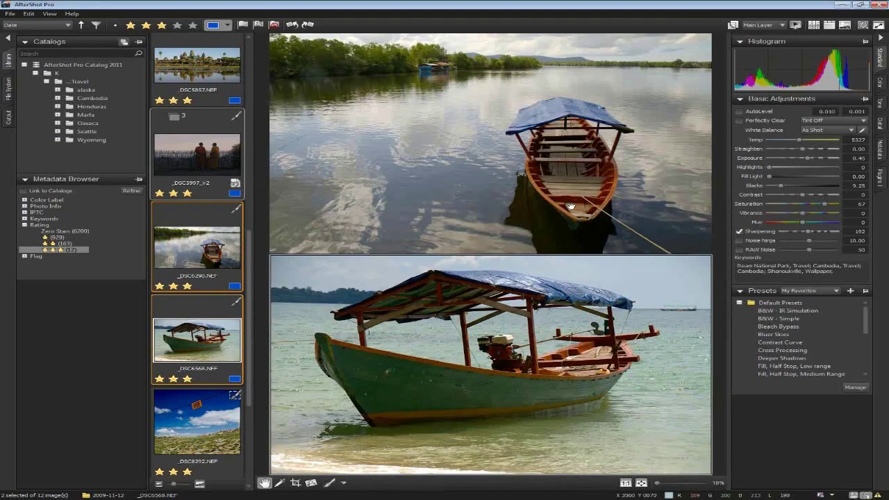
Switch the active image between the two displayed boat photos to see each one's adjustment settings.
{"action": "double_click", "coordinate": [539, 213]}
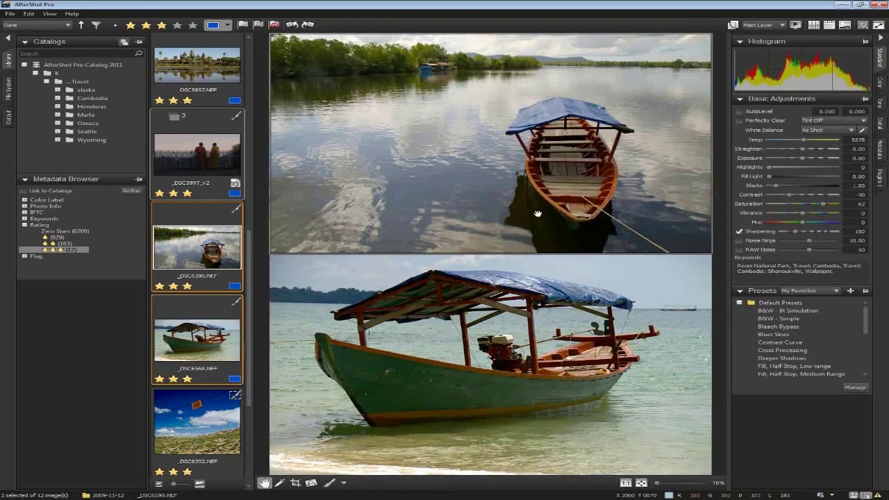
{"action": "double_click", "coordinate": [550, 237]}
{"action": "double_click", "coordinate": [521, 312]}
{"action": "double_click", "coordinate": [522, 313]}
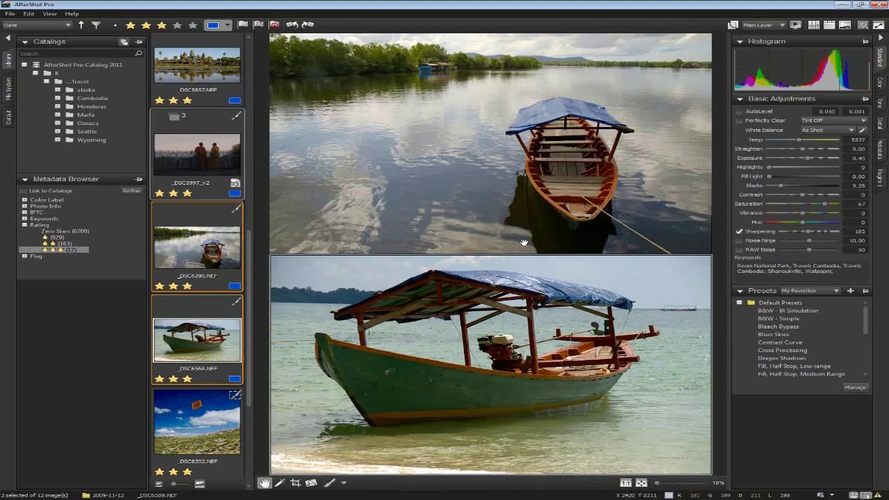
Open the eastwood_2007 folder from the file system and browse its portrait thumbnails.
{"action": "left_click", "coordinate": [8, 90]}
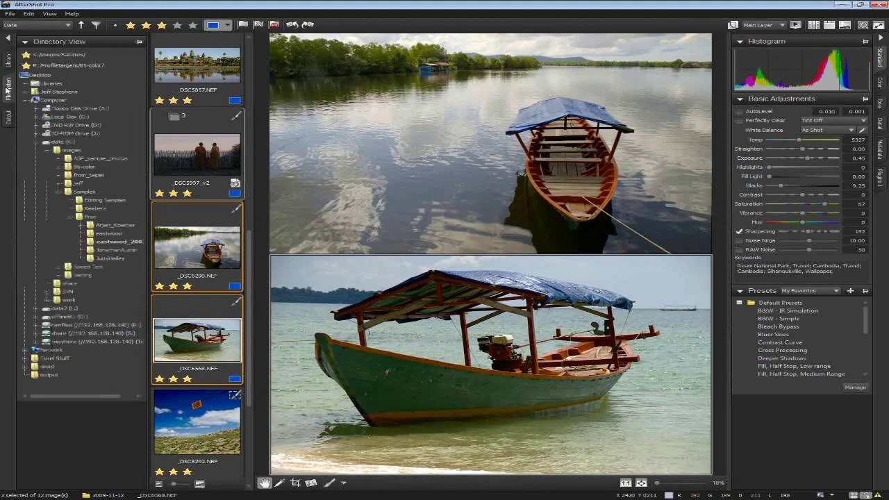
{"action": "left_click", "coordinate": [119, 243]}
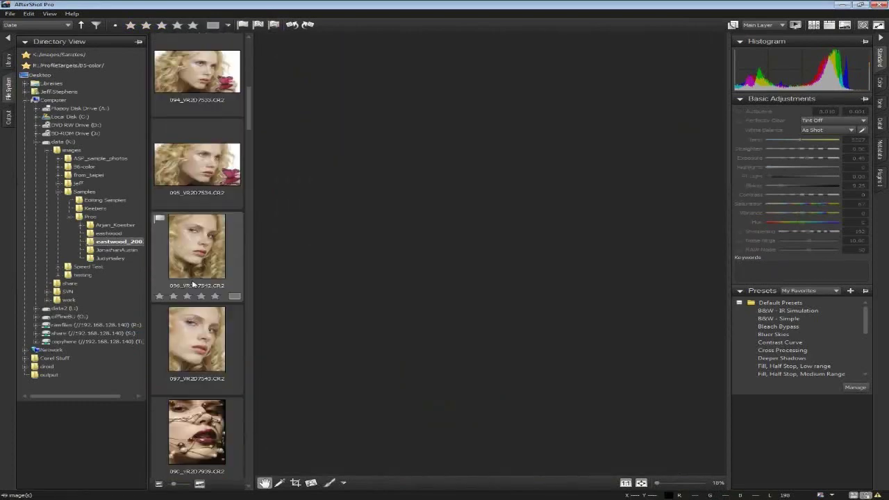
{"action": "scroll", "coordinate": [189, 375], "scroll_direction": "up", "scroll_amount": 1}
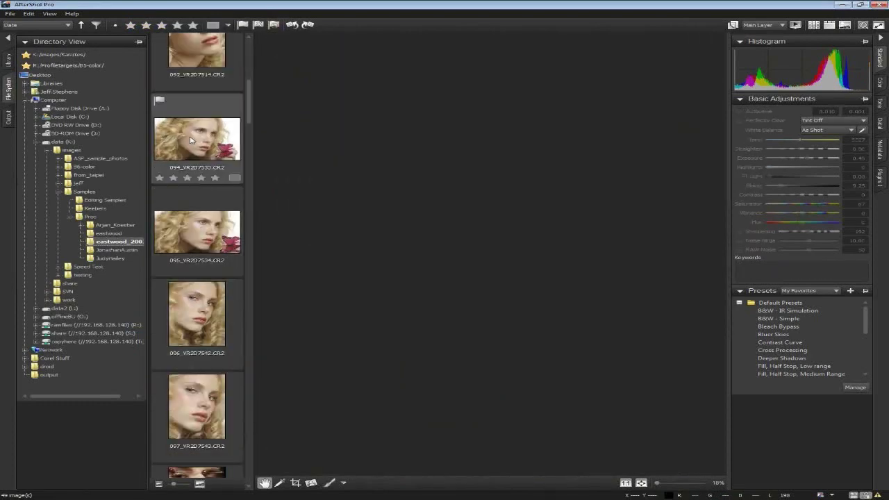
{"action": "scroll", "coordinate": [188, 261], "scroll_direction": "down", "scroll_amount": 6}
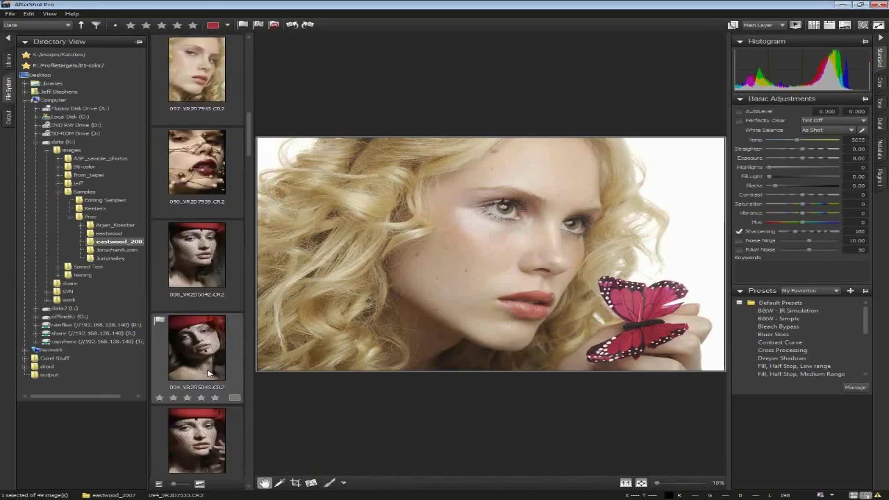
Select the four consecutive veil portraits from 008_YR2D5042.CR2 through 009_YR2D5072.CR2 for side-by-side viewing.
{"action": "left_click", "coordinate": [192, 182]}
{"action": "scroll", "coordinate": [201, 278], "scroll_direction": "down", "scroll_amount": 1}
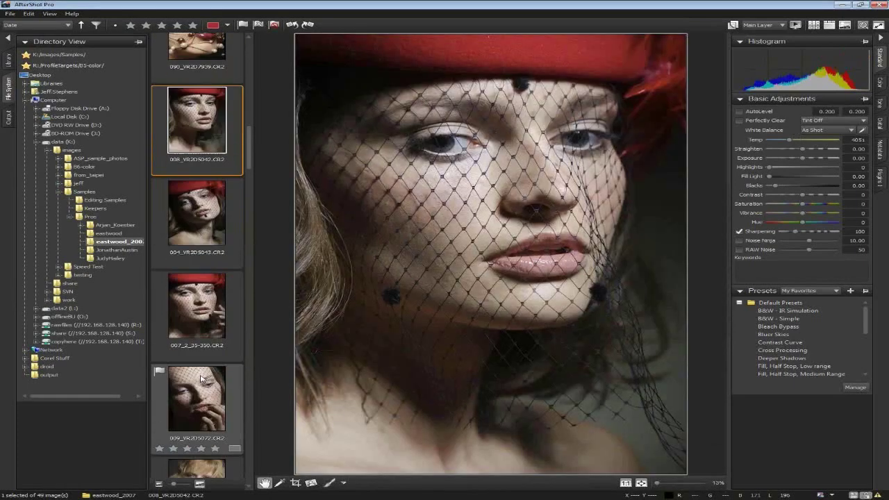
{"action": "left_click", "coordinate": [207, 387], "text": "shift"}
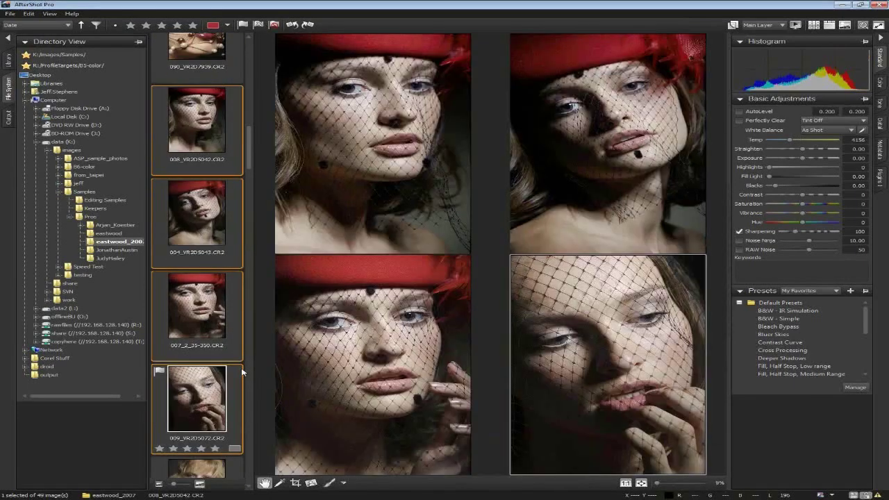
Alternate between four-image and single-image display for portrait 004_YR2D5043, and show portrait 008_YR2D5042 alone.
{"action": "left_click", "coordinate": [634, 167]}
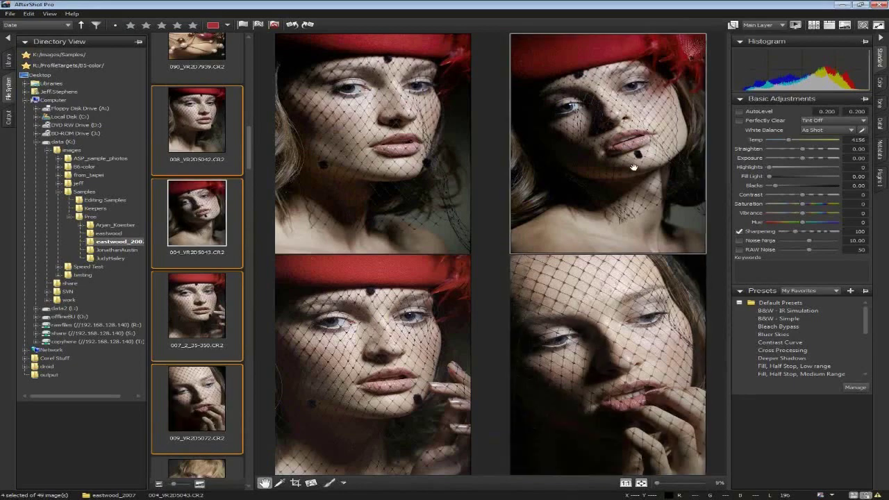
{"action": "key", "text": "v"}
{"action": "key", "text": "v"}
{"action": "left_click", "coordinate": [381, 175]}
{"action": "key", "text": "v"}
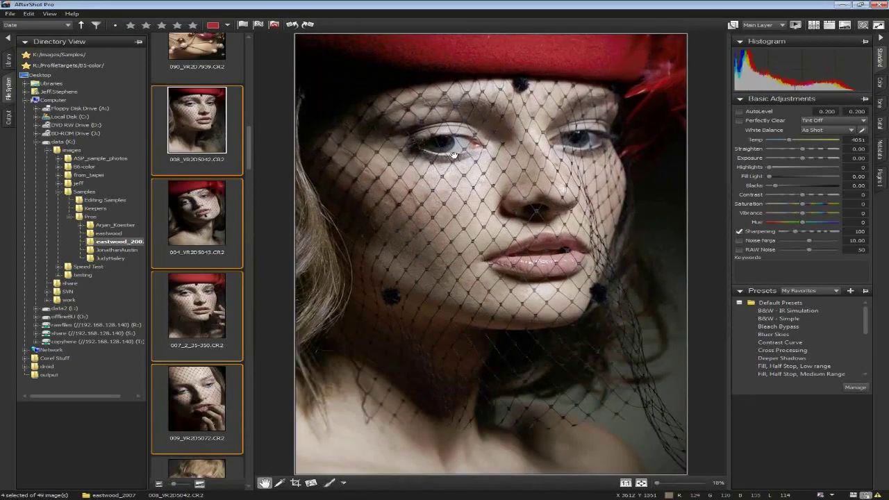
Inspect the veil portraits at 100% zoom, singly and in the four-image view, and fit all four back to view.
{"action": "left_click", "coordinate": [389, 186]}
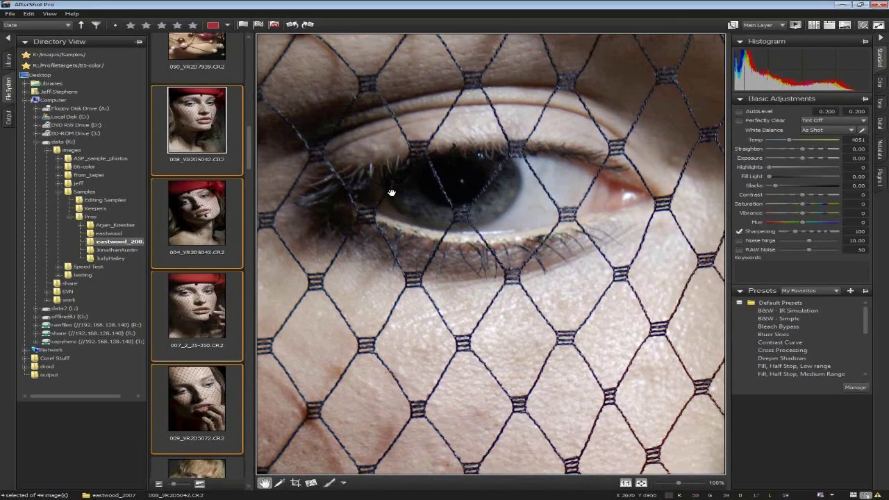
{"action": "left_click", "coordinate": [159, 185]}
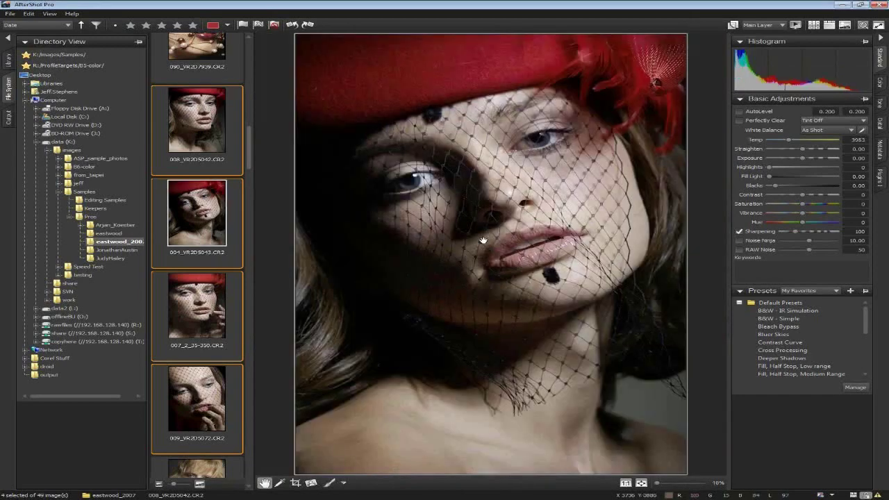
{"action": "key", "text": "m"}
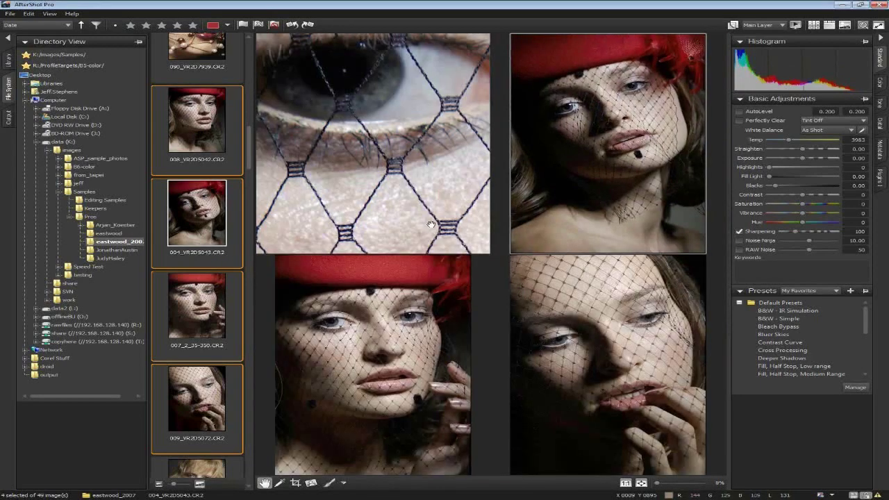
{"action": "left_click", "coordinate": [569, 445]}
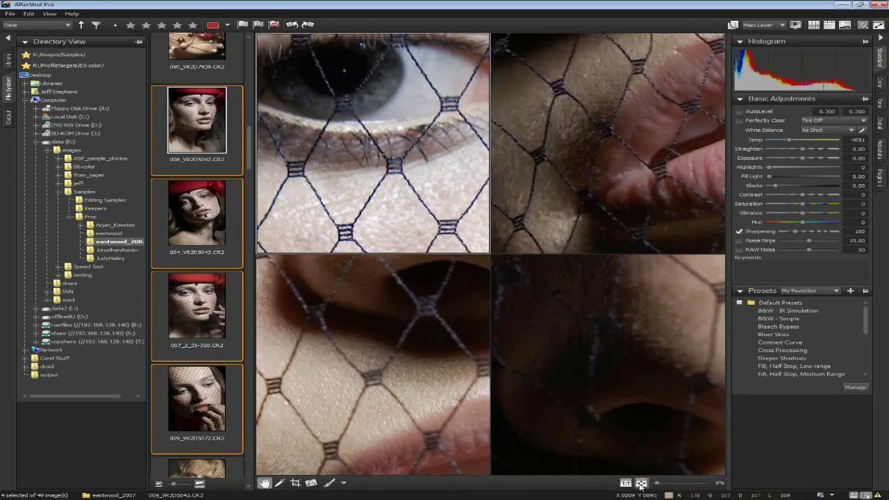
{"action": "left_click", "coordinate": [570, 444]}
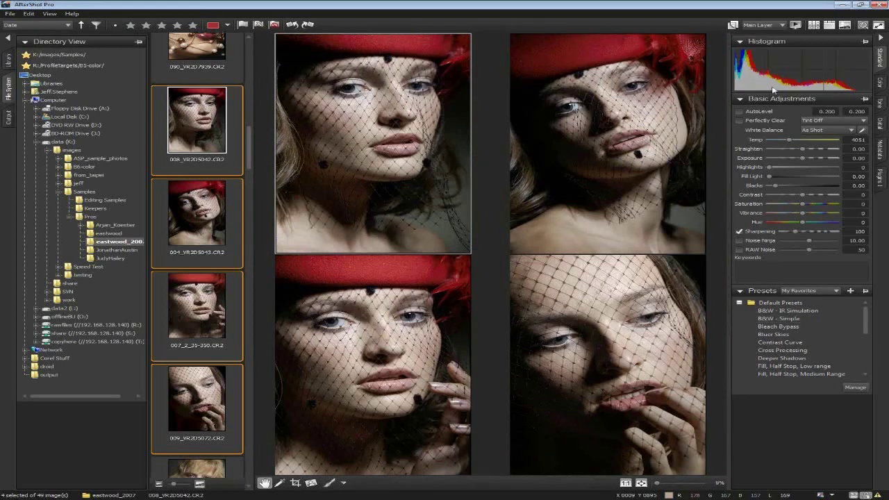
Lower the exposure of portrait 008_YR2D5042 to -0.35, view it alone, and reset the exposure to its default.
{"action": "mouse_move", "coordinate": [802, 157]}
{"action": "left_mouse_down"}
{"action": "mouse_move", "coordinate": [811, 158]}
{"action": "mouse_move", "coordinate": [797, 158]}
{"action": "left_mouse_up"}
{"action": "key", "text": "v"}
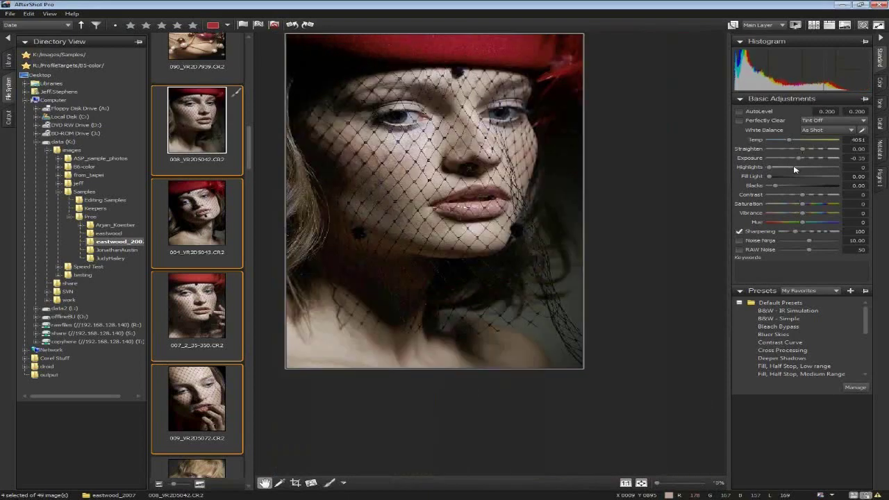
{"action": "double_click", "coordinate": [752, 158]}
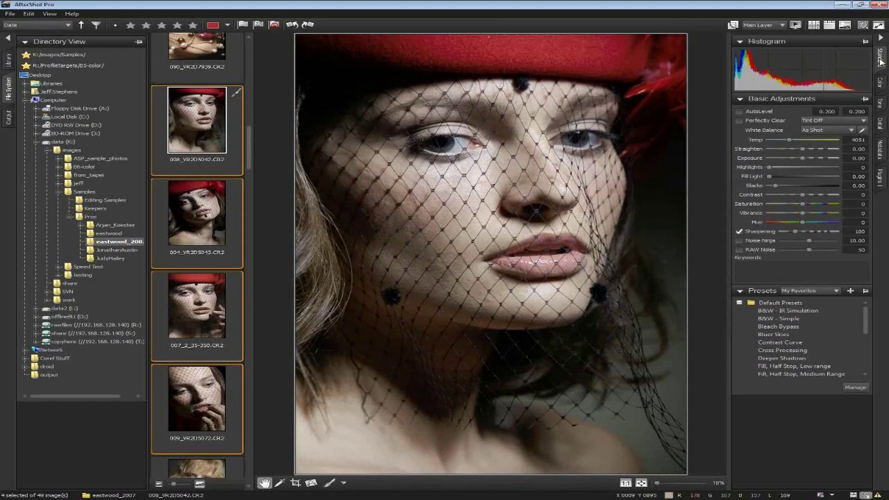
Look through the color, tone, detail, metadata and plugin controls available for the active portrait.
{"action": "left_click", "coordinate": [881, 83]}
{"action": "left_click", "coordinate": [880, 106]}
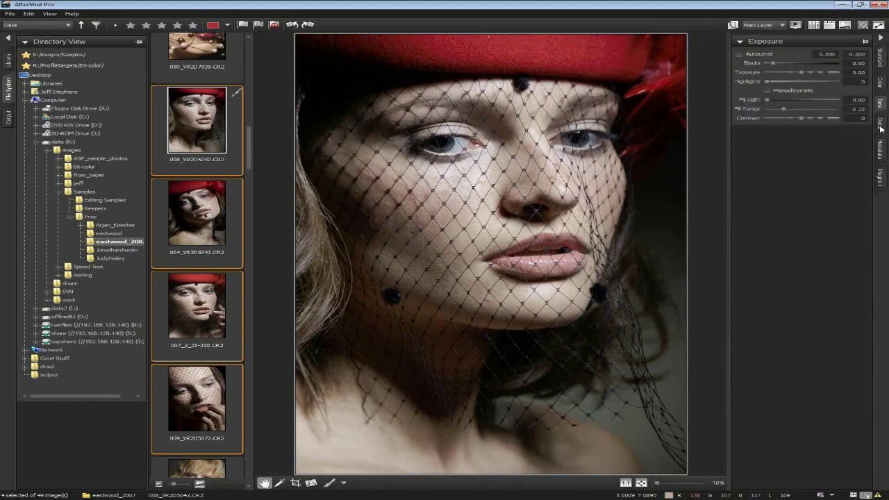
{"action": "left_click", "coordinate": [881, 128]}
{"action": "left_click", "coordinate": [882, 157]}
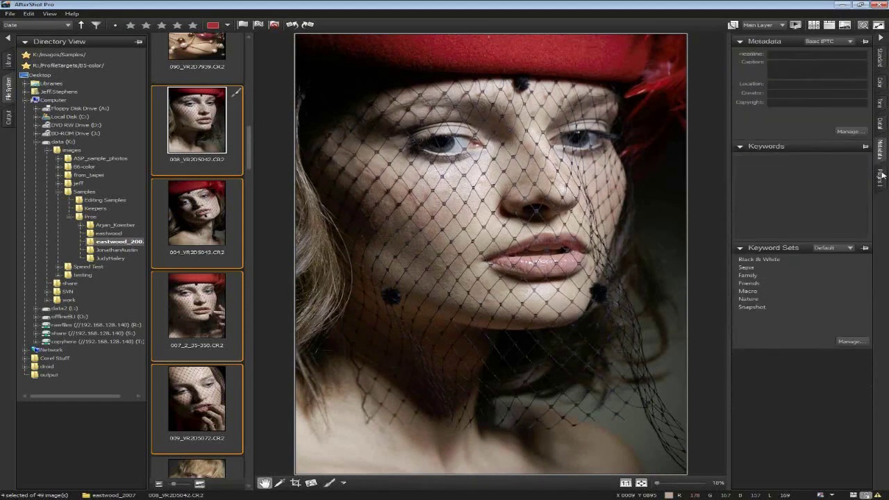
{"action": "left_click", "coordinate": [882, 177]}
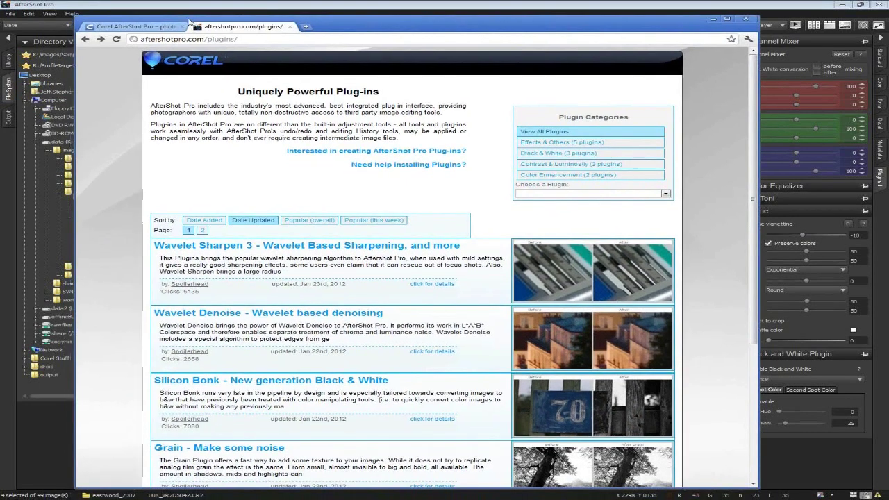
Browse the AfterShot Pro plug-in listing at aftershotpro.com/plugins/ in the web browser.
{"action": "left_click", "coordinate": [277, 40]}
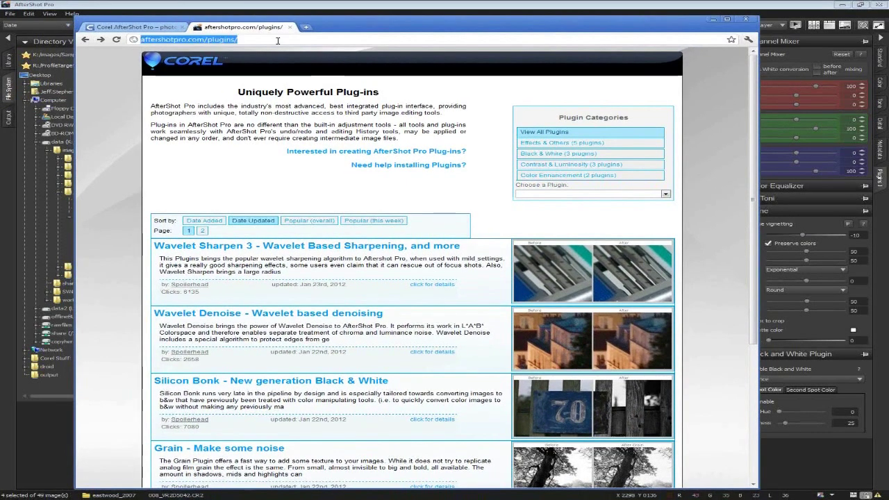
{"action": "key", "text": "Return"}
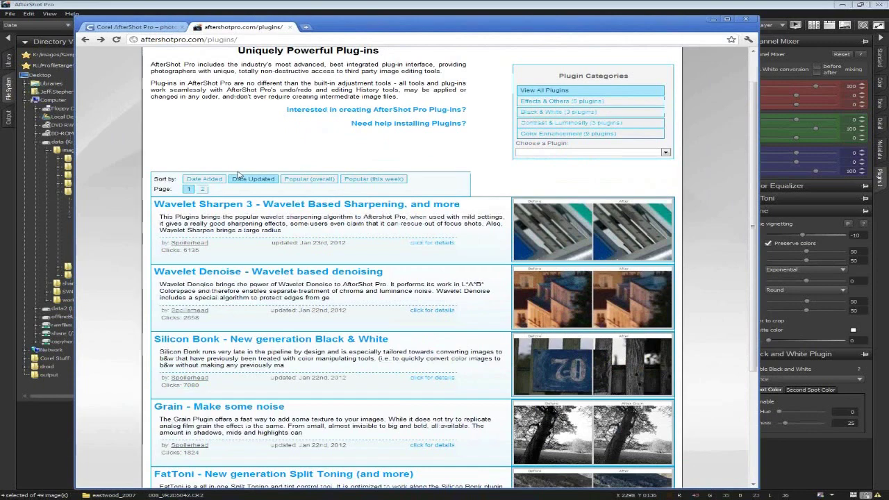
{"action": "scroll", "coordinate": [230, 201], "scroll_direction": "down", "scroll_amount": 3}
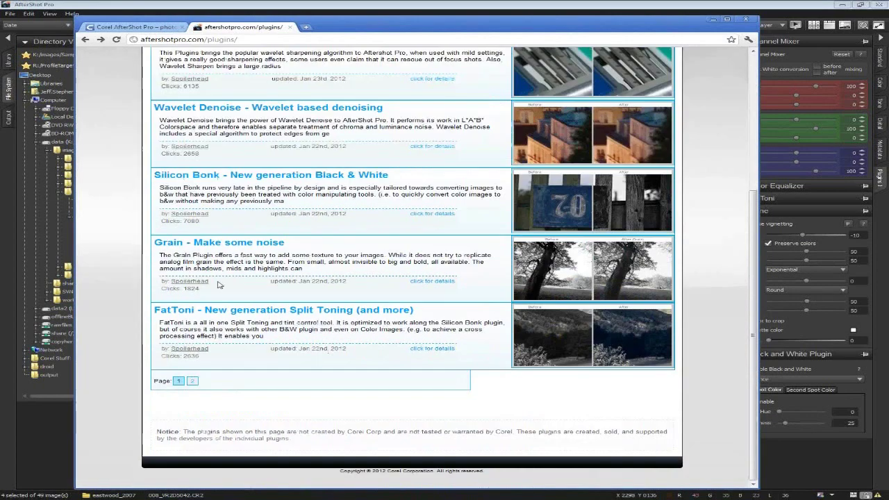
{"action": "scroll", "coordinate": [218, 285], "scroll_direction": "up", "scroll_amount": 2}
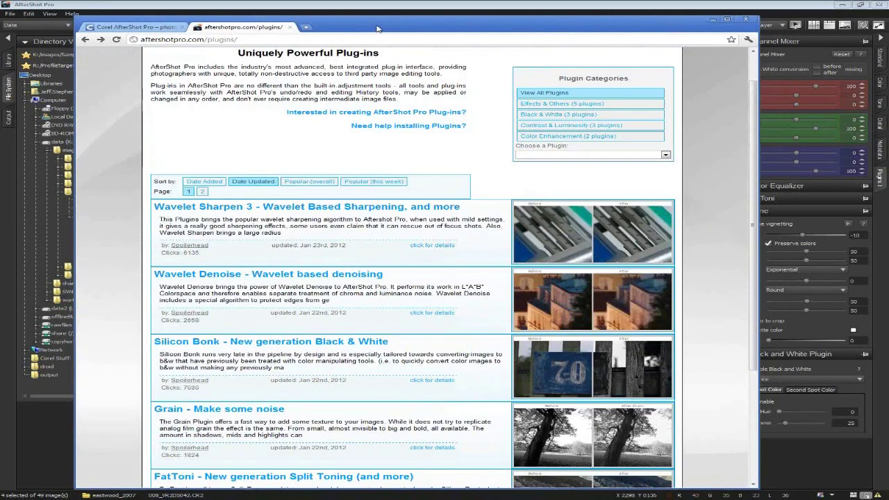
{"action": "left_click_drag", "start_coordinate": [376, 31], "coordinate": [175, 50]}
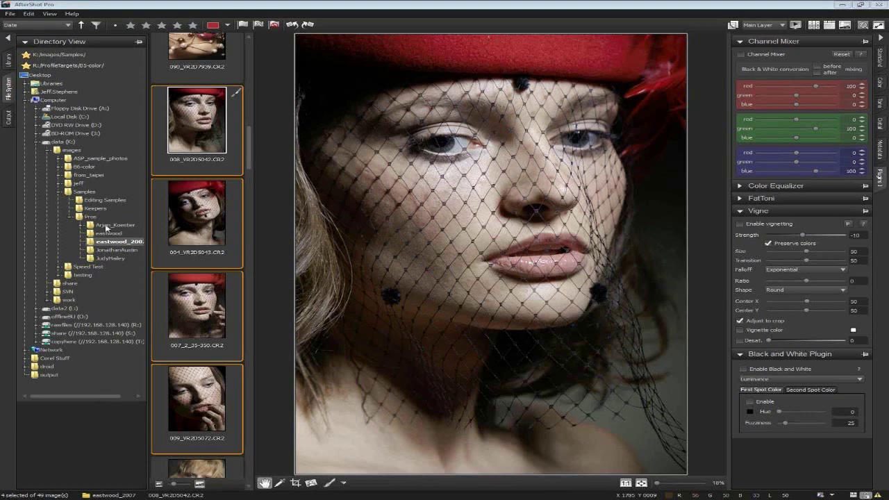
Open the Pros subfolder directly below eastwood_2007, show it as thumbnails only, and browse its wedding photos.
{"action": "left_click", "coordinate": [132, 251]}
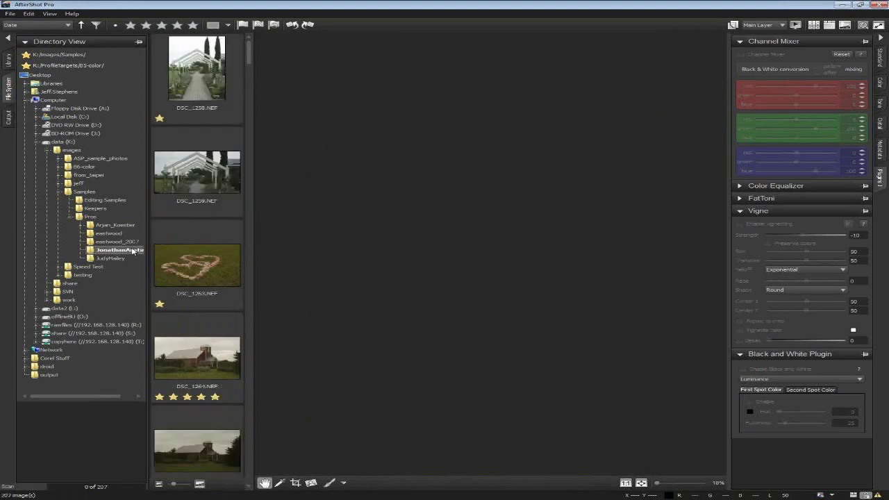
{"action": "double_click", "coordinate": [266, 272]}
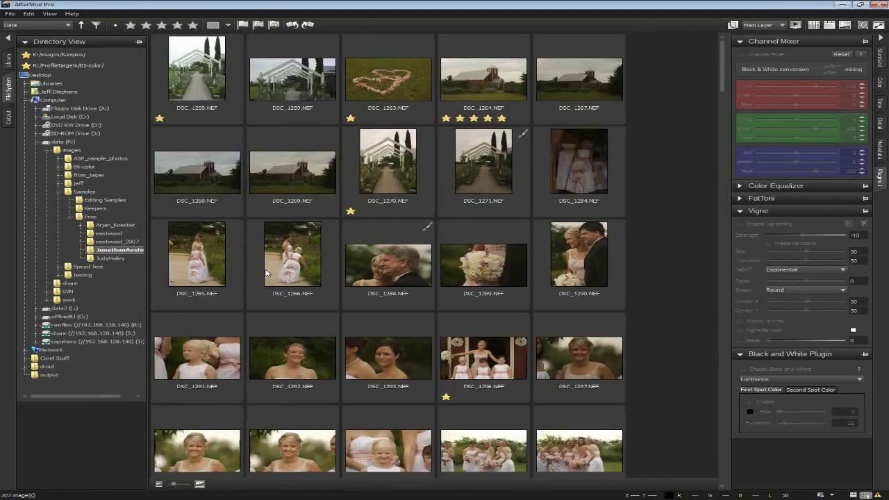
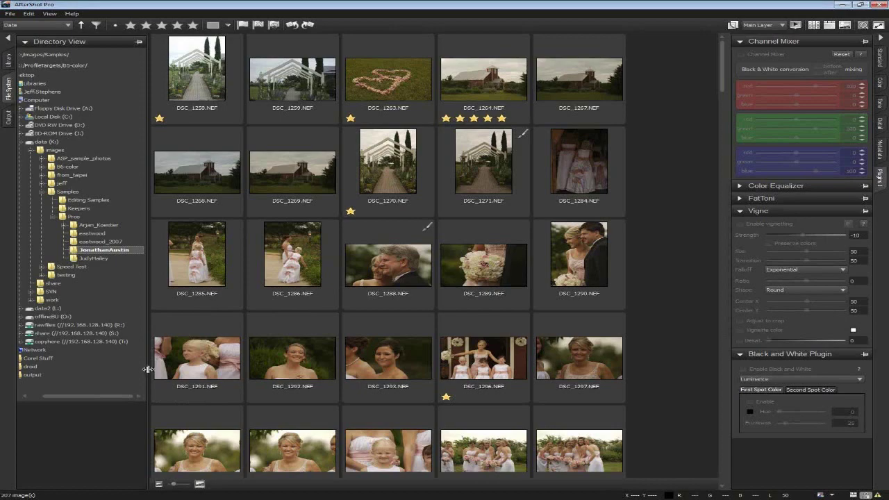
{"action": "scroll", "coordinate": [597, 130], "scroll_direction": "down", "scroll_amount": 5}
{"action": "scroll", "coordinate": [609, 198], "scroll_direction": "down", "scroll_amount": 2}
{"action": "scroll", "coordinate": [607, 234], "scroll_direction": "up", "scroll_amount": 4}
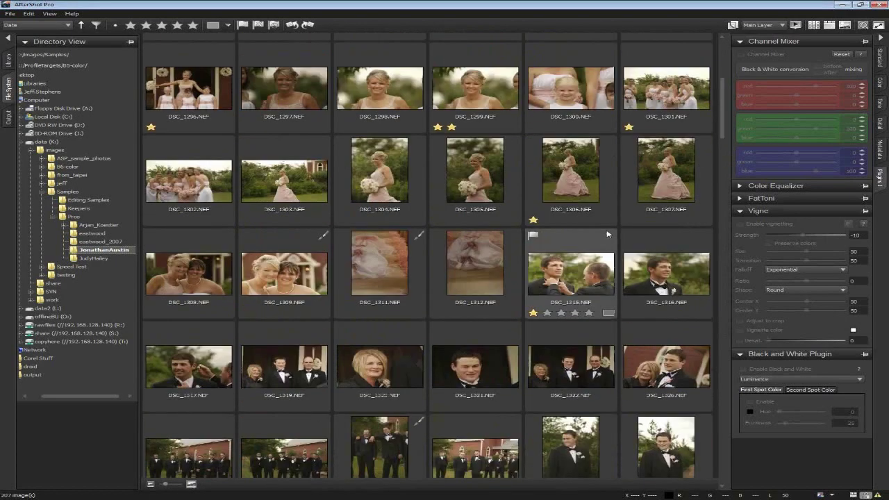
Rate photo DSC_1309.NEF one star in the thumbnail grid.
{"action": "scroll", "coordinate": [607, 234], "scroll_direction": "down", "scroll_amount": 1}
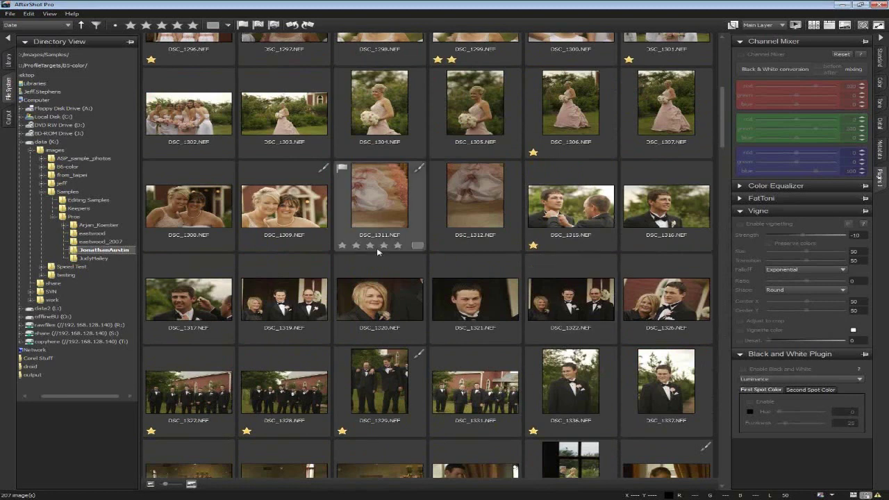
{"action": "left_click", "coordinate": [302, 216]}
{"action": "left_click", "coordinate": [247, 245]}
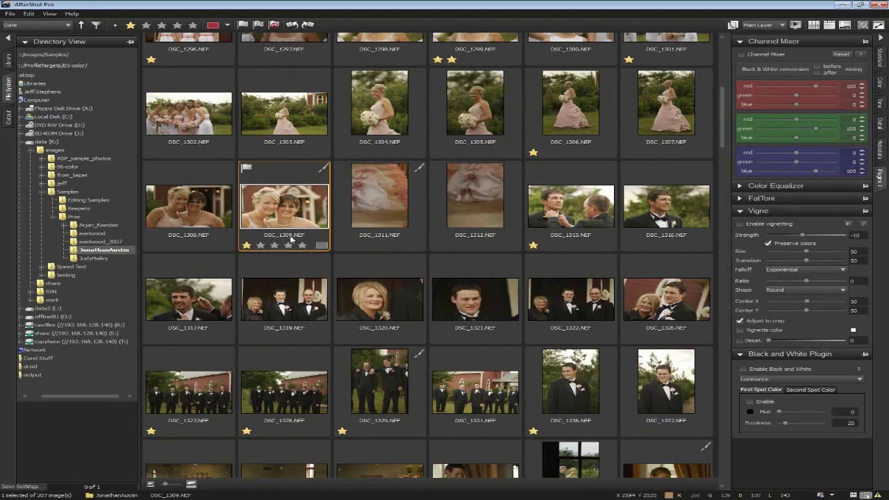
Select the bride portraits DSC_1304 through DSC_1307 and show all four together in the image view.
{"action": "left_click", "coordinate": [387, 108]}
{"action": "left_click", "coordinate": [688, 116], "text": "shift"}
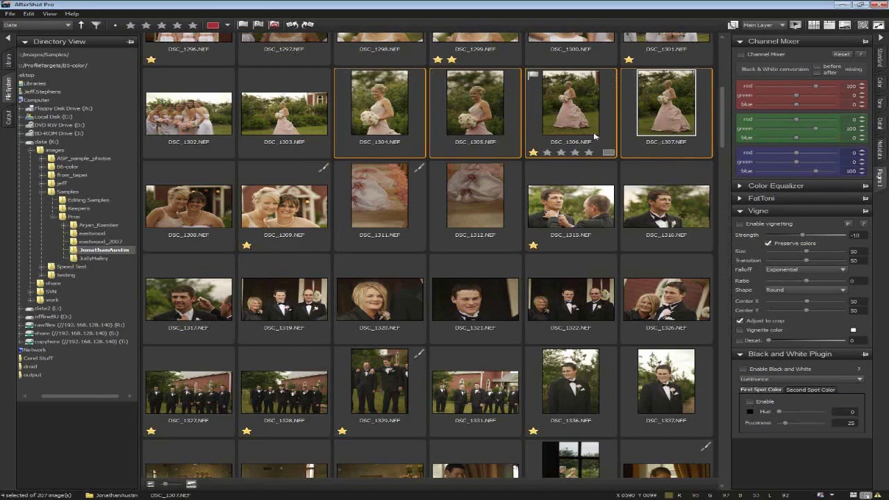
{"action": "double_click", "coordinate": [642, 106]}
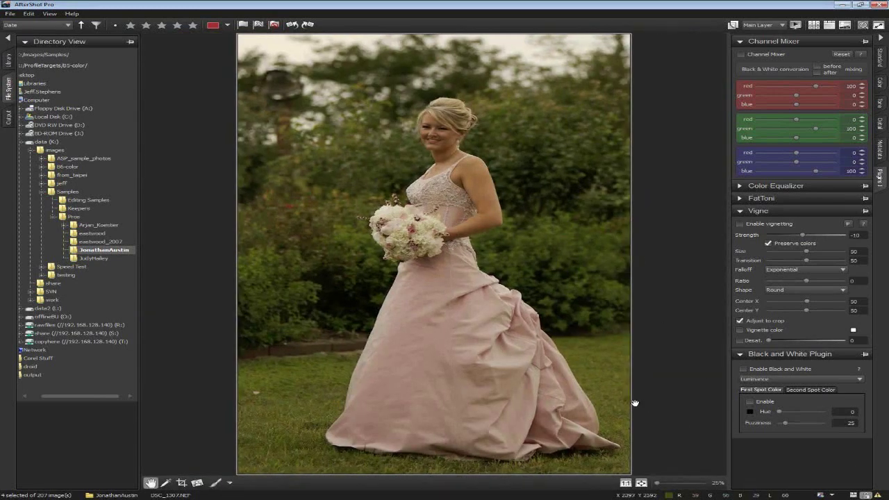
{"action": "scroll", "coordinate": [635, 400], "scroll_direction": "down", "scroll_amount": 2}
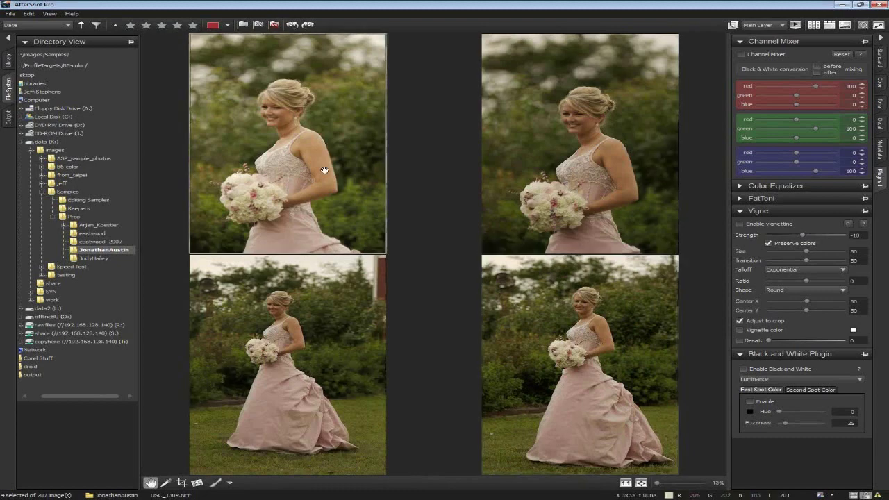
Alternate between single-image and four-image display to compare bride portraits DSC_1304 and DSC_1305.
{"action": "scroll", "coordinate": [324, 170], "scroll_direction": "up", "scroll_amount": 2}
{"action": "scroll", "coordinate": [399, 187], "scroll_direction": "down", "scroll_amount": 3}
{"action": "scroll", "coordinate": [561, 163], "scroll_direction": "up", "scroll_amount": 2}
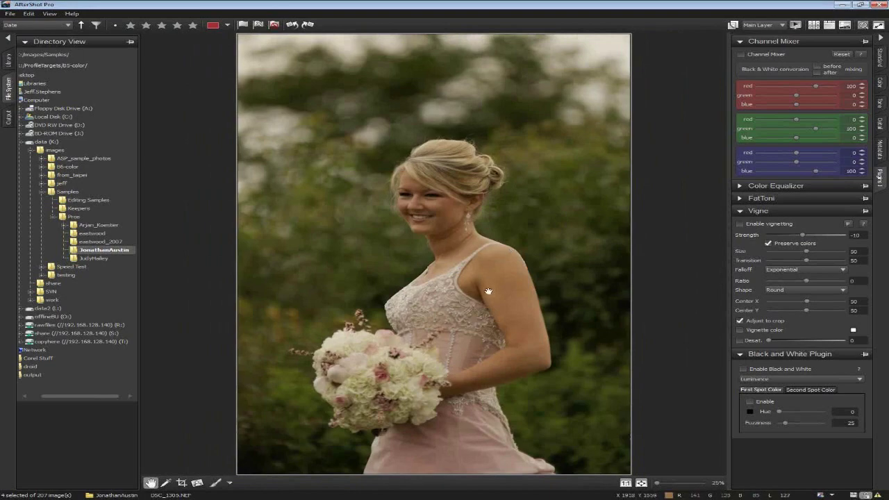
{"action": "scroll", "coordinate": [352, 193], "scroll_direction": "down", "scroll_amount": 2}
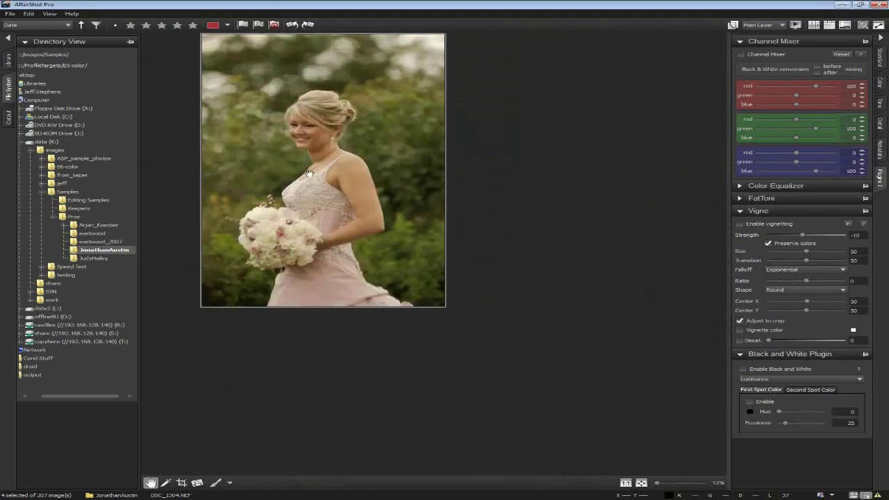
{"action": "scroll", "coordinate": [310, 173], "scroll_direction": "up", "scroll_amount": 2}
{"action": "scroll", "coordinate": [310, 173], "scroll_direction": "down", "scroll_amount": 2}
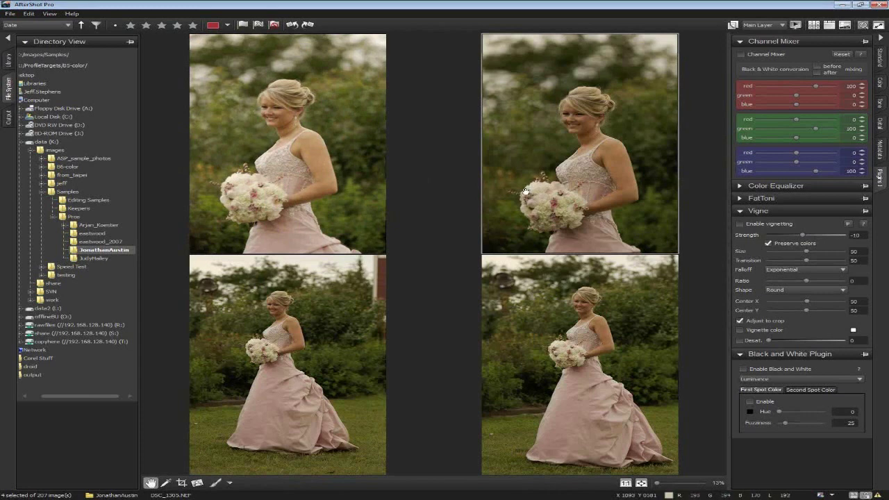
Rate the bride portraits one star while switching between the four-image and single displays, and return to the thumbnails.
{"action": "key", "text": "1"}
{"action": "left_click", "coordinate": [312, 350]}
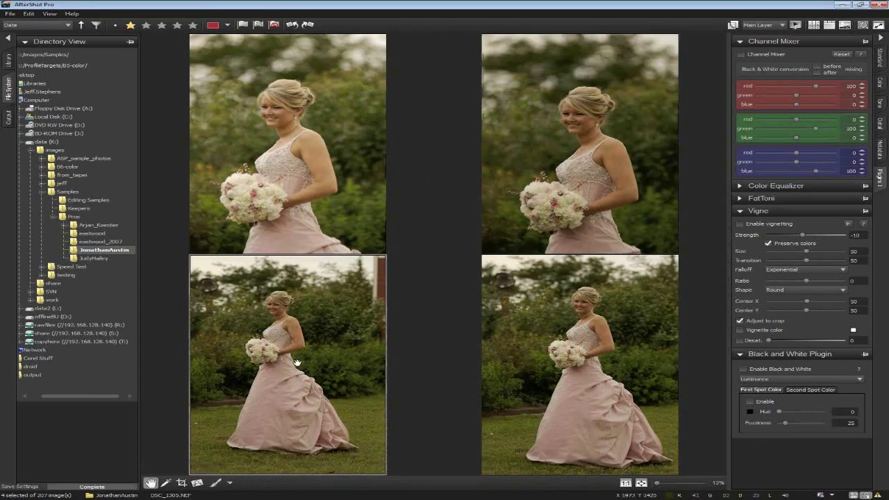
{"action": "double_click", "coordinate": [297, 364]}
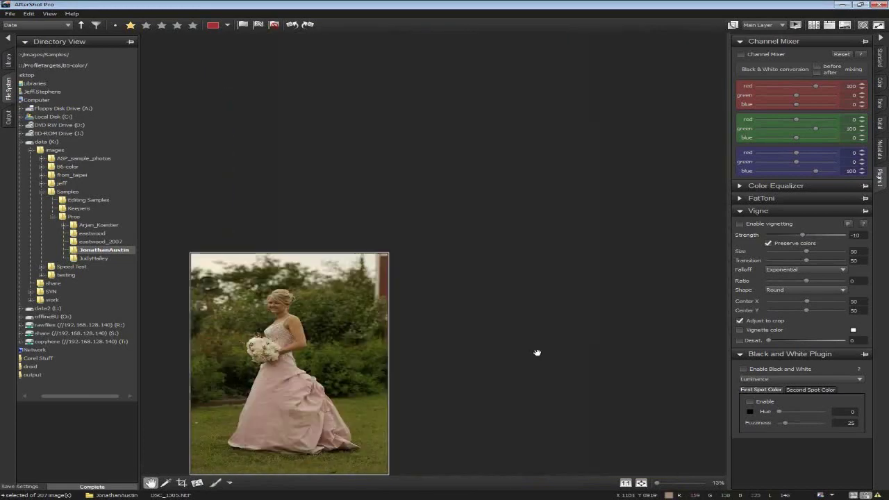
{"action": "double_click", "coordinate": [537, 353]}
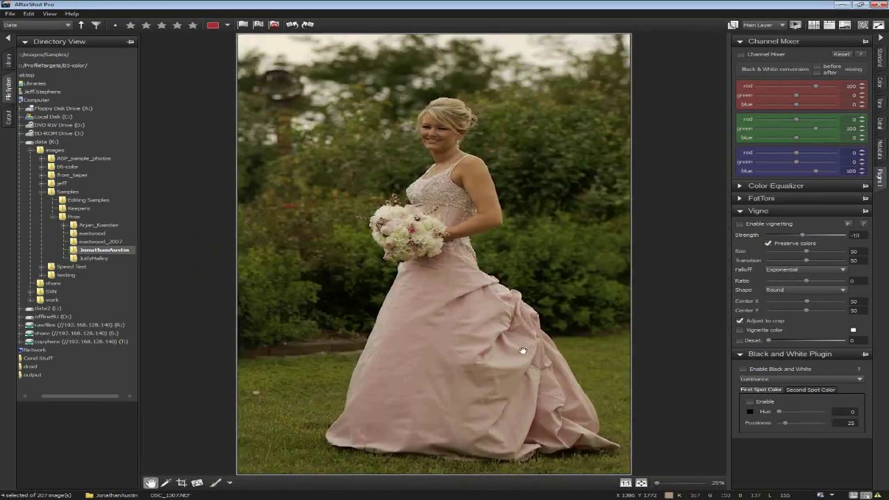
{"action": "double_click", "coordinate": [522, 350]}
{"action": "double_click", "coordinate": [313, 333]}
{"action": "key", "text": "1"}
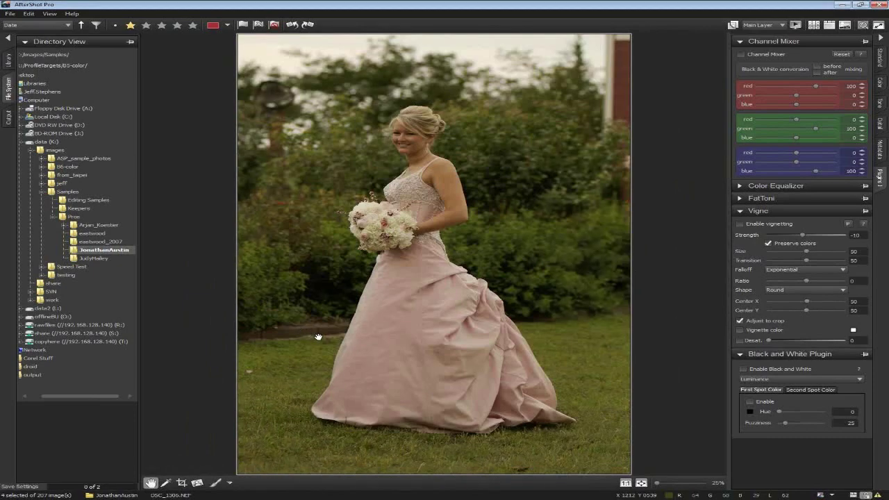
{"action": "double_click", "coordinate": [318, 337]}
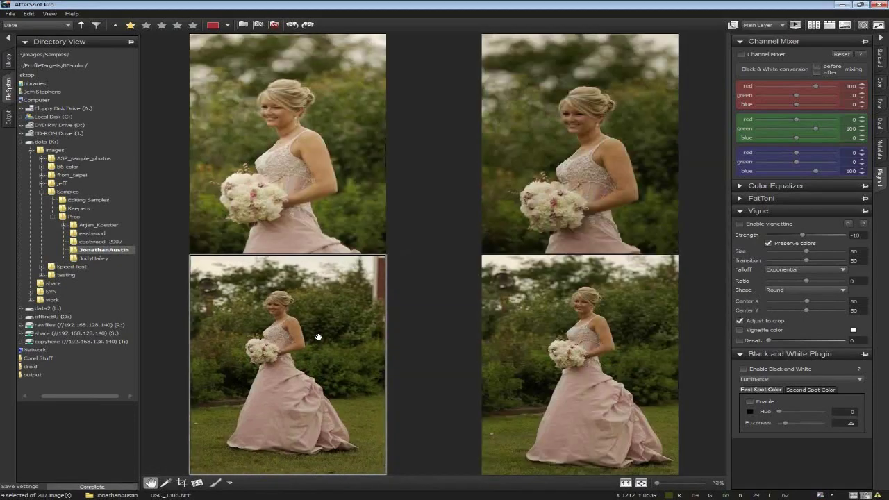
{"action": "key", "text": "Escape"}
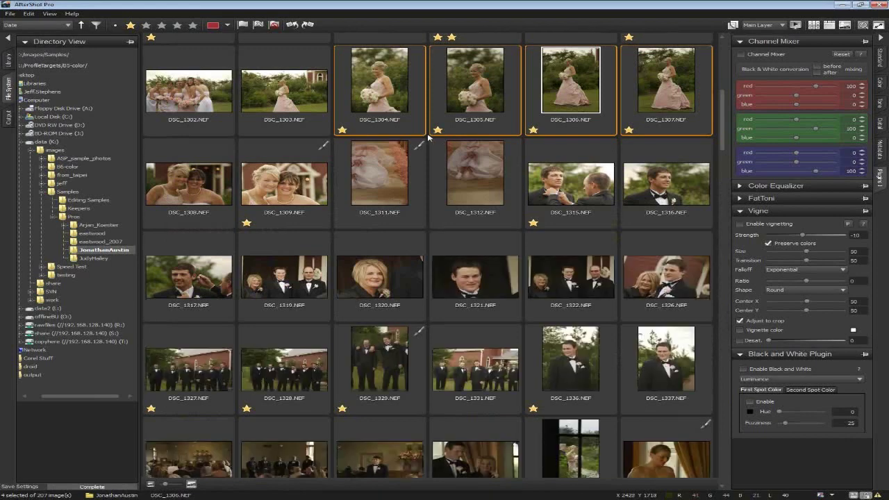
Select the groomsmen photo DSC_1328 and inspect the faces in its thumbnail with the Magnifier.
{"action": "left_click", "coordinate": [428, 139]}
{"action": "scroll", "coordinate": [428, 143], "scroll_direction": "down", "scroll_amount": 3}
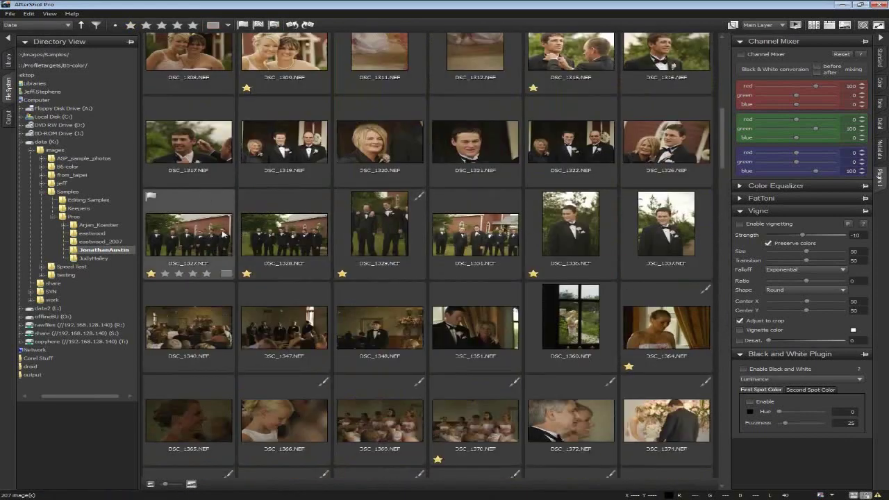
{"action": "left_click", "coordinate": [295, 236]}
{"action": "scroll", "coordinate": [296, 236], "scroll_direction": "down", "scroll_amount": 4}
{"action": "scroll", "coordinate": [296, 236], "scroll_direction": "up", "scroll_amount": 2}
{"action": "scroll", "coordinate": [296, 237], "scroll_direction": "up", "scroll_amount": 2}
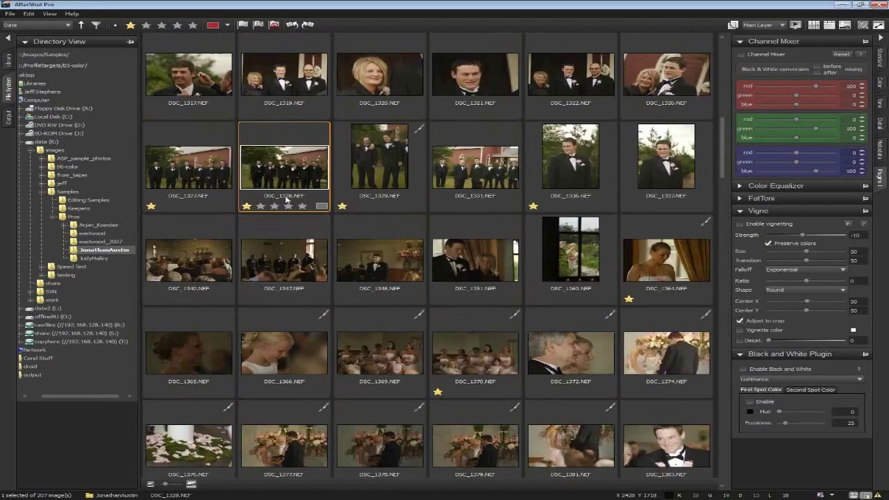
{"action": "key", "text": "l"}
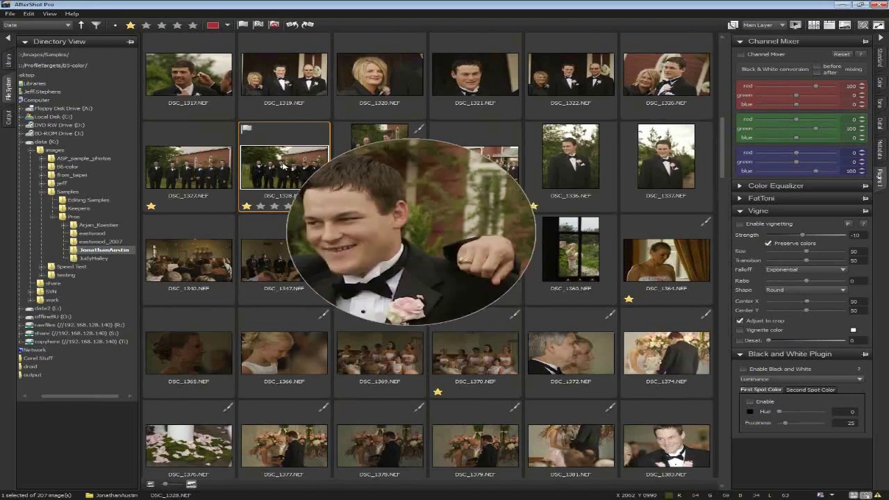
{"action": "left_click", "coordinate": [50, 14]}
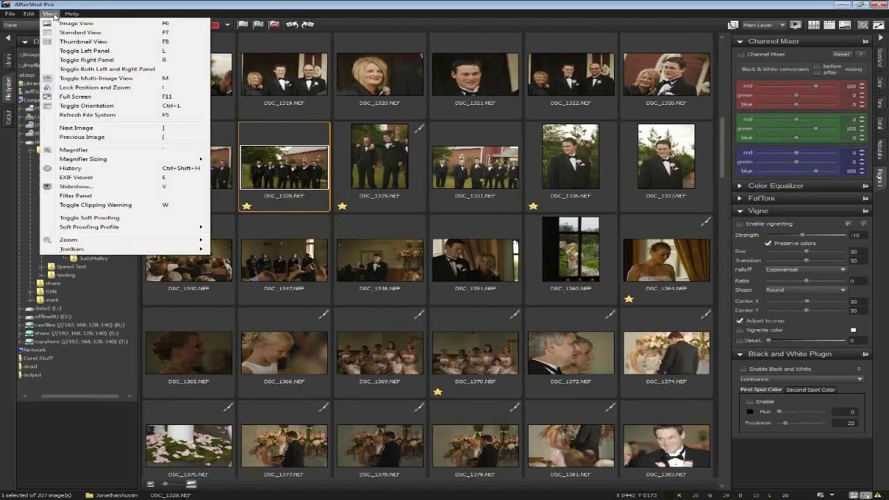
{"action": "left_click", "coordinate": [117, 150]}
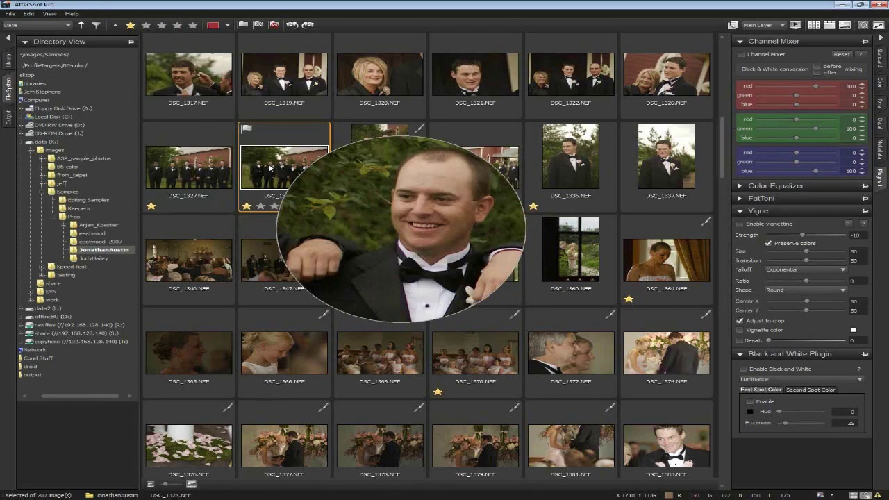
Compare groomsmen photos DSC_1327 and DSC_1328 in the image view, rating DSC_1327 zero stars and DSC_1328 one star.
{"action": "double_click", "coordinate": [179, 169]}
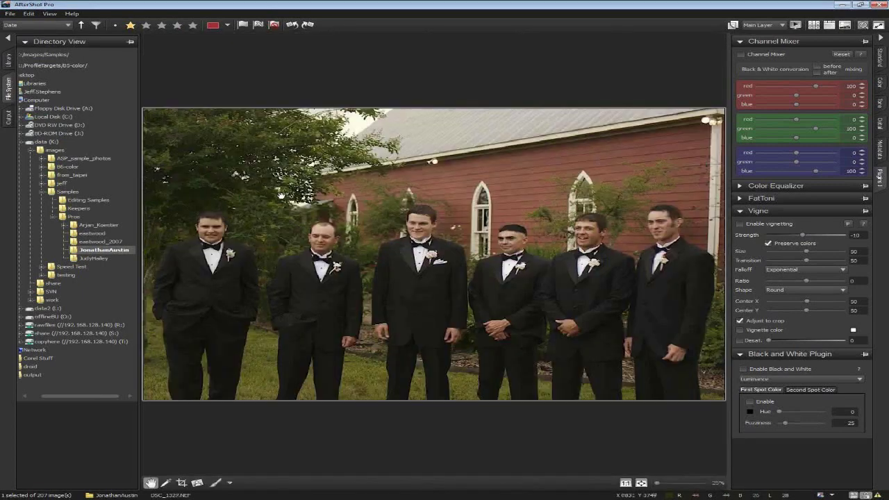
{"action": "key", "text": "Left"}
{"action": "key", "text": "Right"}
{"action": "key", "text": "Right"}
{"action": "key", "text": "Right"}
{"action": "key", "text": "Left"}
{"action": "key", "text": "0"}
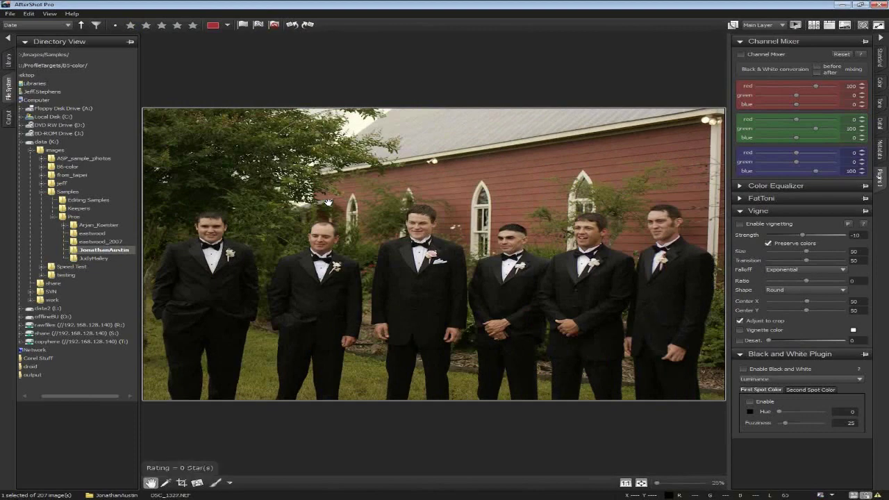
{"action": "key", "text": "1"}
{"action": "key", "text": "Right"}
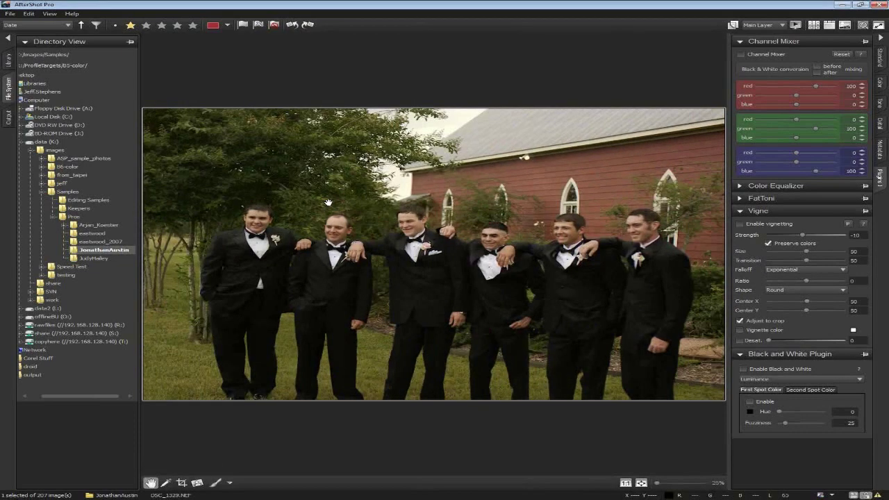
Inspect the faces in DSC_1328 at 100% zoom, return to the thumbnails, and browse the following wedding photos.
{"action": "left_click", "coordinate": [340, 202]}
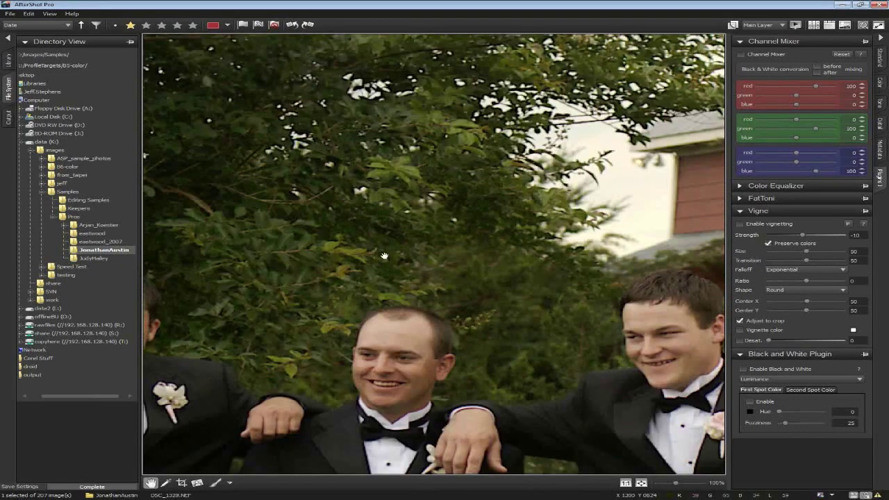
{"action": "left_click", "coordinate": [396, 330]}
{"action": "double_click", "coordinate": [396, 330]}
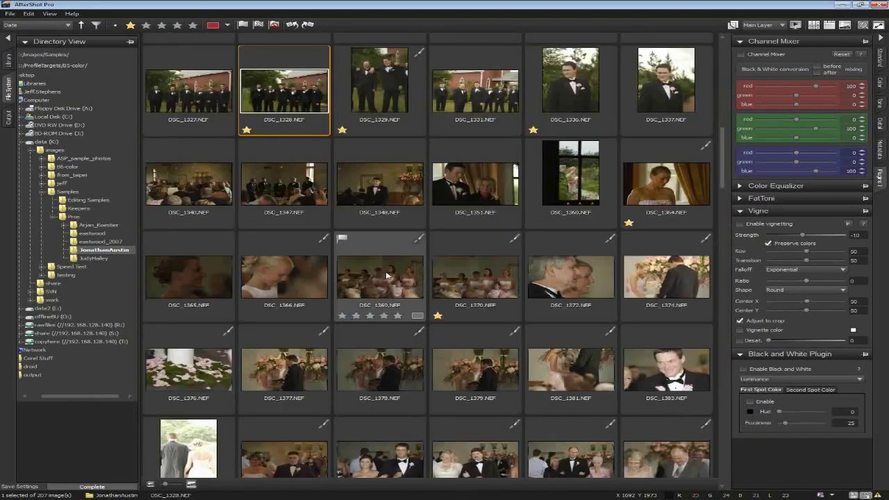
{"action": "scroll", "coordinate": [396, 271], "scroll_direction": "down", "scroll_amount": 6}
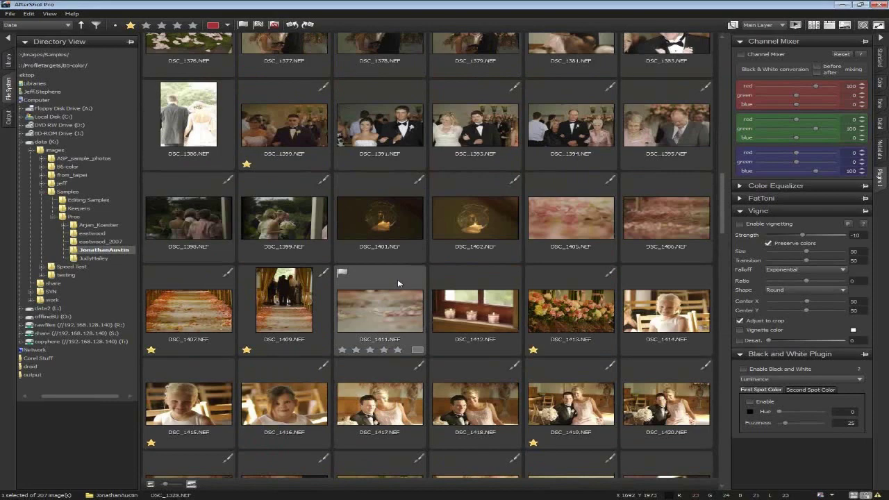
{"action": "scroll", "coordinate": [393, 268], "scroll_direction": "up", "scroll_amount": 4}
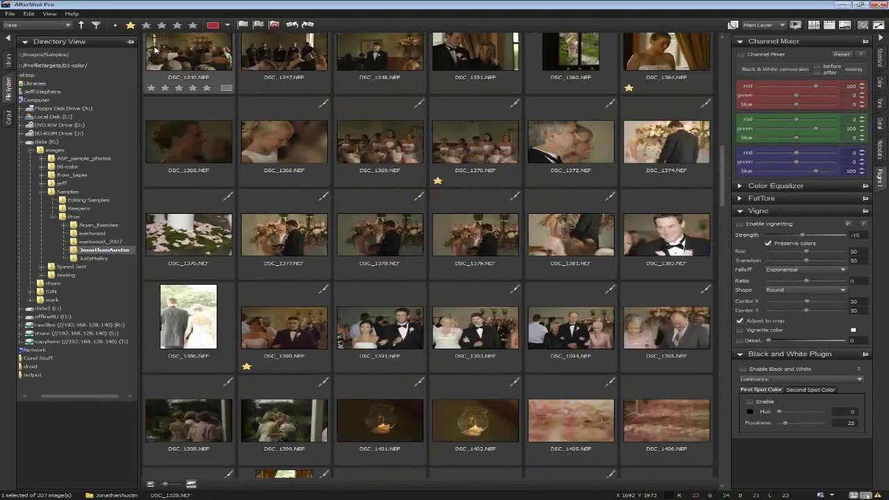
Filter the thumbnails to photos rated one star or more, switching the rating condition off and on to compare.
{"action": "left_click", "coordinate": [98, 25]}
{"action": "left_click", "coordinate": [218, 45]}
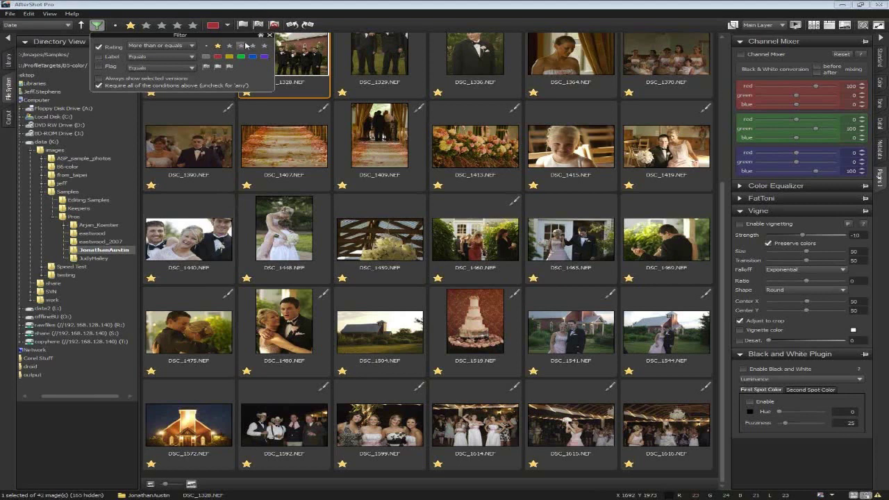
{"action": "left_click_drag", "start_coordinate": [244, 37], "coordinate": [228, 49]}
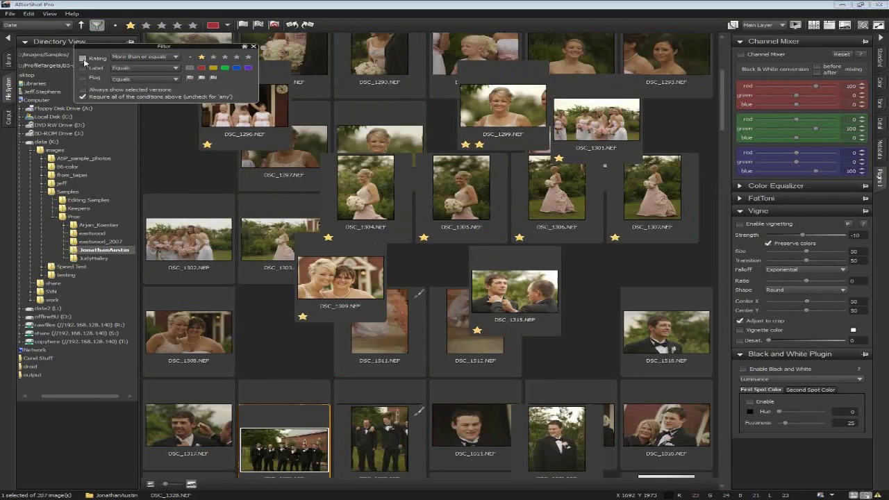
{"action": "left_click", "coordinate": [83, 58]}
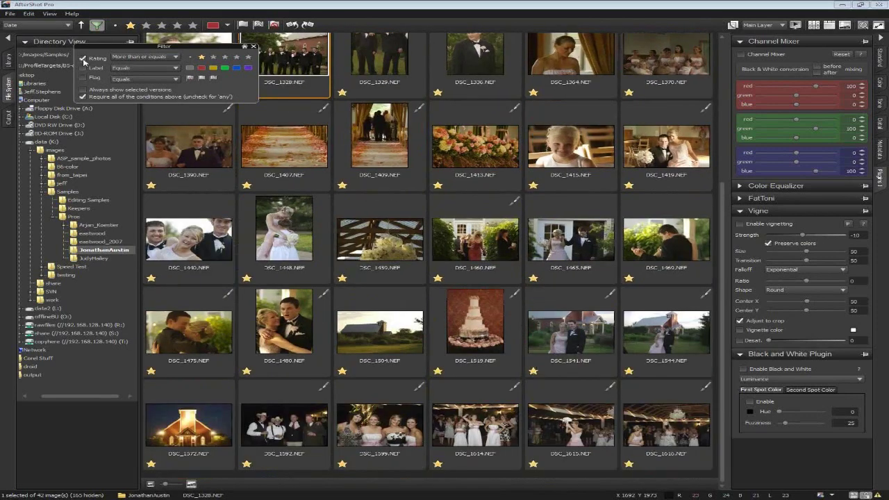
{"action": "left_click", "coordinate": [83, 58]}
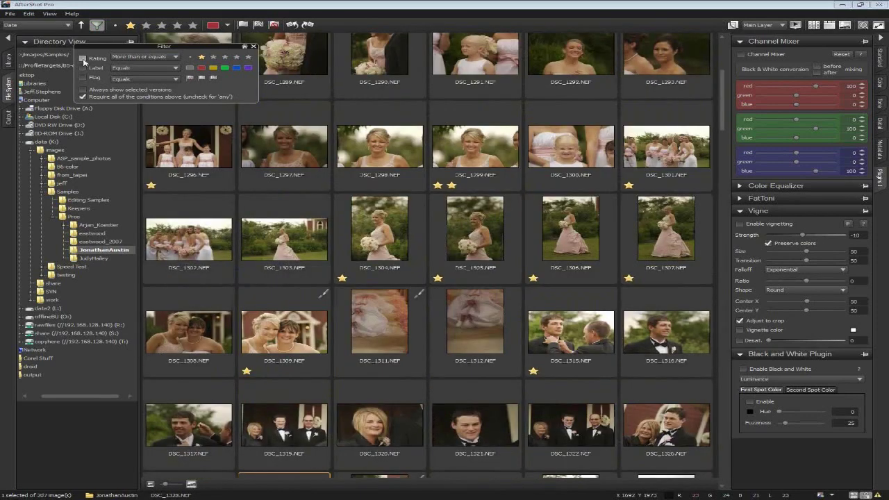
{"action": "left_click", "coordinate": [83, 58]}
{"action": "left_click_drag", "start_coordinate": [164, 46], "coordinate": [101, 51]}
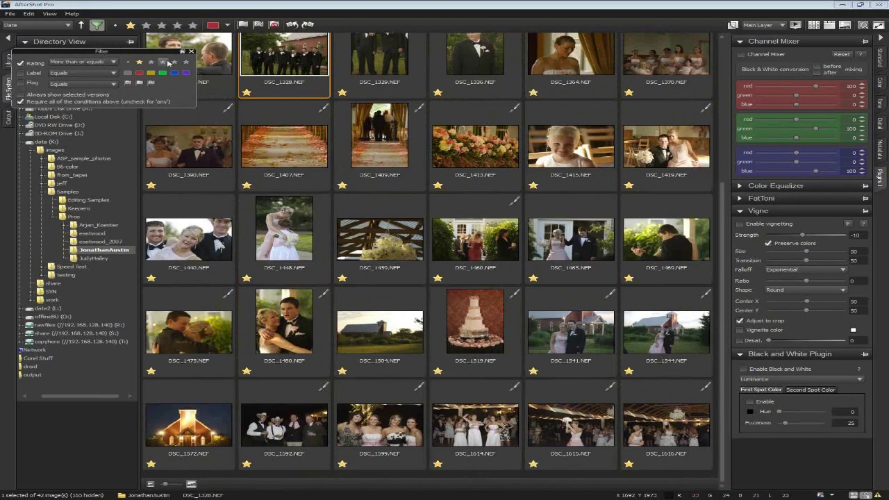
{"action": "scroll", "coordinate": [410, 182], "scroll_direction": "up", "scroll_amount": 5}
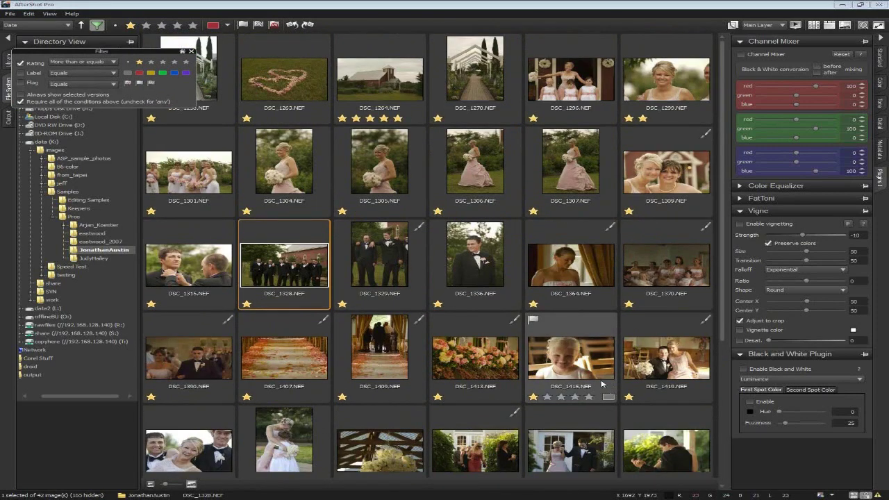
Try the rating filter at two and three stars or more, and return it to one star or more.
{"action": "left_click", "coordinate": [152, 63]}
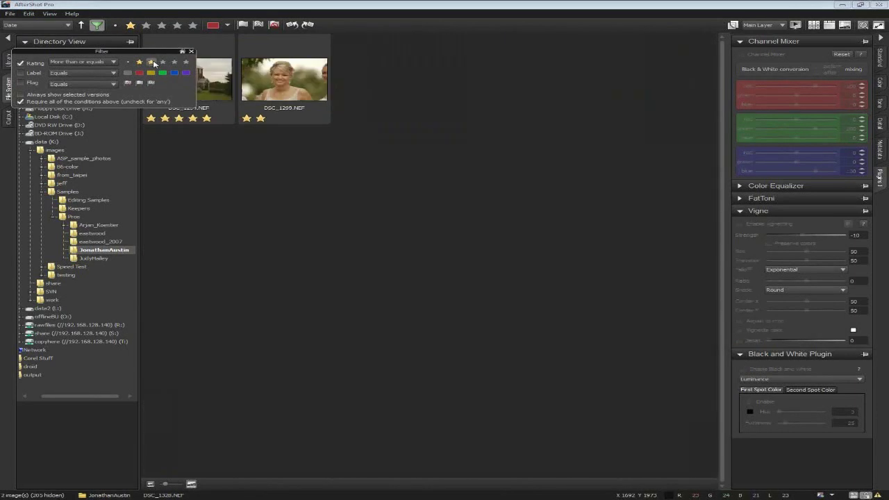
{"action": "left_click", "coordinate": [164, 62]}
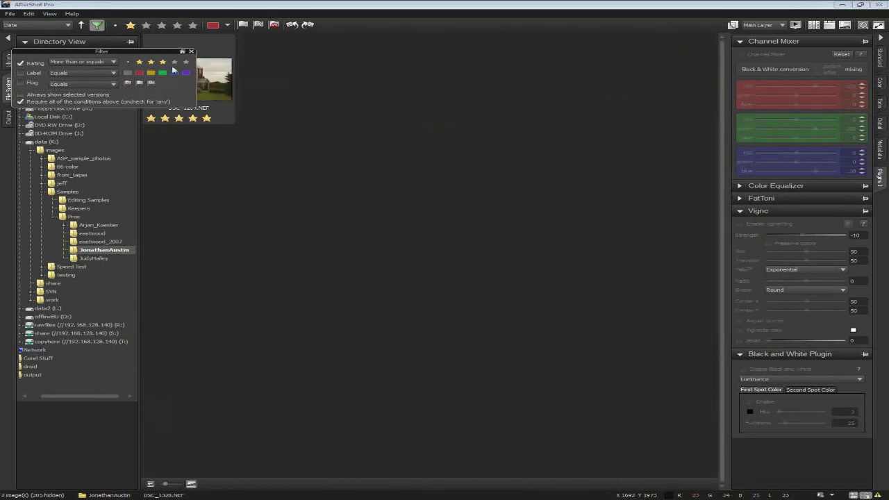
{"action": "left_click", "coordinate": [141, 62]}
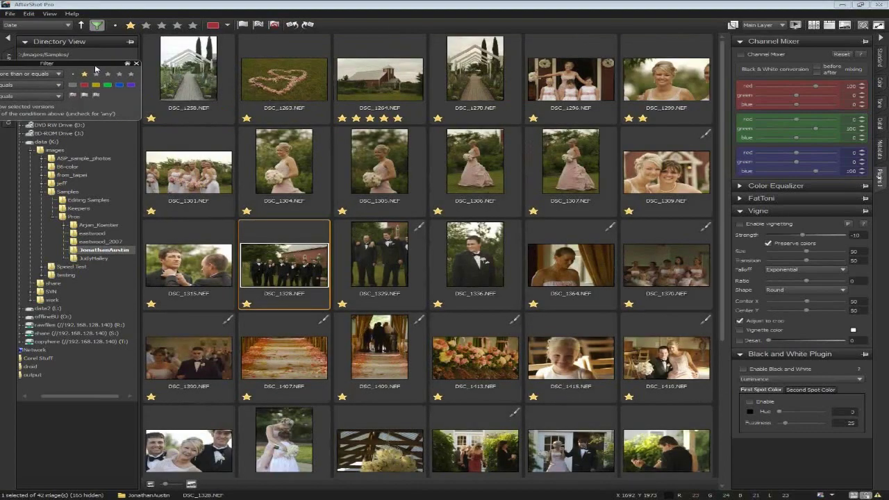
{"action": "left_click", "coordinate": [96, 75]}
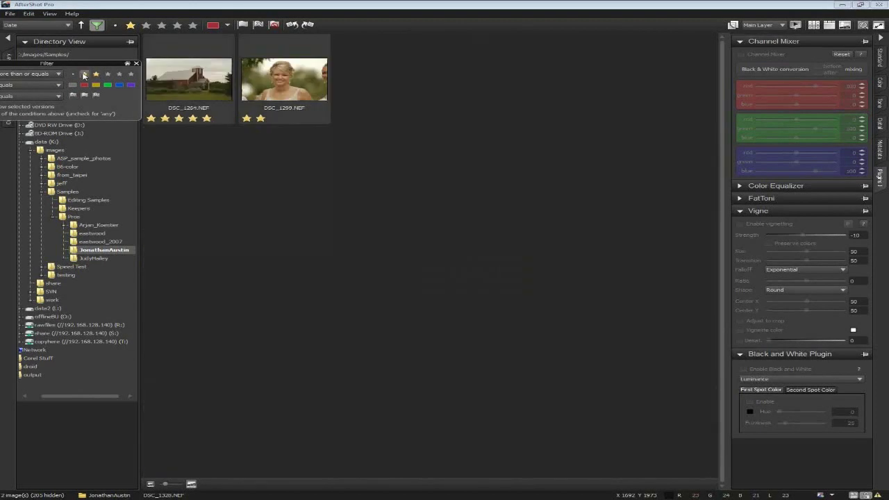
{"action": "left_click", "coordinate": [84, 73]}
{"action": "left_click_drag", "start_coordinate": [159, 65], "coordinate": [141, 83]}
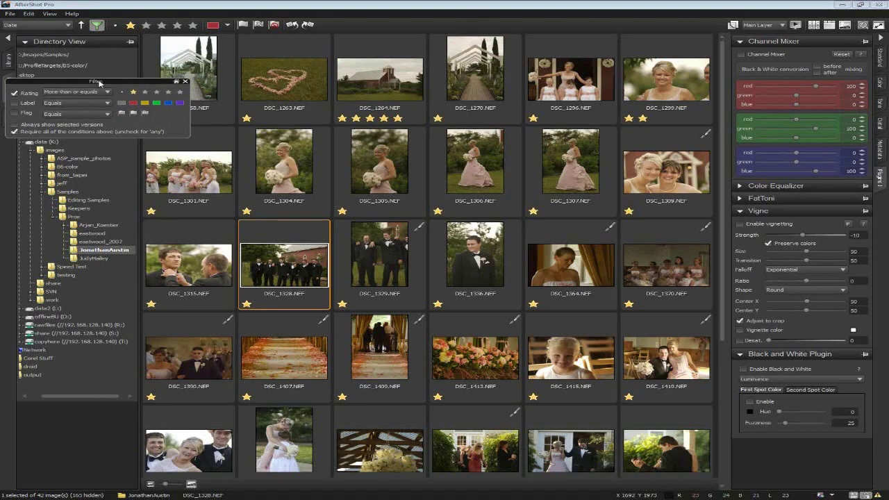
Move the filter settings off the thumbnails and show the arbor photo DSC_1258 alongside the thumbnail strip.
{"action": "left_click_drag", "start_coordinate": [100, 82], "coordinate": [93, 85]}
{"action": "left_click_drag", "start_coordinate": [156, 88], "coordinate": [99, 101]}
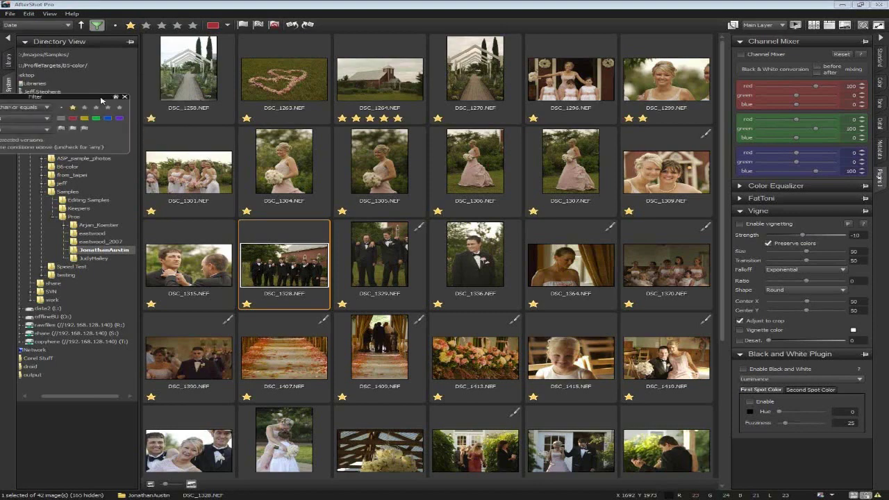
{"action": "left_click", "coordinate": [195, 77]}
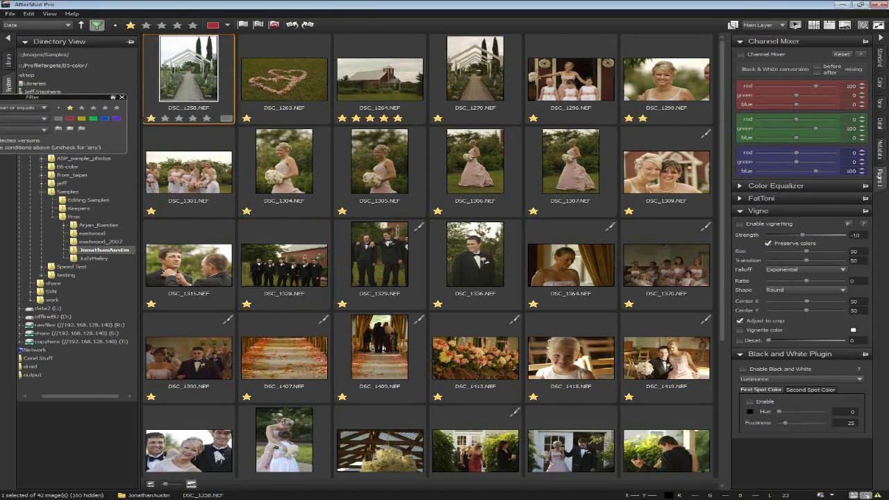
{"action": "left_click", "coordinate": [830, 24]}
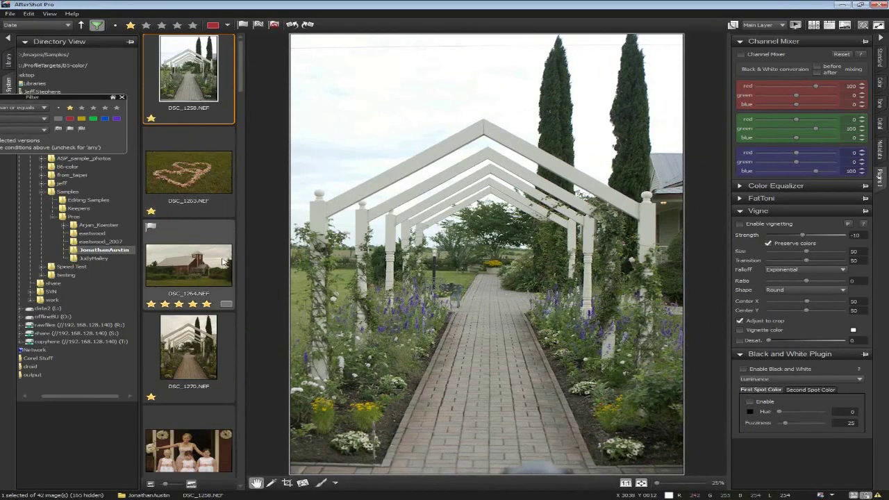
{"action": "mouse_move", "coordinate": [205, 178]}
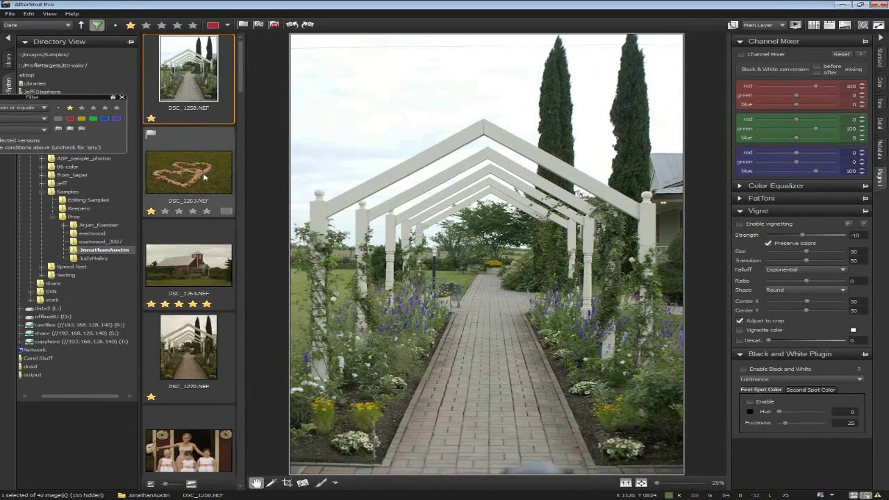
Set the exposure of arbor photo DSC_1258 to -0.40 and its saturation to 23.
{"action": "left_click", "coordinate": [881, 60]}
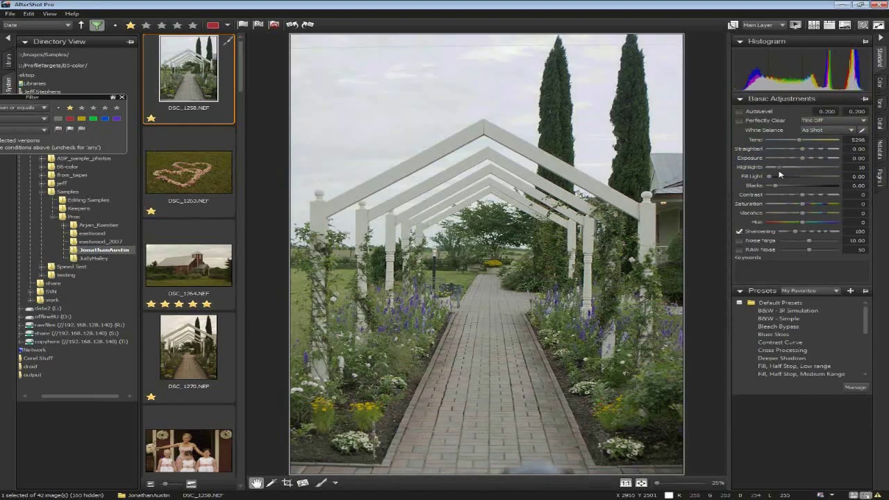
{"action": "left_click_drag", "start_coordinate": [802, 159], "coordinate": [798, 158]}
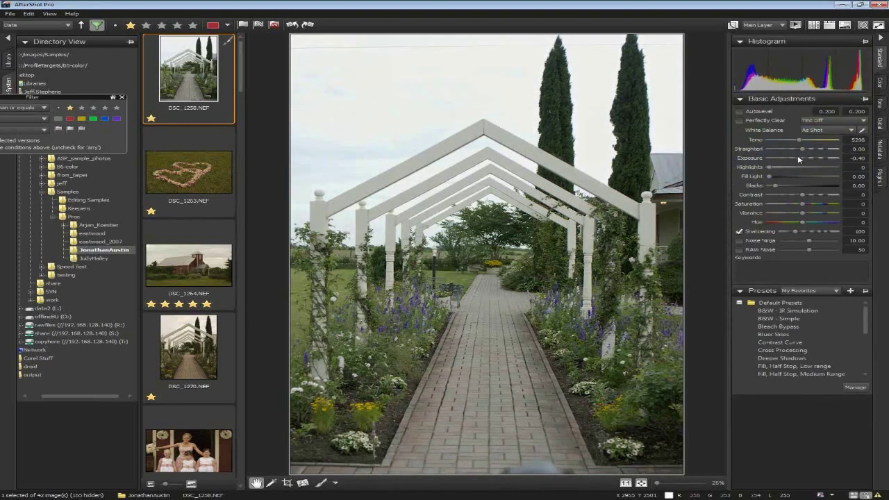
{"action": "left_click_drag", "start_coordinate": [804, 204], "coordinate": [811, 204]}
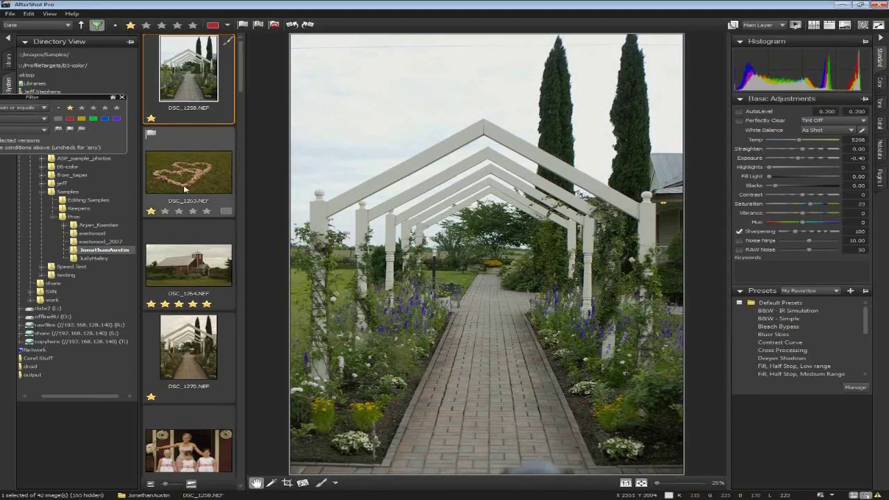
Open the petal heart photo DSC_1263, turn off the rating filter and close the filter settings.
{"action": "left_click", "coordinate": [185, 188]}
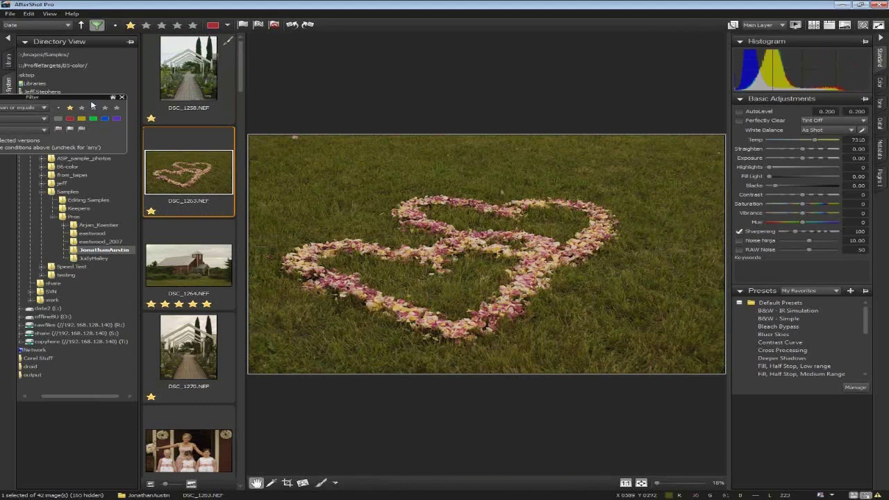
{"action": "left_click_drag", "start_coordinate": [93, 101], "coordinate": [152, 137]}
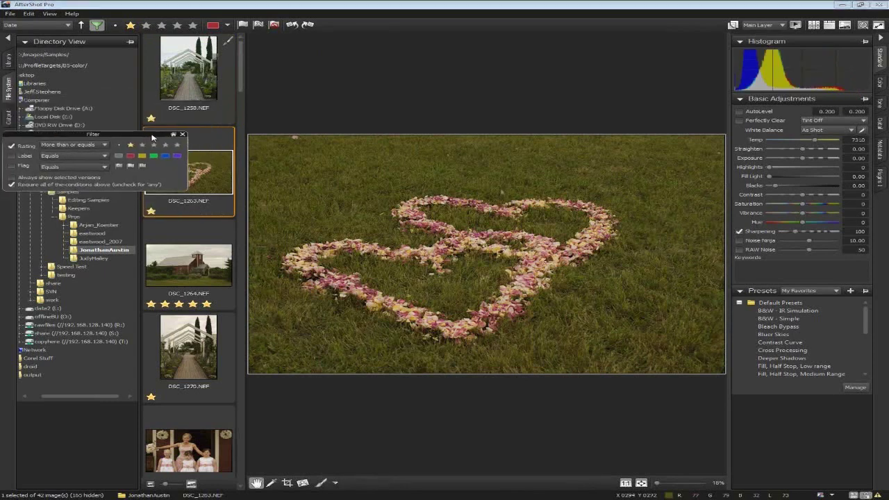
{"action": "left_click", "coordinate": [23, 148]}
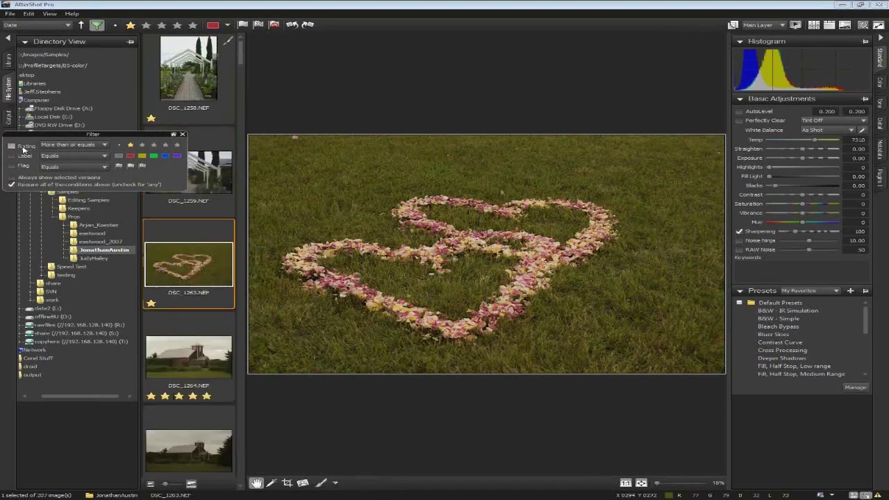
{"action": "left_click", "coordinate": [182, 136]}
View the arbor photo DSC_1259, and find and open the veiled bride portrait IMG_1259.CR2 near the end of the folder.
{"action": "left_click", "coordinate": [202, 164]}
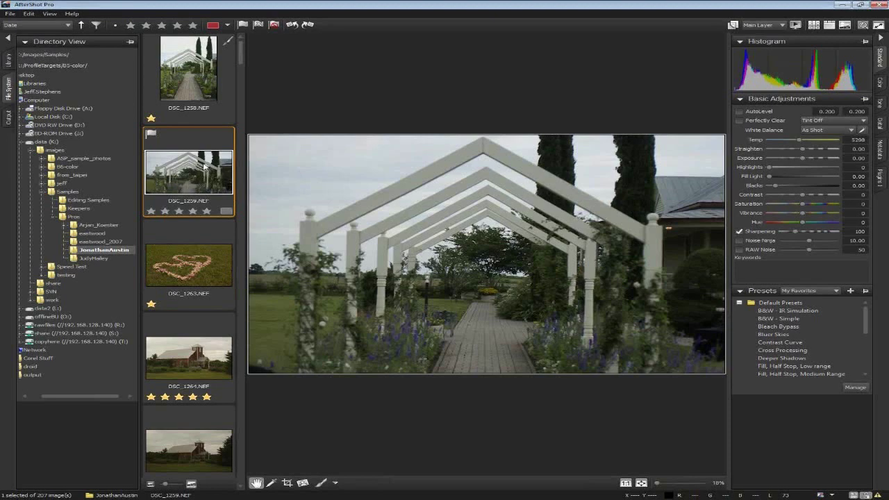
{"action": "scroll", "coordinate": [203, 166], "scroll_direction": "down", "scroll_amount": 15}
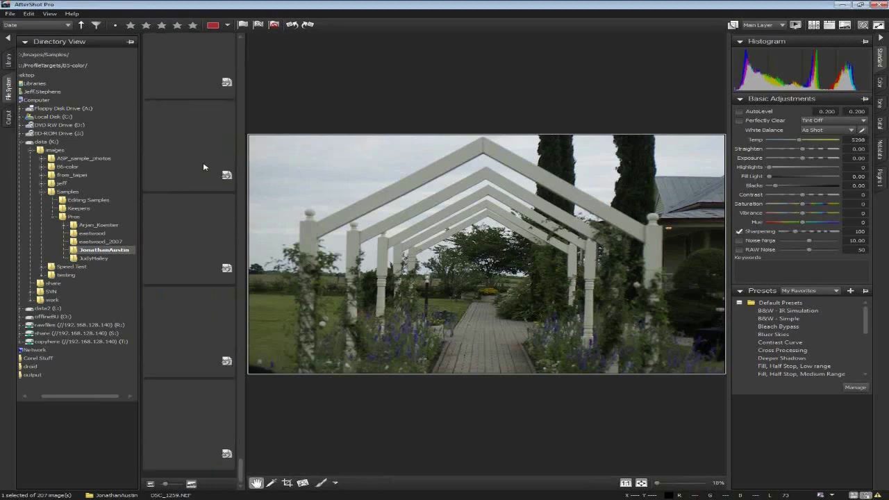
{"action": "scroll", "coordinate": [204, 166], "scroll_direction": "up", "scroll_amount": 5}
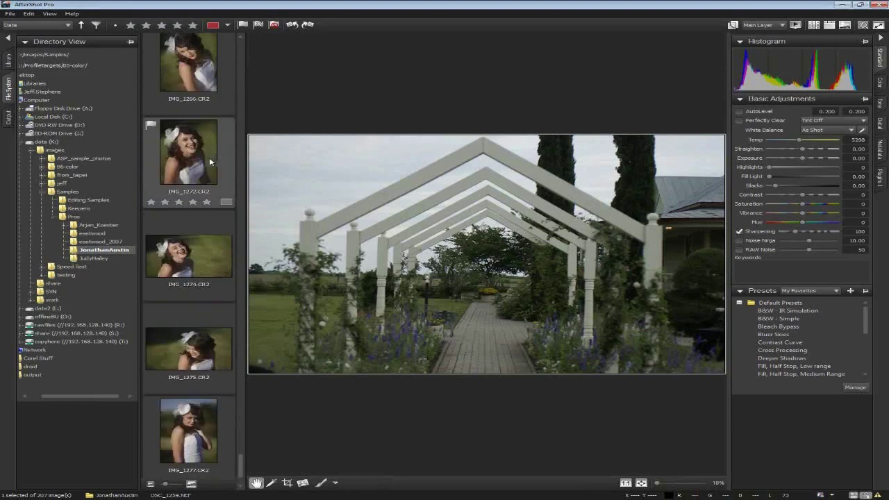
{"action": "scroll", "coordinate": [214, 157], "scroll_direction": "down", "scroll_amount": 1}
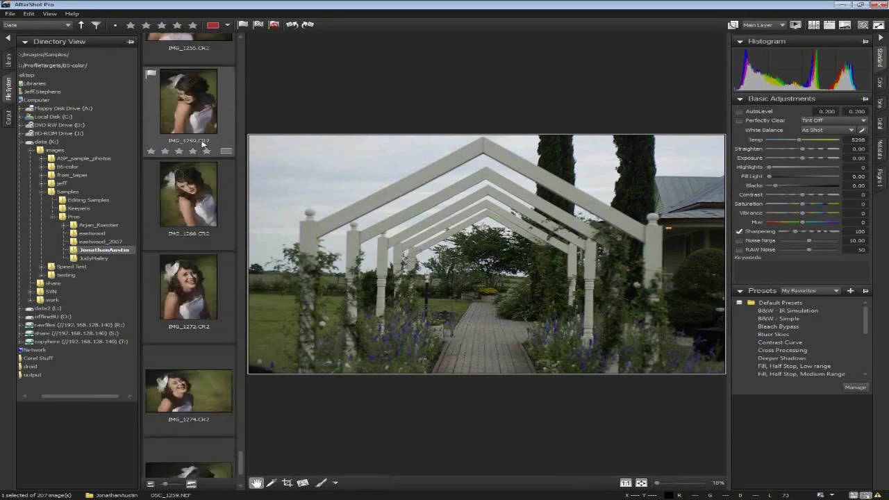
{"action": "scroll", "coordinate": [203, 144], "scroll_direction": "up", "scroll_amount": 5}
{"action": "left_click", "coordinate": [196, 179]}
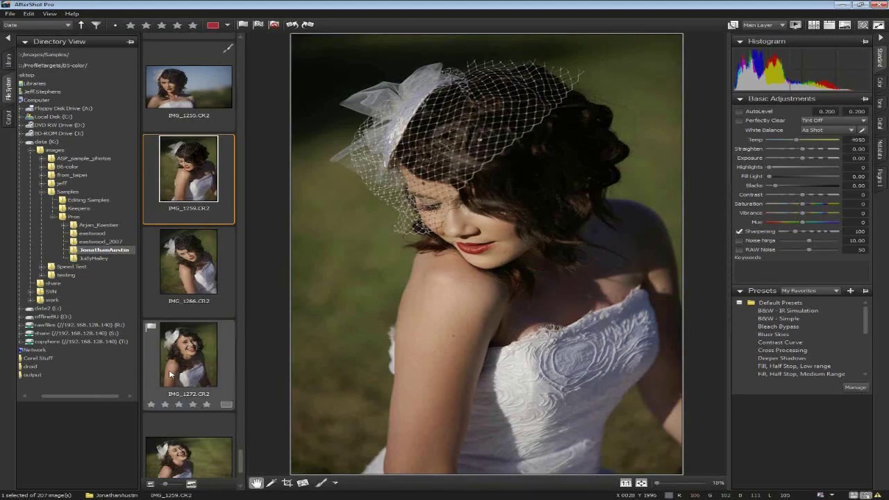
Adjust the bride portrait IMG_1259.CR2 to vibrance 53, contrast 53, blacks 7.25 and fill light 0.13.
{"action": "scroll", "coordinate": [173, 375], "scroll_direction": "down", "scroll_amount": 1}
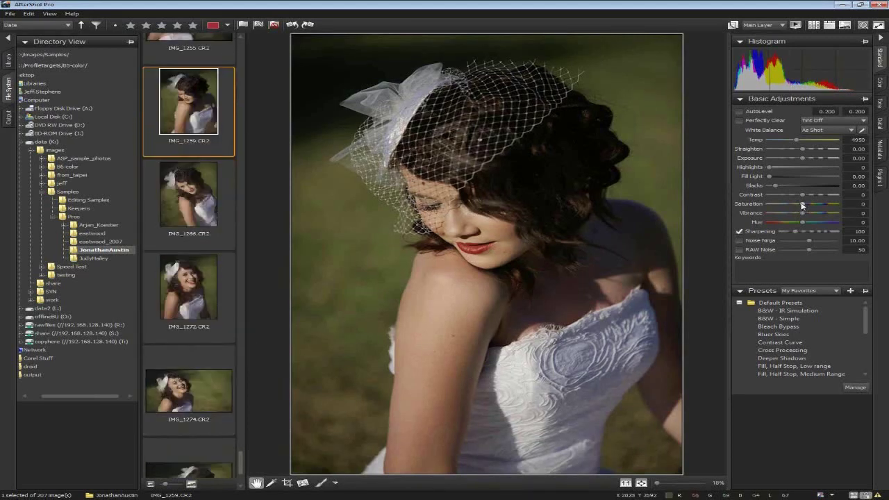
{"action": "left_click_drag", "start_coordinate": [802, 213], "coordinate": [827, 215]}
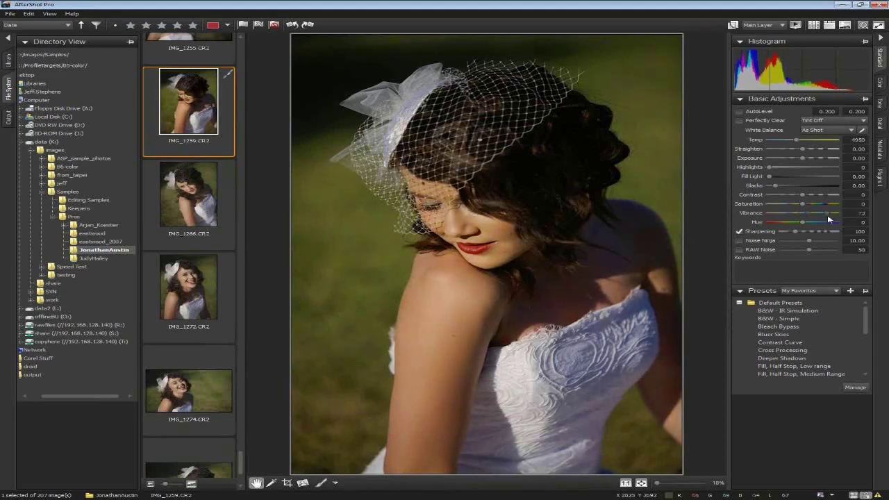
{"action": "left_click_drag", "start_coordinate": [803, 198], "coordinate": [775, 179]}
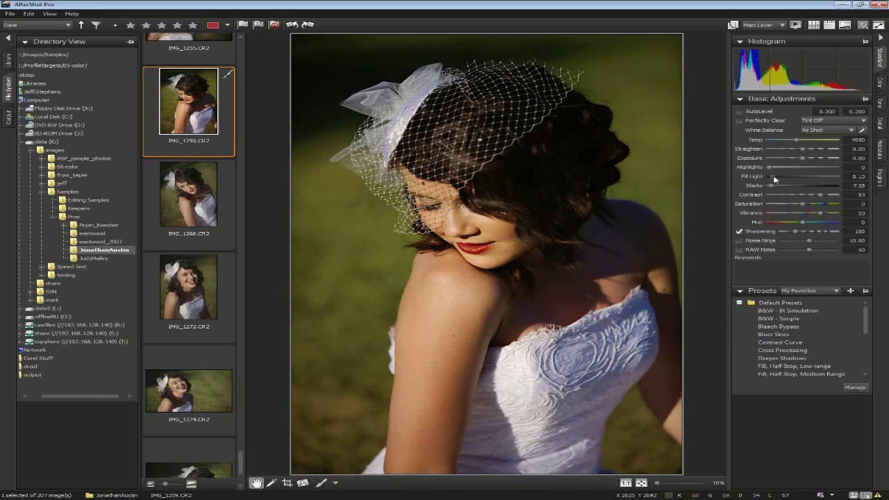
Add a vignette of strength -32 to the bride portrait and return to the basic adjustments.
{"action": "left_click", "coordinate": [880, 178]}
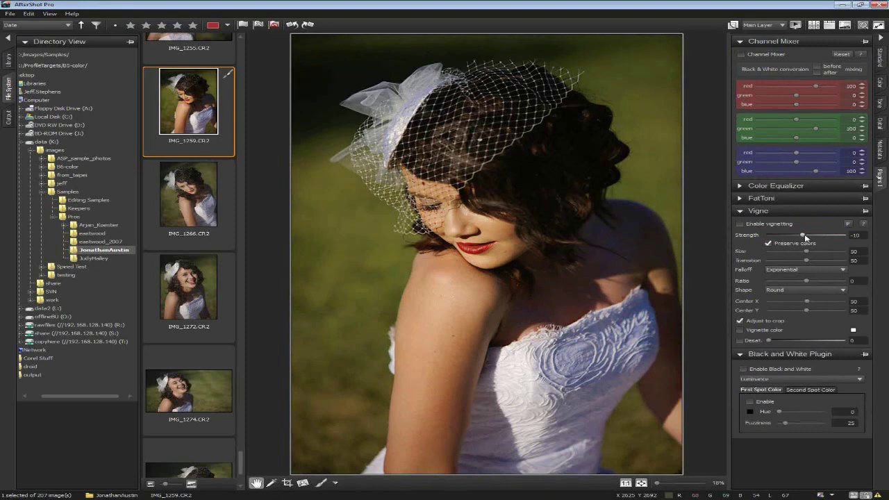
{"action": "left_click_drag", "start_coordinate": [802, 236], "coordinate": [793, 237]}
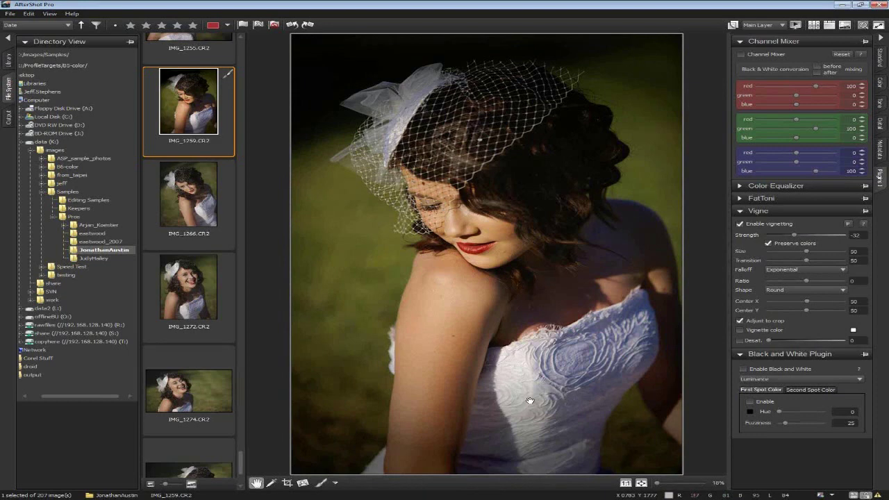
{"action": "left_click", "coordinate": [881, 56]}
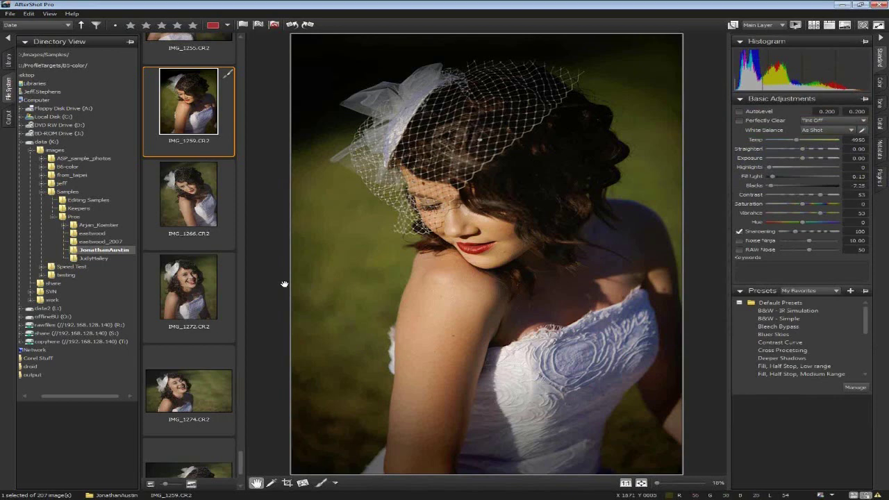
Copy the image settings of the bride portrait IMG_1259.CR2.
{"action": "left_click", "coordinate": [29, 13]}
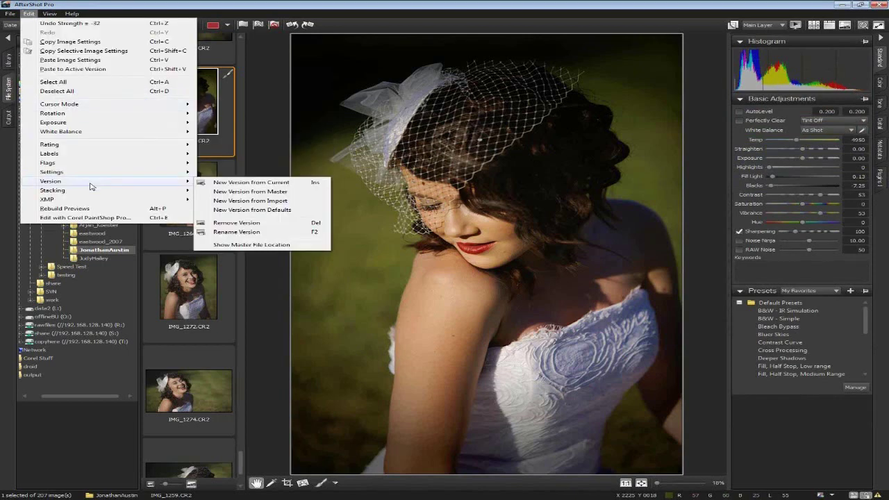
{"action": "mouse_move", "coordinate": [95, 177]}
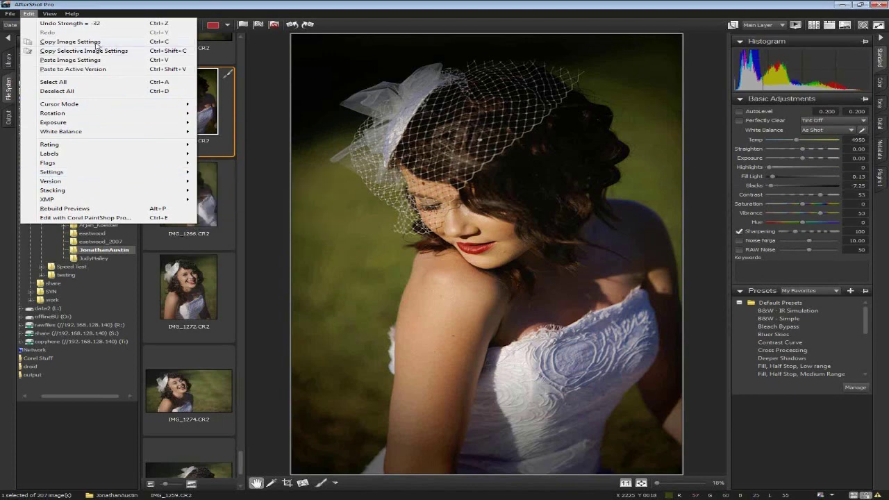
{"action": "left_click", "coordinate": [97, 44]}
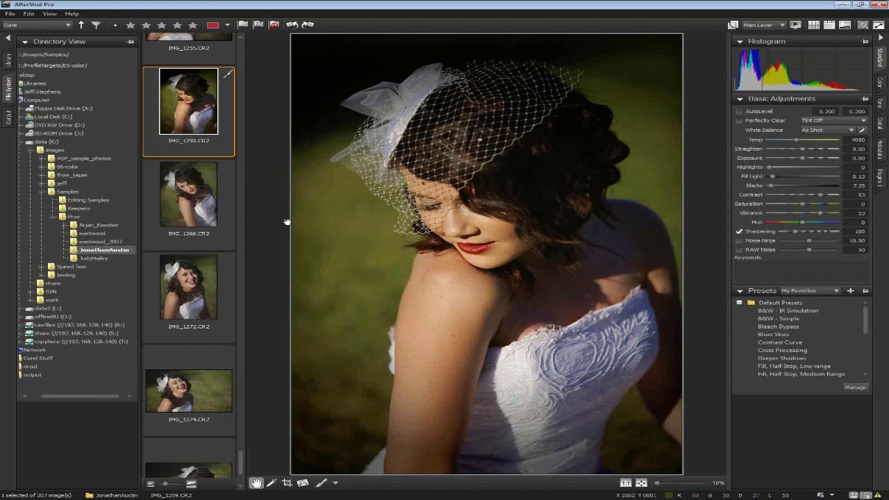
Select the five bride photos from IMG_1266.CR2 through IMG_1277.CR2 plus IMG_1278.CR2, and paste the copied image settings onto them.
{"action": "left_click", "coordinate": [198, 203]}
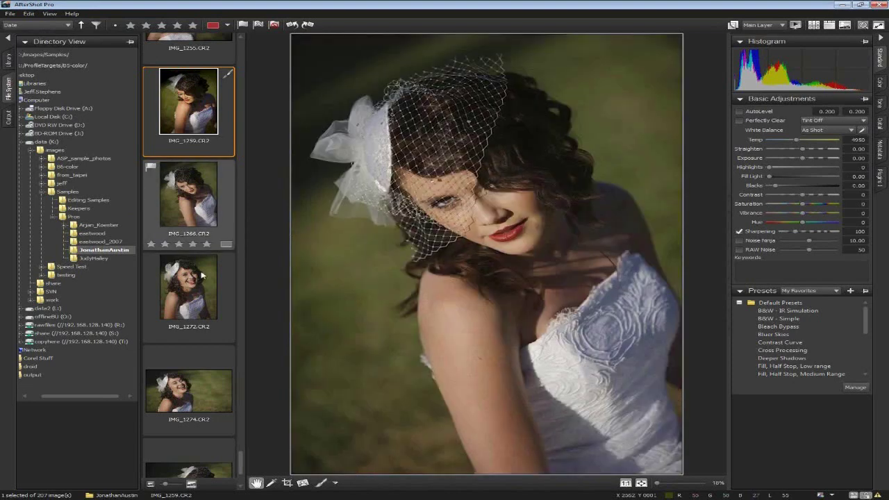
{"action": "scroll", "coordinate": [203, 290], "scroll_direction": "down", "scroll_amount": 4}
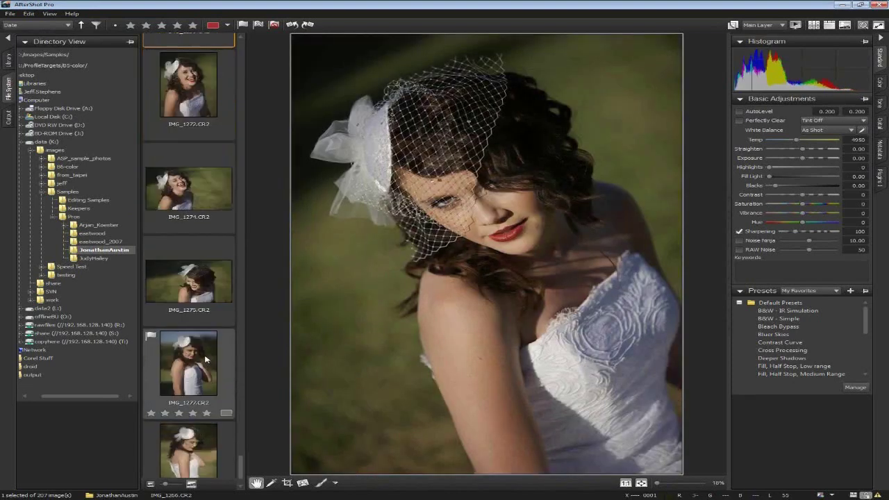
{"action": "left_click", "coordinate": [197, 403]}
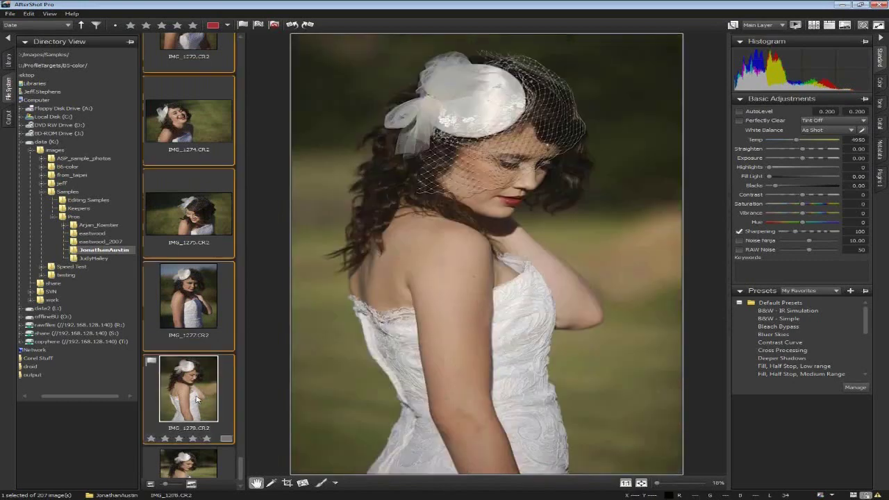
{"action": "scroll", "coordinate": [209, 333], "scroll_direction": "up", "scroll_amount": 1}
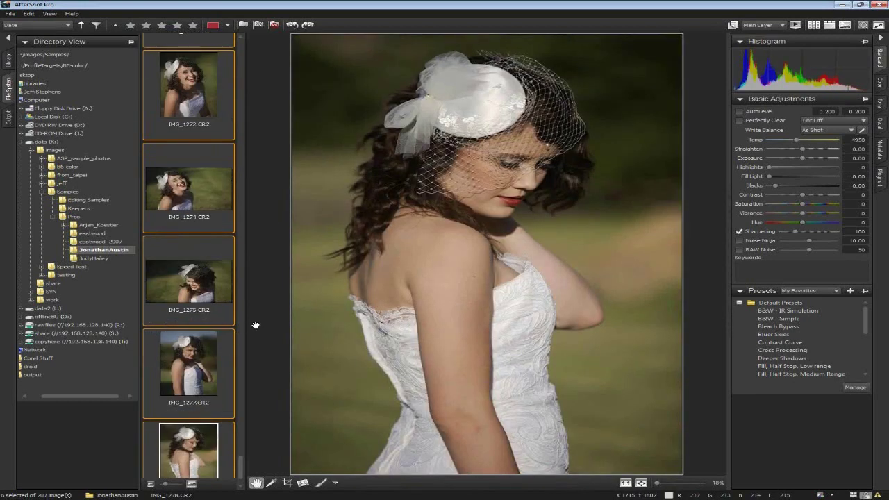
{"action": "key", "text": "ctrl+v"}
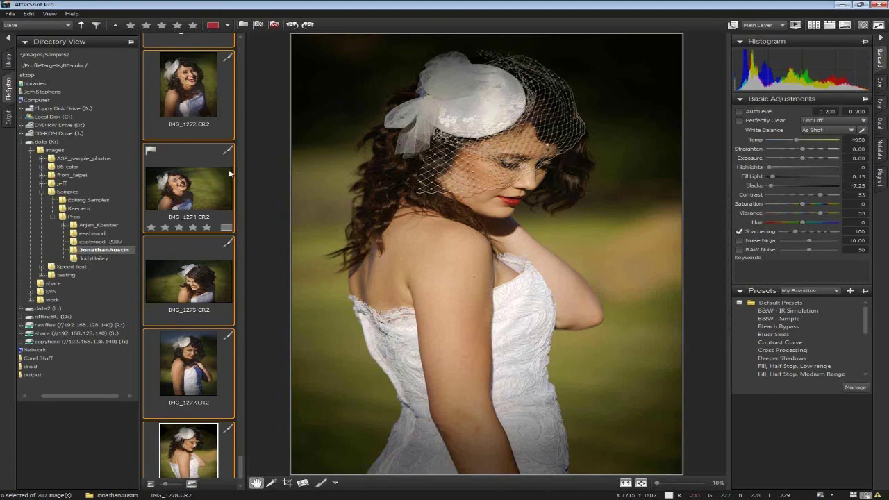
Review the pasted look on IMG_1259.CR2, IMG_1266.CR2 and IMG_1272.CR2, and return to IMG_1259.CR2.
{"action": "scroll", "coordinate": [207, 254], "scroll_direction": "up", "scroll_amount": 5}
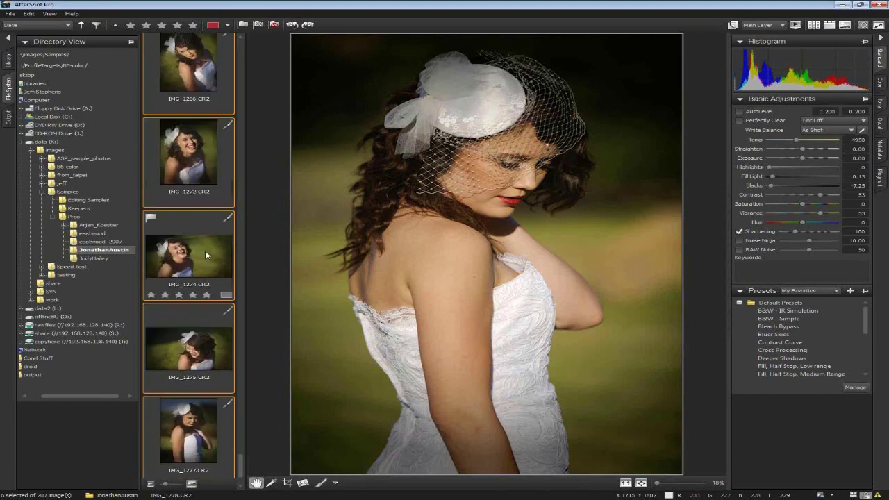
{"action": "left_click", "coordinate": [198, 112]}
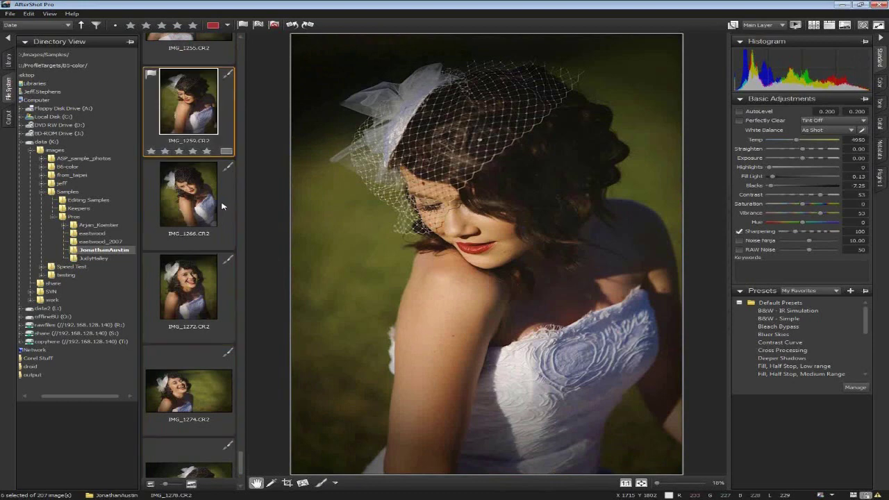
{"action": "left_click", "coordinate": [221, 205]}
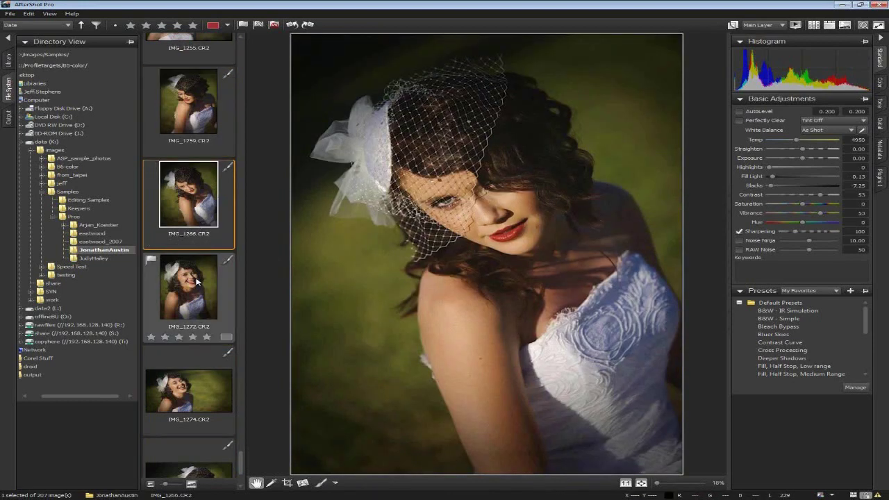
{"action": "left_click", "coordinate": [197, 281]}
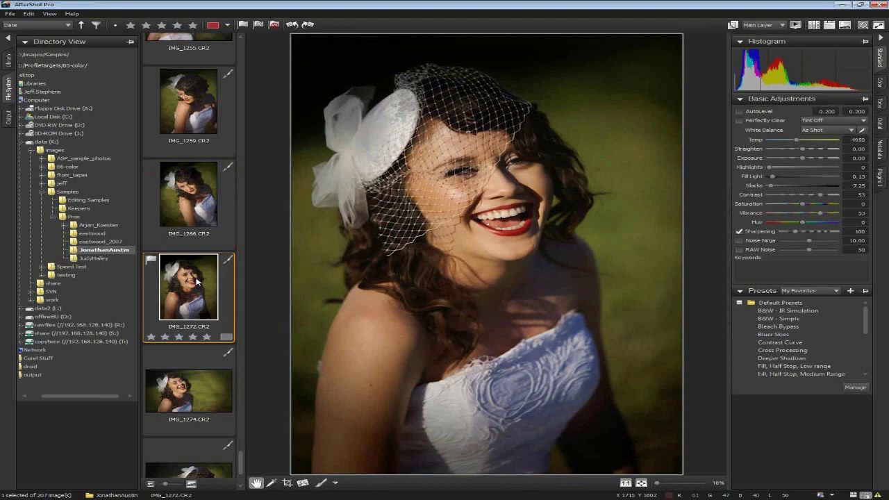
{"action": "key", "text": "Up"}
{"action": "key", "text": "Up"}
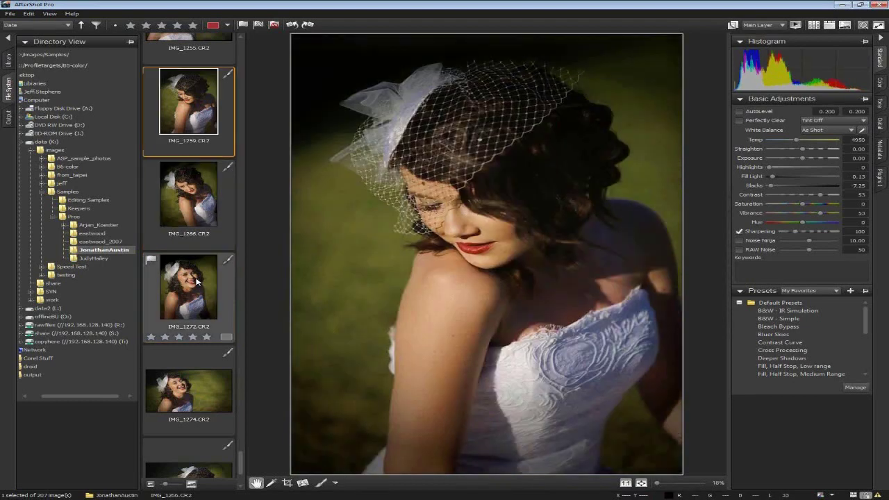
Lower the color temperature of IMG_1259.CR2 to 3483 and apply the same temperature to IMG_1266.CR2.
{"action": "mouse_move", "coordinate": [797, 141]}
{"action": "left_mouse_down"}
{"action": "mouse_move", "coordinate": [807, 142]}
{"action": "mouse_move", "coordinate": [785, 147]}
{"action": "left_mouse_up"}
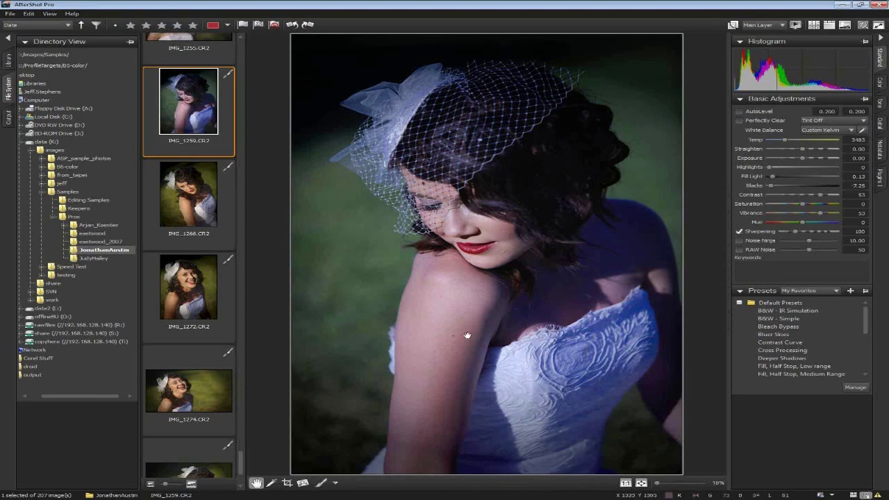
{"action": "left_click", "coordinate": [191, 200]}
{"action": "key", "text": "Up"}
{"action": "left_click", "coordinate": [202, 200]}
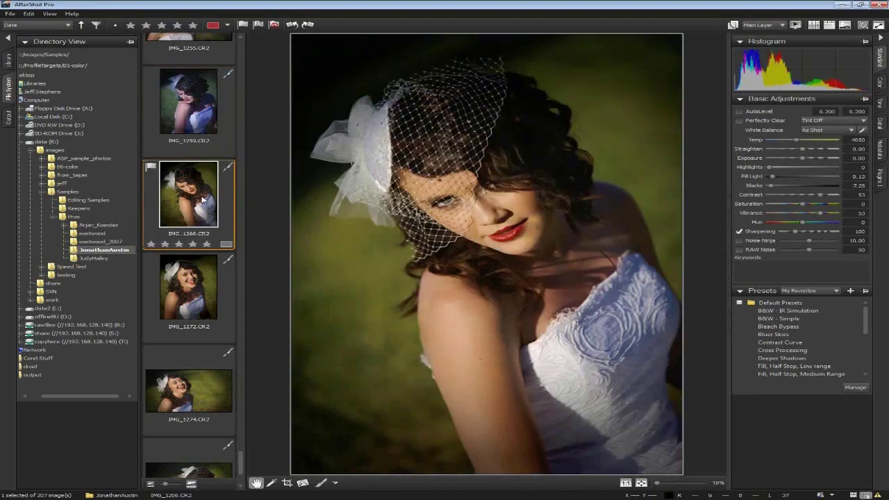
{"action": "left_click", "coordinate": [205, 121]}
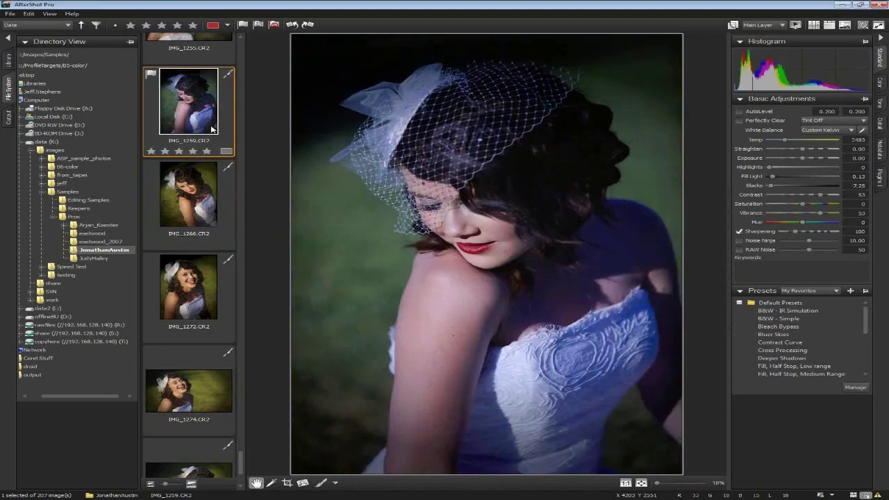
{"action": "left_click", "coordinate": [197, 213]}
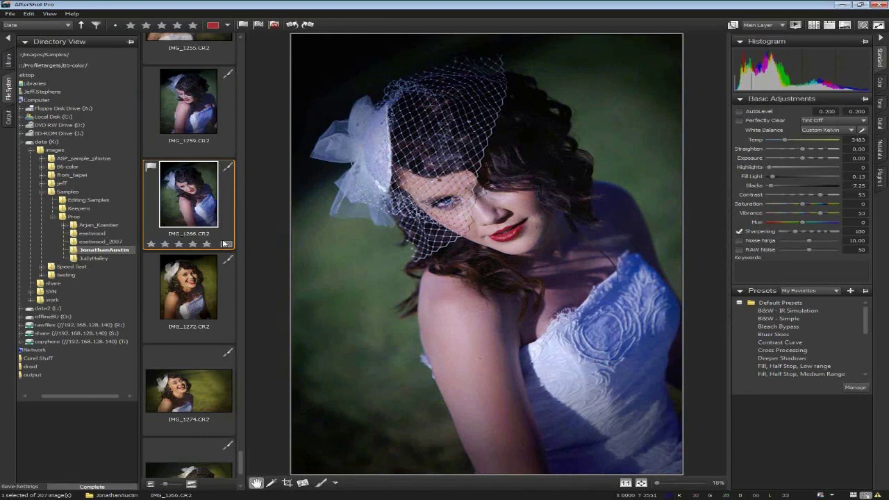
Reset the color temperature of IMG_1266.CR2 and IMG_1259.CR2 to its default.
{"action": "double_click", "coordinate": [760, 144]}
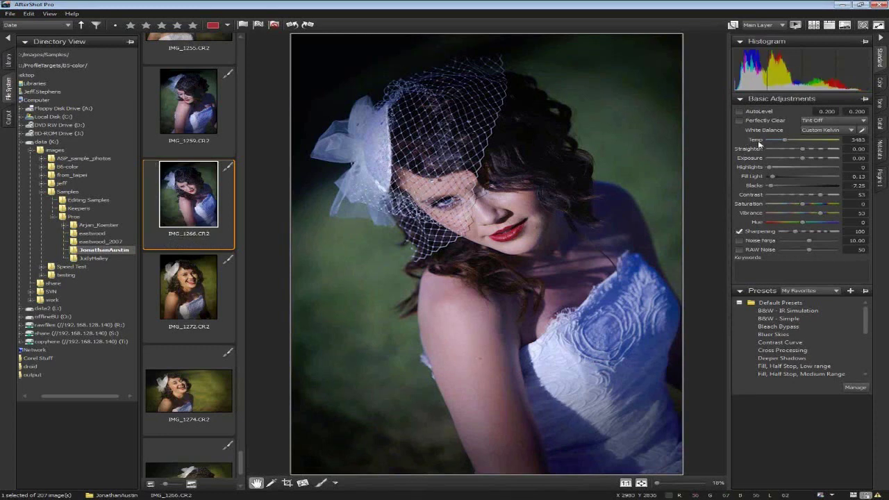
{"action": "left_click", "coordinate": [192, 104]}
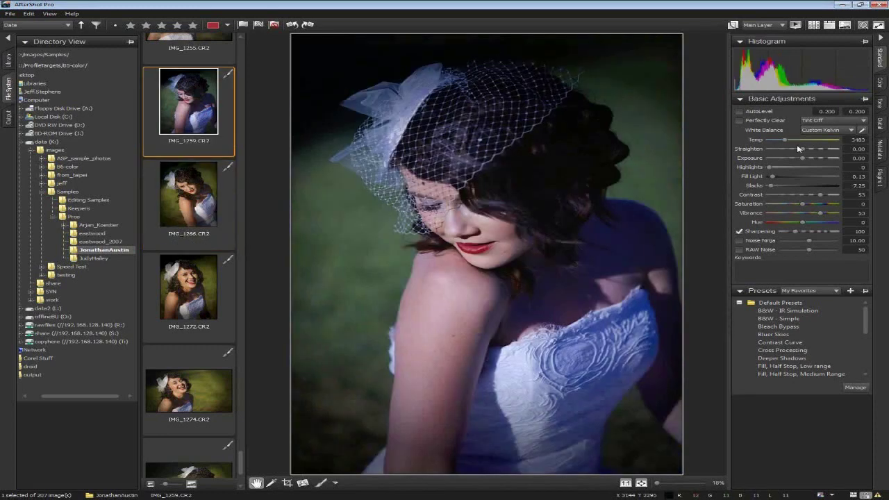
{"action": "double_click", "coordinate": [757, 144]}
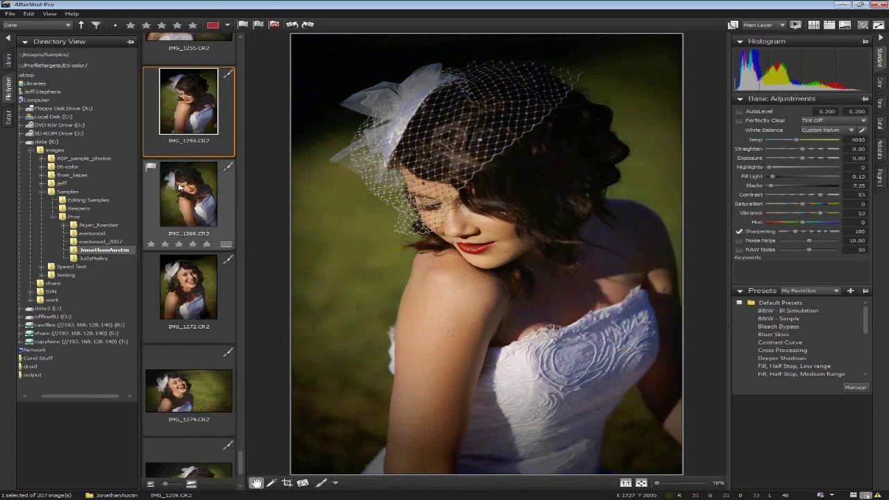
Filter the folder to photos rated one star or more and close the filter settings.
{"action": "left_click", "coordinate": [97, 25]}
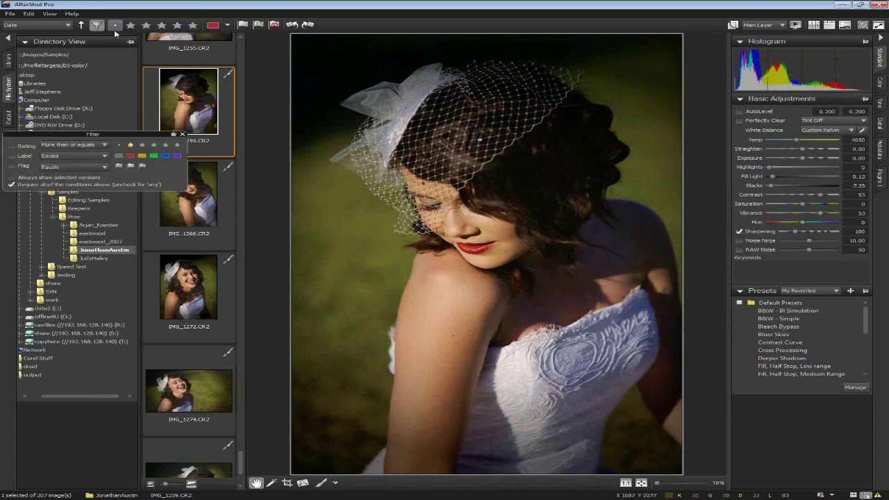
{"action": "left_click", "coordinate": [21, 147]}
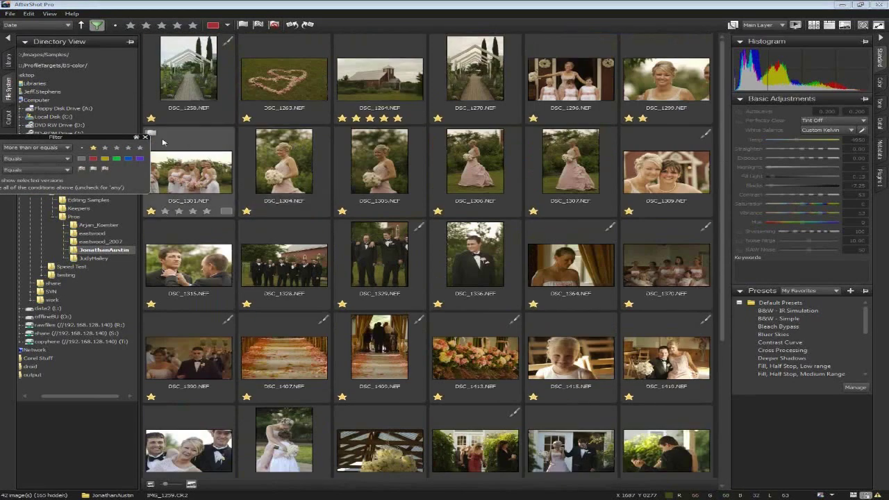
{"action": "left_click", "coordinate": [145, 138]}
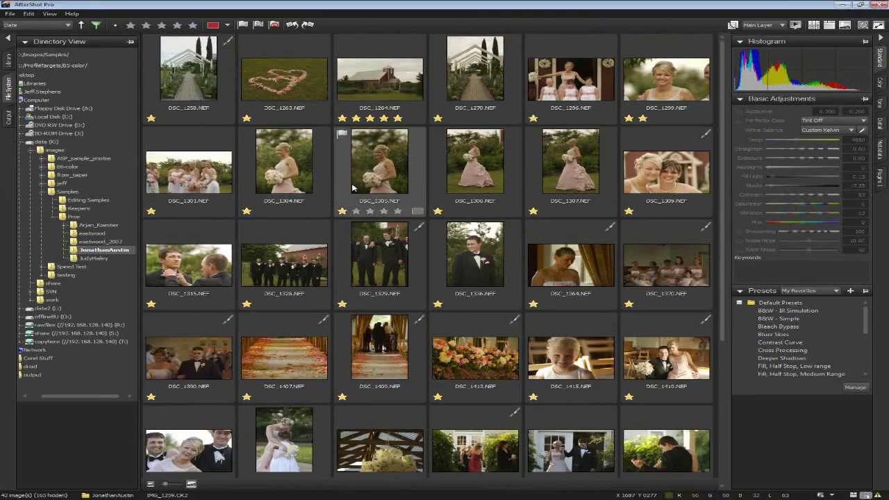
Open the photo DSC_1296.NEF and set its fill light to 0.63 and vibrance to 73.
{"action": "double_click", "coordinate": [562, 81]}
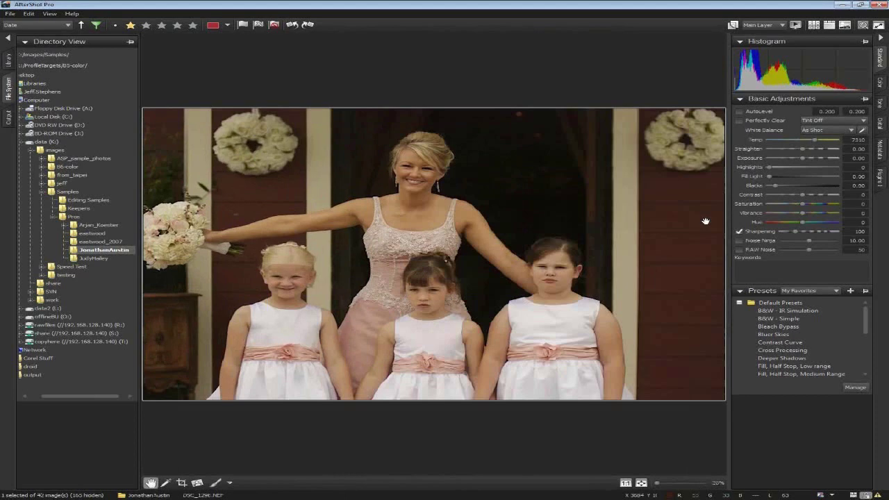
{"action": "left_click_drag", "start_coordinate": [769, 178], "coordinate": [787, 179]}
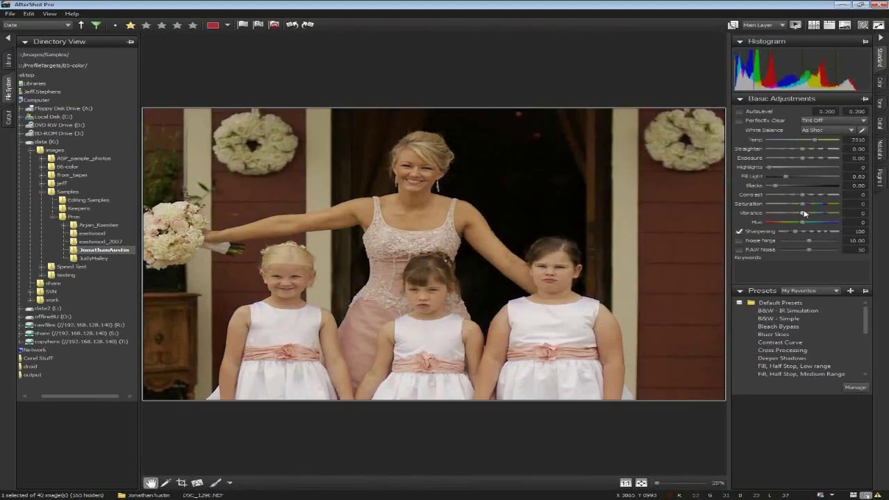
{"action": "left_click_drag", "start_coordinate": [803, 213], "coordinate": [827, 214]}
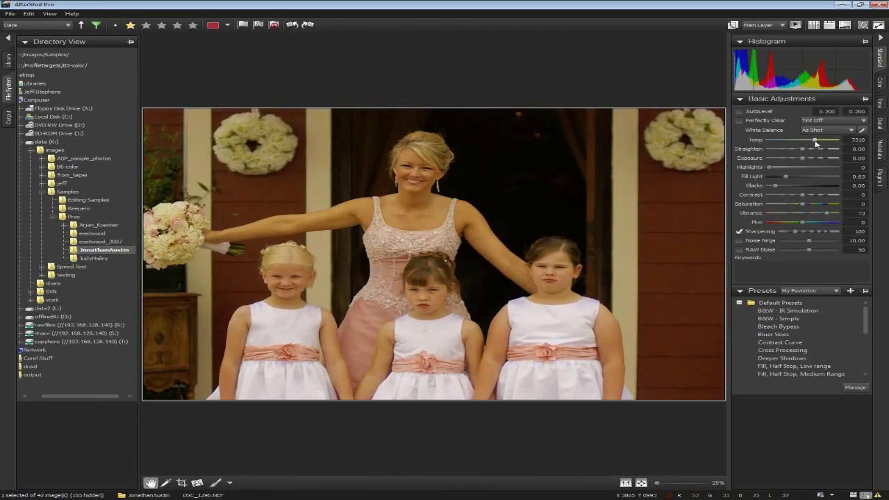
Try a color temperature of 4404 on DSC_1296.NEF and undo the change.
{"action": "left_click_drag", "start_coordinate": [815, 141], "coordinate": [790, 145]}
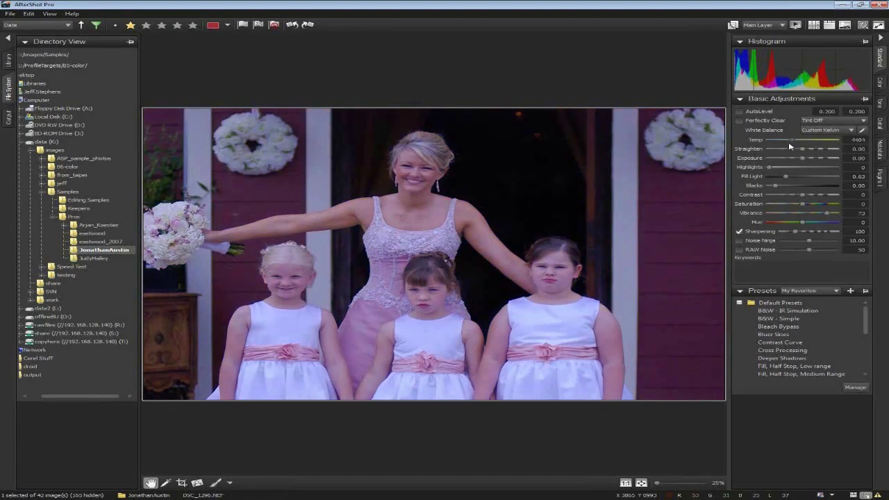
{"action": "key", "text": "ctrl+z"}
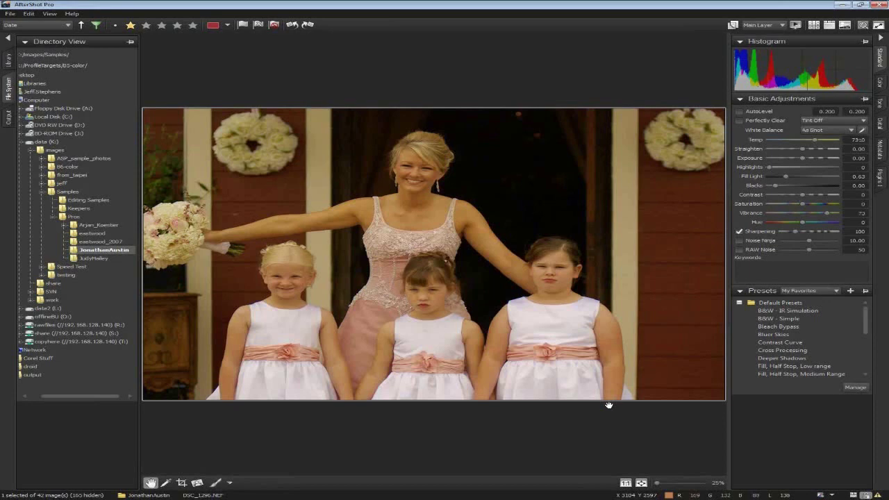
Try applying the default settings to DSC_1296.NEF and undo the reset.
{"action": "key", "text": "ctrl+z"}
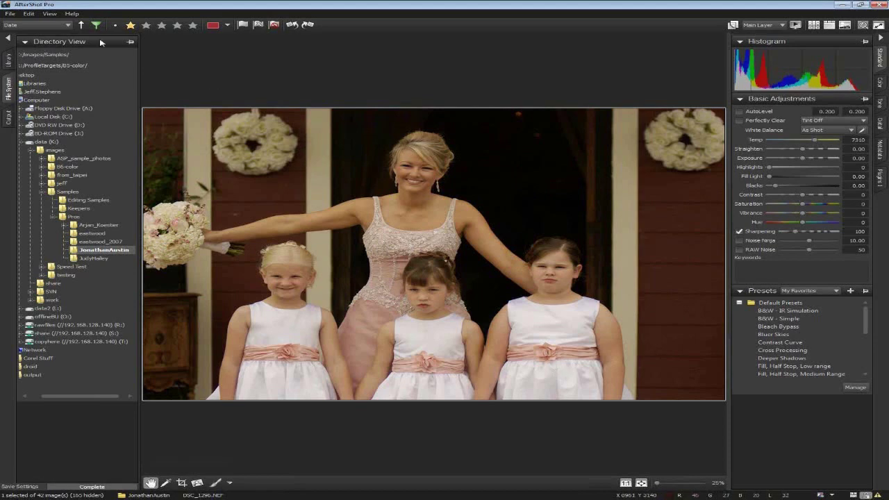
{"action": "left_click", "coordinate": [30, 13]}
{"action": "mouse_move", "coordinate": [139, 172]}
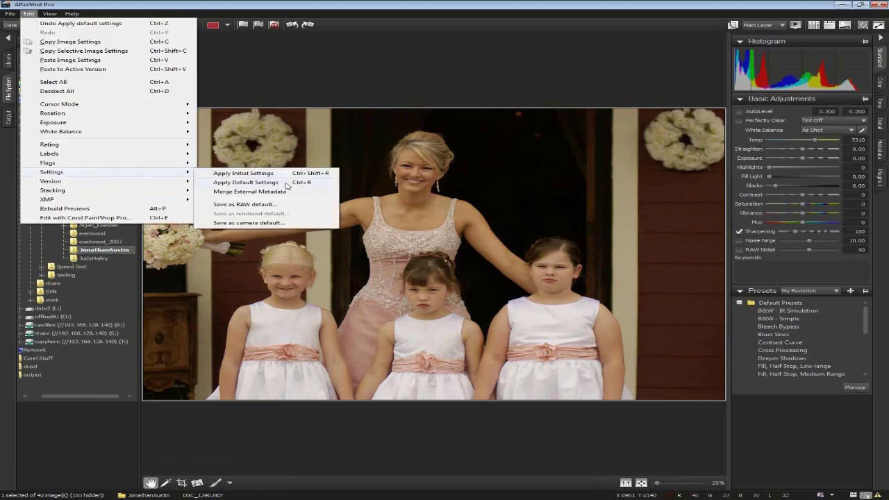
{"action": "left_click", "coordinate": [321, 182]}
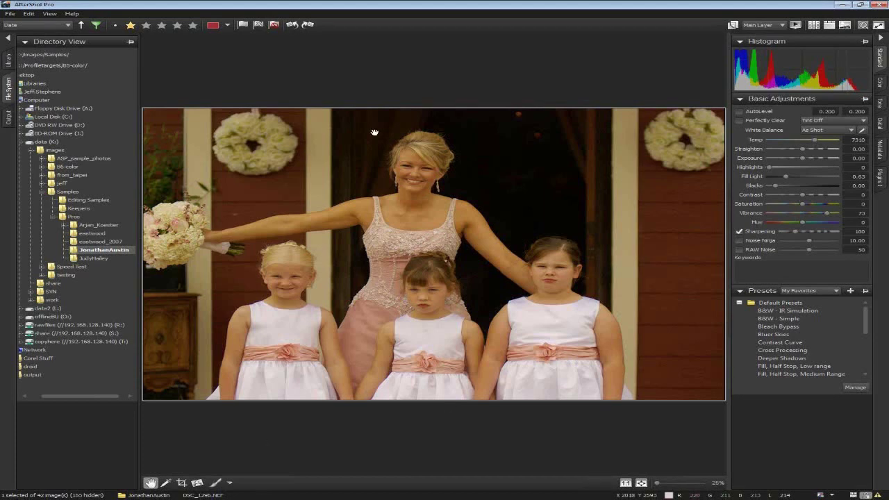
Crop DSC_1296.NEF to a 2:3 portrait frame of about 1382 × 2073 pixels around the woman and the middle girl.
{"action": "left_click", "coordinate": [181, 483]}
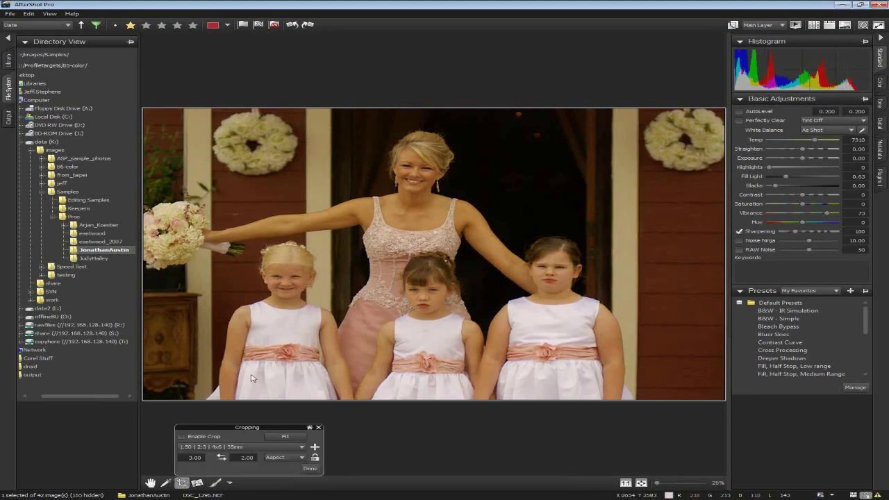
{"action": "left_click_drag", "start_coordinate": [327, 131], "coordinate": [576, 255]}
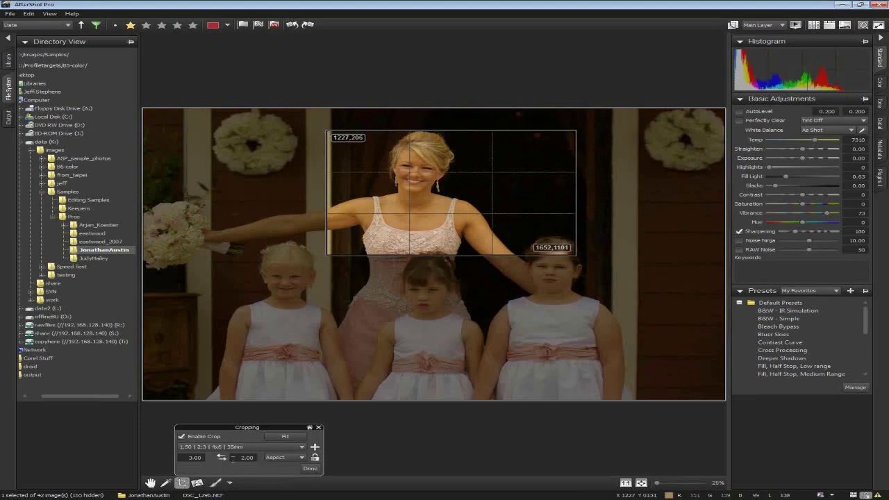
{"action": "left_click", "coordinate": [220, 457]}
{"action": "left_click_drag", "start_coordinate": [452, 239], "coordinate": [458, 236]}
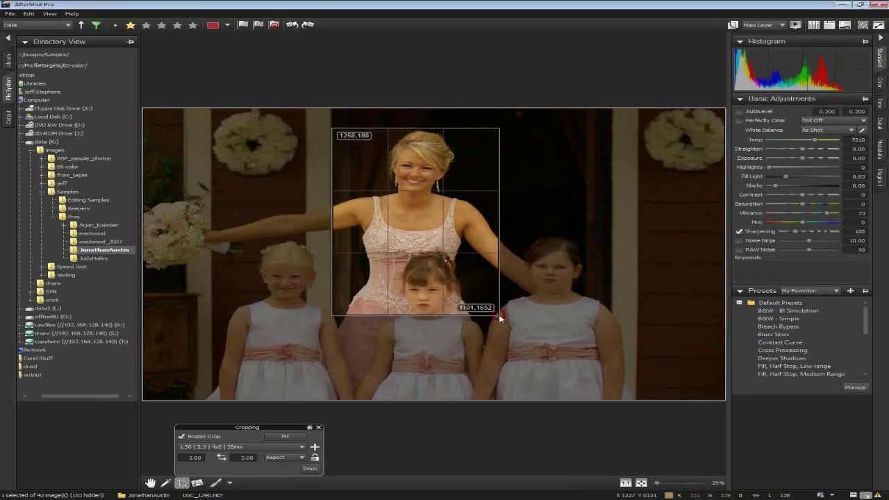
{"action": "left_click_drag", "start_coordinate": [500, 318], "coordinate": [576, 363]}
{"action": "left_click_drag", "start_coordinate": [424, 321], "coordinate": [430, 303]}
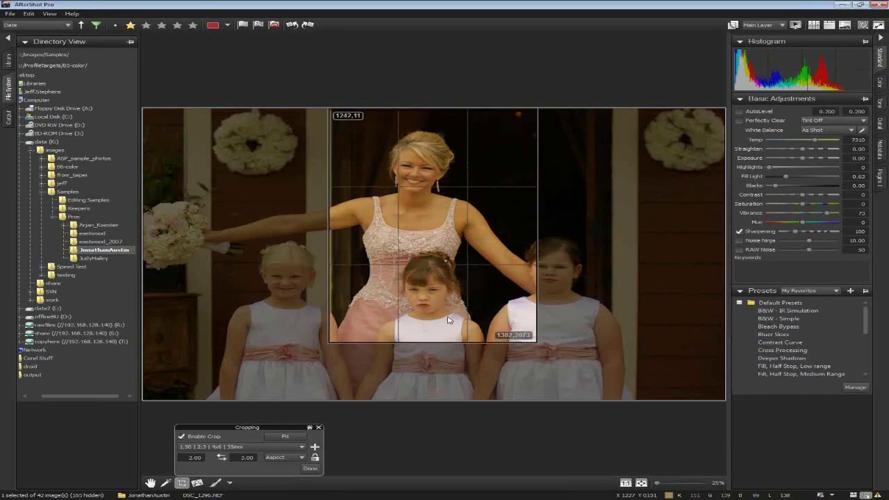
{"action": "key", "text": "Return"}
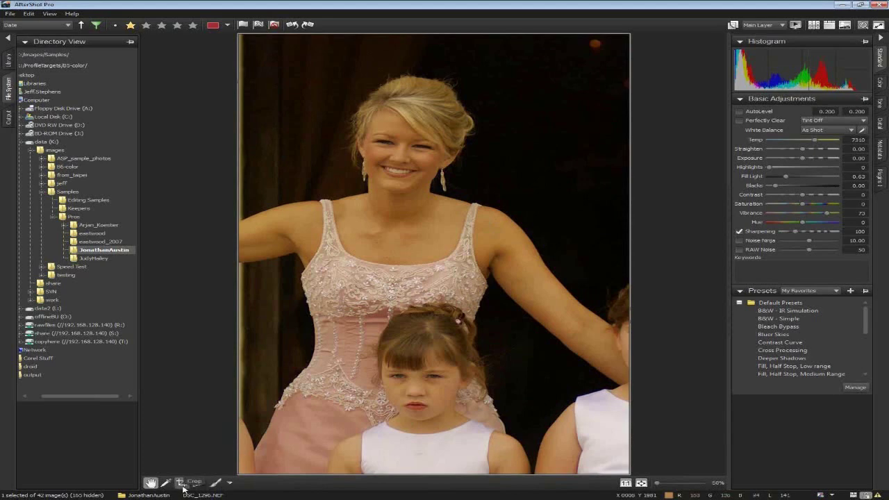
Check the cropped DSC_1296.NEF among the thumbnails and reopen it at full view.
{"action": "key", "text": "v"}
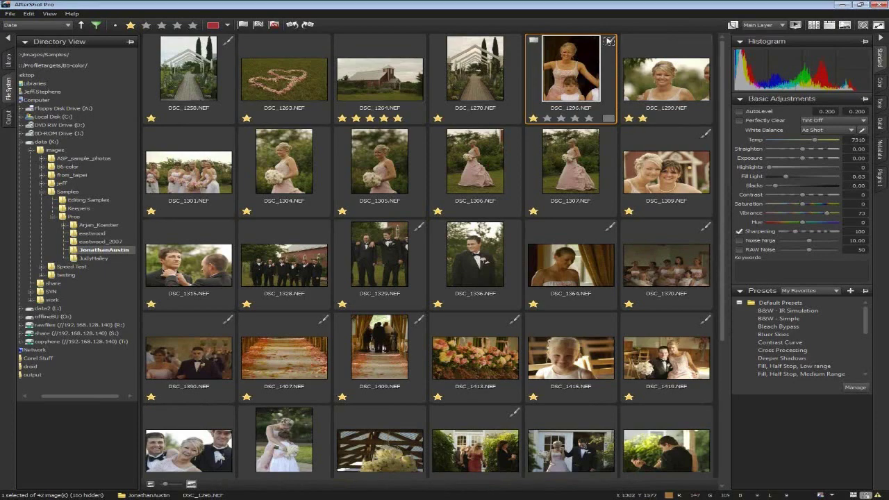
{"action": "double_click", "coordinate": [571, 85]}
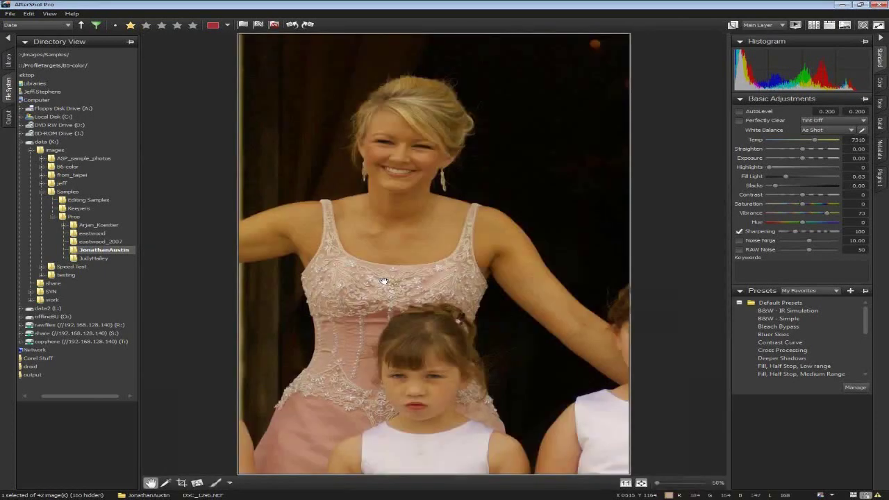
Turn off the crop on DSC_1296.NEF and return to the thumbnail grid.
{"action": "left_click", "coordinate": [182, 483]}
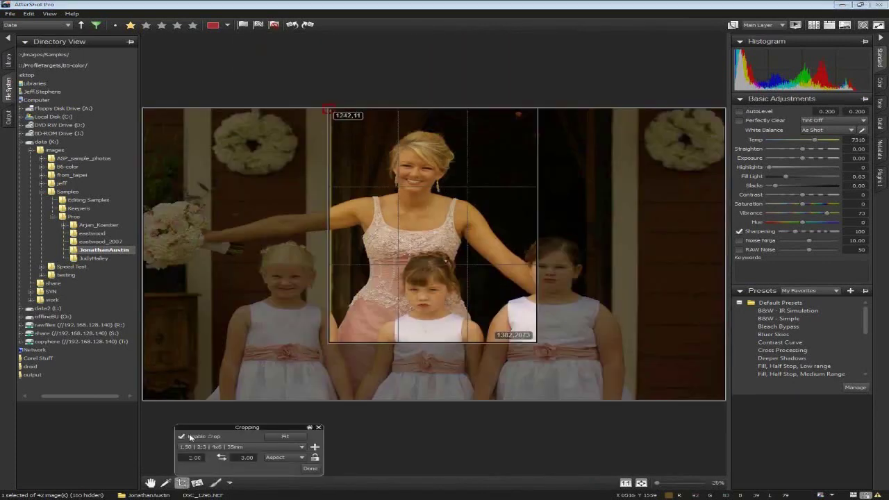
{"action": "left_click", "coordinate": [309, 469]}
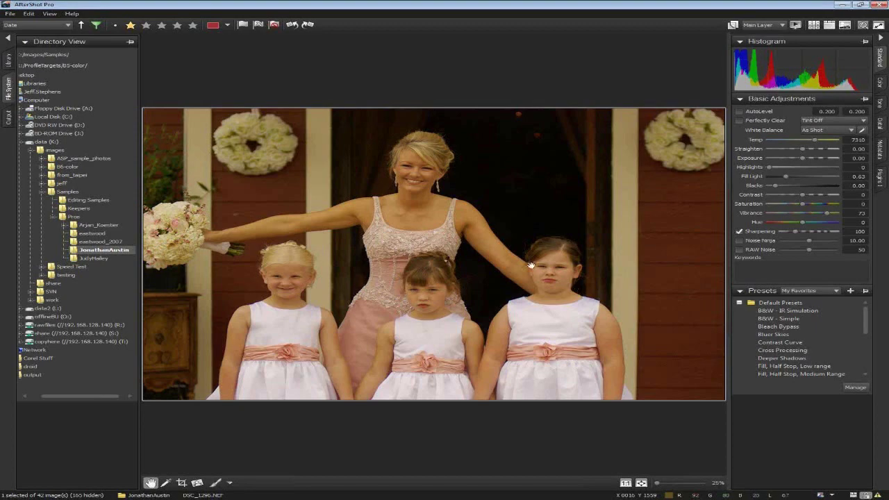
{"action": "left_click", "coordinate": [813, 25]}
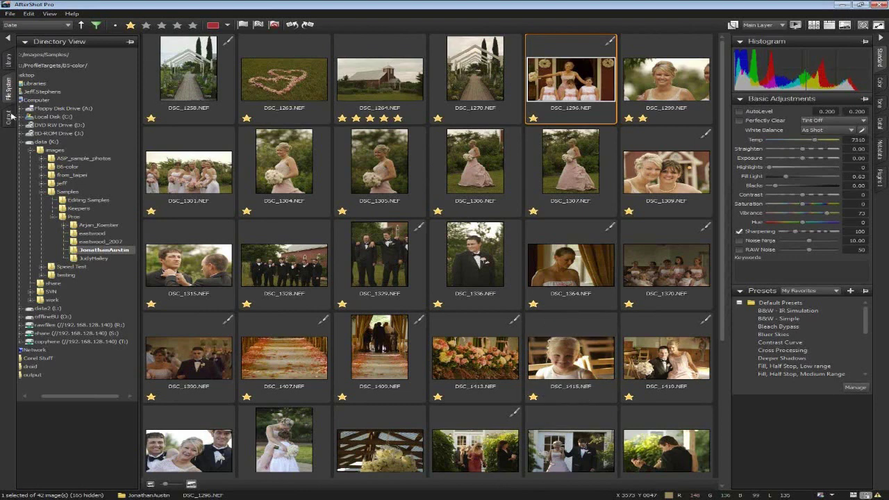
Review the JPEG Proof batch output settings, including the Proof image sizing, and accept them as they are.
{"action": "left_click", "coordinate": [11, 116]}
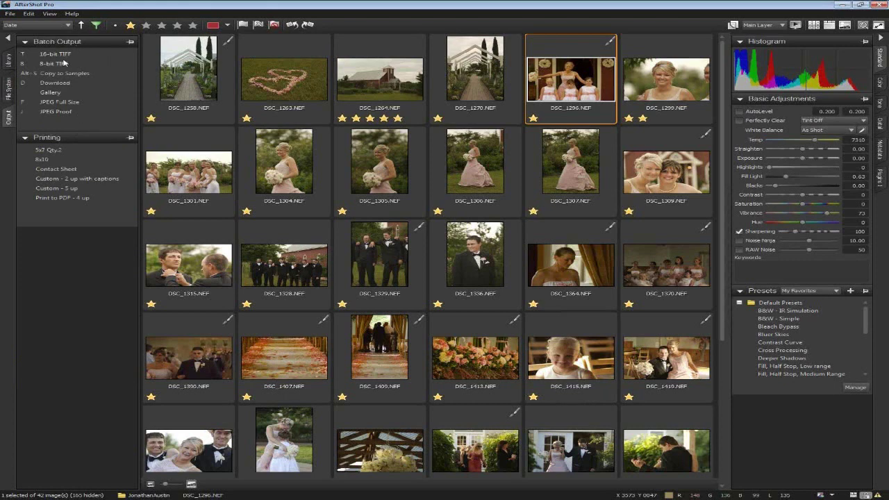
{"action": "double_click", "coordinate": [76, 112]}
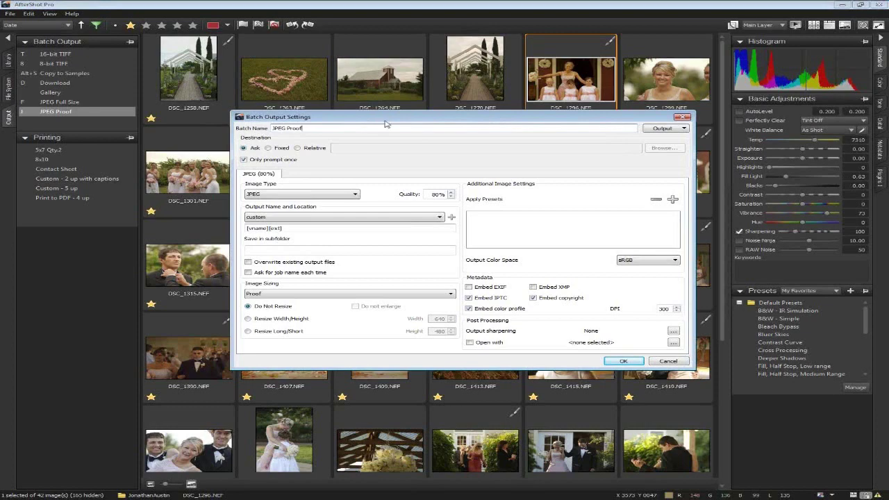
{"action": "left_click_drag", "start_coordinate": [386, 124], "coordinate": [393, 140]}
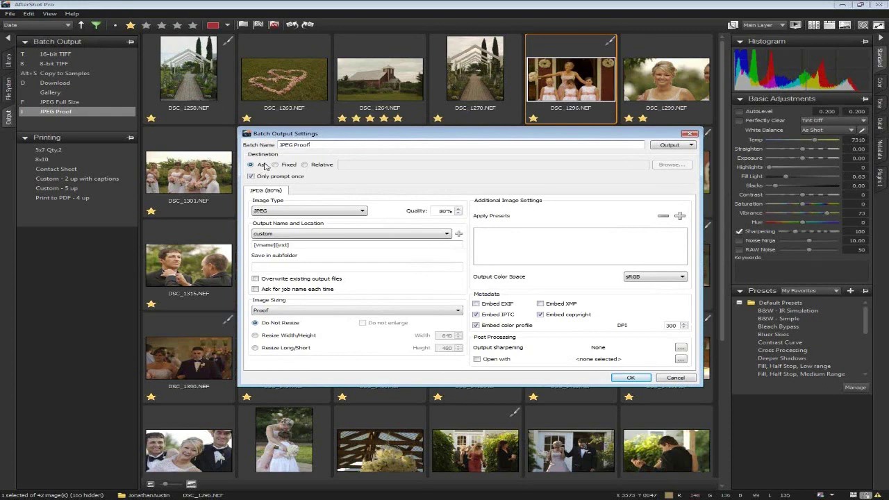
{"action": "left_click", "coordinate": [274, 312]}
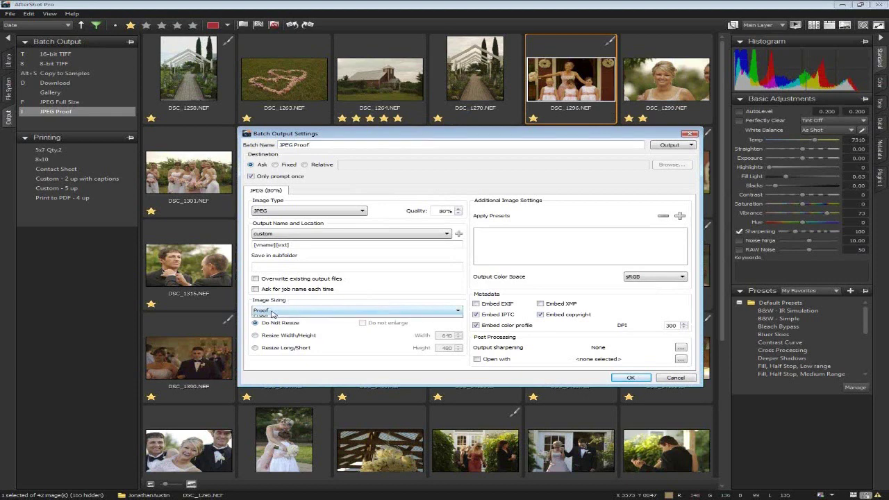
{"action": "left_click", "coordinate": [280, 319]}
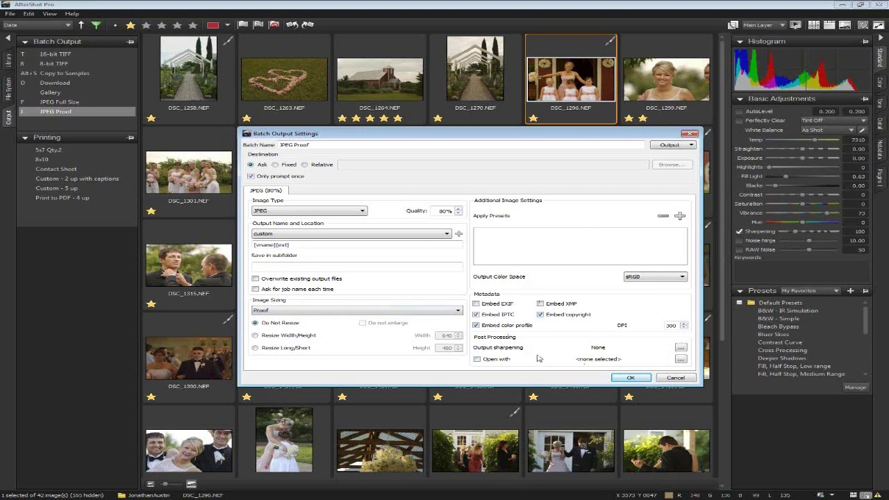
{"action": "left_click", "coordinate": [628, 379]}
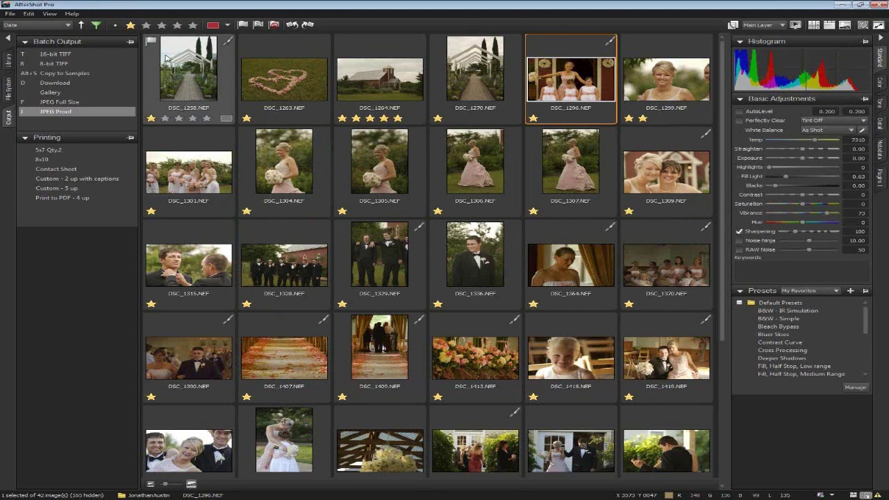
Export all images in the thumbnail grid with the JPEG Proof batch into the output folder.
{"action": "left_click", "coordinate": [188, 73]}
{"action": "key", "text": "ctrl+a"}
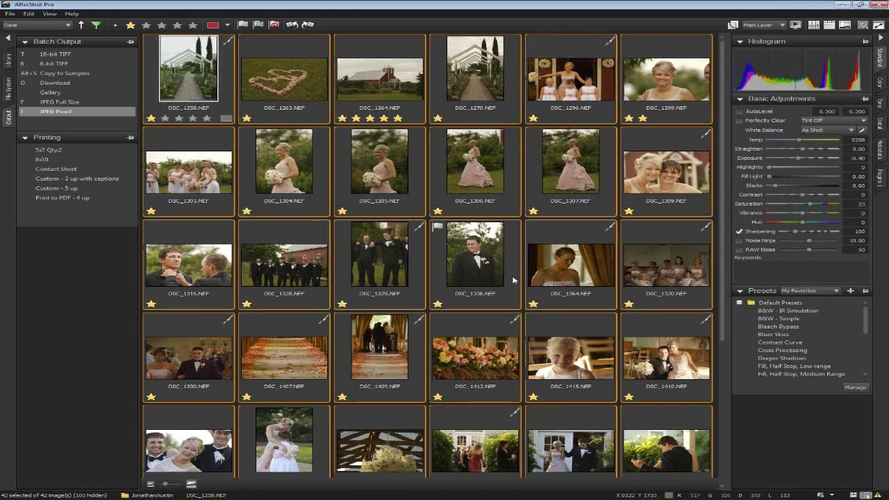
{"action": "left_click_drag", "start_coordinate": [152, 41], "coordinate": [47, 115]}
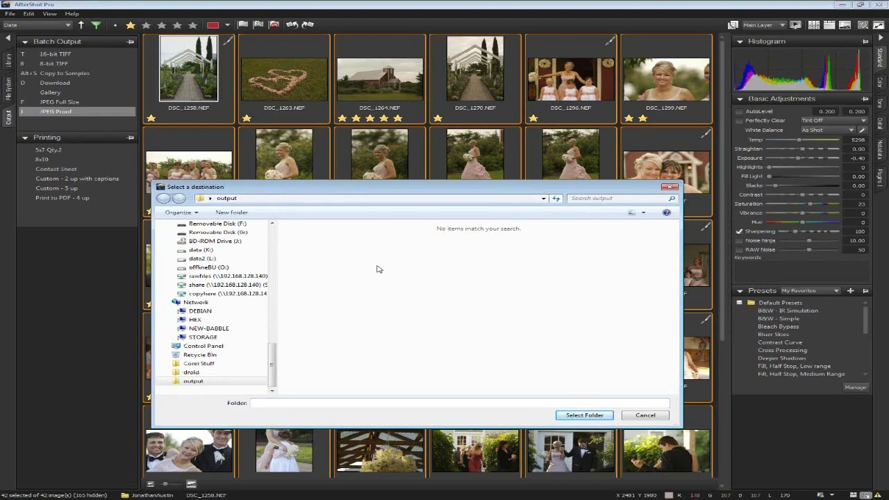
{"action": "left_click", "coordinate": [594, 417]}
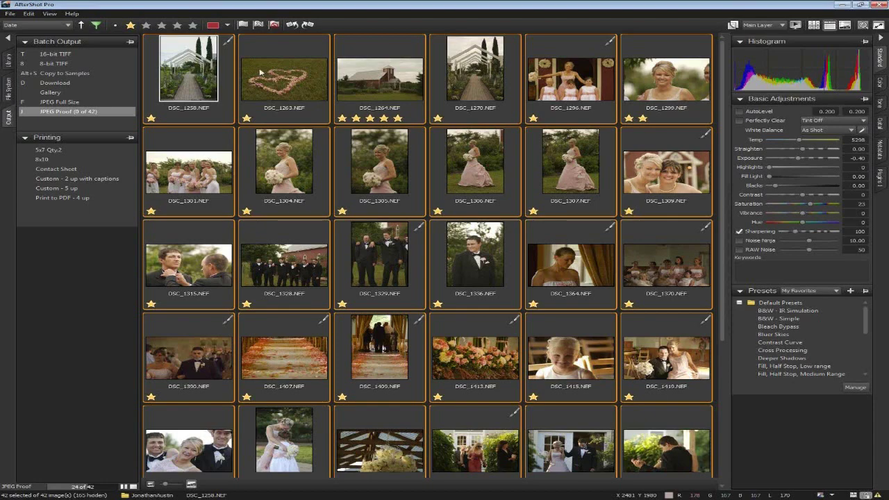
Step through the images at full view from DSC_1258.NEF to DSC_1296.NEF, try an exposure of 1.20 there and reset it.
{"action": "double_click", "coordinate": [221, 87]}
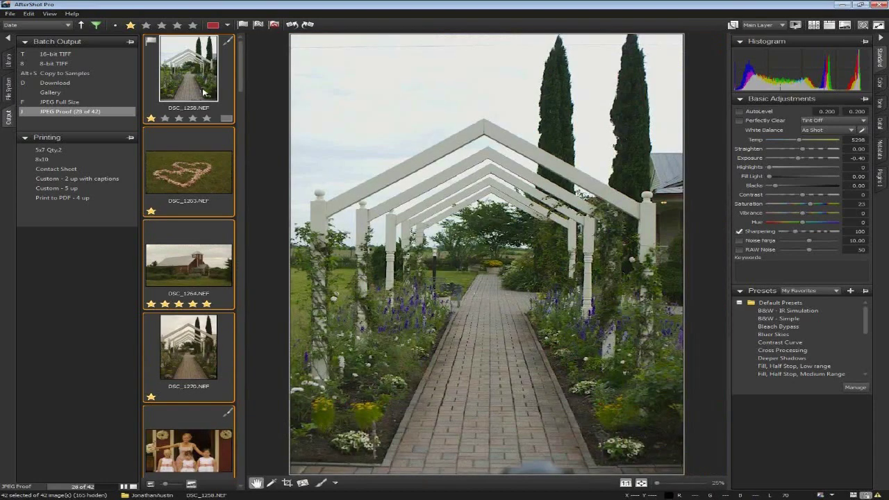
{"action": "key", "text": "Right"}
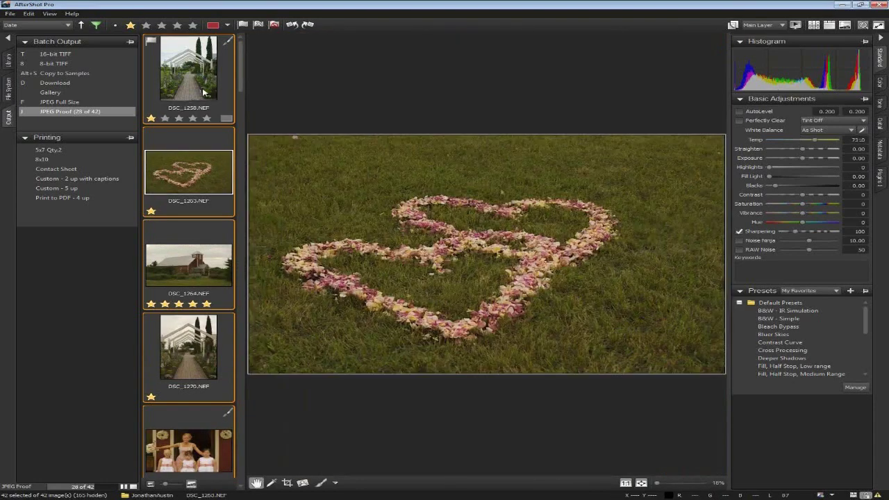
{"action": "key", "text": "Right"}
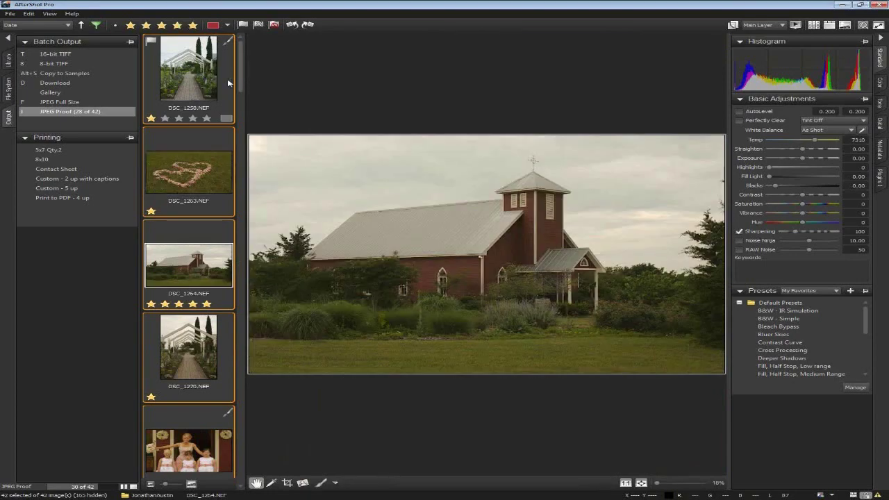
{"action": "key", "text": "Right"}
{"action": "key", "text": "Right"}
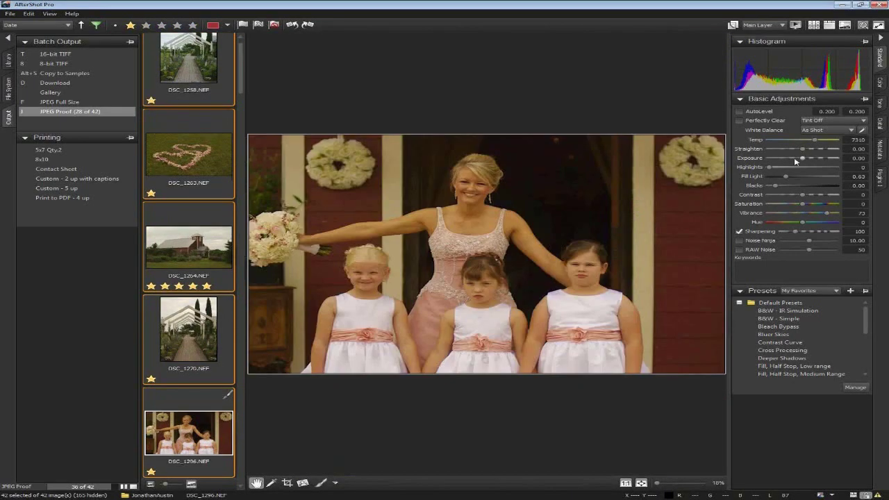
{"action": "left_click_drag", "start_coordinate": [796, 164], "coordinate": [817, 160]}
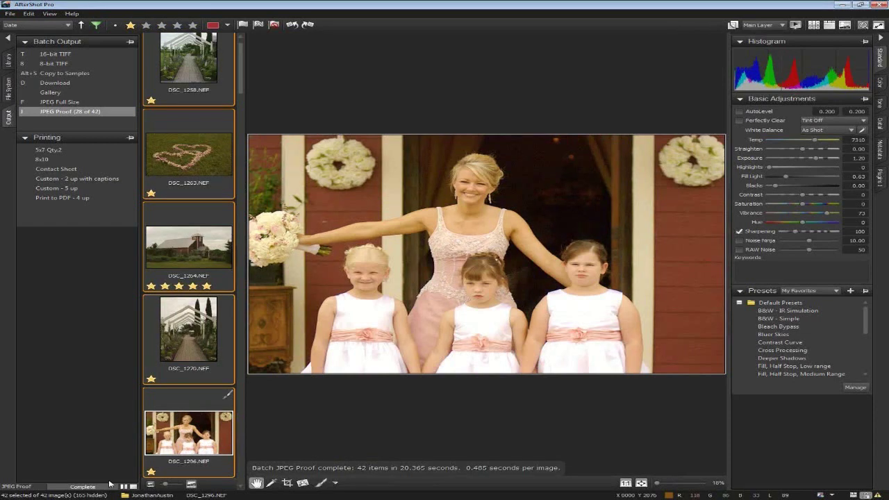
{"action": "double_click", "coordinate": [755, 159]}
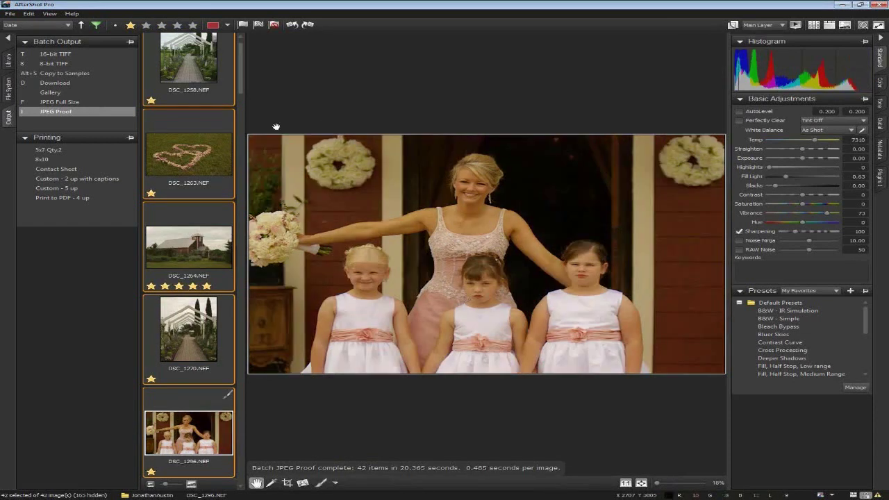
Clear the multiple-image selection and select only DSC_1258.NEF.
{"action": "left_click", "coordinate": [234, 111]}
{"action": "scroll", "coordinate": [240, 78], "scroll_direction": "up", "scroll_amount": 1}
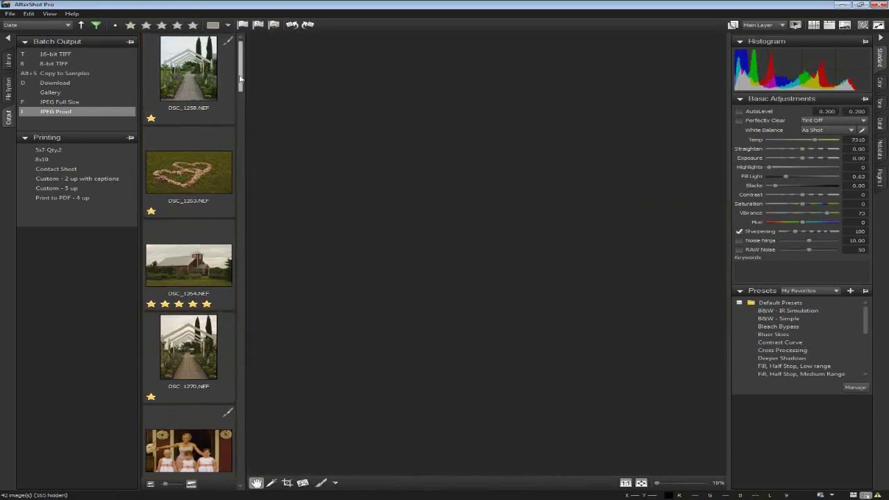
{"action": "mouse_move", "coordinate": [212, 100]}
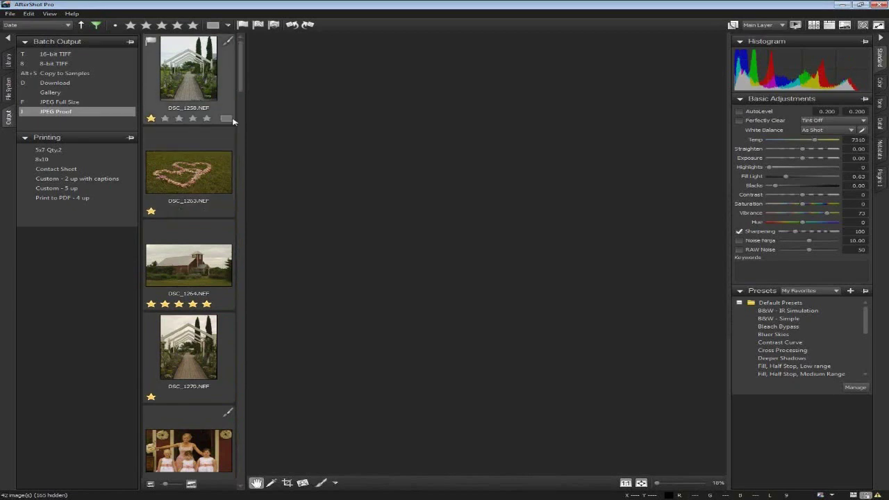
{"action": "left_click", "coordinate": [208, 90]}
Turn off the rating filter for the last folder under Pros in the file system and return to the previous folder.
{"action": "left_click", "coordinate": [8, 88]}
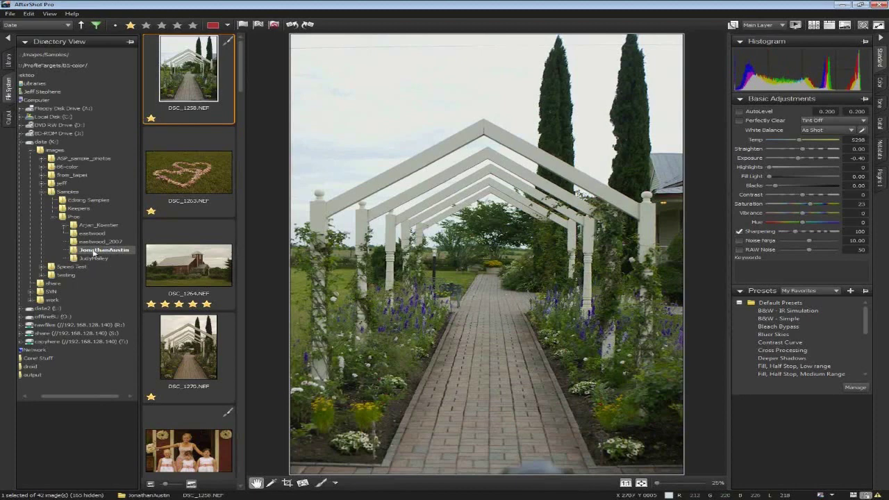
{"action": "left_click", "coordinate": [94, 259]}
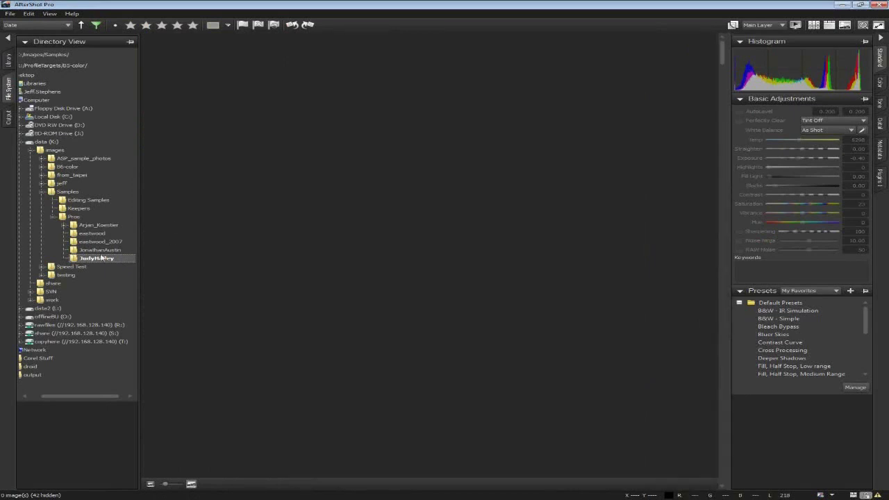
{"action": "left_click", "coordinate": [98, 26]}
{"action": "left_click_drag", "start_coordinate": [48, 138], "coordinate": [97, 133]}
{"action": "left_click", "coordinate": [38, 141]}
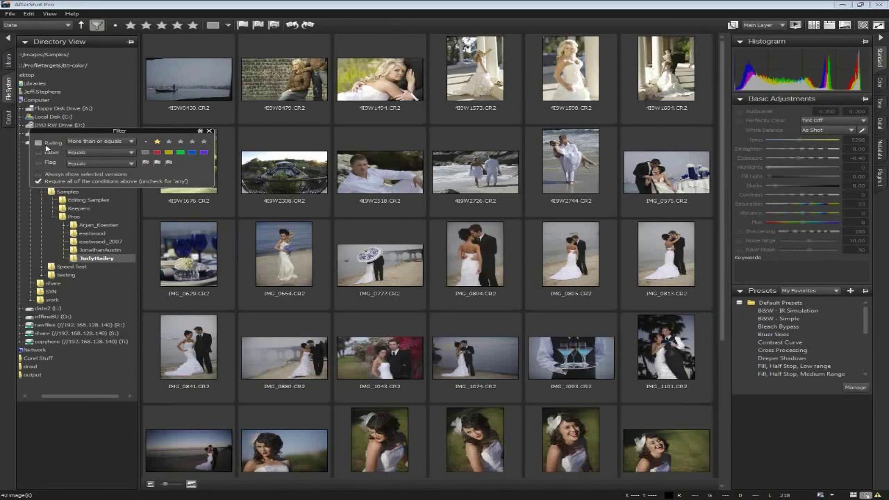
{"action": "left_click", "coordinate": [38, 143]}
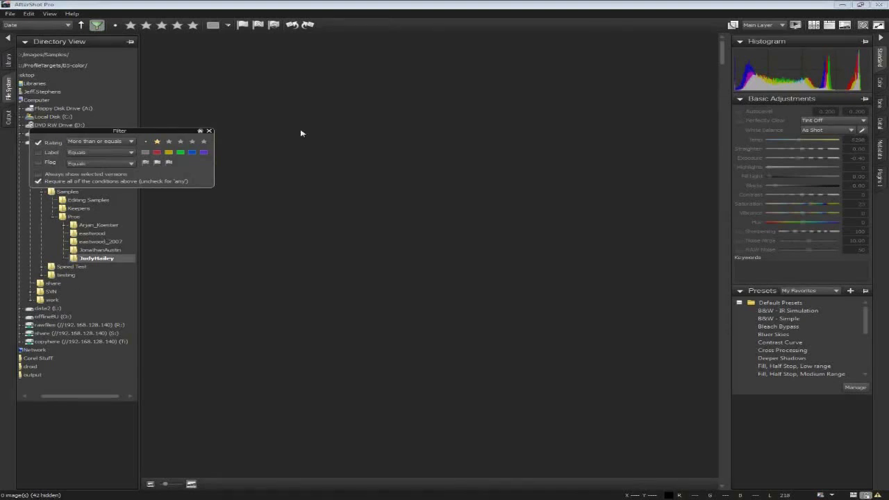
{"action": "left_click", "coordinate": [39, 142]}
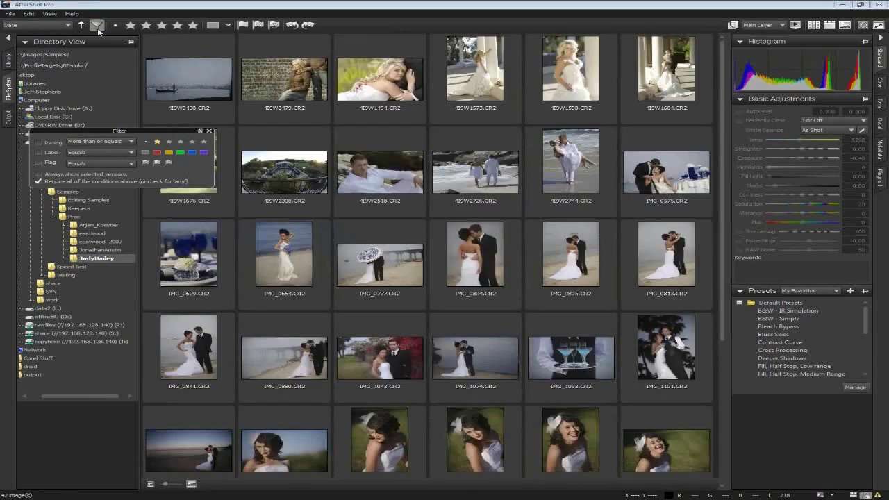
{"action": "left_click", "coordinate": [97, 25]}
{"action": "scroll", "coordinate": [319, 288], "scroll_direction": "down", "scroll_amount": 1}
{"action": "scroll", "coordinate": [320, 288], "scroll_direction": "up", "scroll_amount": 1}
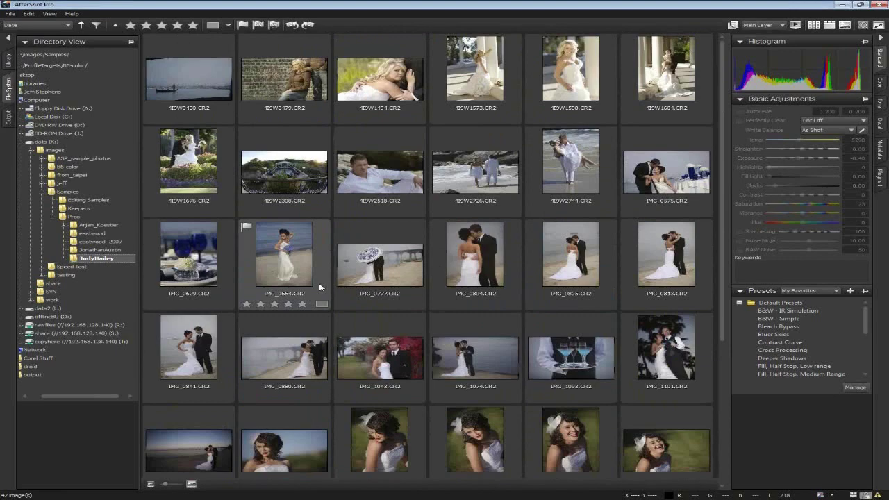
{"action": "left_click", "coordinate": [110, 249]}
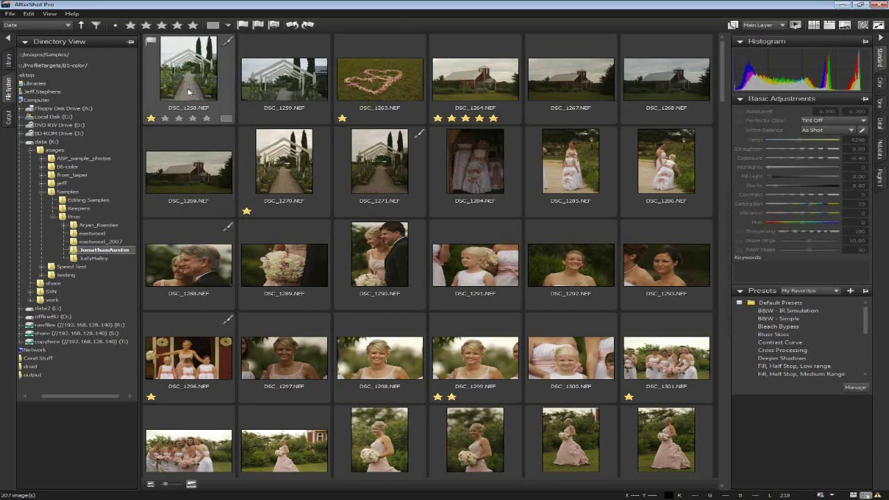
Expand Wyoming in the AfterShot Pro Catalog 2011 library and browse the images of its 20100705 folder.
{"action": "left_click", "coordinate": [9, 61]}
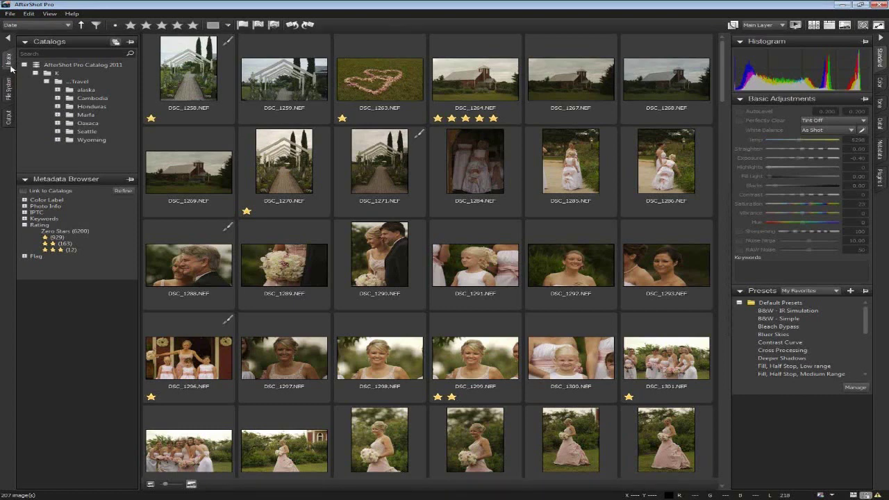
{"action": "left_click", "coordinate": [58, 140]}
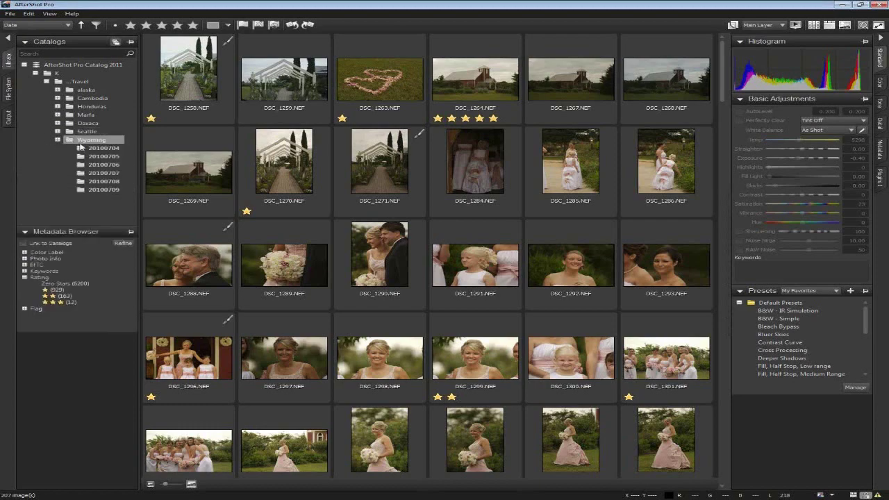
{"action": "left_click", "coordinate": [108, 164]}
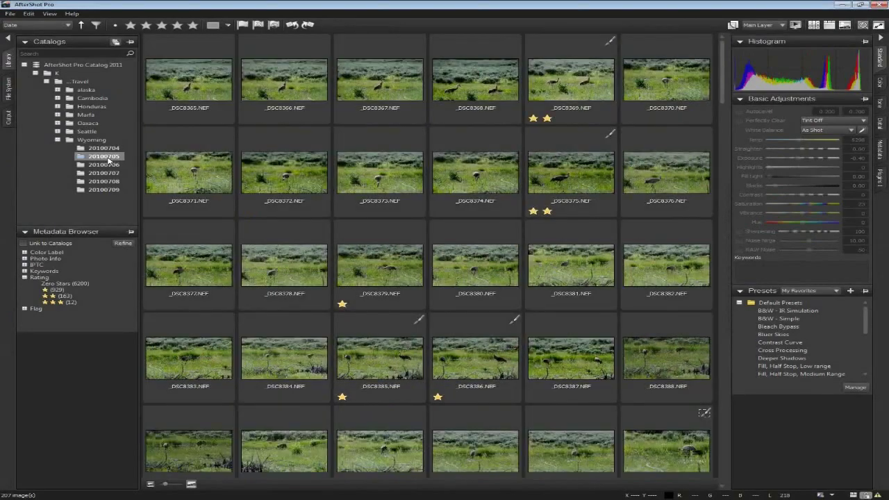
{"action": "left_click", "coordinate": [109, 158]}
{"action": "scroll", "coordinate": [297, 227], "scroll_direction": "down", "scroll_amount": 5}
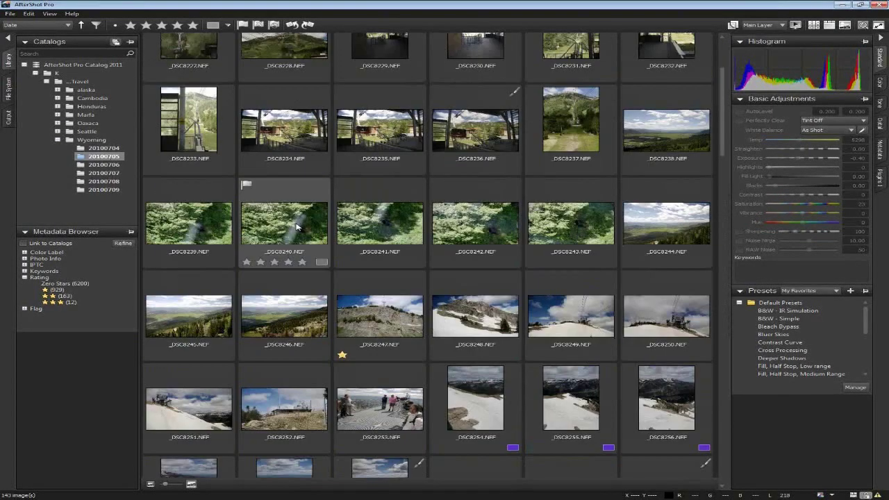
{"action": "scroll", "coordinate": [297, 228], "scroll_direction": "down", "scroll_amount": 2}
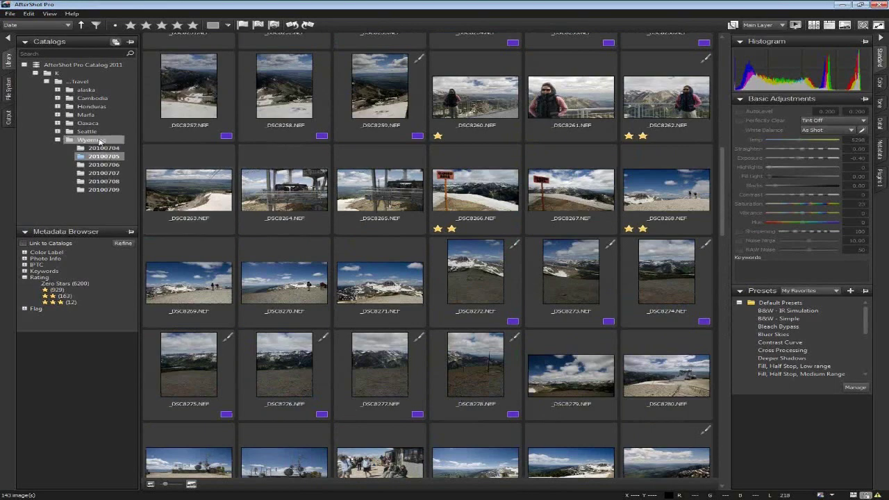
Show the Wyoming folders 20100705 through 20100709 together and browse their combined images.
{"action": "left_click", "coordinate": [107, 173], "text": "ctrl"}
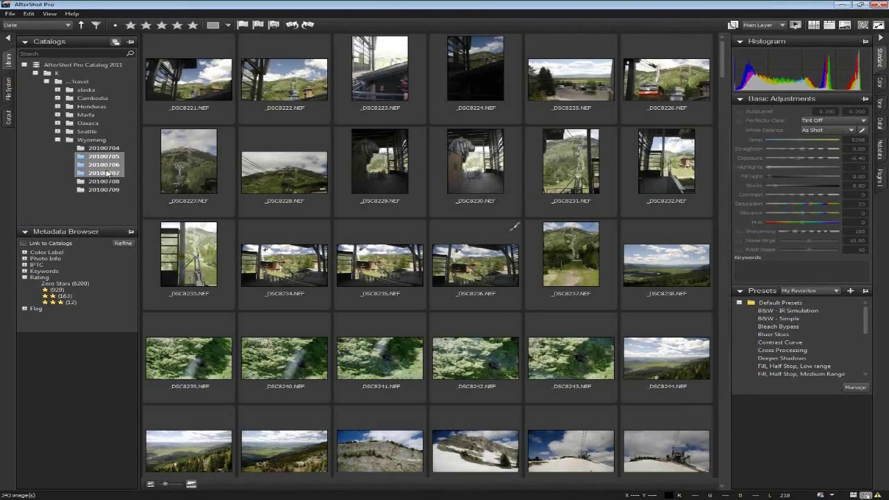
{"action": "left_click", "coordinate": [108, 181], "text": "ctrl"}
{"action": "left_click", "coordinate": [111, 189], "text": "ctrl"}
{"action": "scroll", "coordinate": [427, 257], "scroll_direction": "down", "scroll_amount": 13}
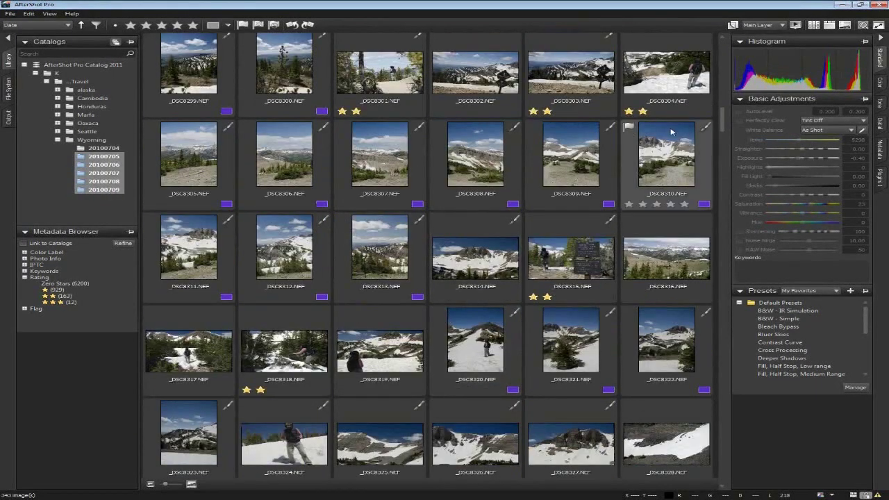
{"action": "left_click_drag", "start_coordinate": [722, 120], "coordinate": [726, 456]}
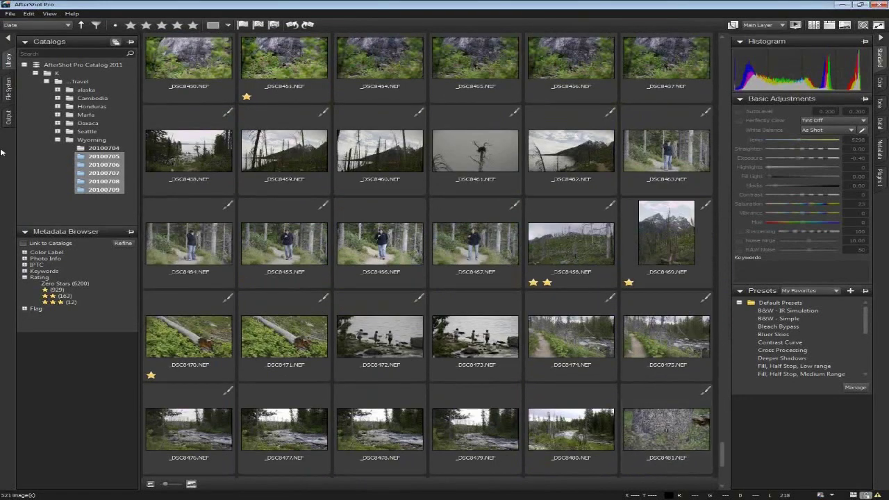
Show the images of the Seattle folder and of the whole Travel folder in the library catalog, and browse the Travel images.
{"action": "left_click", "coordinate": [90, 133]}
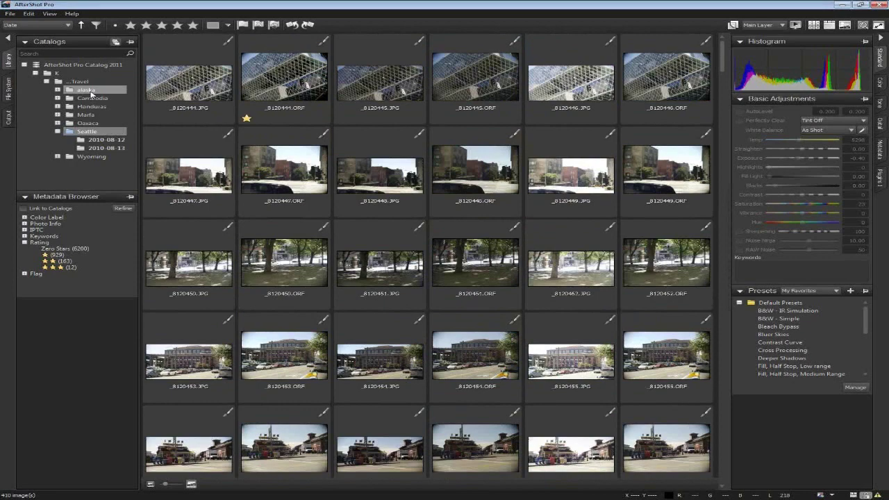
{"action": "left_click", "coordinate": [81, 81]}
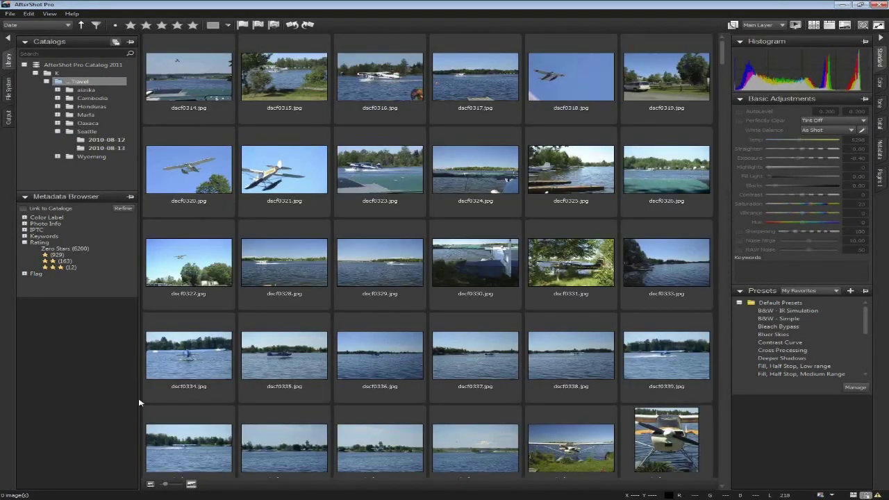
{"action": "left_click_drag", "start_coordinate": [723, 59], "coordinate": [725, 279]}
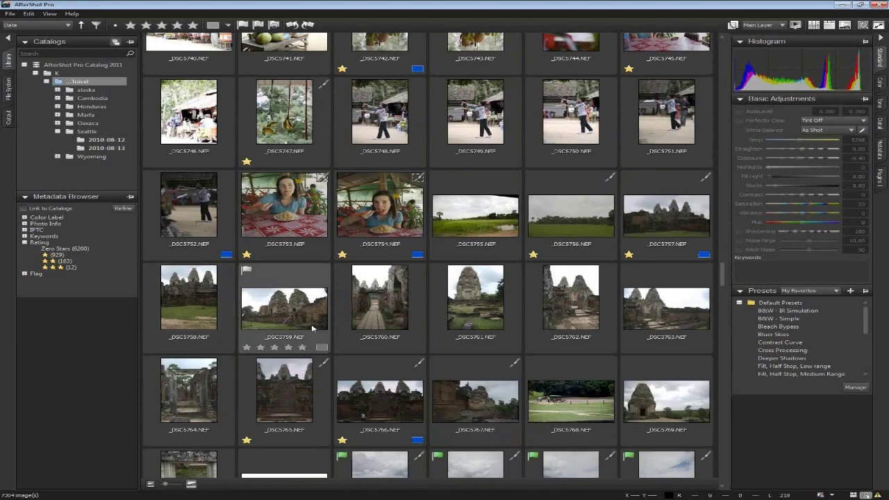
{"action": "scroll", "coordinate": [319, 324], "scroll_direction": "down", "scroll_amount": 5}
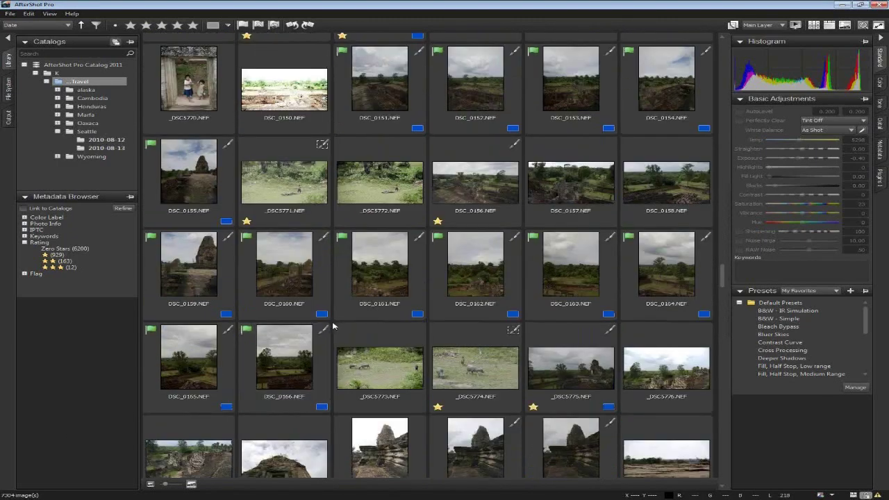
{"action": "scroll", "coordinate": [333, 326], "scroll_direction": "down", "scroll_amount": 3}
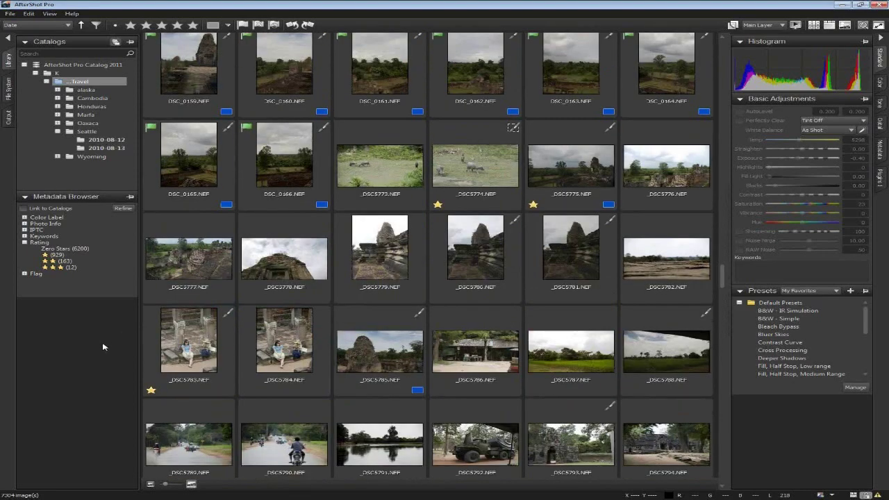
Expand Photo Info in the metadata browser, refine the catalog to images rated one, two or three stars, and browse them.
{"action": "left_click", "coordinate": [25, 225]}
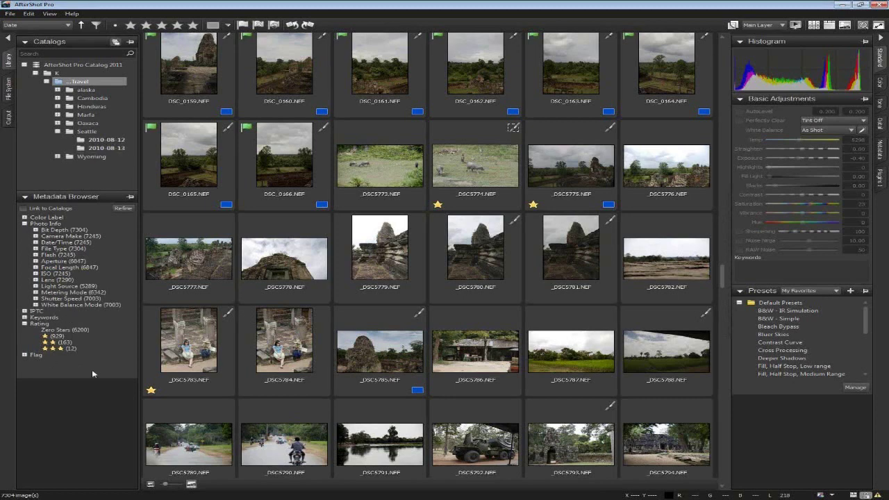
{"action": "left_click", "coordinate": [61, 350]}
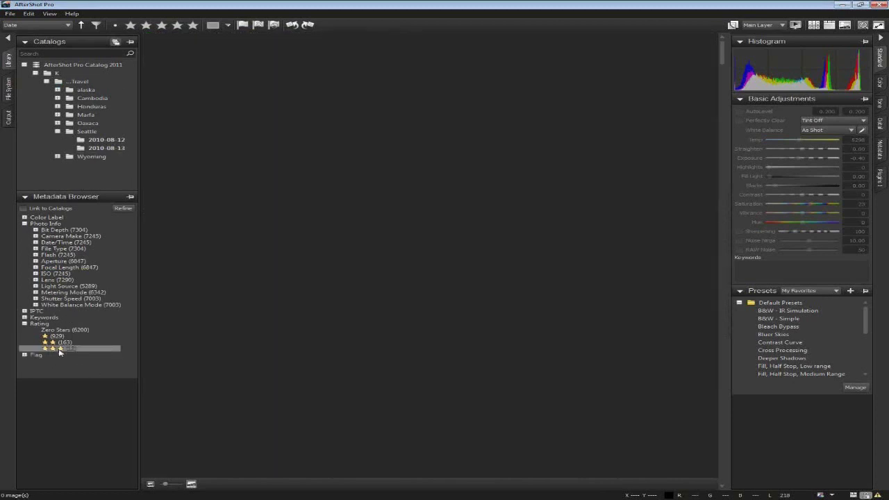
{"action": "left_click", "coordinate": [52, 343], "text": "ctrl"}
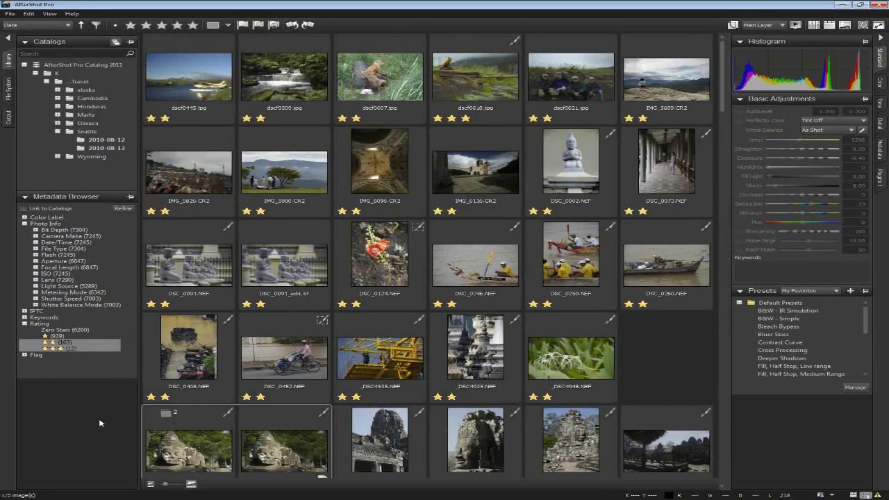
{"action": "left_click", "coordinate": [46, 337], "text": "ctrl"}
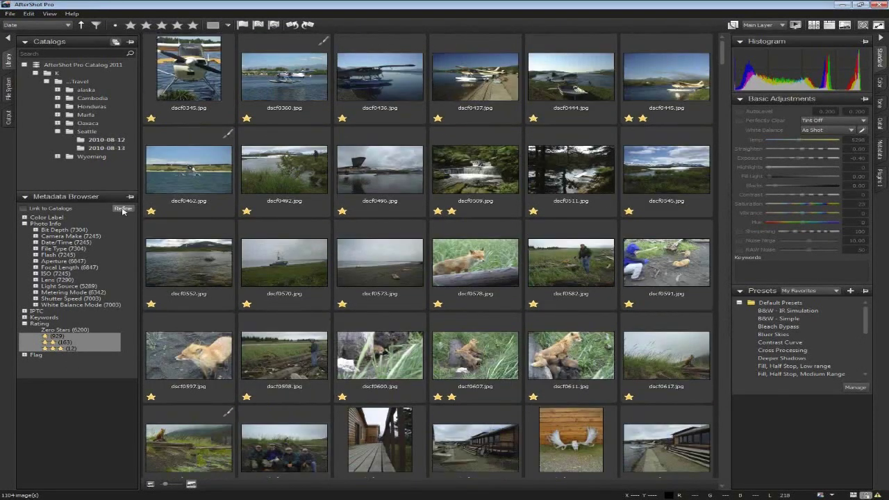
{"action": "left_click", "coordinate": [123, 209]}
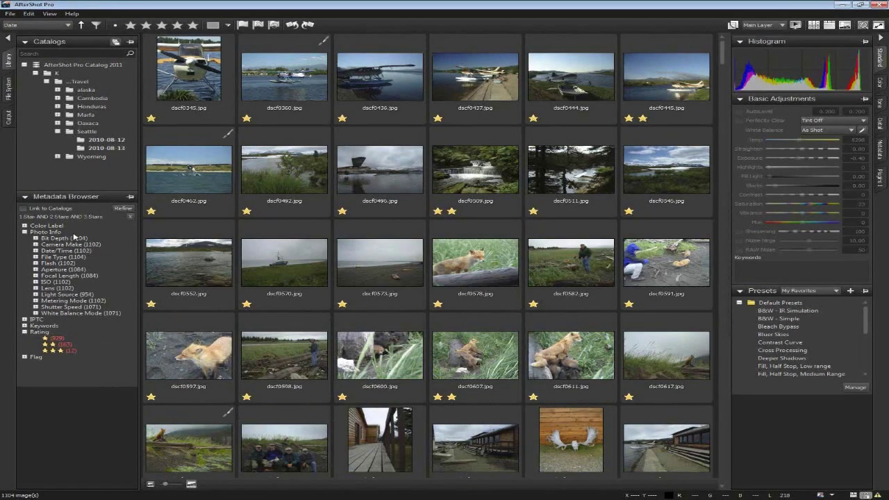
{"action": "scroll", "coordinate": [289, 226], "scroll_direction": "down", "scroll_amount": 6}
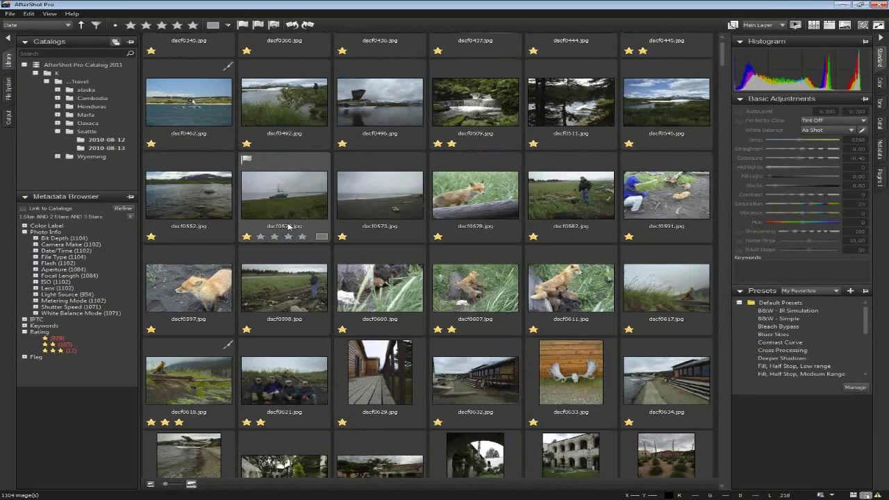
{"action": "scroll", "coordinate": [289, 227], "scroll_direction": "down", "scroll_amount": 2}
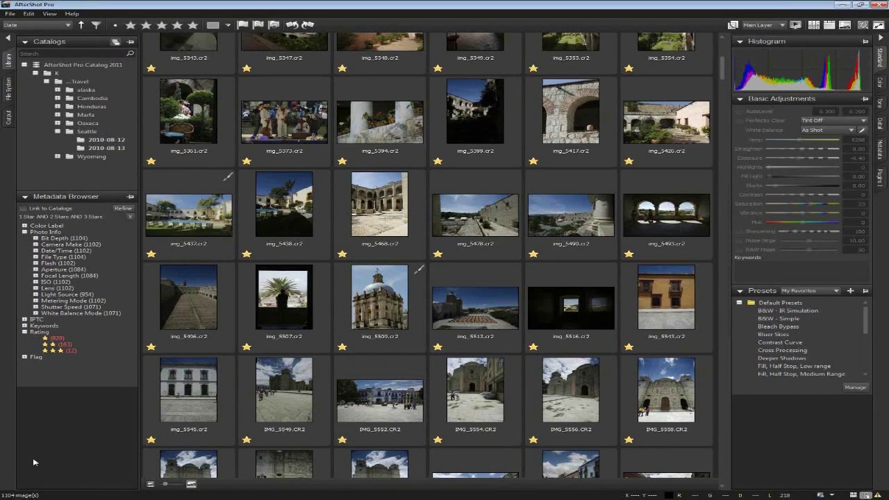
Refine the star-rated images further by the keyword Honduras and browse the matching photos.
{"action": "left_click", "coordinate": [24, 325]}
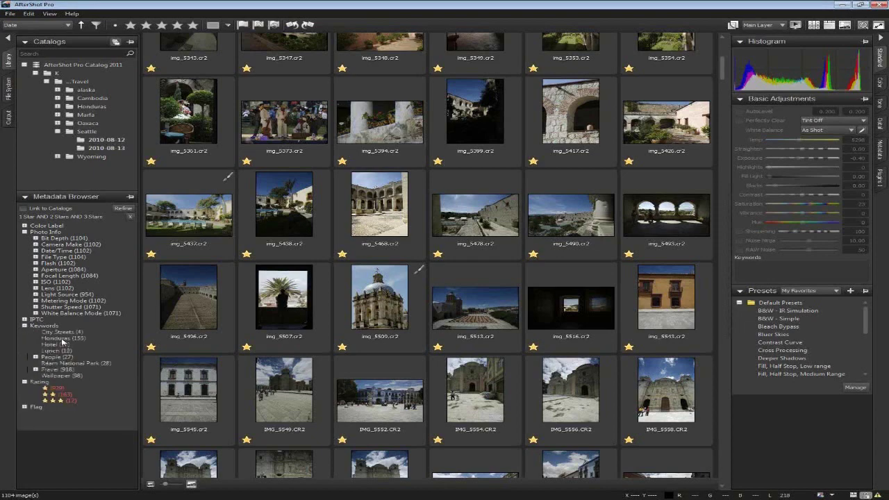
{"action": "left_click", "coordinate": [62, 339]}
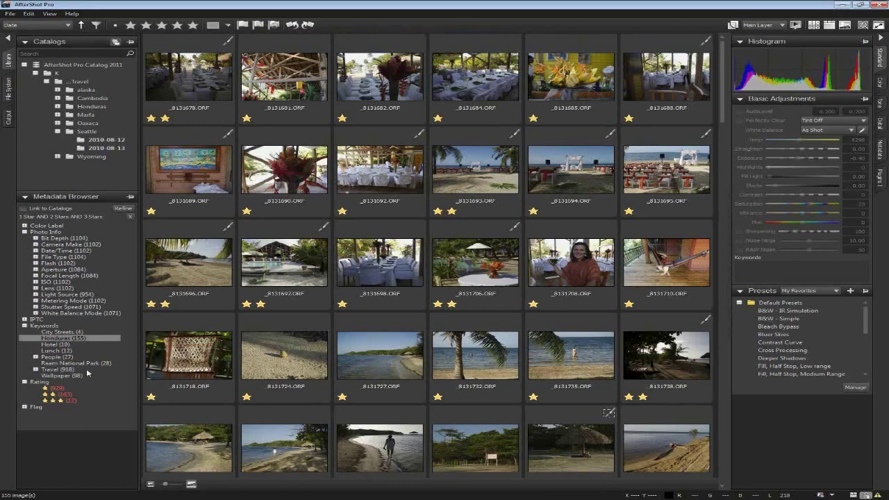
{"action": "left_click", "coordinate": [123, 208]}
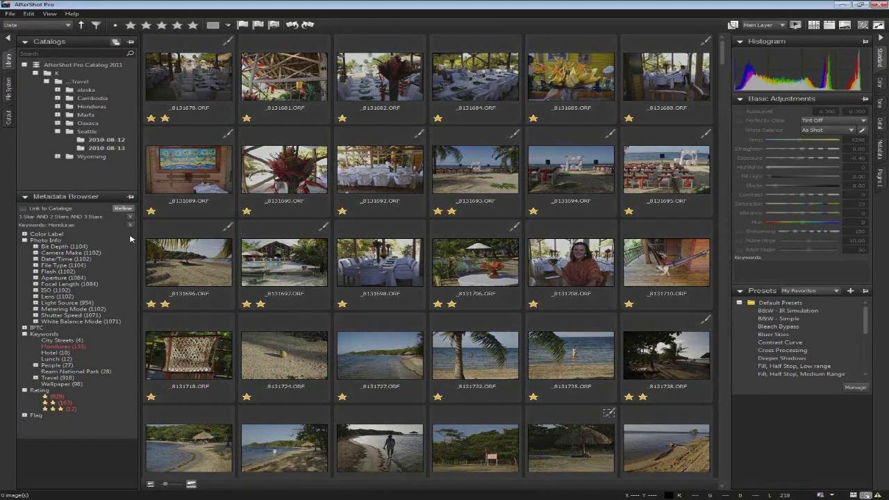
{"action": "scroll", "coordinate": [329, 324], "scroll_direction": "down", "scroll_amount": 10}
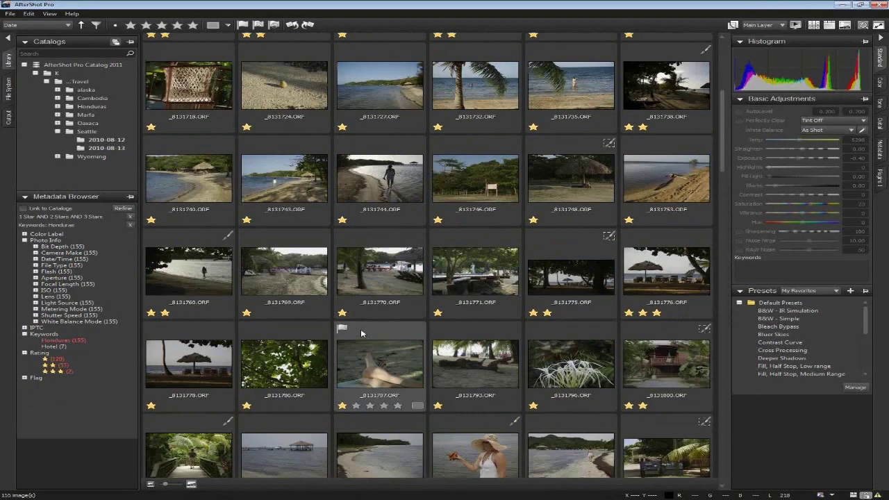
{"action": "scroll", "coordinate": [360, 335], "scroll_direction": "down", "scroll_amount": 10}
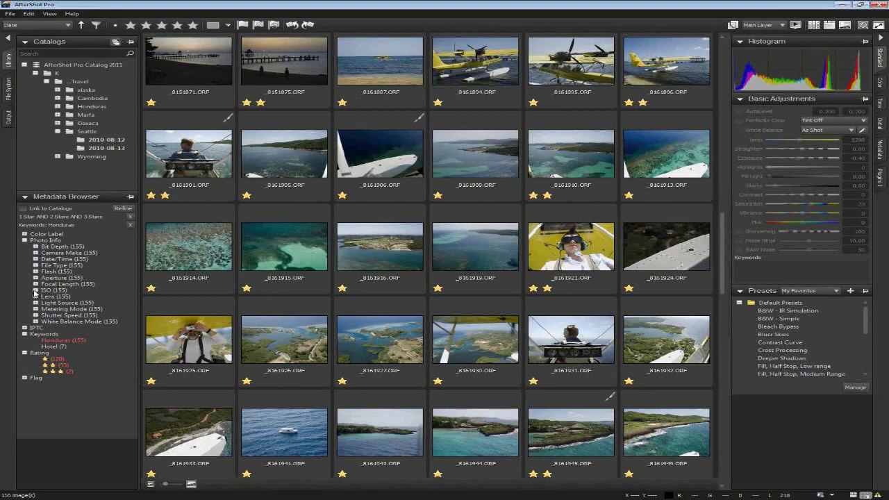
Show only the Honduras images shot at ISO 800, view _8151875.ORF at full size and return to the thumbnails.
{"action": "left_click", "coordinate": [35, 290]}
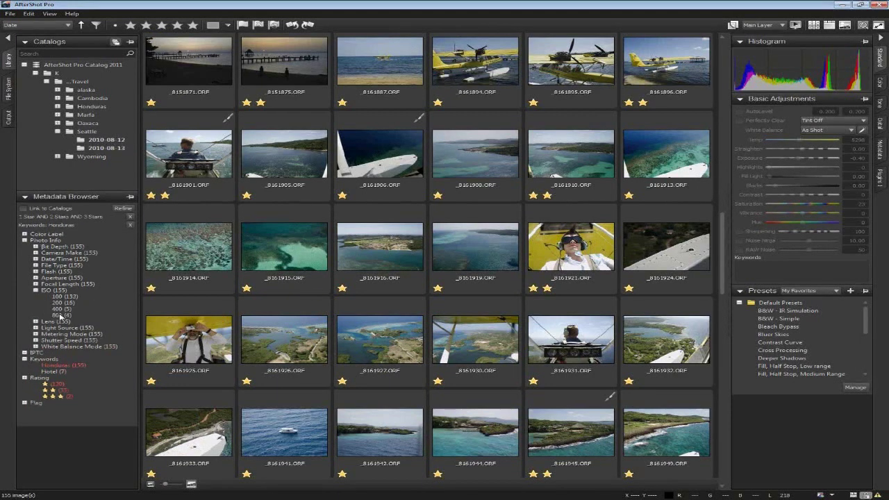
{"action": "left_click", "coordinate": [59, 315]}
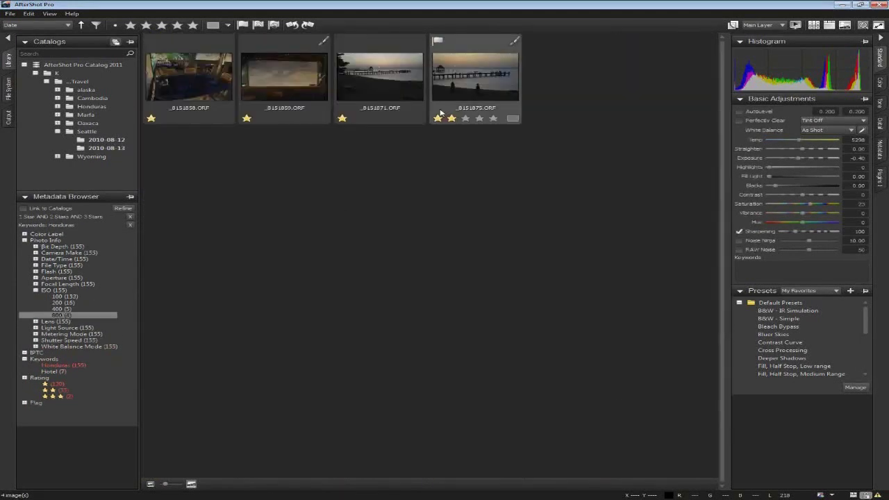
{"action": "double_click", "coordinate": [475, 76]}
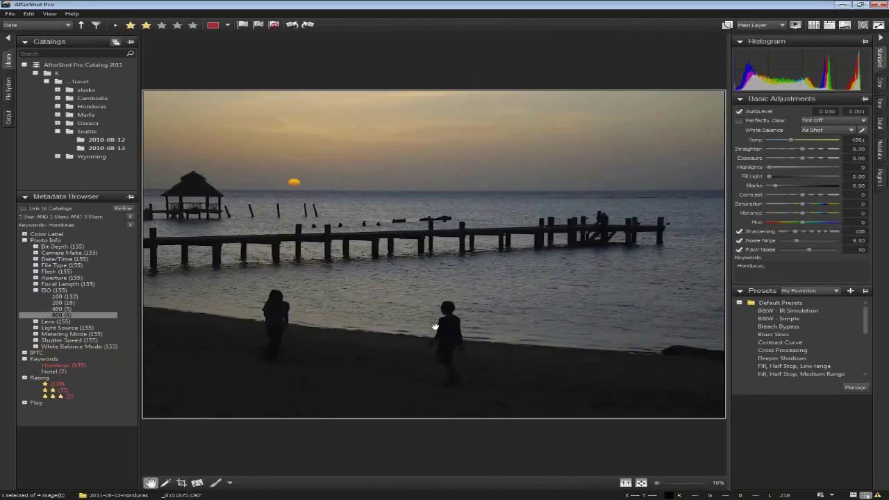
{"action": "double_click", "coordinate": [363, 285]}
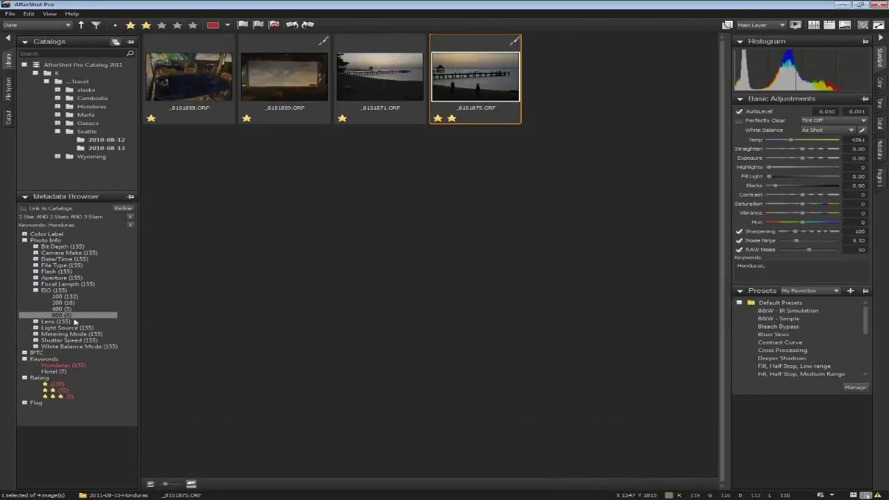
Collapse the ISO values, show only the Honduras images shot at a 14 mm focal length and view _8161896.ORF at full size.
{"action": "left_click", "coordinate": [36, 290]}
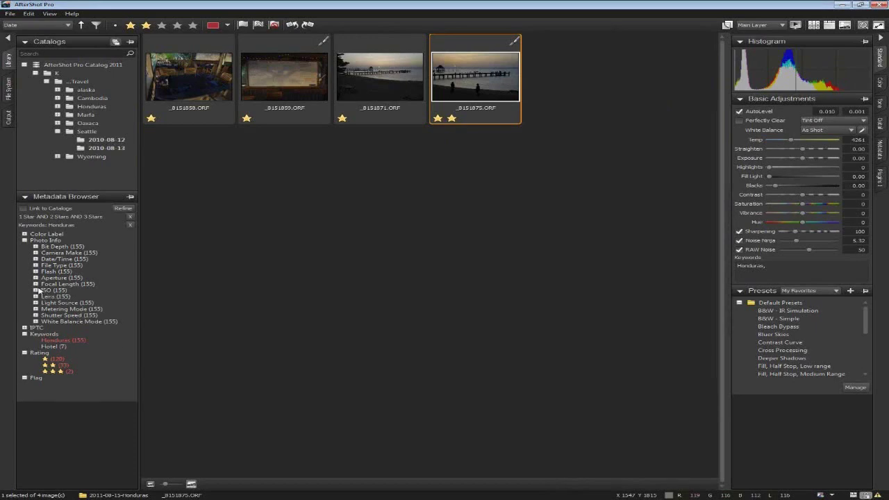
{"action": "left_click", "coordinate": [37, 285]}
{"action": "left_click", "coordinate": [57, 291]}
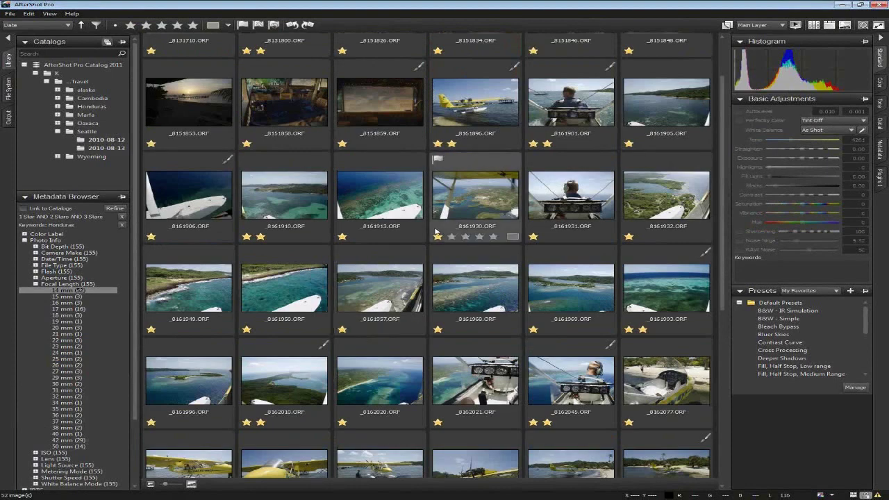
{"action": "double_click", "coordinate": [471, 111]}
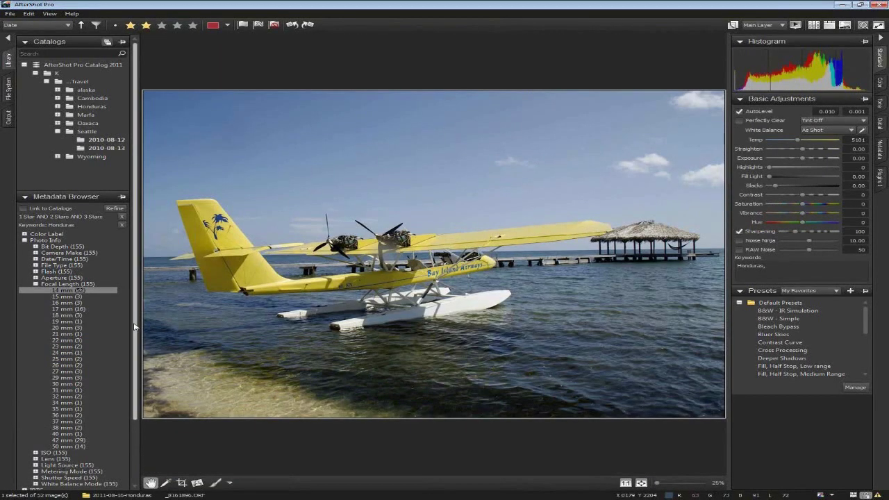
Examine the Camera Make, Date/Time and File Type breakdowns of the refined images, and collapse these categories and Focal Length again.
{"action": "left_click_drag", "start_coordinate": [137, 328], "coordinate": [147, 393]}
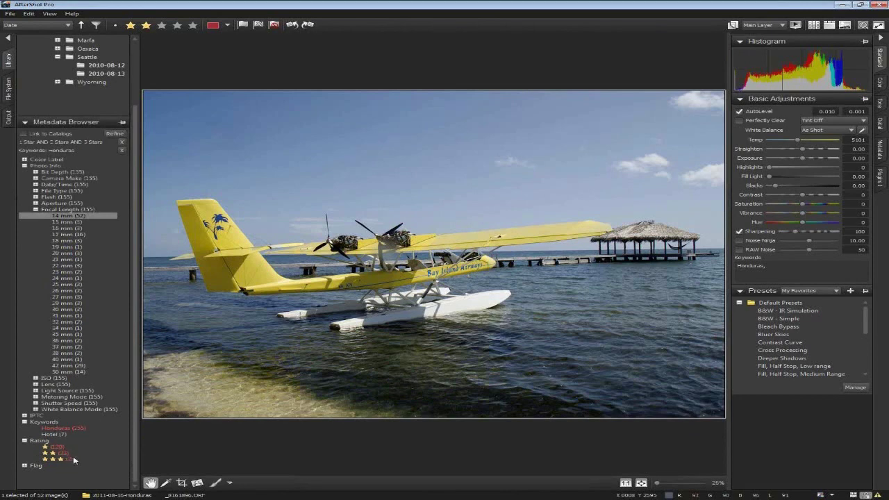
{"action": "scroll", "coordinate": [119, 324], "scroll_direction": "up", "scroll_amount": 1}
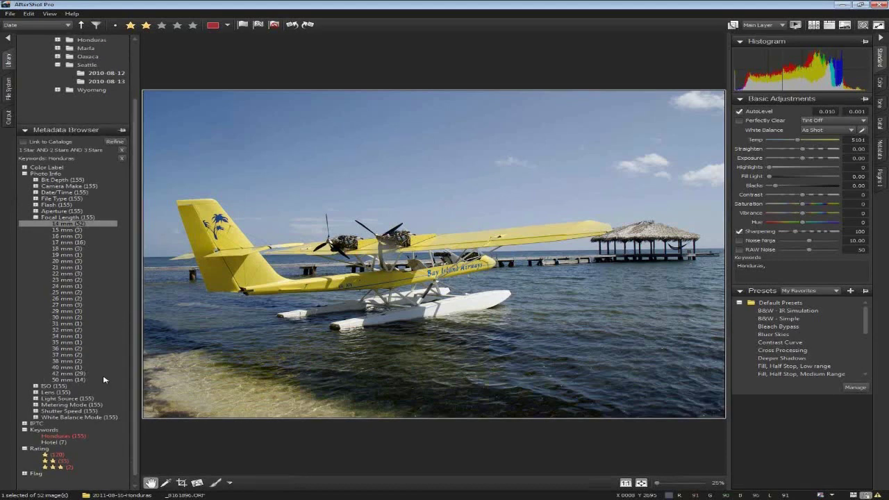
{"action": "left_click", "coordinate": [36, 186]}
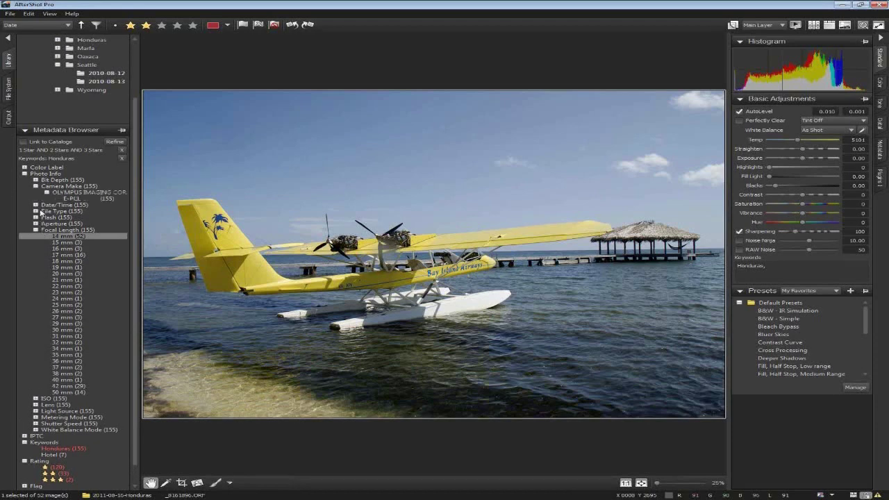
{"action": "left_click", "coordinate": [35, 204]}
{"action": "left_click", "coordinate": [36, 217]}
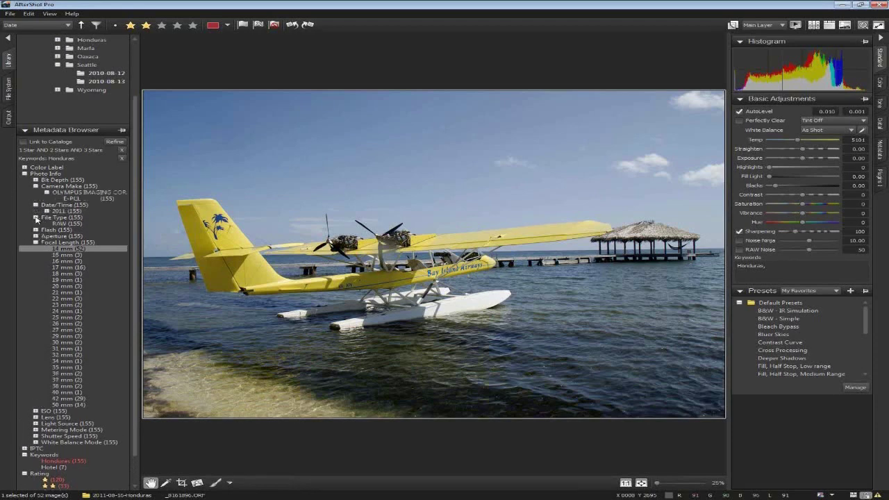
{"action": "left_click", "coordinate": [36, 218]}
{"action": "left_click", "coordinate": [35, 188]}
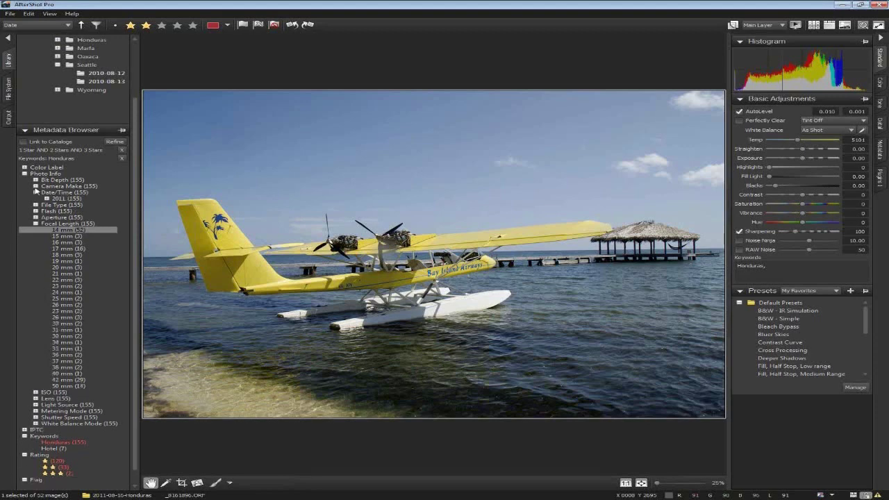
{"action": "left_click", "coordinate": [36, 193]}
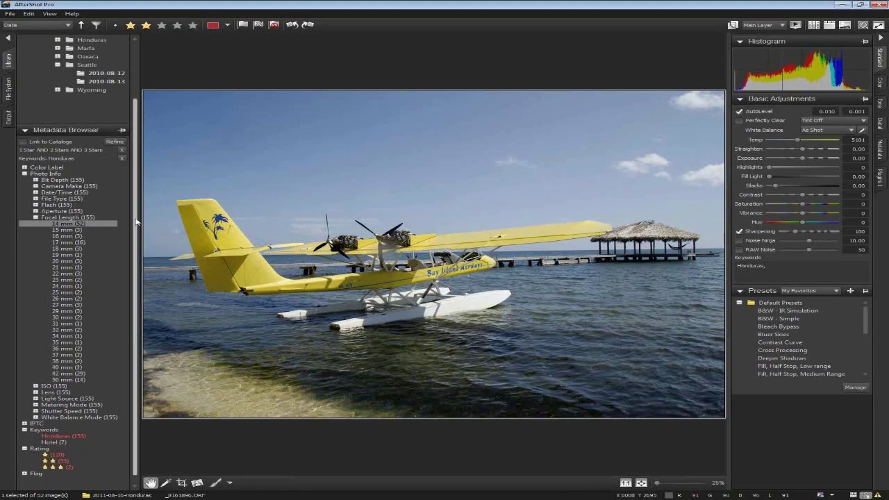
{"action": "left_click", "coordinate": [36, 222]}
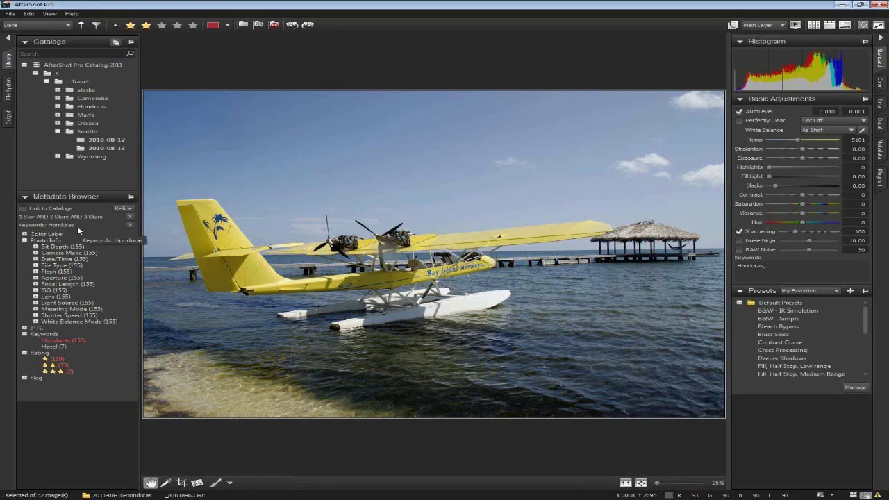
Replace the Honduras keyword refinement with the Cambodia keyword under Travel and browse the matching star-rated images.
{"action": "left_click", "coordinate": [130, 226]}
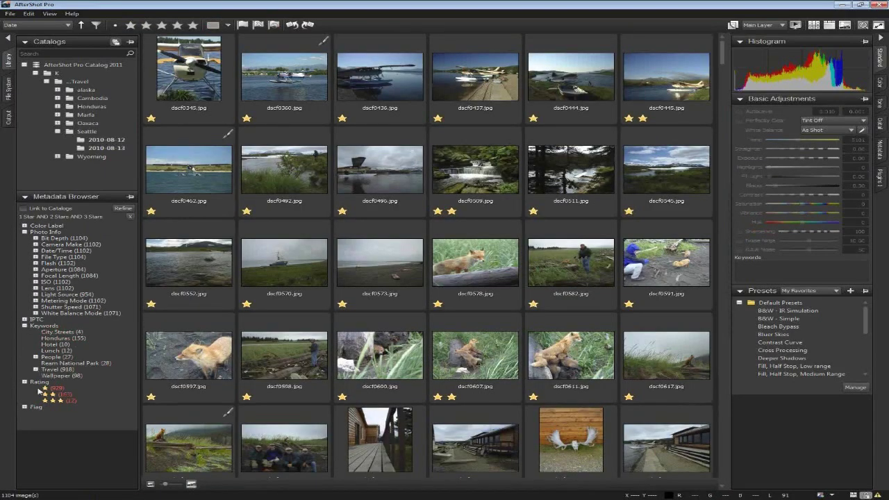
{"action": "left_click", "coordinate": [36, 369]}
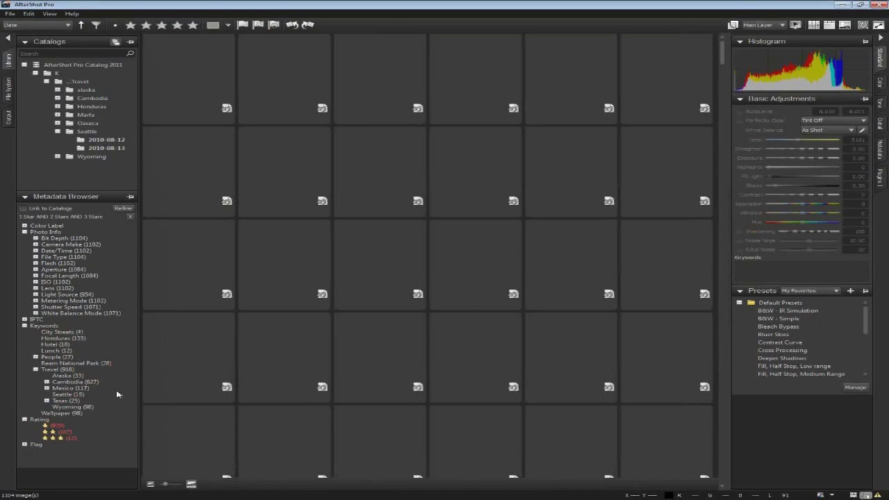
{"action": "left_click", "coordinate": [75, 382]}
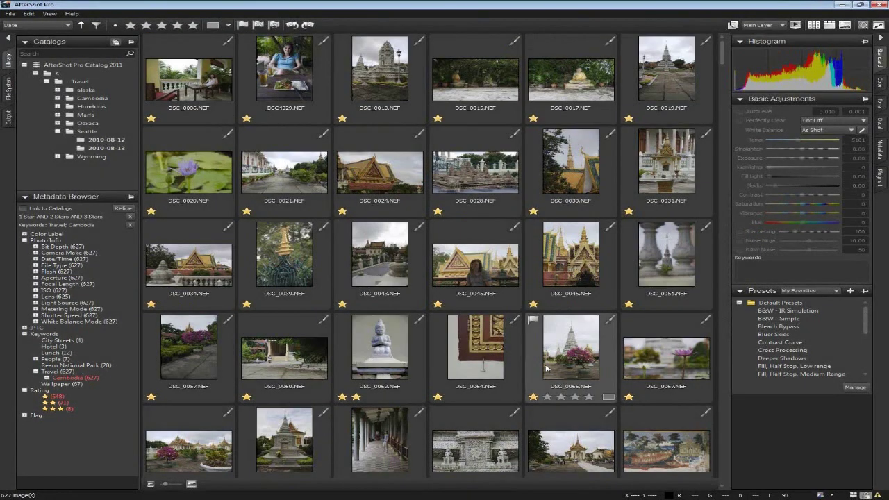
{"action": "scroll", "coordinate": [545, 371], "scroll_direction": "down", "scroll_amount": 3}
{"action": "scroll", "coordinate": [545, 371], "scroll_direction": "down", "scroll_amount": 15}
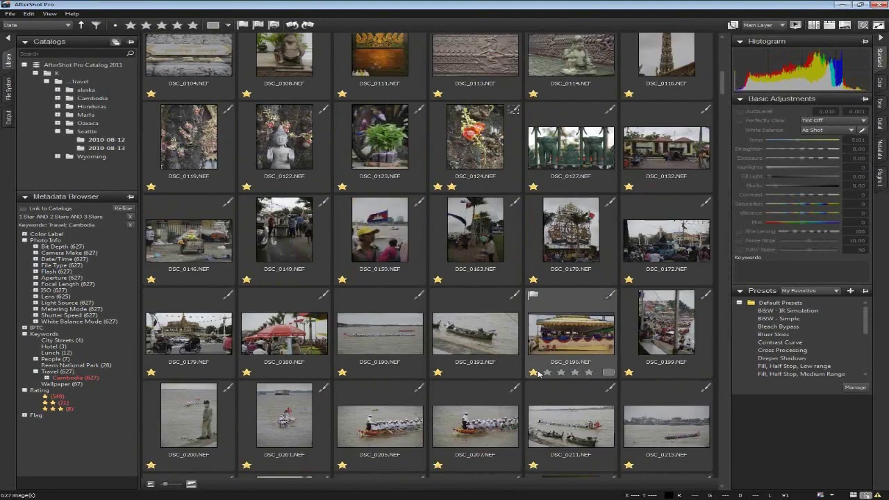
Remove the star rating refinement and browse all images that carry the Cambodia travel keyword.
{"action": "scroll", "coordinate": [420, 398], "scroll_direction": "down", "scroll_amount": 3}
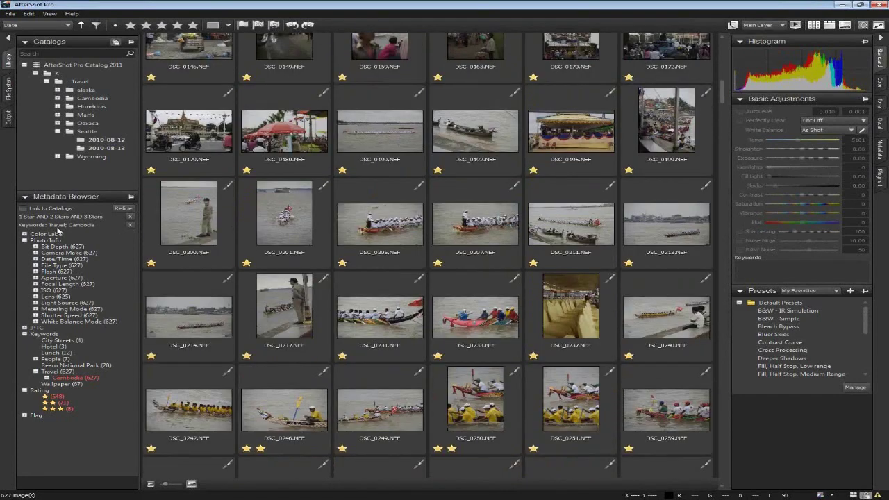
{"action": "left_click", "coordinate": [130, 217]}
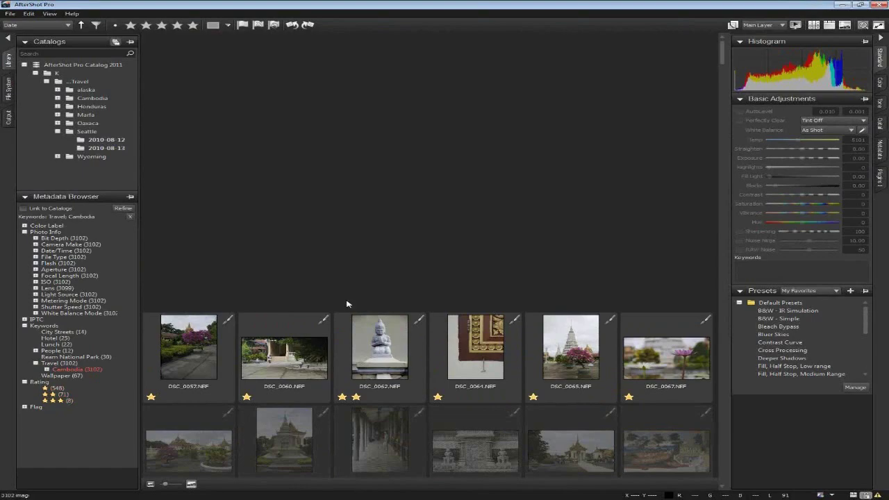
{"action": "scroll", "coordinate": [347, 303], "scroll_direction": "down", "scroll_amount": 10}
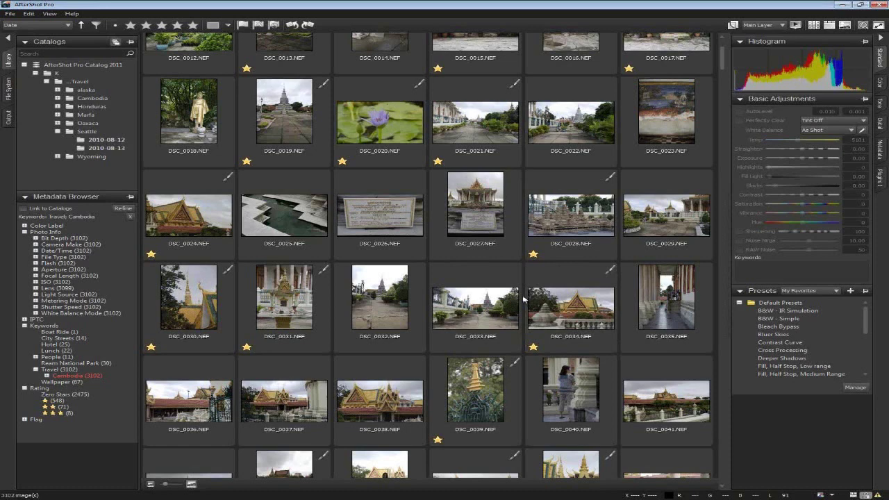
{"action": "mouse_move", "coordinate": [384, 225]}
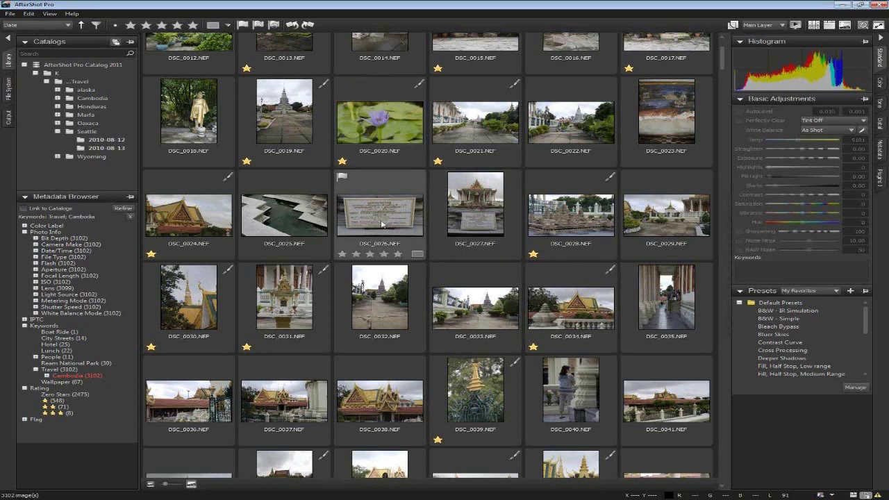
{"action": "mouse_move", "coordinate": [397, 321]}
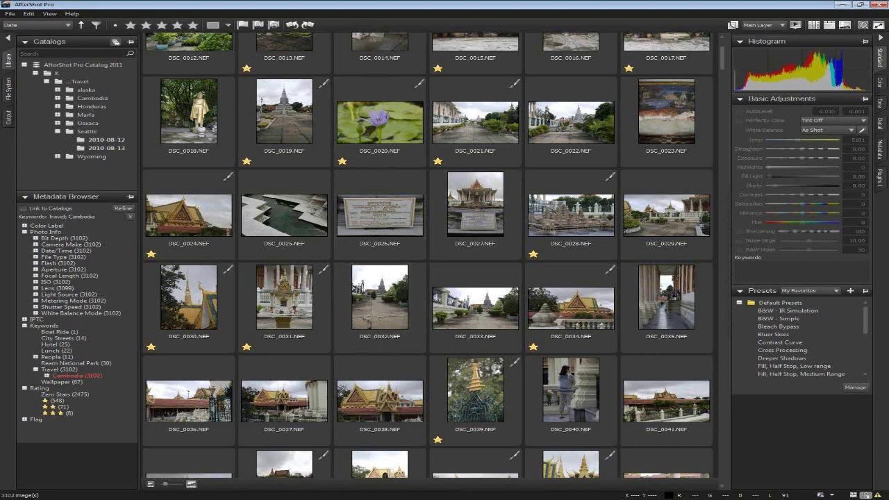
Remove the Cambodia keyword refinement and browse the images in the catalog's Oaxaca folder.
{"action": "left_click", "coordinate": [130, 219]}
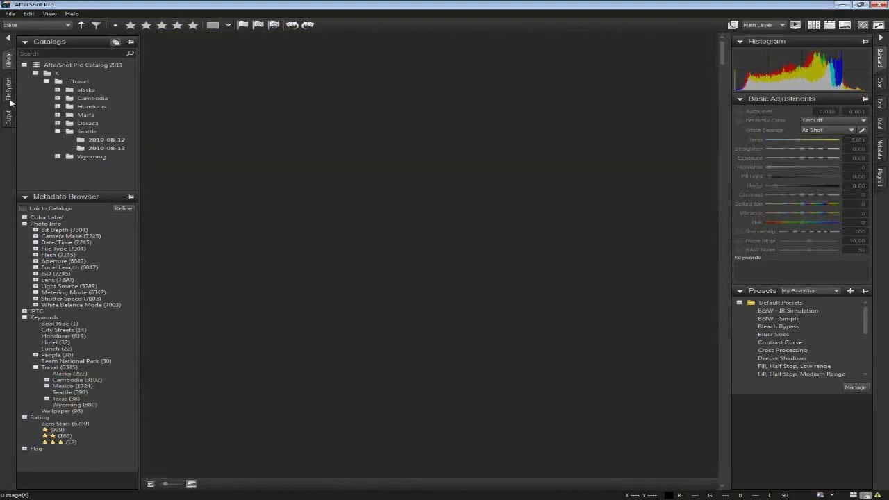
{"action": "left_click", "coordinate": [88, 124]}
{"action": "scroll", "coordinate": [389, 218], "scroll_direction": "down", "scroll_amount": 10}
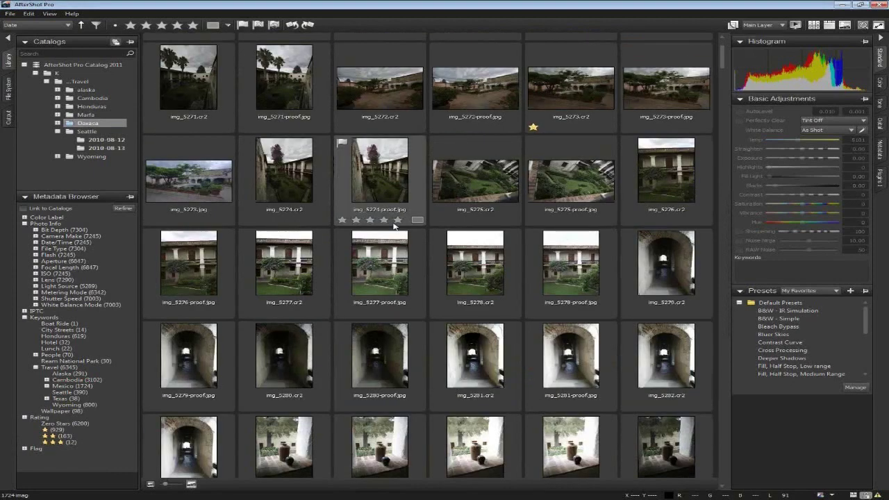
{"action": "scroll", "coordinate": [393, 225], "scroll_direction": "down", "scroll_amount": 10}
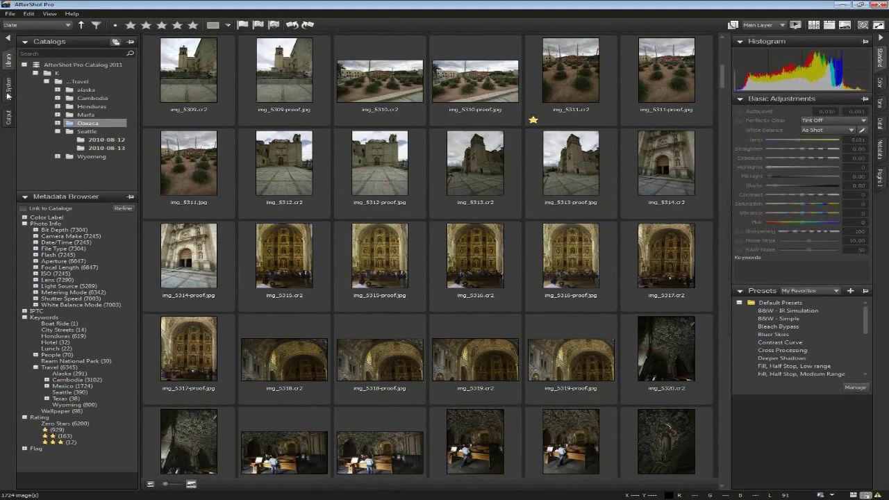
Show the images in the eastwood_2007 folder under Samples > Pros directly from the file system.
{"action": "left_click", "coordinate": [9, 92]}
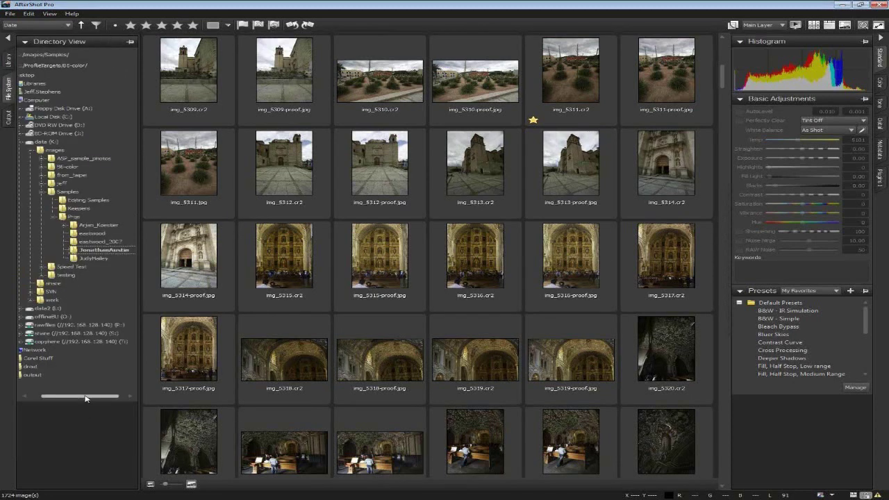
{"action": "left_click_drag", "start_coordinate": [83, 399], "coordinate": [69, 400]}
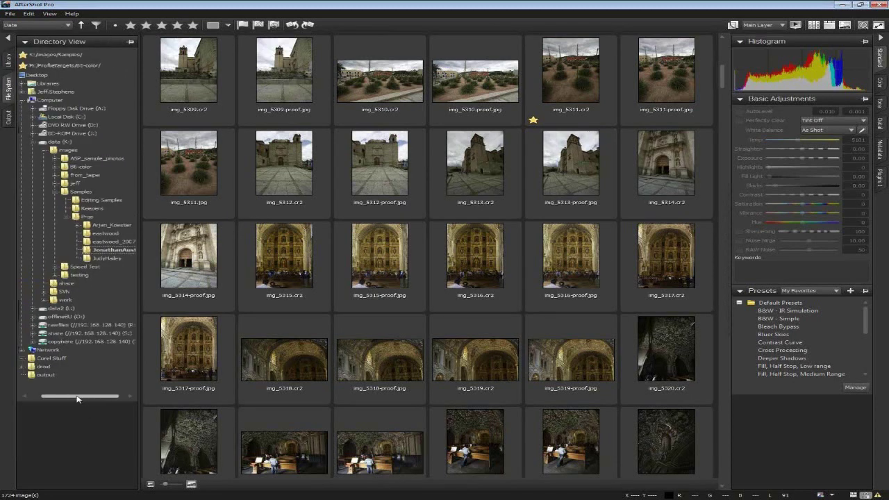
{"action": "left_click", "coordinate": [121, 242]}
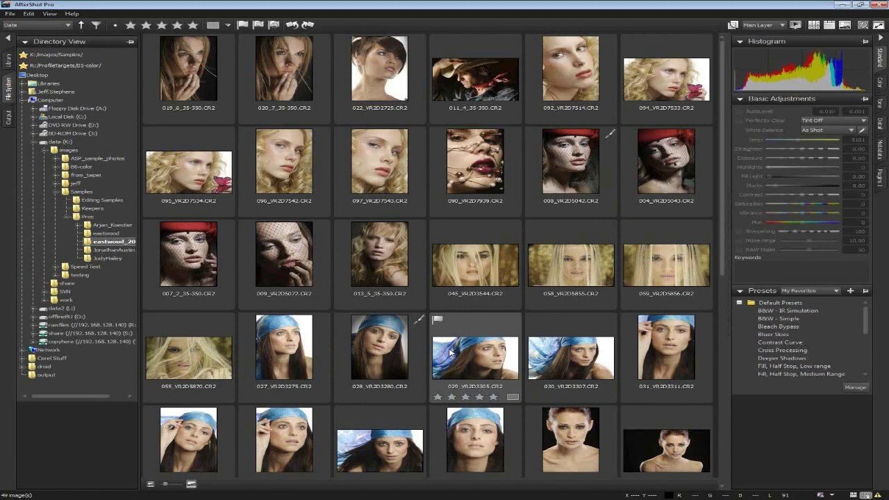
Compare the catalog library with the file system folder tree, ending on the file system.
{"action": "left_click", "coordinate": [9, 63]}
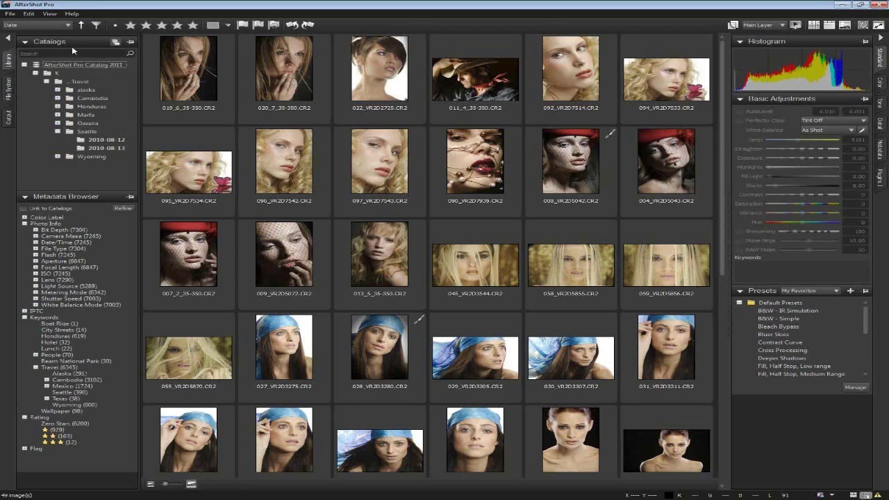
{"action": "left_click", "coordinate": [13, 93]}
{"action": "left_click", "coordinate": [9, 59]}
{"action": "left_click", "coordinate": [10, 90]}
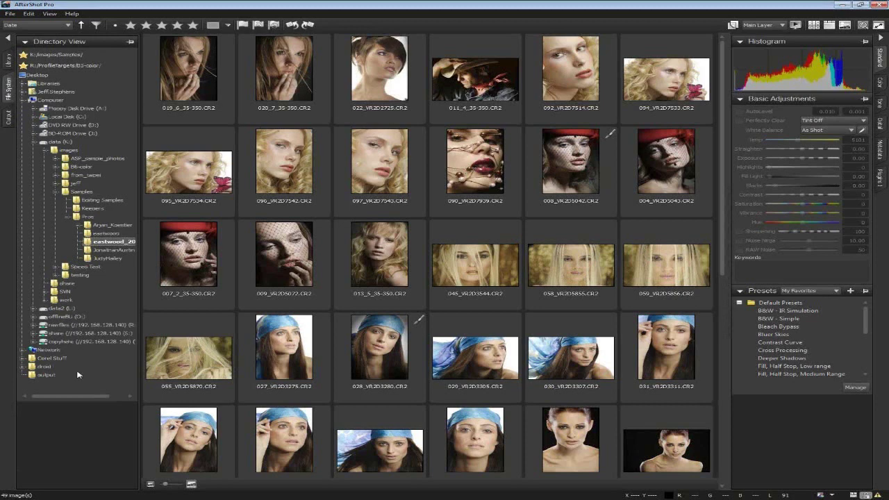
Start importing the Speed Test folder with a new catalog named Speed Test, created in the AfterShot Pro Catalogs folder, as its destination.
{"action": "right_click", "coordinate": [86, 270]}
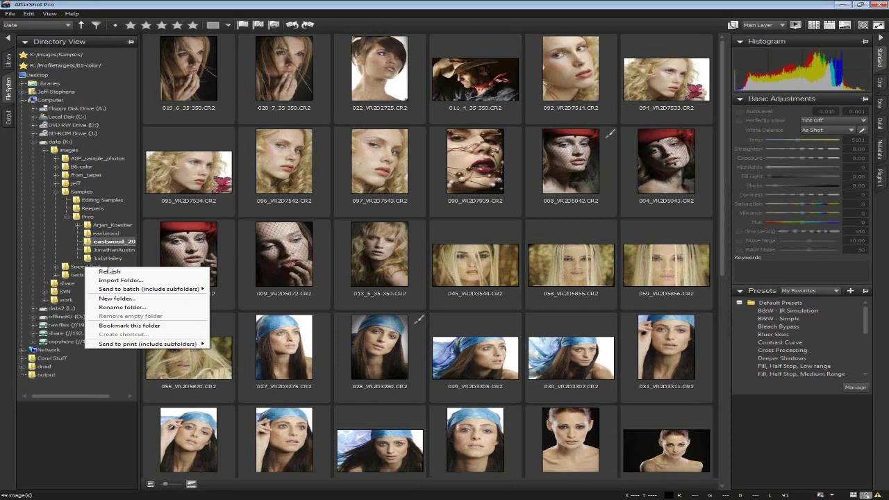
{"action": "left_click", "coordinate": [118, 279]}
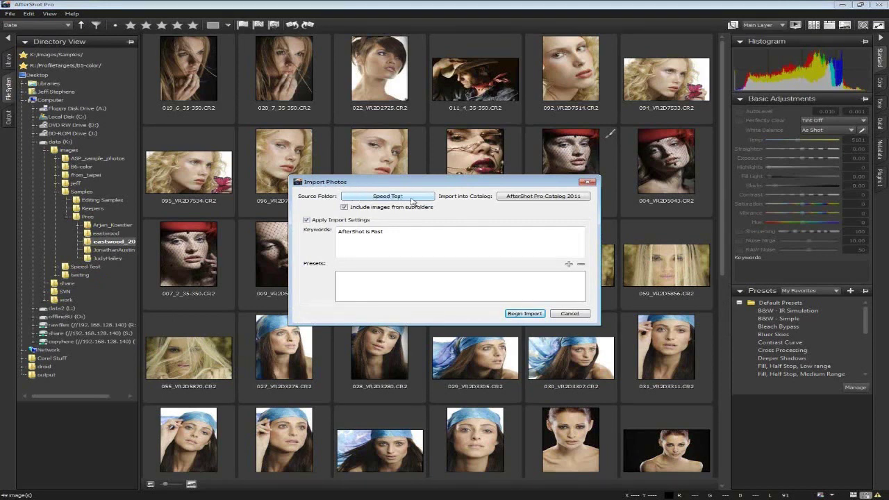
{"action": "left_click", "coordinate": [538, 201]}
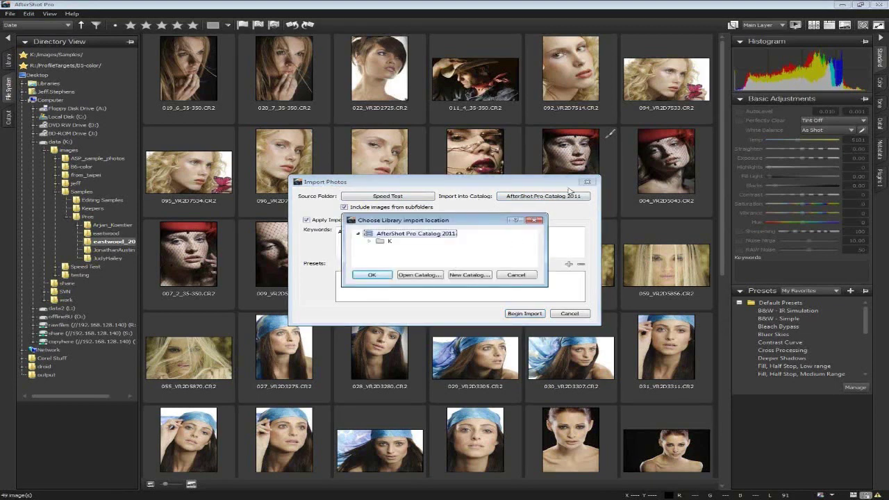
{"action": "left_click", "coordinate": [478, 275]}
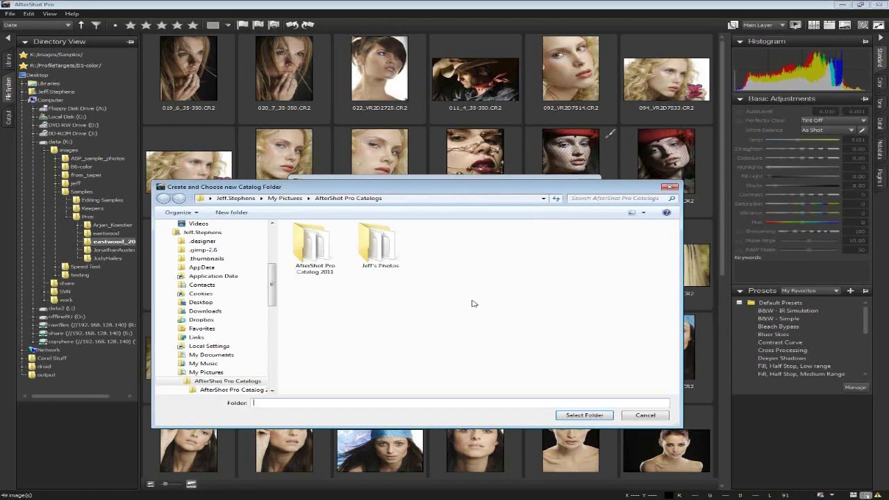
{"action": "right_click", "coordinate": [390, 310]}
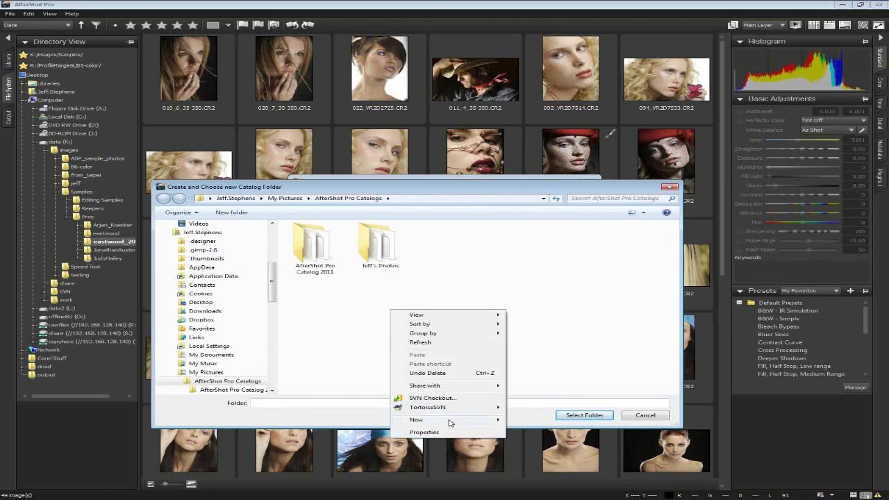
{"action": "mouse_move", "coordinate": [448, 421]}
{"action": "left_click", "coordinate": [545, 315]}
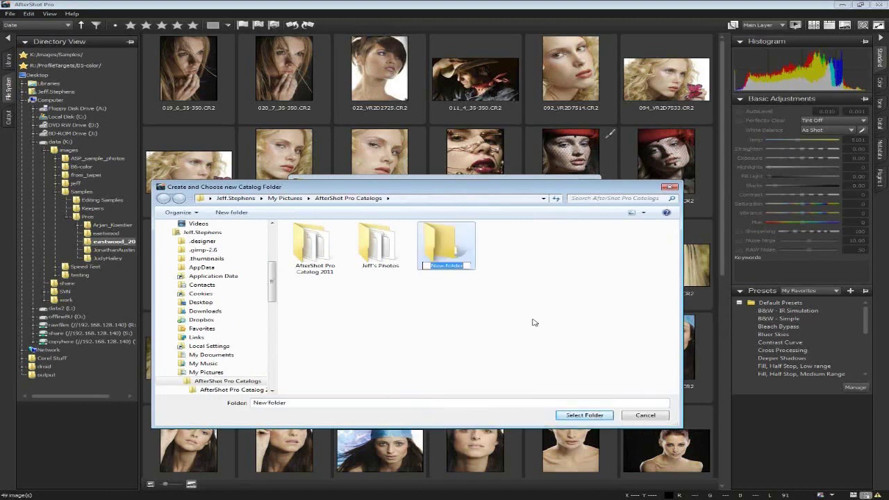
{"action": "type", "text": "Speed Test"}
{"action": "left_click", "coordinate": [583, 299]}
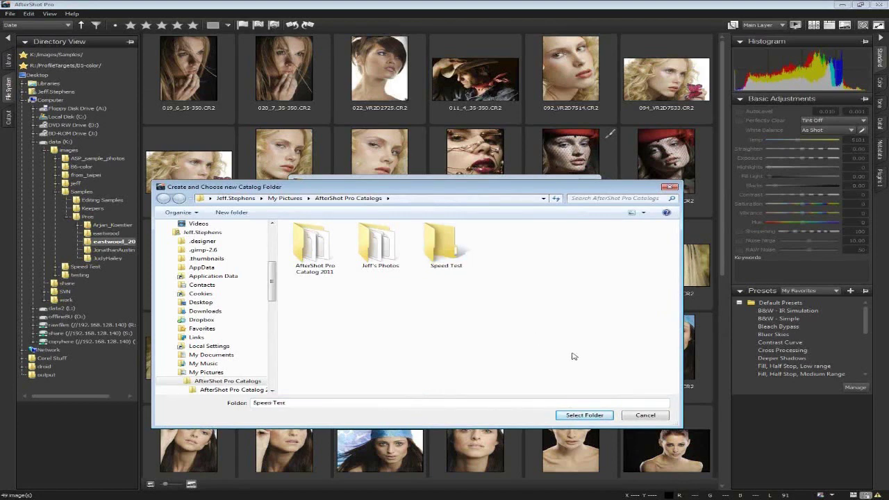
{"action": "left_click", "coordinate": [585, 415]}
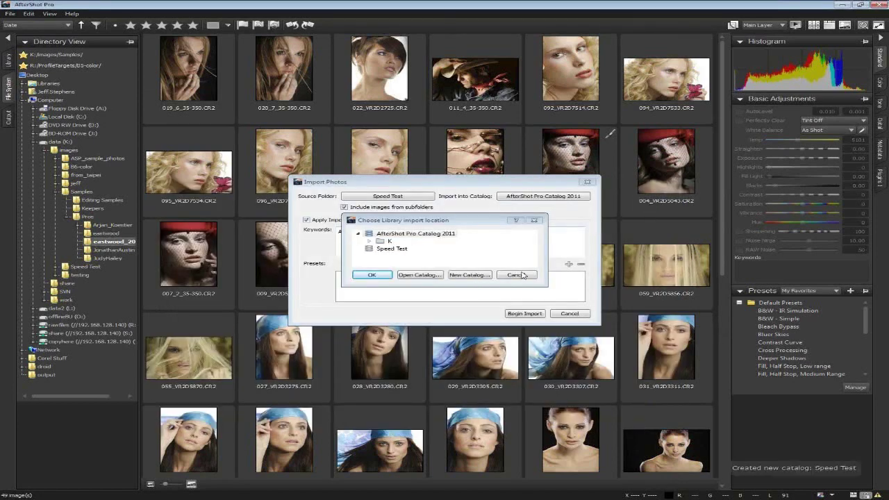
{"action": "left_click", "coordinate": [396, 250]}
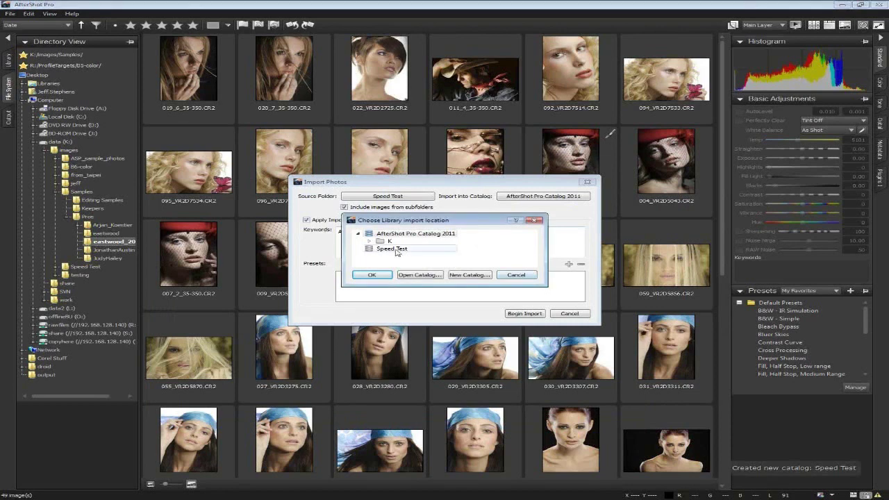
{"action": "left_click", "coordinate": [370, 275]}
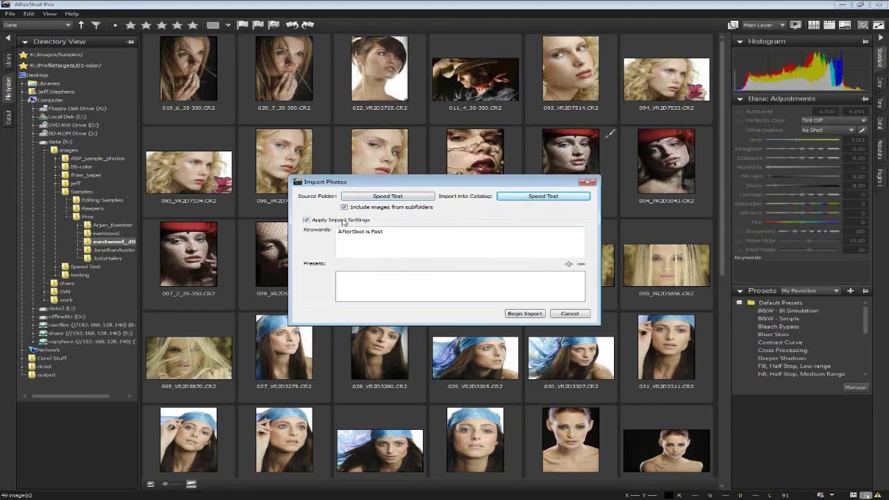
Examine the import options for subfolders, import settings, keywords and presets.
{"action": "left_click", "coordinate": [375, 210]}
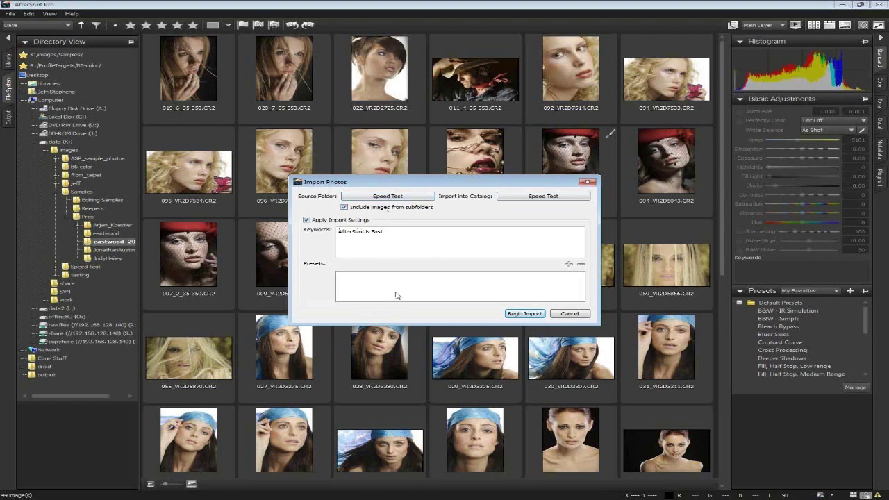
{"action": "left_click", "coordinate": [333, 223]}
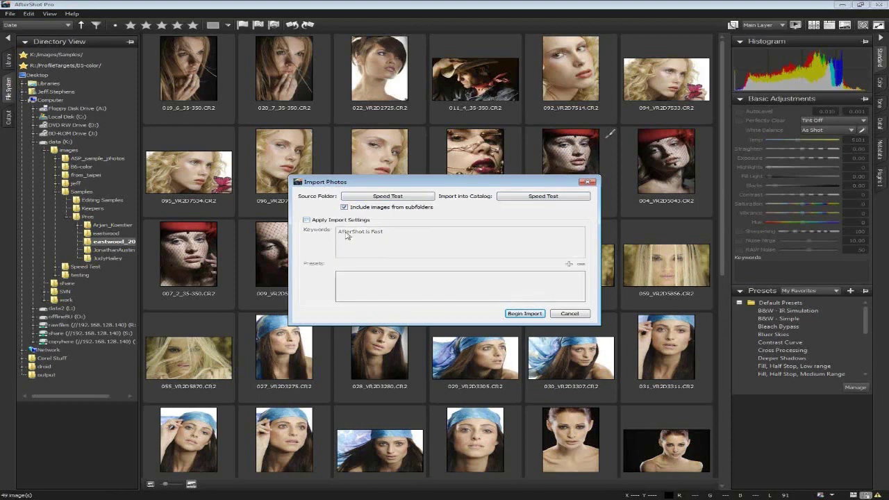
{"action": "left_click", "coordinate": [334, 223]}
{"action": "left_click", "coordinate": [411, 239]}
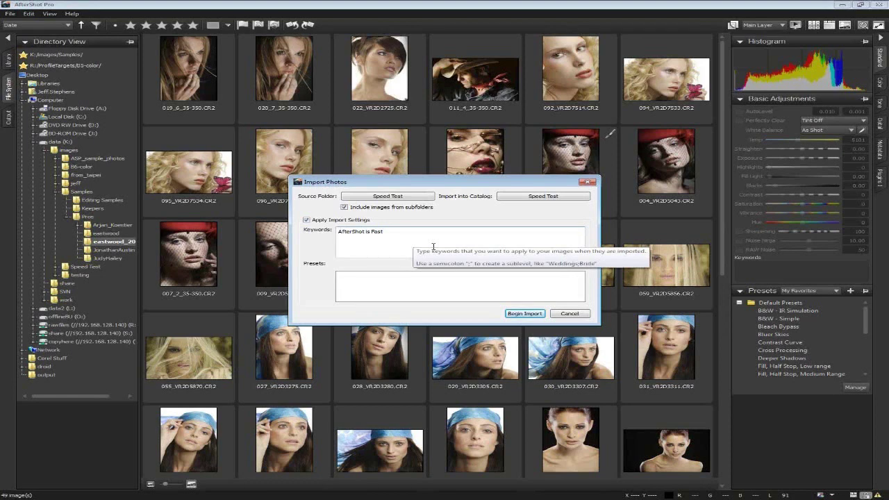
{"action": "left_click", "coordinate": [389, 285]}
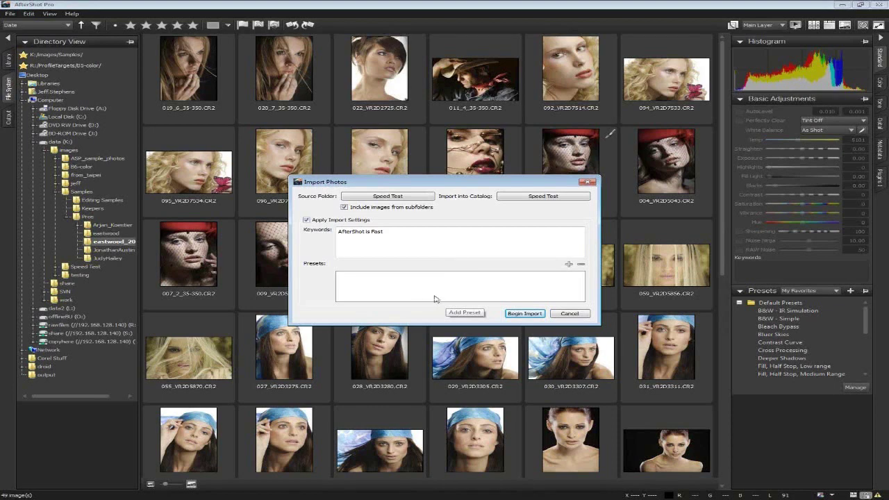
{"action": "left_click", "coordinate": [569, 264]}
{"action": "mouse_move", "coordinate": [512, 232]}
{"action": "left_mouse_down"}
{"action": "mouse_move", "coordinate": [515, 264]}
{"action": "mouse_move", "coordinate": [515, 221]}
{"action": "left_mouse_up"}
{"action": "left_click", "coordinate": [493, 296]}
Begin the import and browse the incoming images in the Speed Test catalog.
{"action": "left_click", "coordinate": [530, 314]}
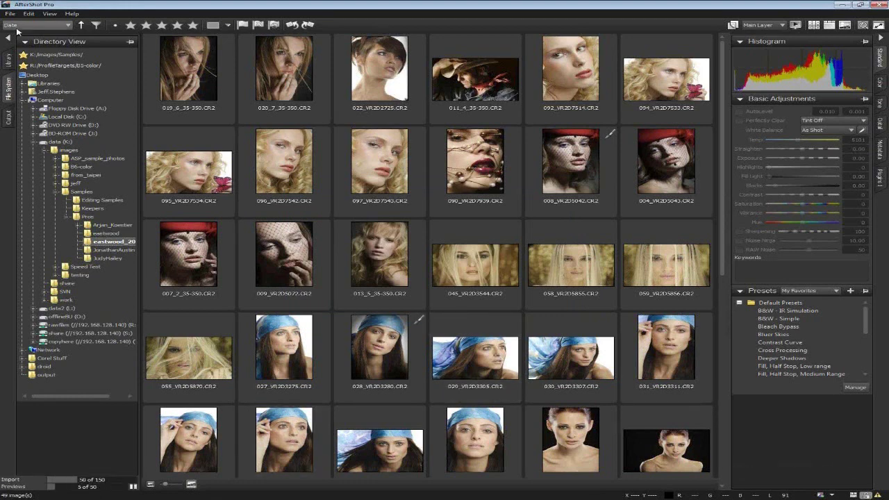
{"action": "left_click", "coordinate": [8, 61]}
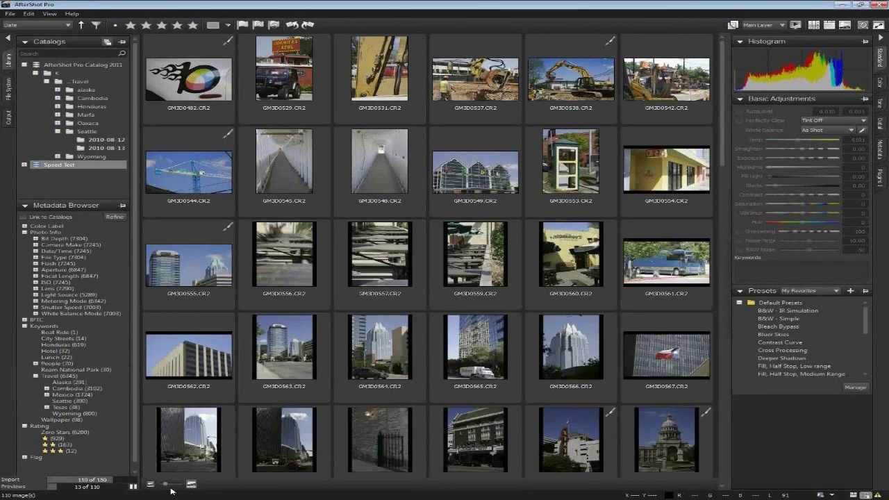
{"action": "scroll", "coordinate": [449, 330], "scroll_direction": "down", "scroll_amount": 10}
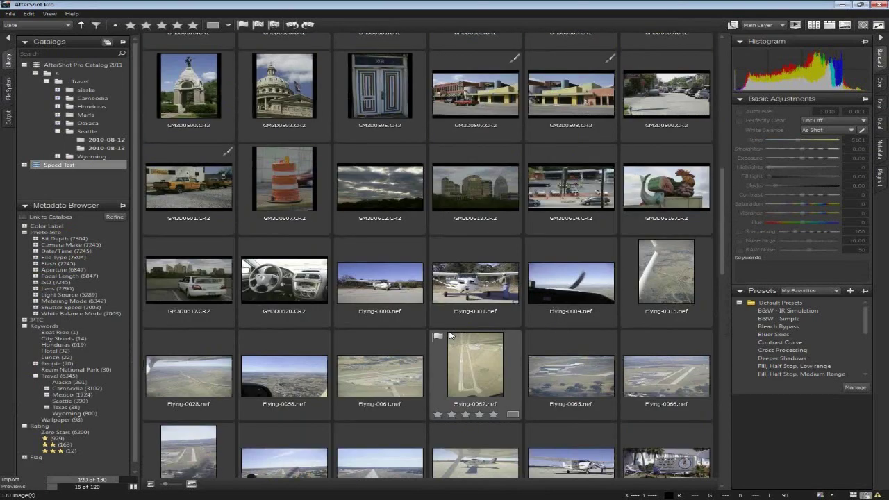
{"action": "scroll", "coordinate": [449, 334], "scroll_direction": "down", "scroll_amount": 5}
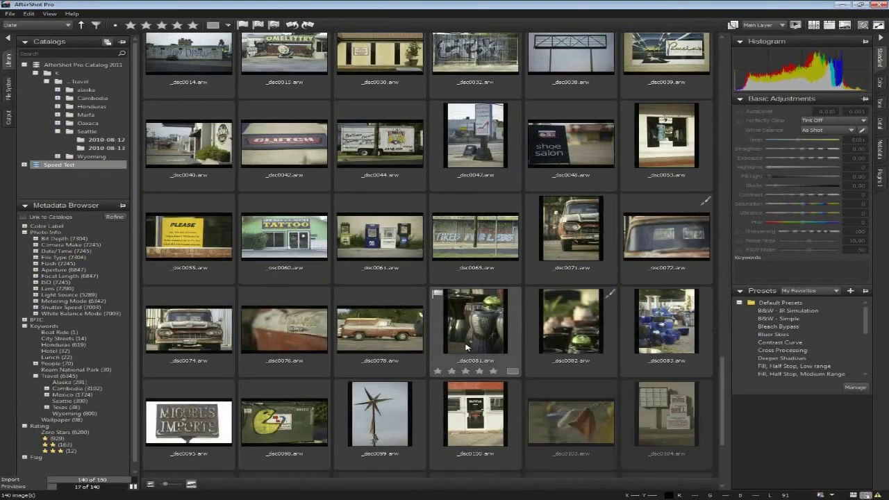
{"action": "scroll", "coordinate": [466, 347], "scroll_direction": "down", "scroll_amount": 1}
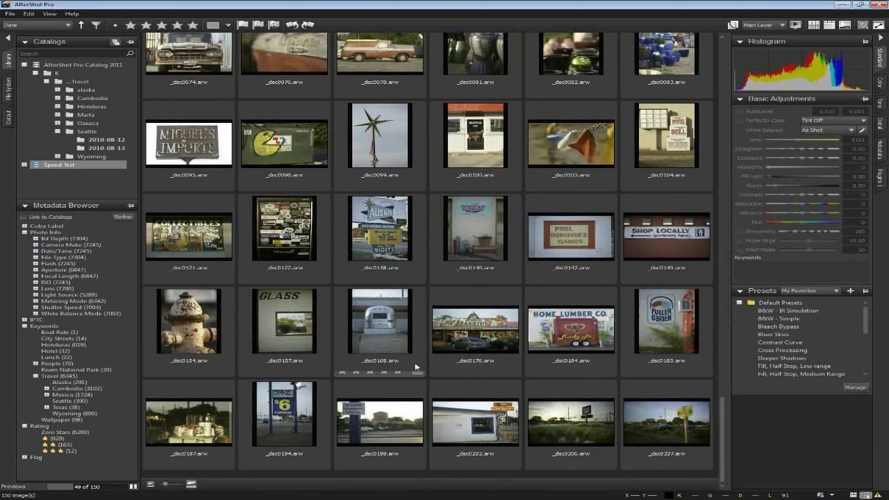
{"action": "scroll", "coordinate": [420, 334], "scroll_direction": "up", "scroll_amount": 5}
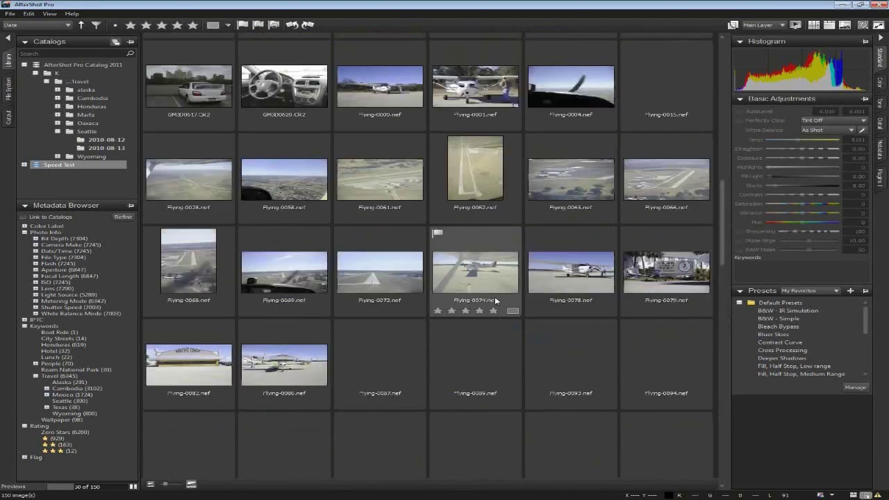
{"action": "scroll", "coordinate": [494, 303], "scroll_direction": "down", "scroll_amount": 3}
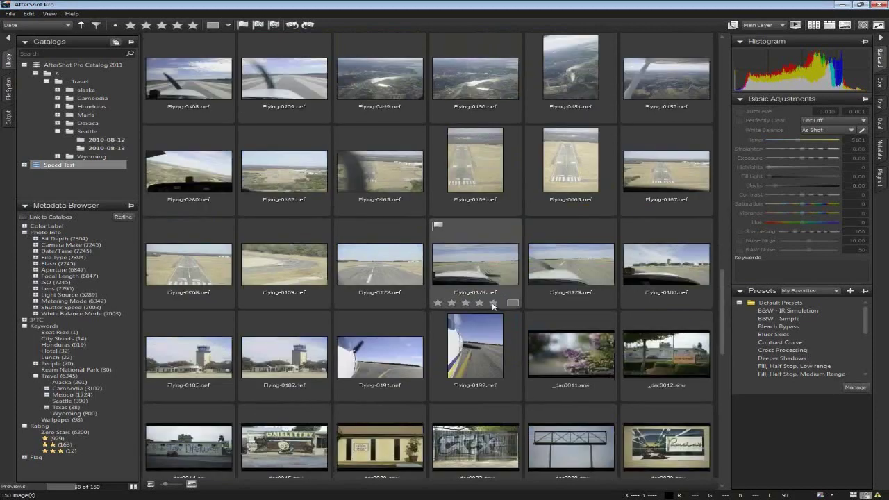
{"action": "scroll", "coordinate": [494, 306], "scroll_direction": "down", "scroll_amount": 4}
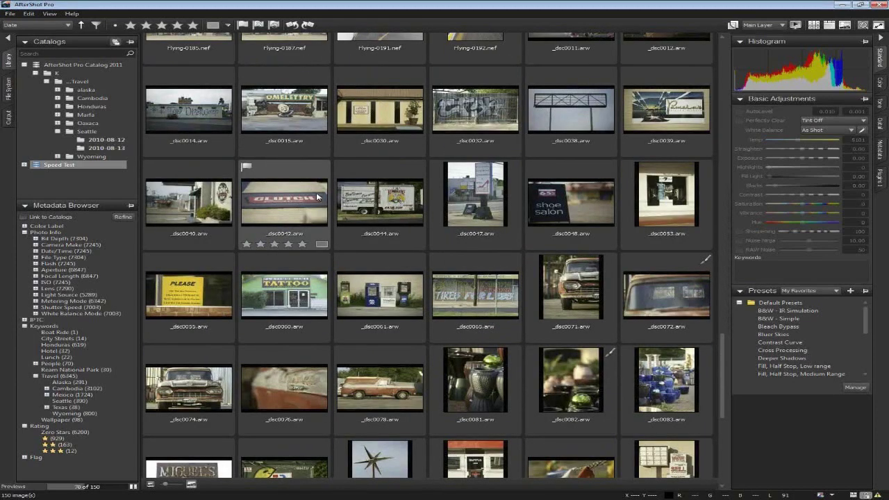
Open the front-view truck photo _dsc0071.arw from the Speed Test thumbnails and try an Exposure of -1.00 before resetting it.
{"action": "scroll", "coordinate": [381, 184], "scroll_direction": "up", "scroll_amount": 2}
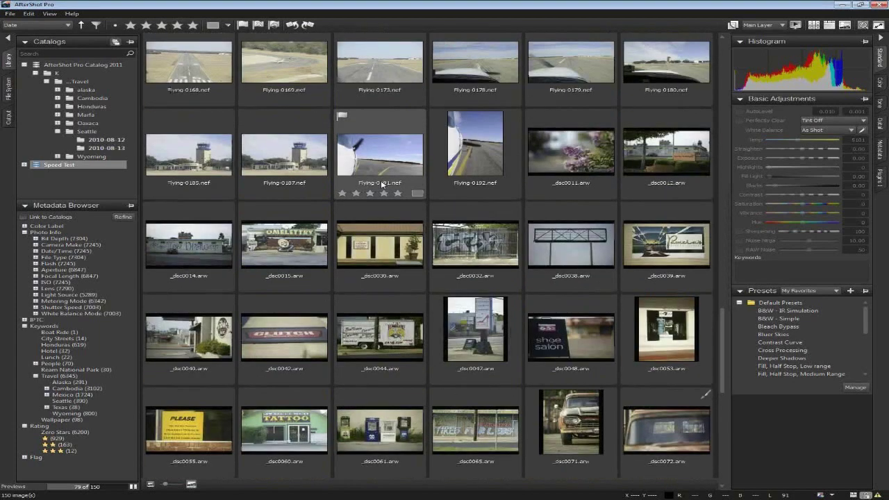
{"action": "scroll", "coordinate": [382, 184], "scroll_direction": "up", "scroll_amount": 1}
{"action": "scroll", "coordinate": [351, 182], "scroll_direction": "up", "scroll_amount": 1}
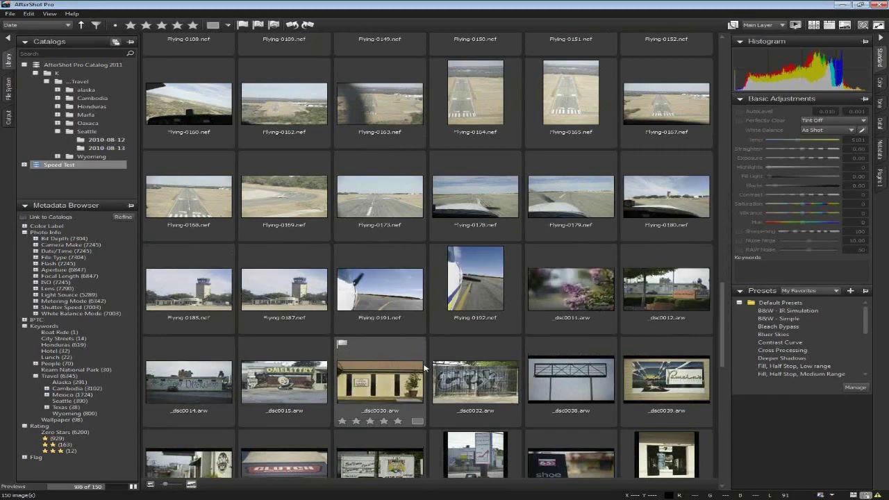
{"action": "scroll", "coordinate": [486, 382], "scroll_direction": "down", "scroll_amount": 3}
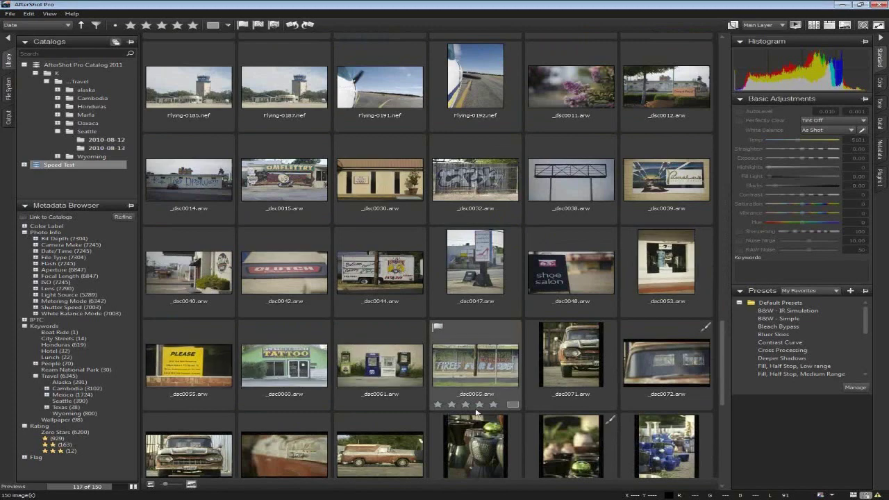
{"action": "scroll", "coordinate": [527, 389], "scroll_direction": "down", "scroll_amount": 3}
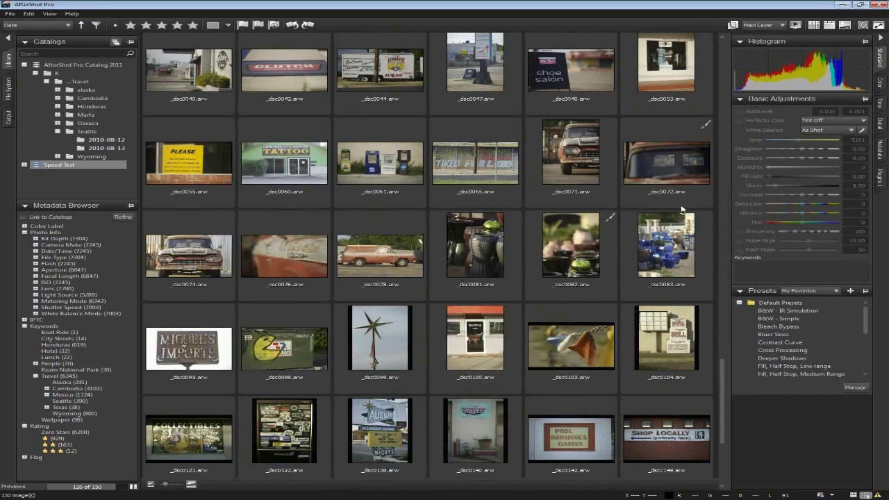
{"action": "double_click", "coordinate": [584, 157]}
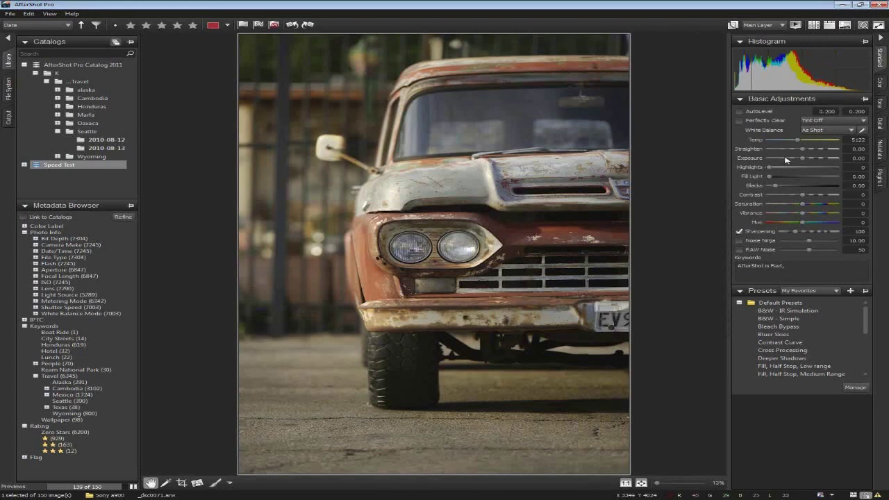
{"action": "left_click_drag", "start_coordinate": [802, 158], "coordinate": [788, 163]}
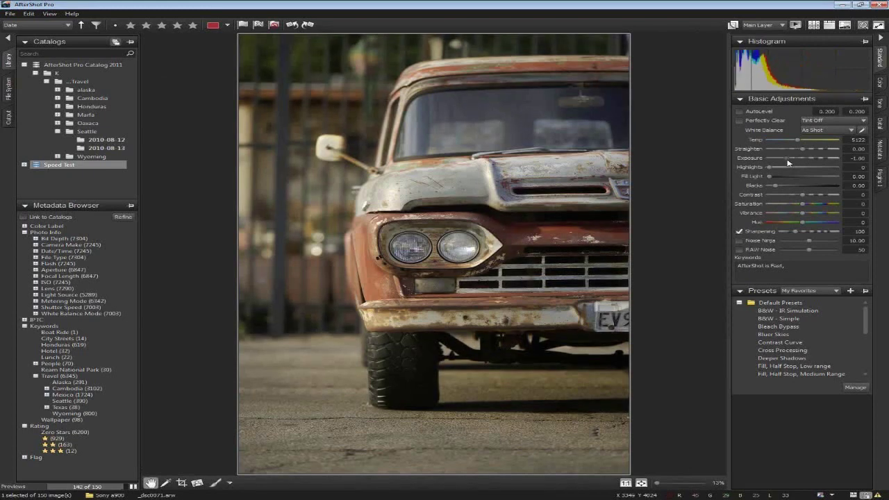
{"action": "double_click", "coordinate": [743, 160]}
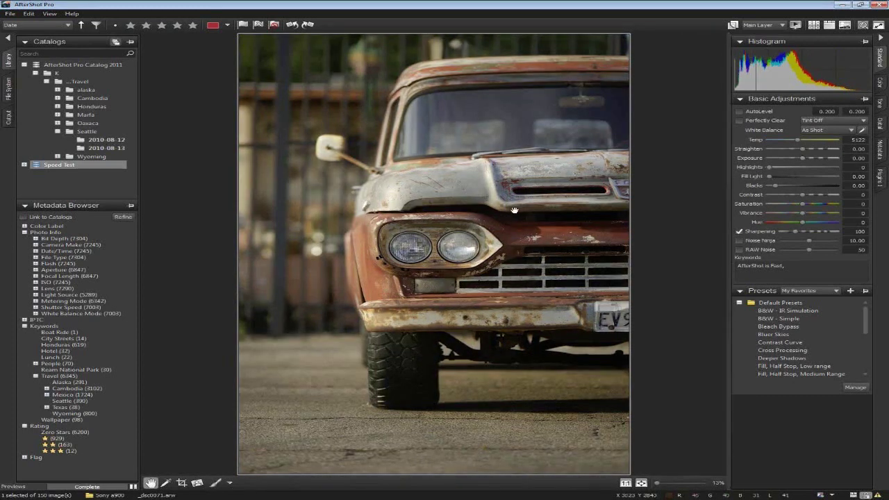
Page forward through the full-size photos from the truck close-ups past the Miguel's Imports sign to the green dumpster.
{"action": "key", "text": "Right"}
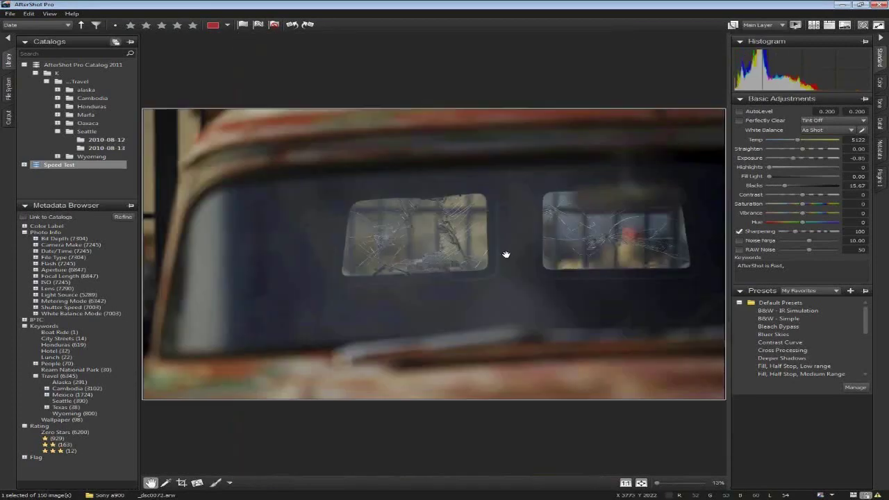
{"action": "key", "text": "Right"}
{"action": "key", "text": "Right"}
{"action": "key", "text": "Right"}
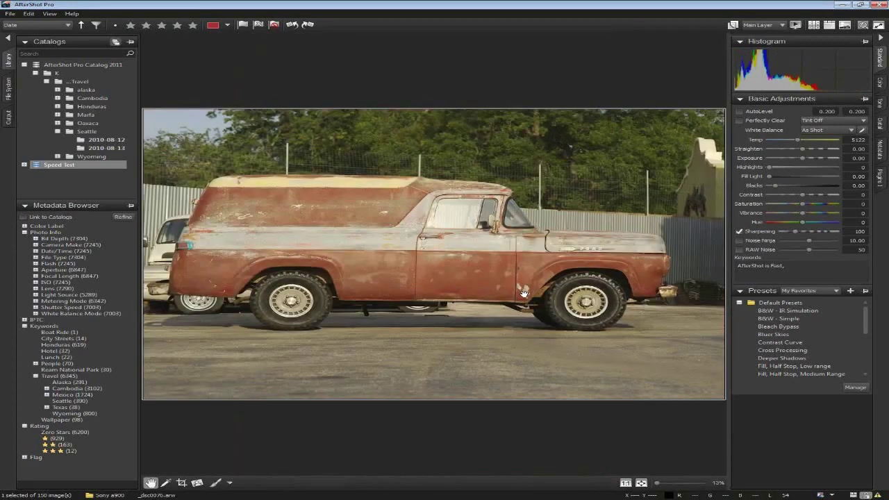
{"action": "key", "text": "Right"}
{"action": "key", "text": "Right"}
{"action": "key", "text": "Right"}
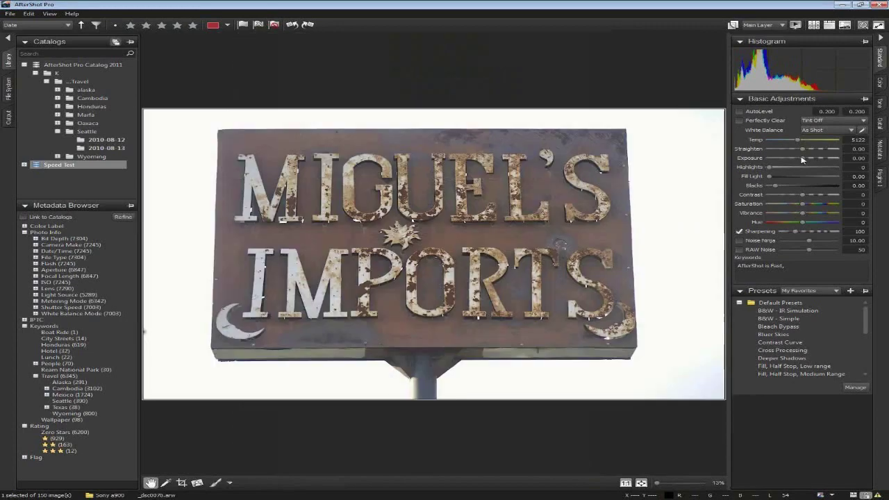
{"action": "key", "text": "Right"}
Try a slightly higher Exposure on the dumpster photo, reset it, and return to the thumbnail grid.
{"action": "left_click", "coordinate": [800, 161]}
{"action": "mouse_move", "coordinate": [800, 160]}
{"action": "left_mouse_down"}
{"action": "mouse_move", "coordinate": [818, 161]}
{"action": "mouse_move", "coordinate": [807, 161]}
{"action": "left_mouse_up"}
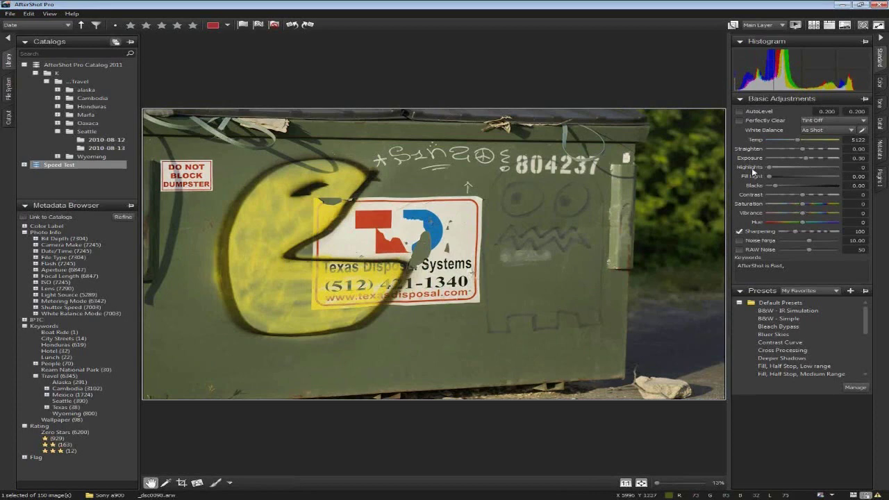
{"action": "double_click", "coordinate": [752, 160]}
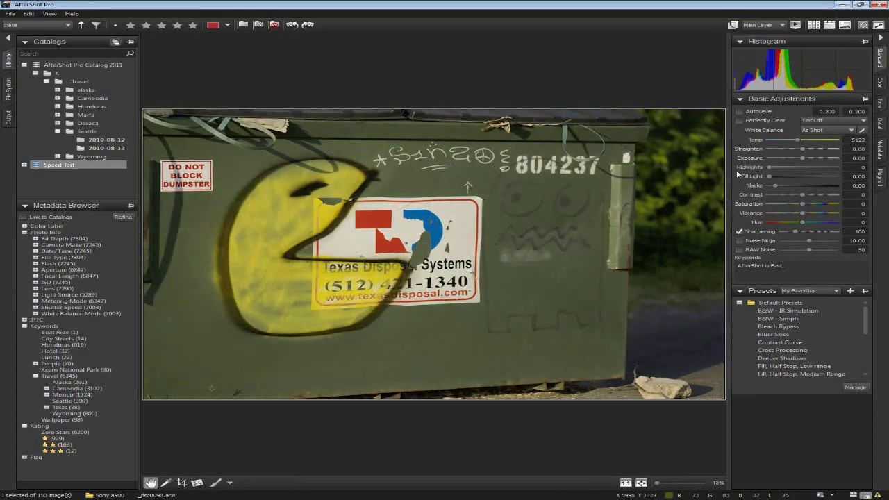
{"action": "double_click", "coordinate": [436, 293]}
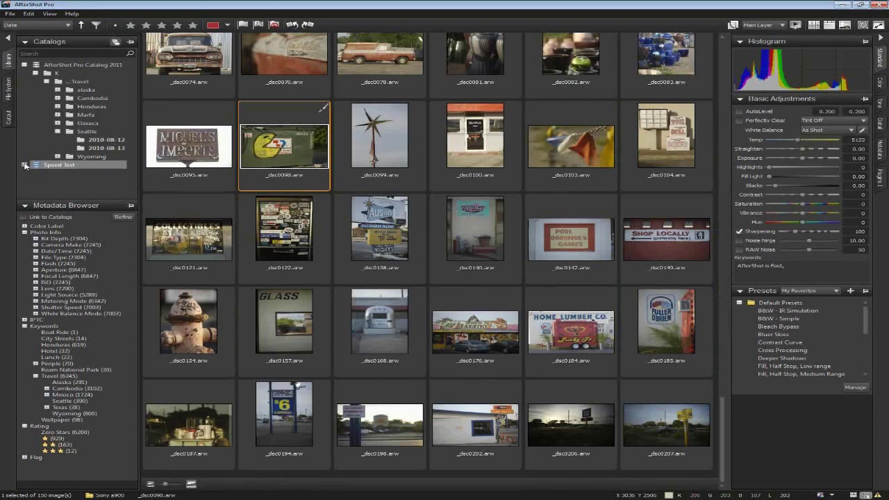
Examine the import settings for the from_taipei folder in the file system, then close them without importing.
{"action": "left_click", "coordinate": [8, 89]}
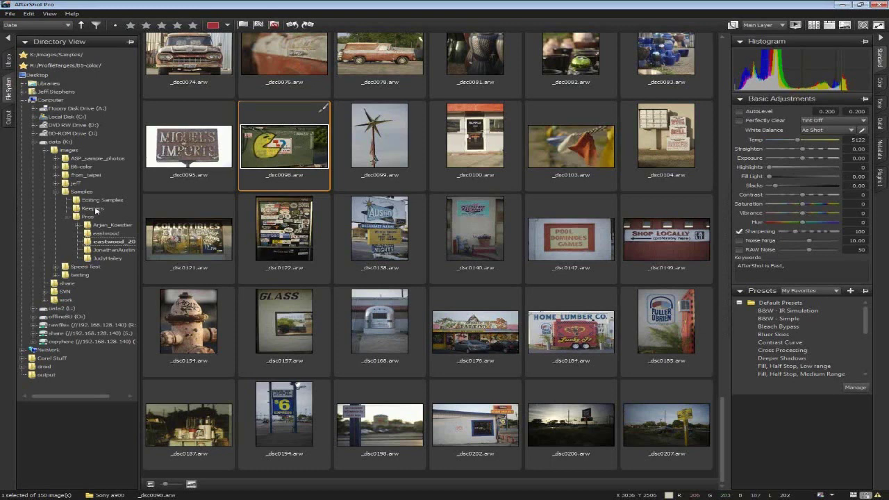
{"action": "right_click", "coordinate": [73, 182]}
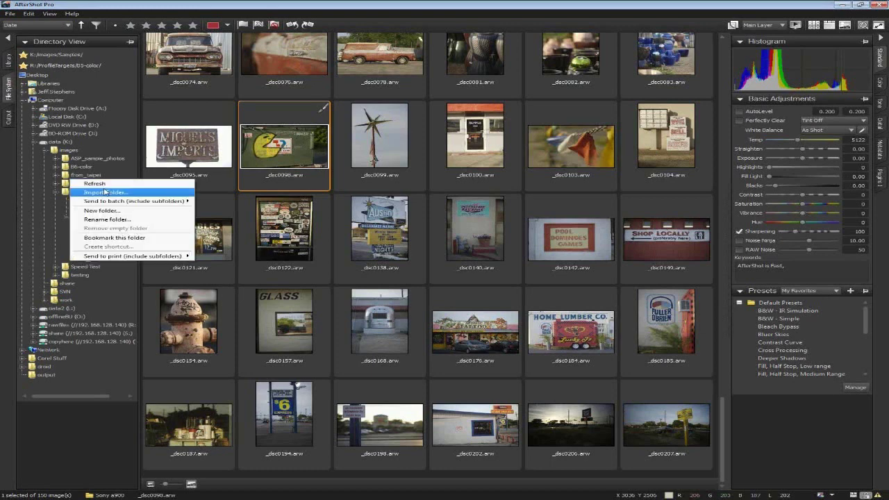
{"action": "left_click", "coordinate": [104, 193]}
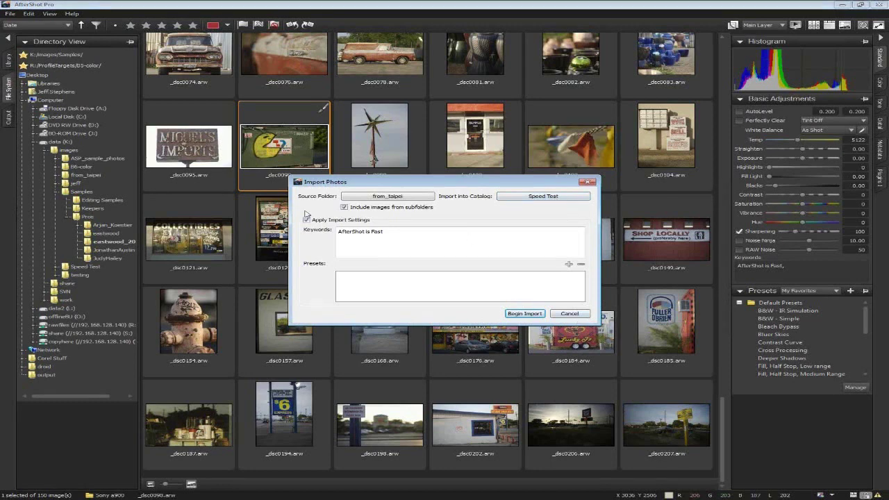
{"action": "left_click", "coordinate": [582, 314]}
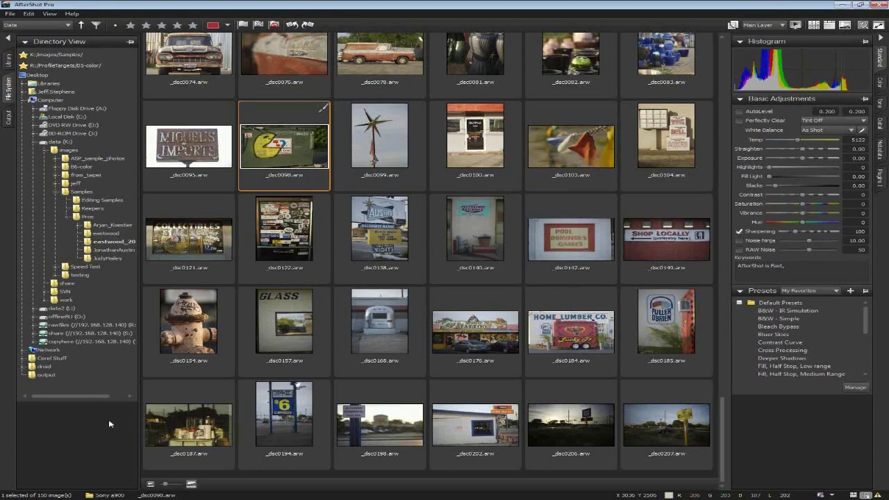
Return to the library, display AfterShot Pro Catalog 2011, and browse the images of the Speed Test catalog.
{"action": "left_click", "coordinate": [7, 59]}
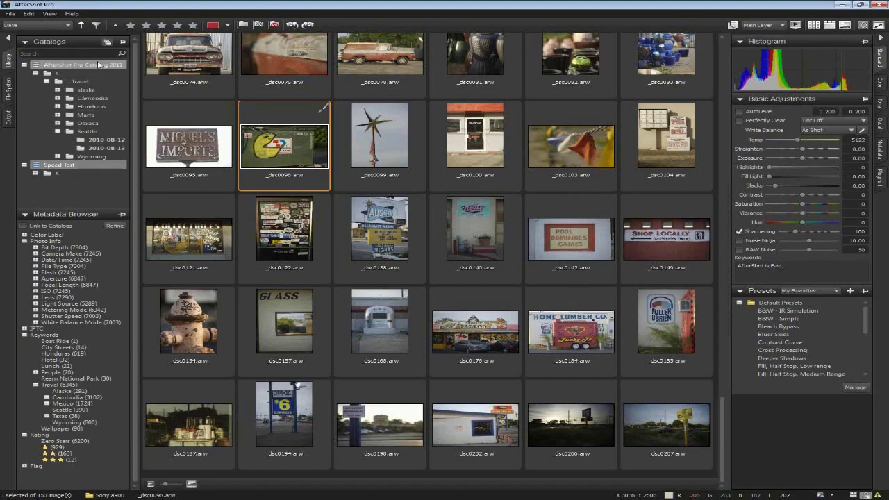
{"action": "left_click", "coordinate": [97, 66]}
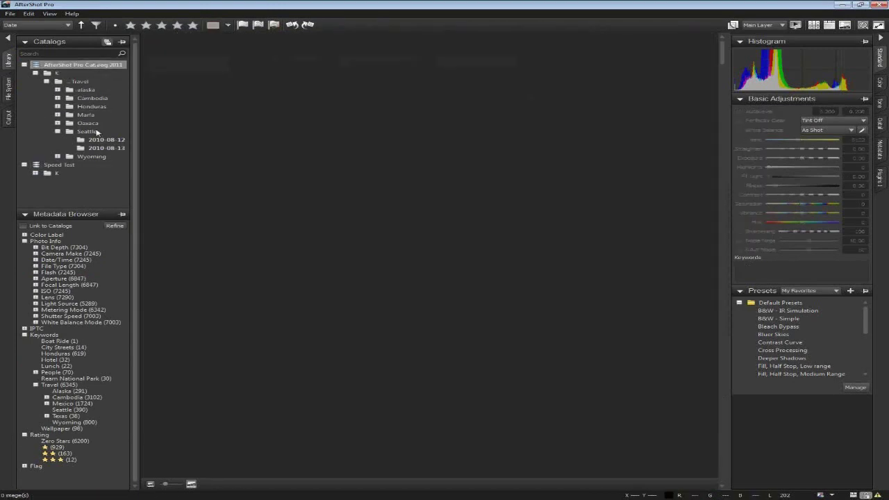
{"action": "left_click", "coordinate": [61, 166]}
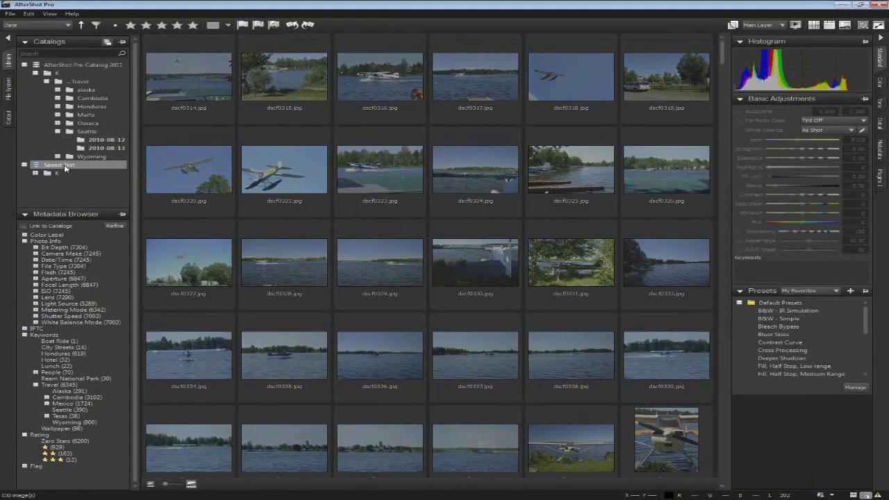
{"action": "scroll", "coordinate": [376, 372], "scroll_direction": "down", "scroll_amount": 3}
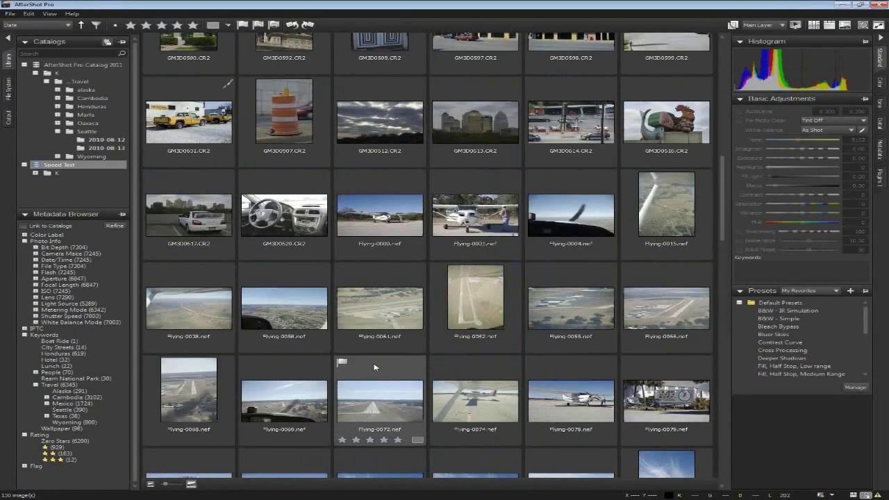
{"action": "scroll", "coordinate": [376, 372], "scroll_direction": "up", "scroll_amount": 4}
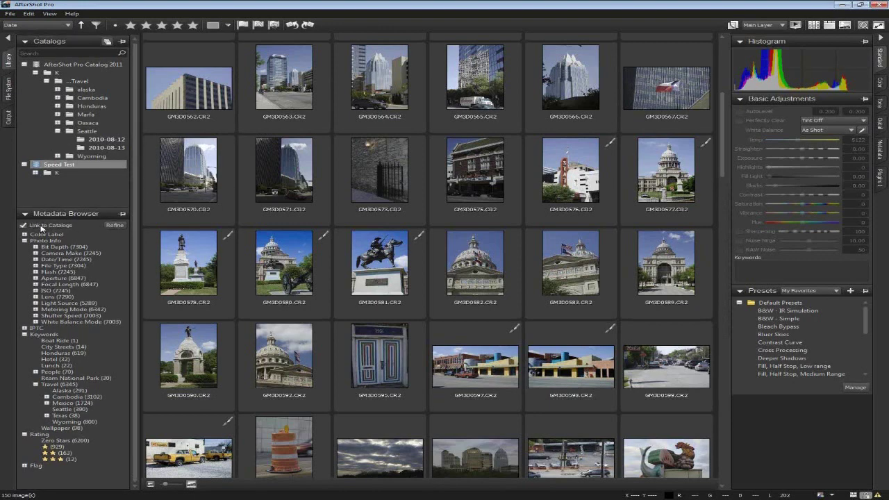
Link the Metadata Browser to the selected Speed Test catalog, comparing its entries with linking on and off.
{"action": "left_click", "coordinate": [42, 227]}
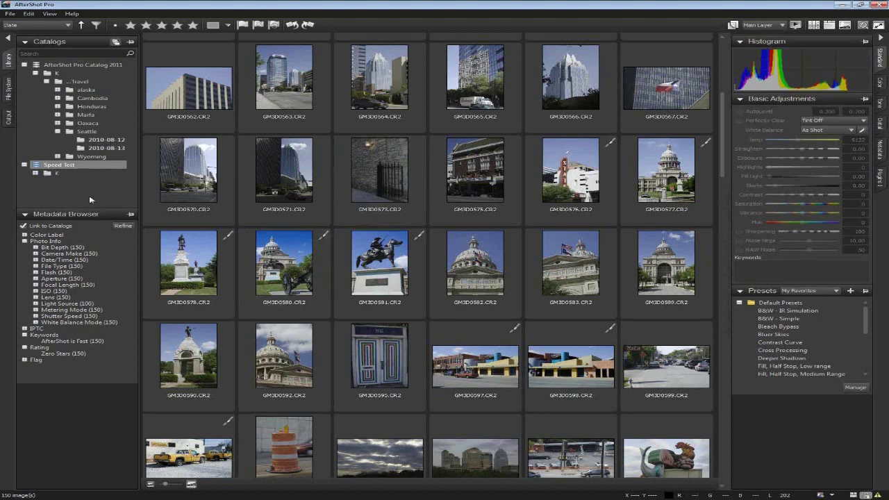
{"action": "left_click", "coordinate": [23, 226]}
{"action": "left_click", "coordinate": [23, 225]}
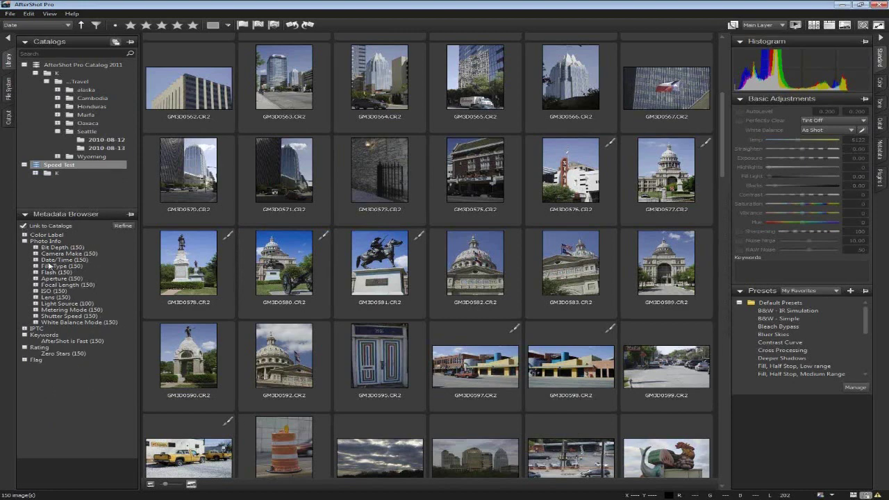
Unlink the Metadata Browser from the catalogs and expand Camera Make to list the models of every manufacturer.
{"action": "left_click", "coordinate": [24, 226]}
{"action": "left_click", "coordinate": [36, 254]}
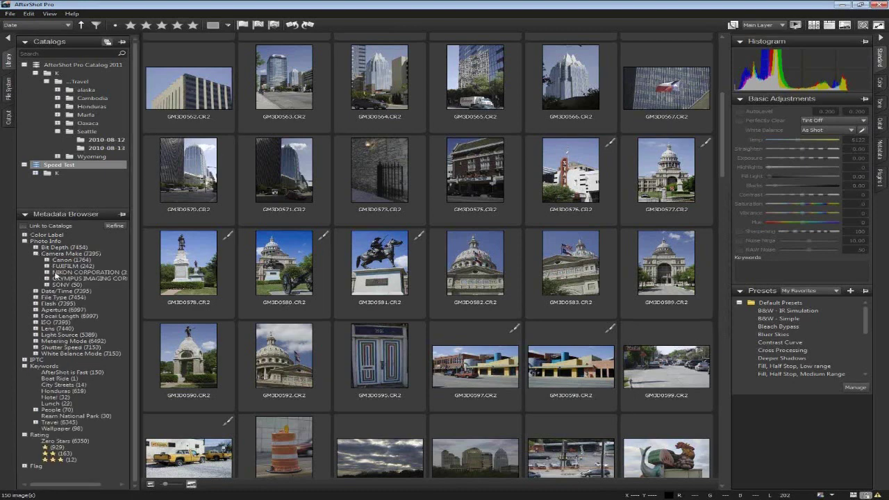
{"action": "left_click", "coordinate": [47, 285]}
{"action": "left_click", "coordinate": [46, 279]}
{"action": "left_click", "coordinate": [47, 272]}
{"action": "left_click", "coordinate": [47, 266]}
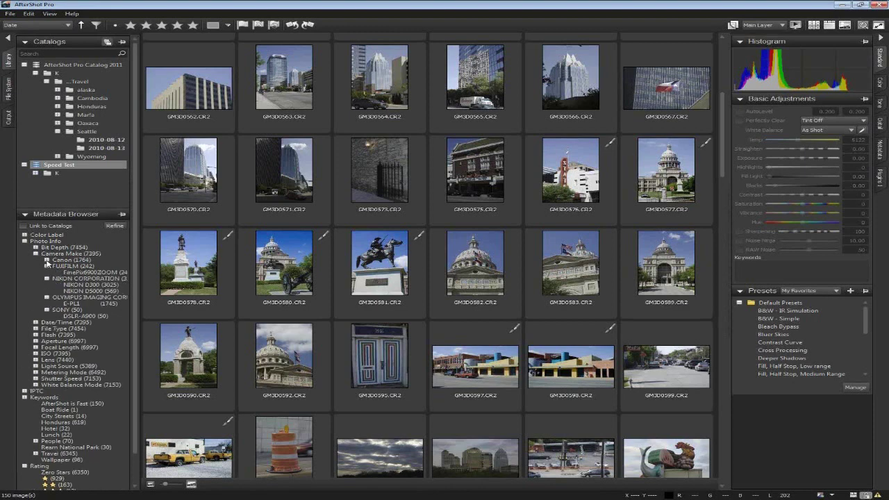
{"action": "left_click", "coordinate": [46, 260]}
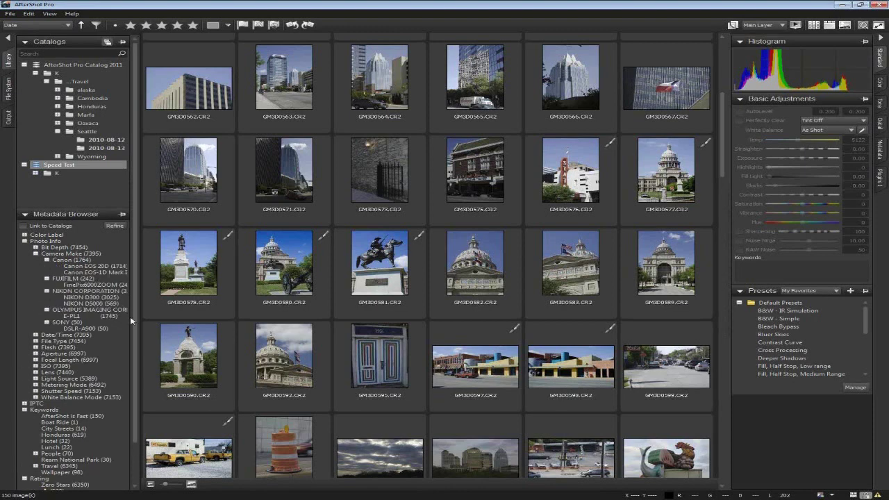
Relink the Metadata Browser to the Speed Test catalog and show the NIKON D300 photos, followed by the DSLR-A900 photos.
{"action": "left_click", "coordinate": [24, 226]}
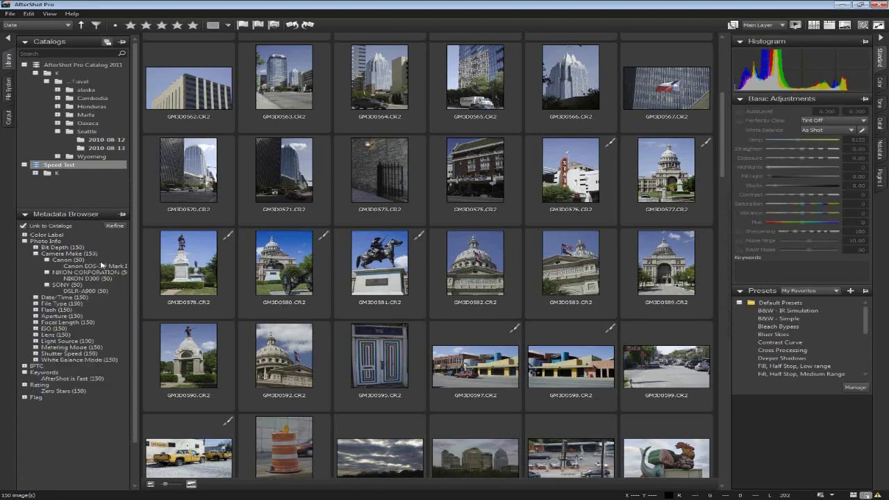
{"action": "left_click", "coordinate": [86, 278]}
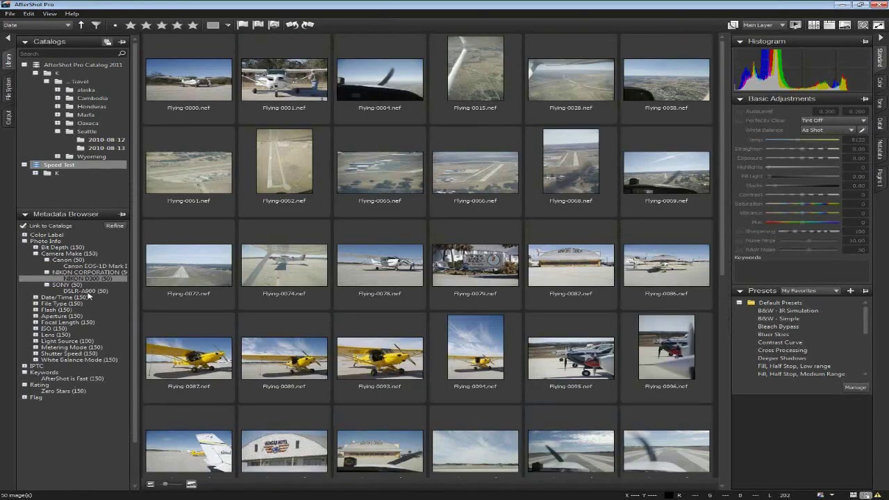
{"action": "left_click", "coordinate": [87, 291]}
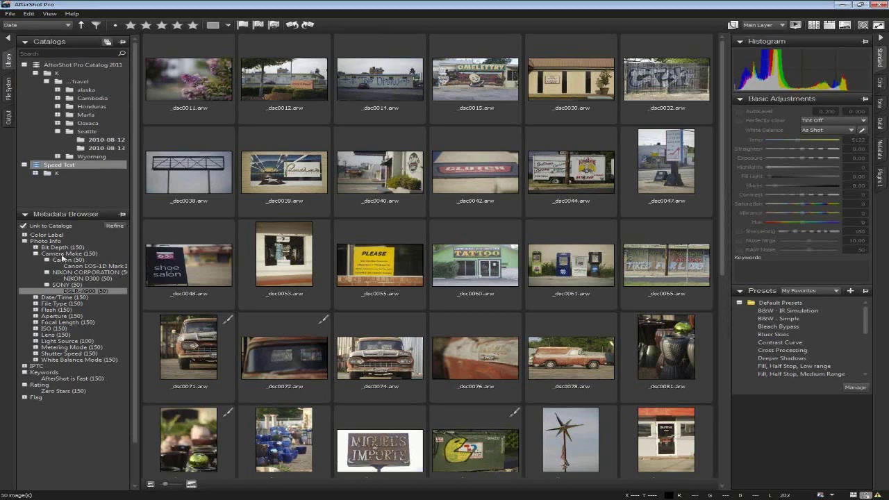
Unlink the Metadata Browser and open the flower-lined walkway photo China-2007-0935.cr2 from the Keepers folder in the file system.
{"action": "left_click", "coordinate": [23, 226]}
{"action": "left_click", "coordinate": [6, 90]}
{"action": "left_click", "coordinate": [96, 209]}
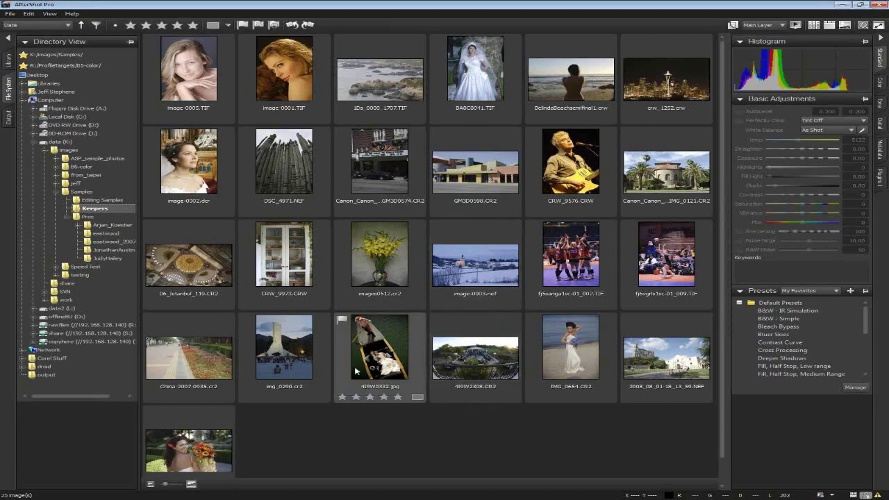
{"action": "double_click", "coordinate": [209, 366]}
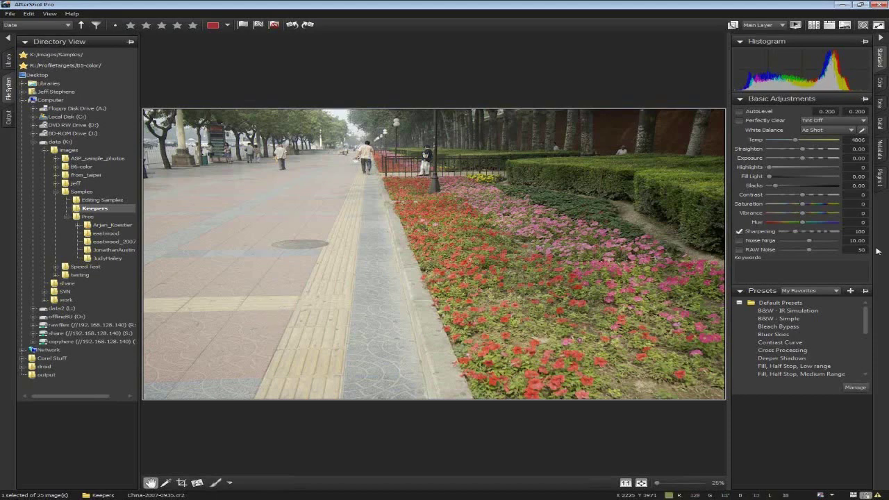
Try a Saturation of 100 on the walkway photo and reset it to the default.
{"action": "left_click_drag", "start_coordinate": [804, 205], "coordinate": [868, 208]}
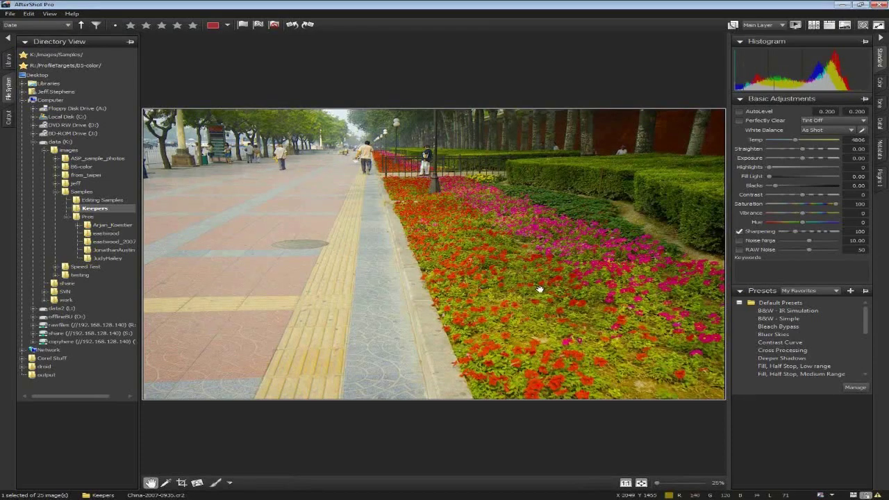
{"action": "double_click", "coordinate": [755, 205]}
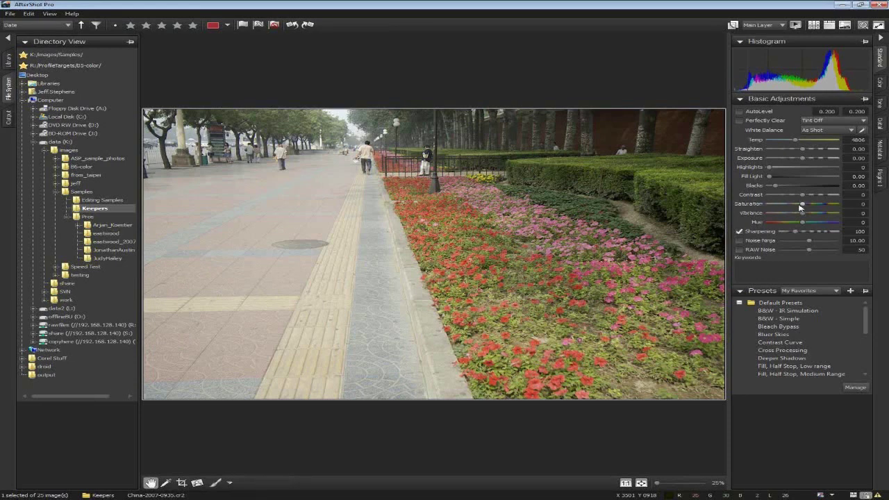
Show the layer controls for the walkway photo.
{"action": "left_click", "coordinate": [733, 25]}
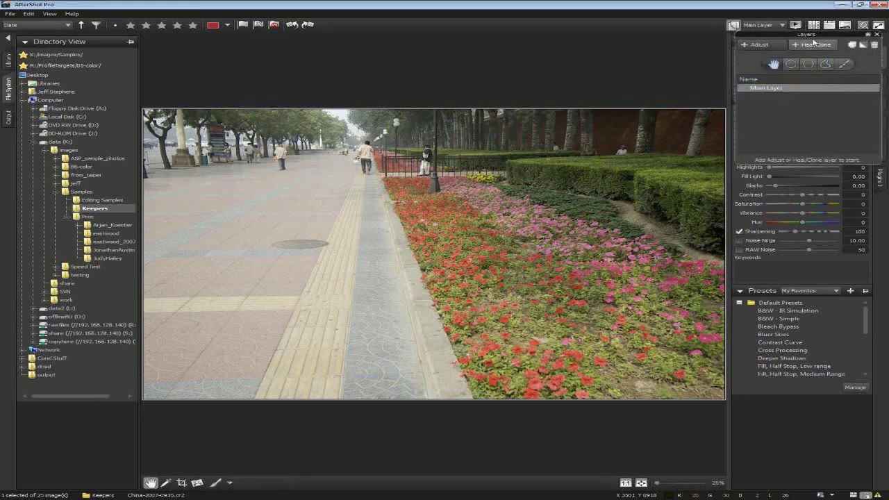
Add an adjustment layer and outline the paved walkway beside the flower bed with a polygon region.
{"action": "left_click", "coordinate": [734, 26]}
{"action": "left_click", "coordinate": [733, 25]}
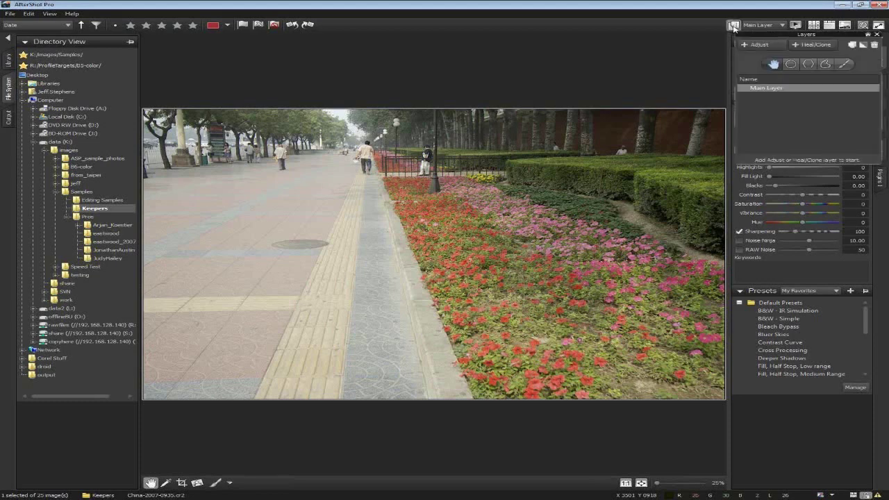
{"action": "left_click", "coordinate": [762, 45]}
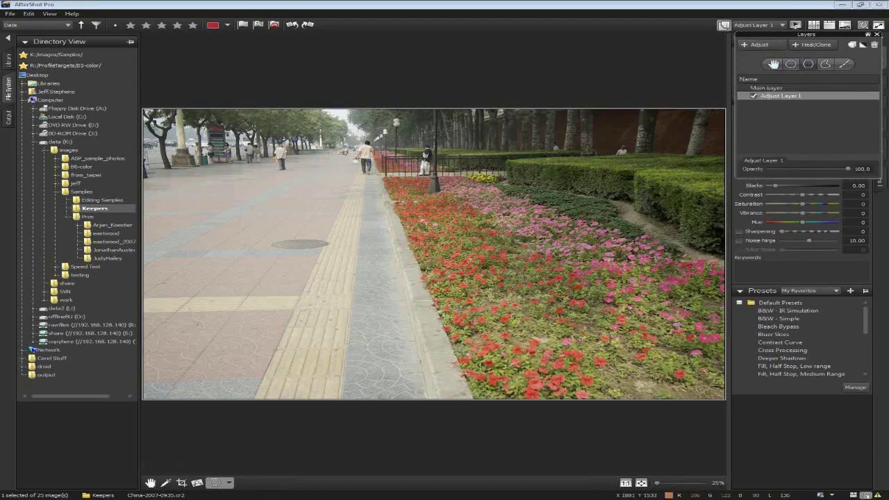
{"action": "left_click", "coordinate": [444, 397]}
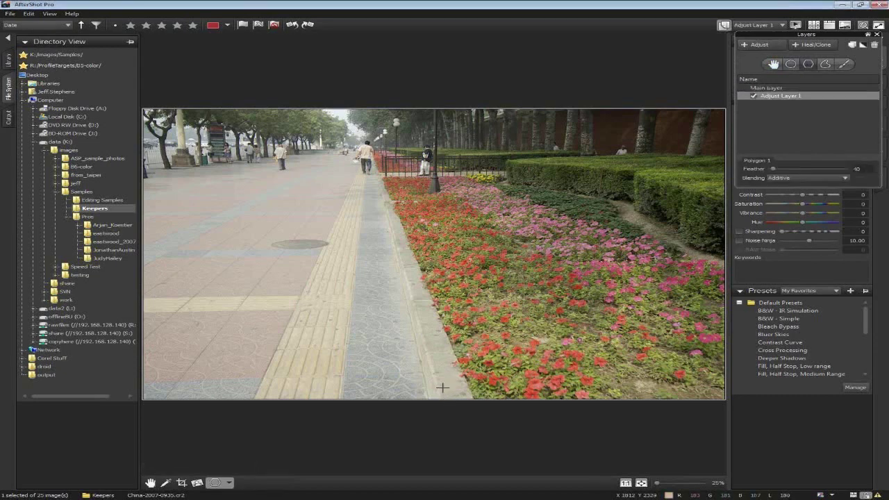
{"action": "left_click", "coordinate": [375, 156]}
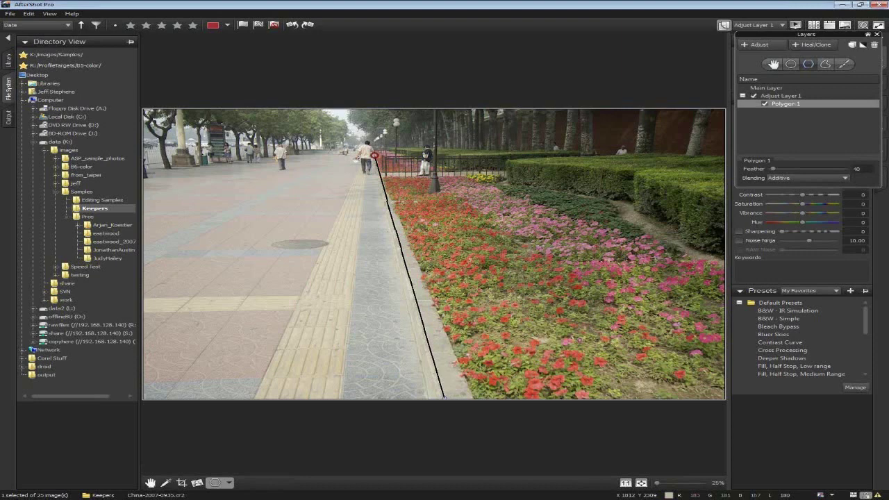
{"action": "left_click", "coordinate": [345, 146]}
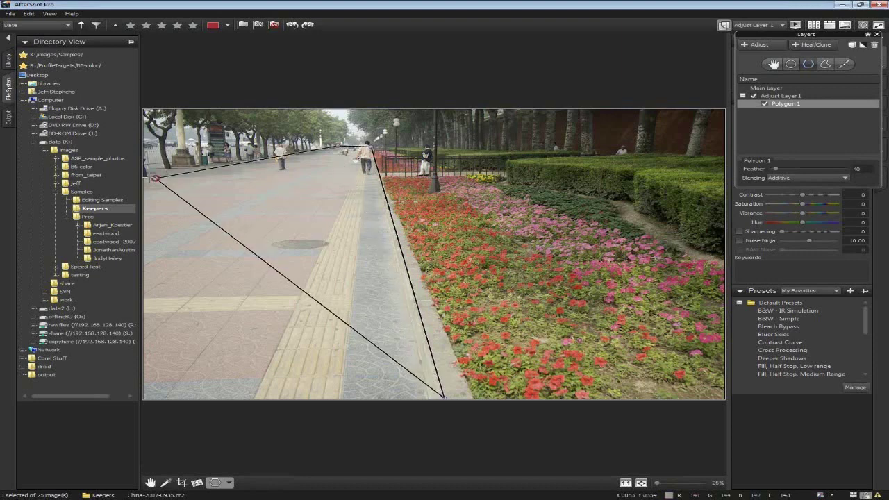
{"action": "left_click", "coordinate": [146, 177]}
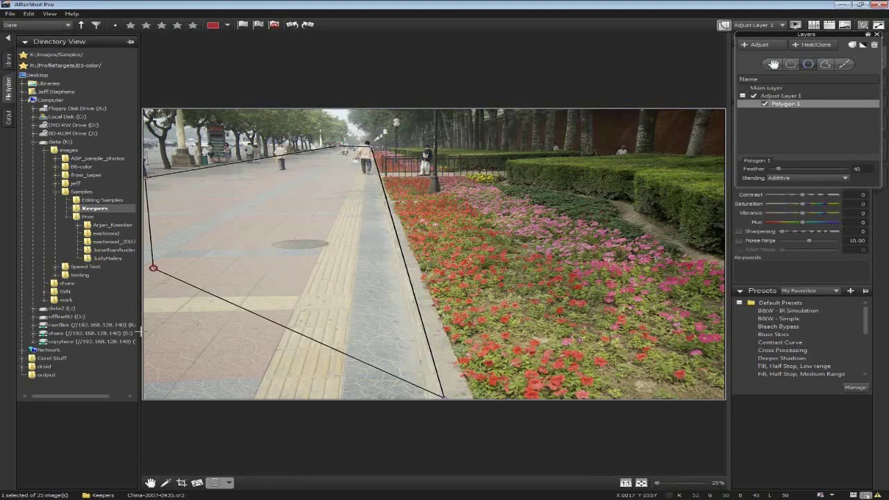
{"action": "left_click", "coordinate": [144, 398]}
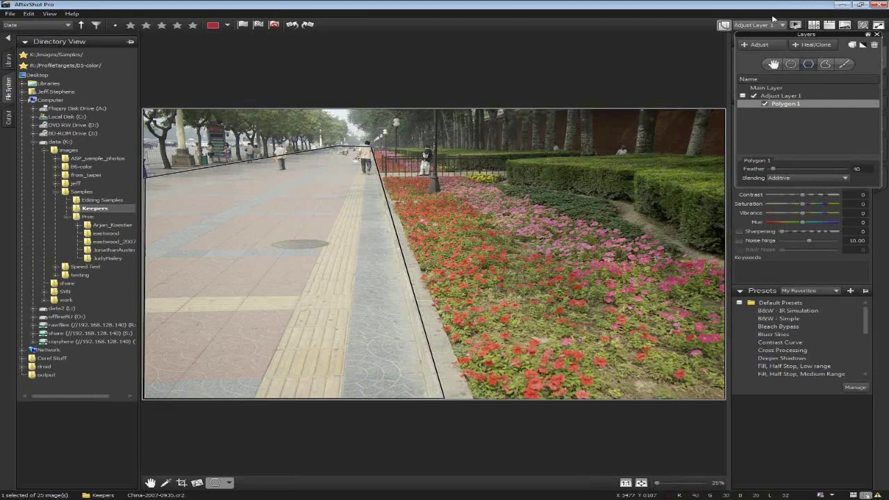
Set the walkway layer's Saturation to 100 and check the result without the region outline.
{"action": "left_click", "coordinate": [724, 25]}
{"action": "left_click_drag", "start_coordinate": [803, 207], "coordinate": [848, 207]}
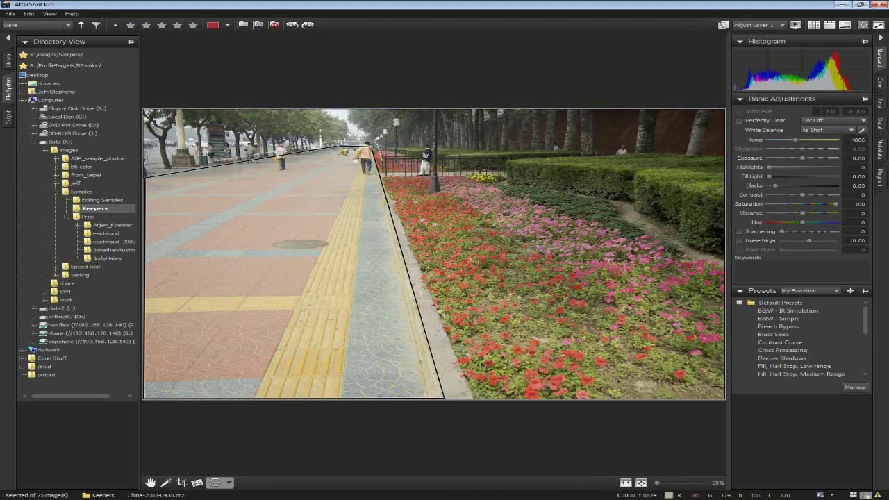
{"action": "key", "text": "Escape"}
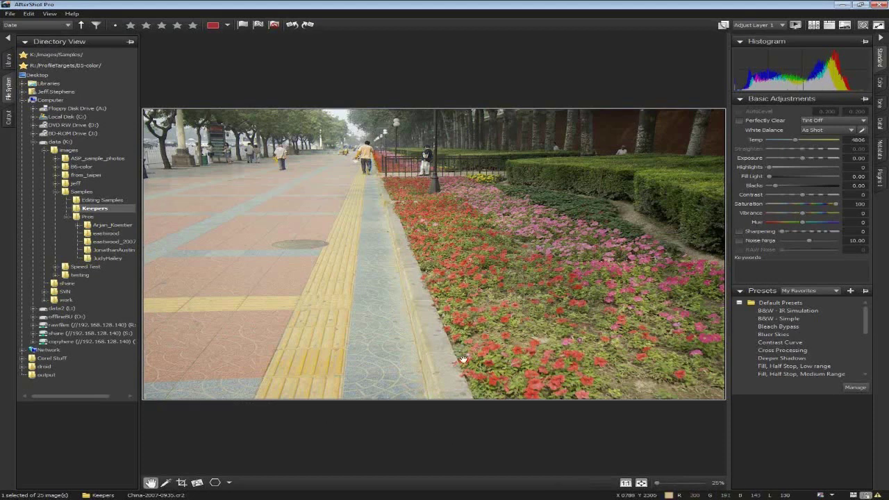
{"action": "key", "text": "o"}
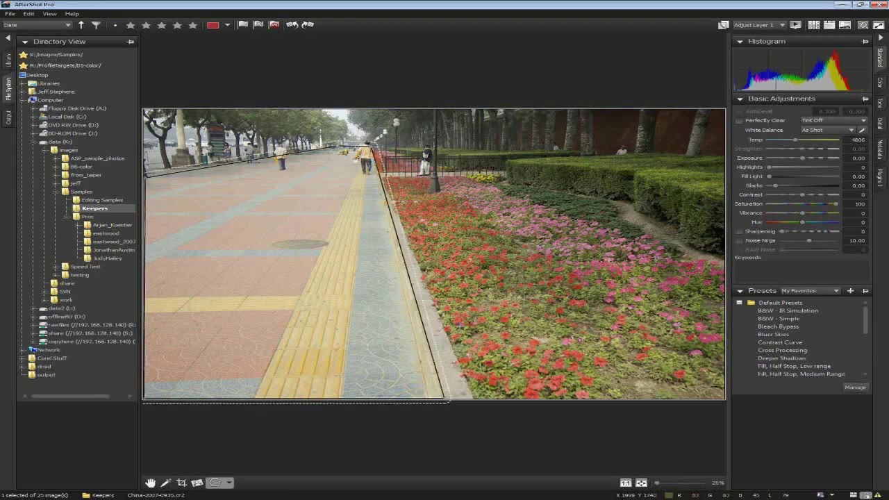
{"action": "left_click", "coordinate": [151, 483]}
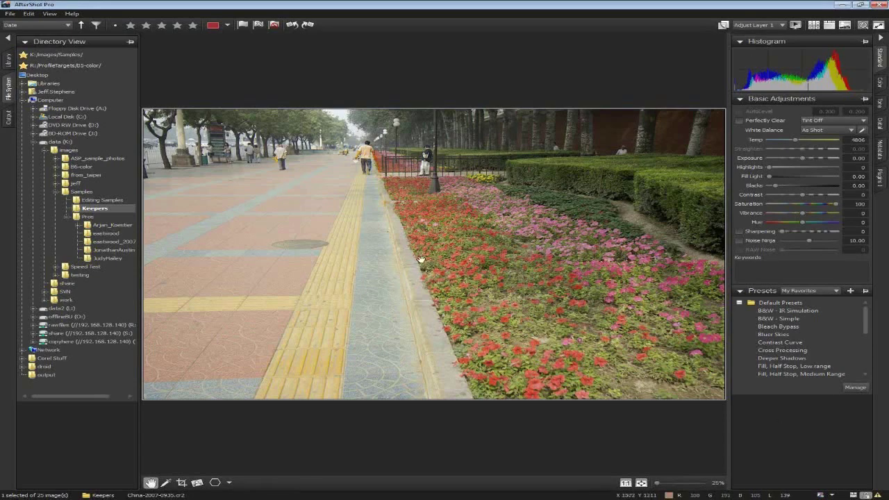
Return to the thumbnails of the Keepers folder and open the fisheye photo 4I9W2308.CR2.
{"action": "left_click", "coordinate": [341, 271]}
{"action": "left_click_drag", "start_coordinate": [341, 272], "coordinate": [356, 279]}
{"action": "double_click", "coordinate": [355, 279]}
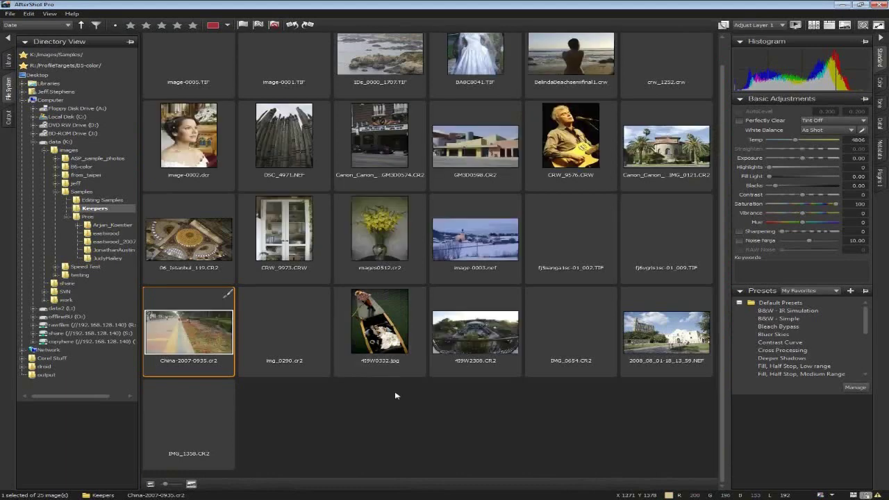
{"action": "scroll", "coordinate": [443, 403], "scroll_direction": "up", "scroll_amount": 1}
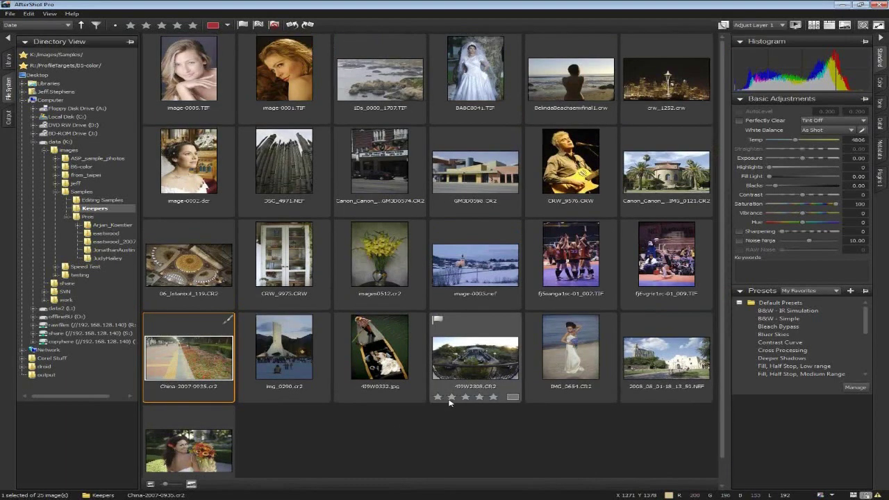
{"action": "scroll", "coordinate": [450, 403], "scroll_direction": "down", "scroll_amount": 1}
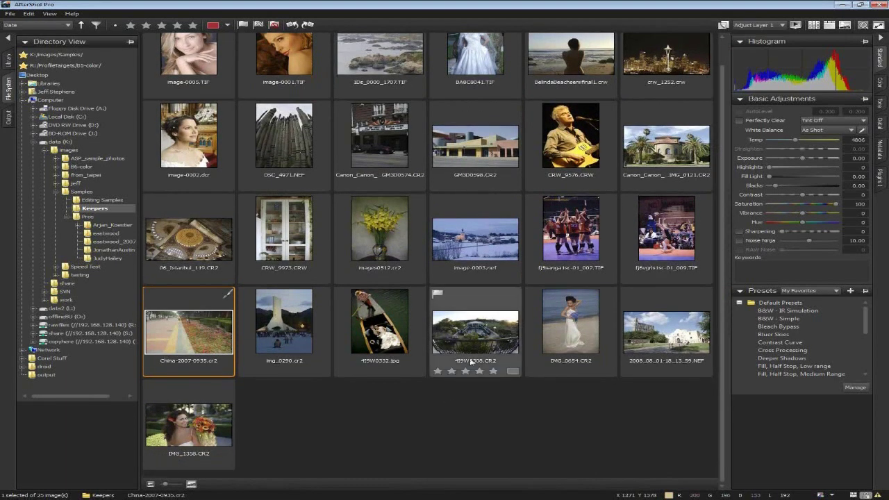
{"action": "double_click", "coordinate": [470, 336]}
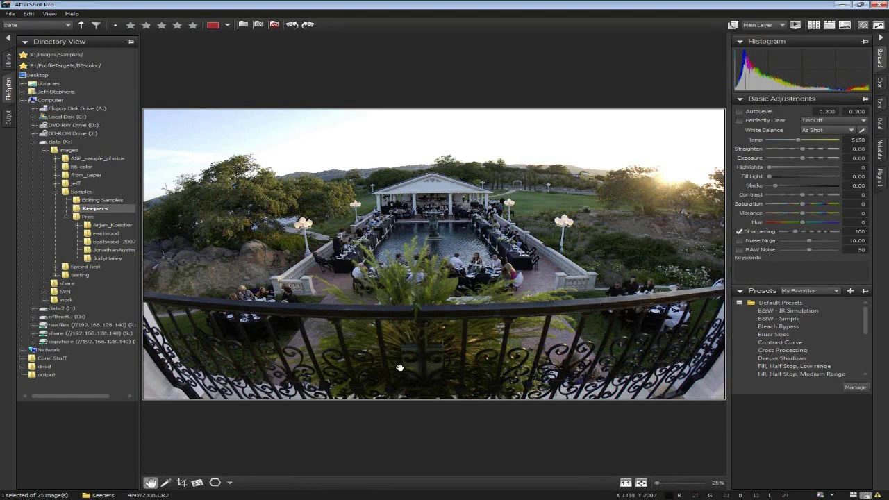
Enable lens correction for the Canon EF 15mm f/2.8 Fisheye and browse the lens profiles available for the camera.
{"action": "left_click", "coordinate": [879, 123]}
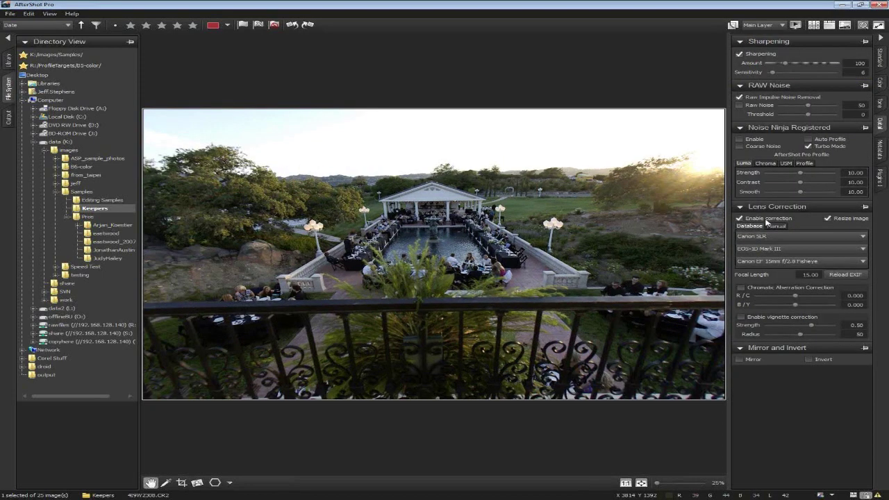
{"action": "left_click", "coordinate": [768, 224]}
{"action": "left_click", "coordinate": [863, 262]}
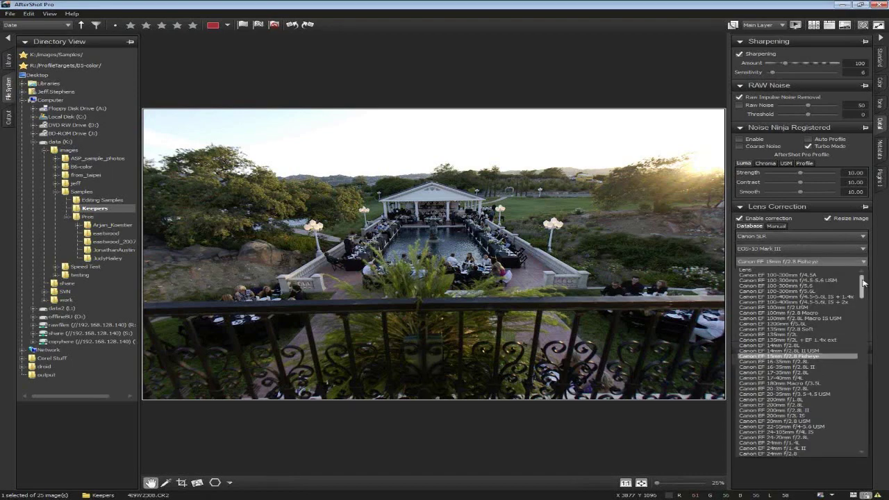
{"action": "scroll", "coordinate": [863, 284], "scroll_direction": "down", "scroll_amount": 3}
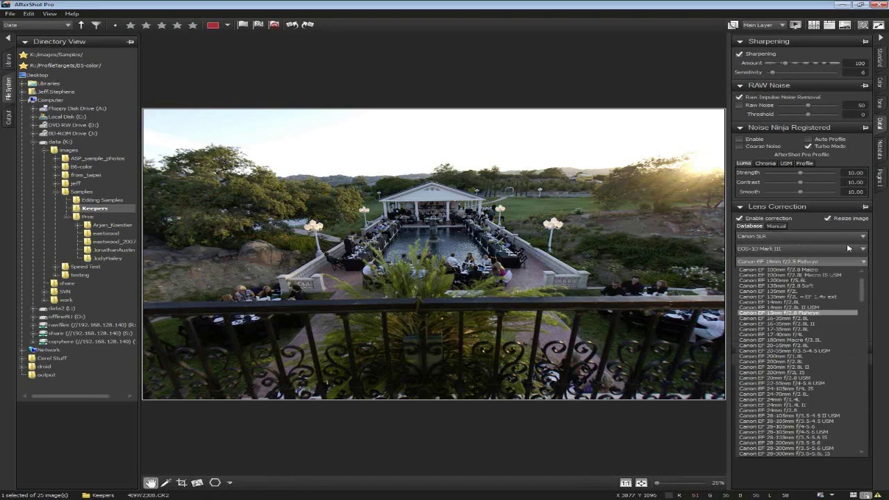
{"action": "left_click", "coordinate": [741, 207]}
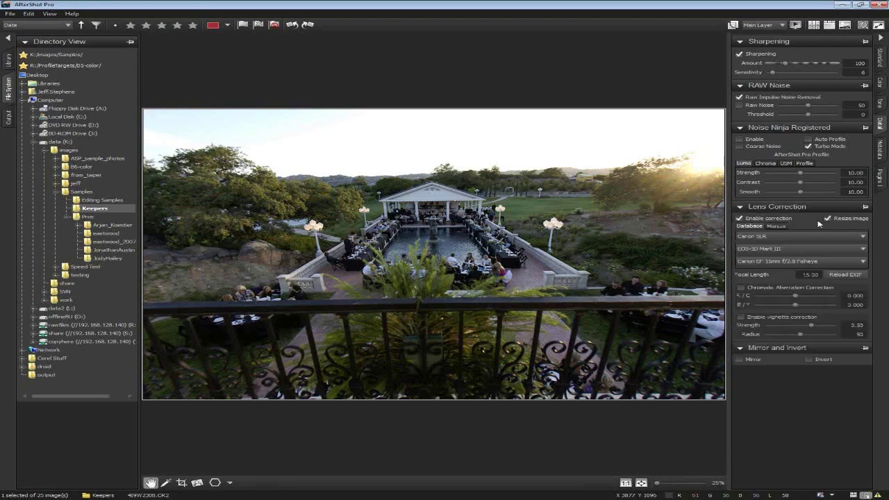
Compare the photo with and without lens correction, leaving the correction disabled.
{"action": "left_click", "coordinate": [740, 218]}
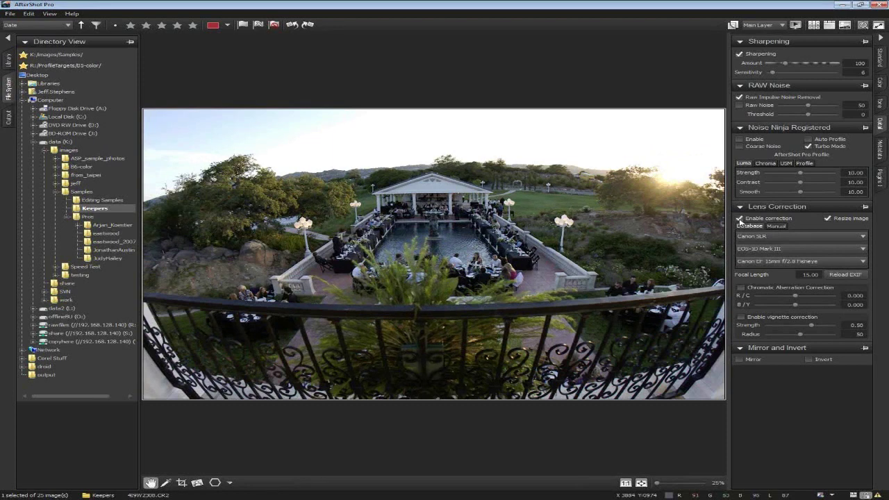
{"action": "left_click", "coordinate": [740, 218]}
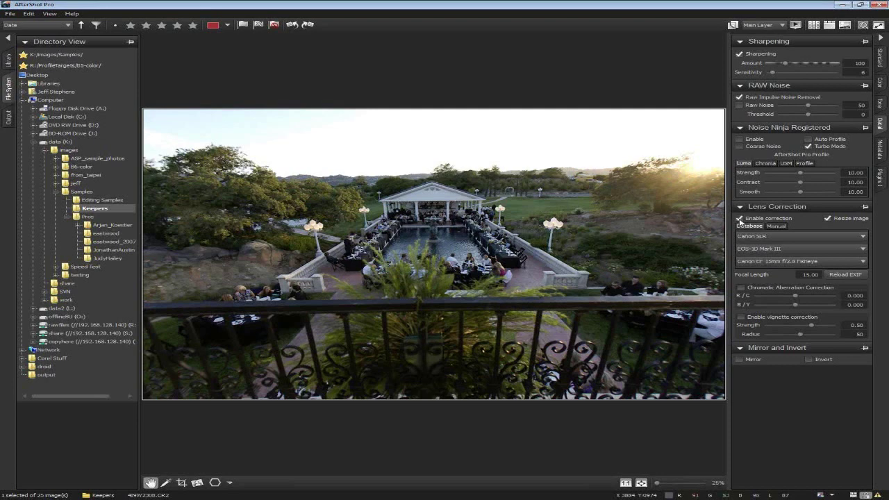
{"action": "left_click", "coordinate": [739, 219]}
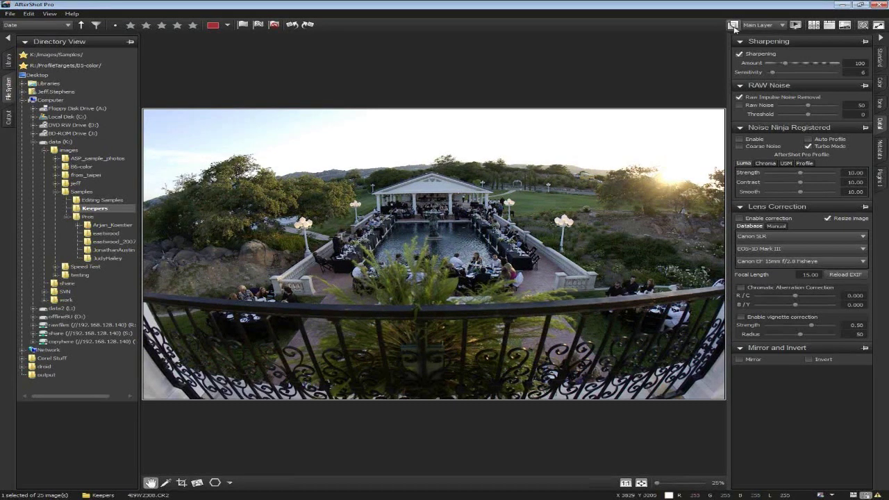
Add a trial adjustment layer to the fisheye photo and delete it again.
{"action": "left_click", "coordinate": [733, 26]}
{"action": "left_click", "coordinate": [767, 41]}
{"action": "left_click_drag", "start_coordinate": [774, 32], "coordinate": [609, 33]}
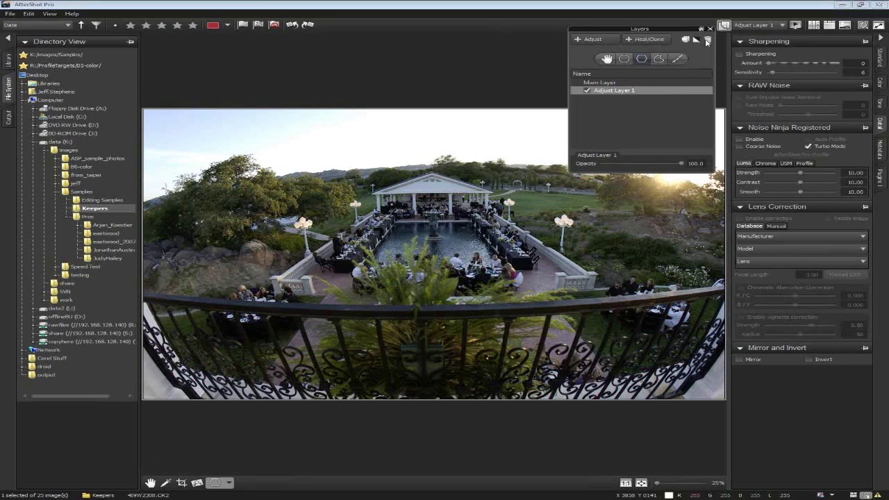
{"action": "left_click", "coordinate": [708, 42]}
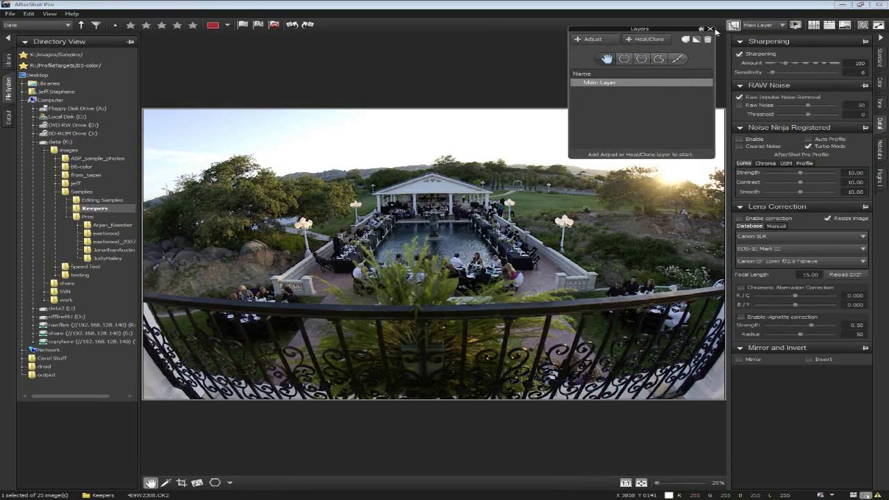
{"action": "left_click", "coordinate": [709, 30]}
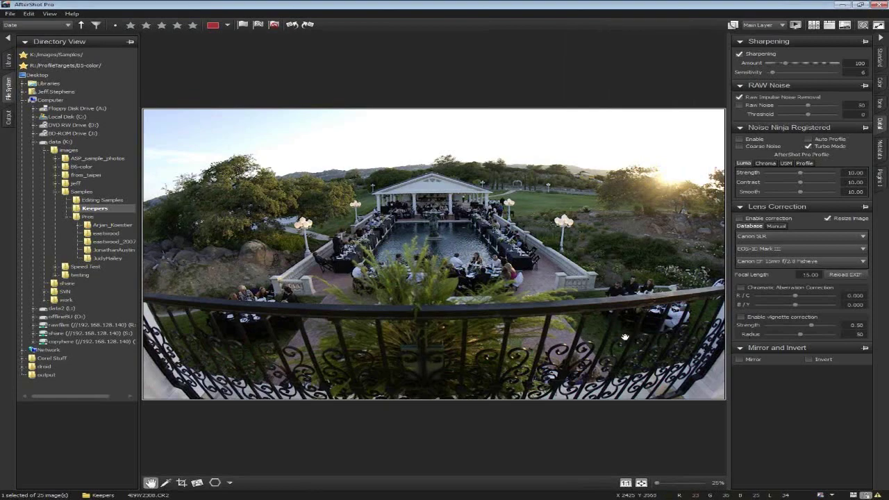
Return to the thumbnails and open the monument photo img_0290.cr2.
{"action": "double_click", "coordinate": [332, 200]}
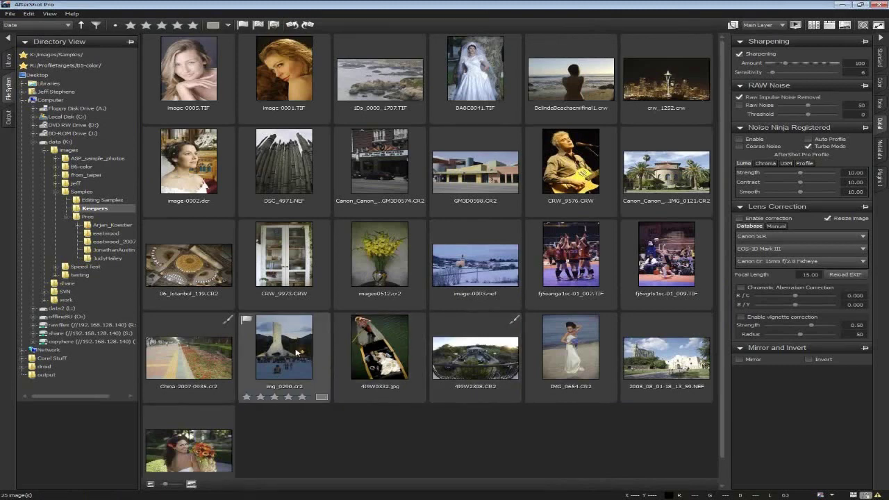
{"action": "double_click", "coordinate": [267, 353]}
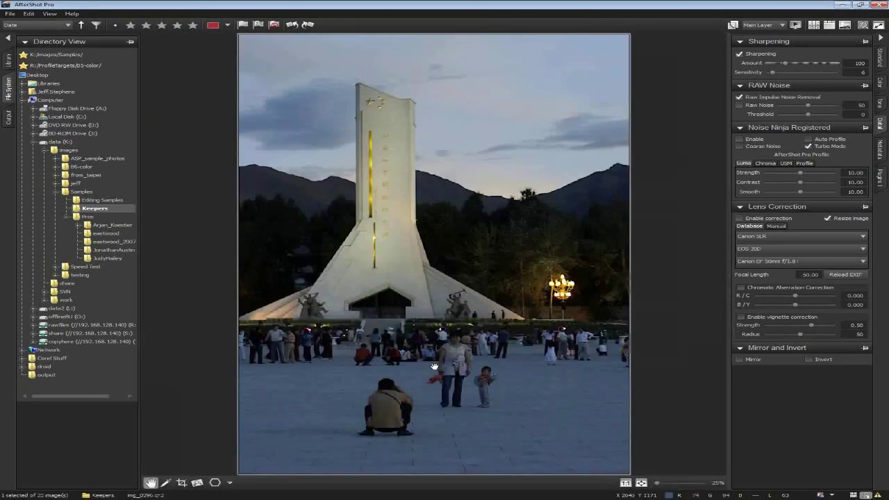
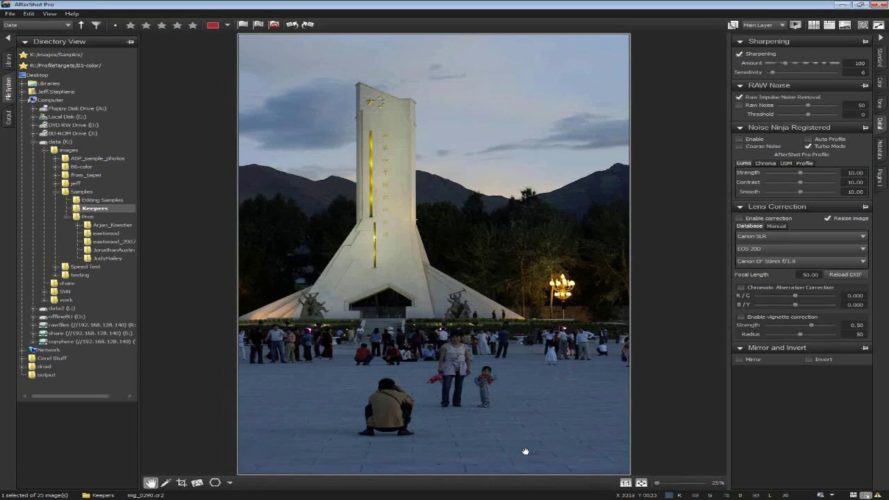
Try a Click White balance sampled from the people in white on the plaza, and restore As Shot.
{"action": "left_click", "coordinate": [881, 61]}
{"action": "left_click", "coordinate": [863, 130]}
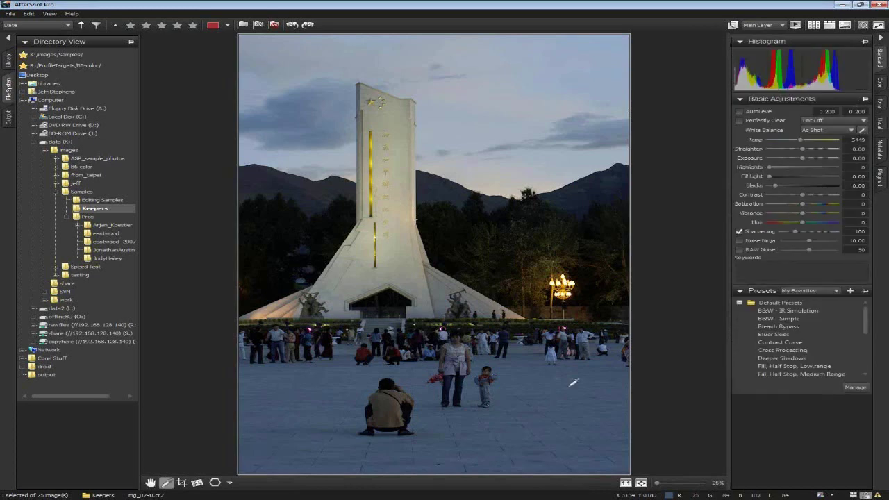
{"action": "left_click", "coordinate": [554, 354]}
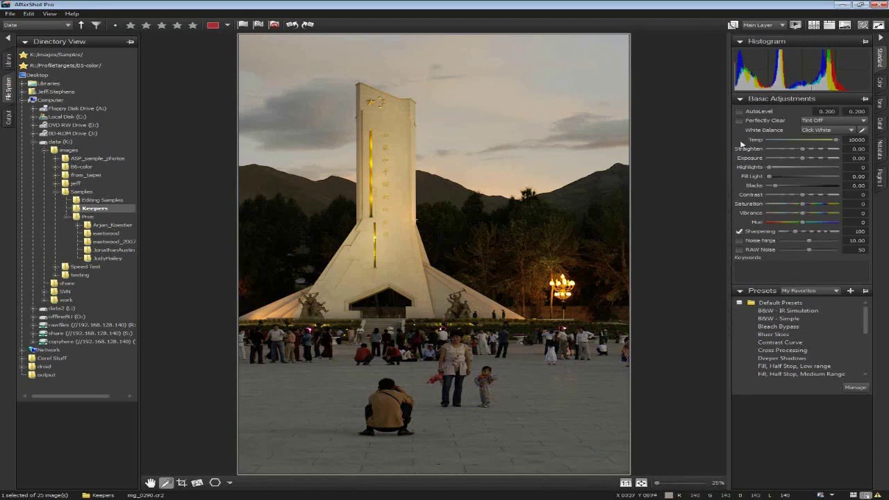
{"action": "double_click", "coordinate": [760, 131]}
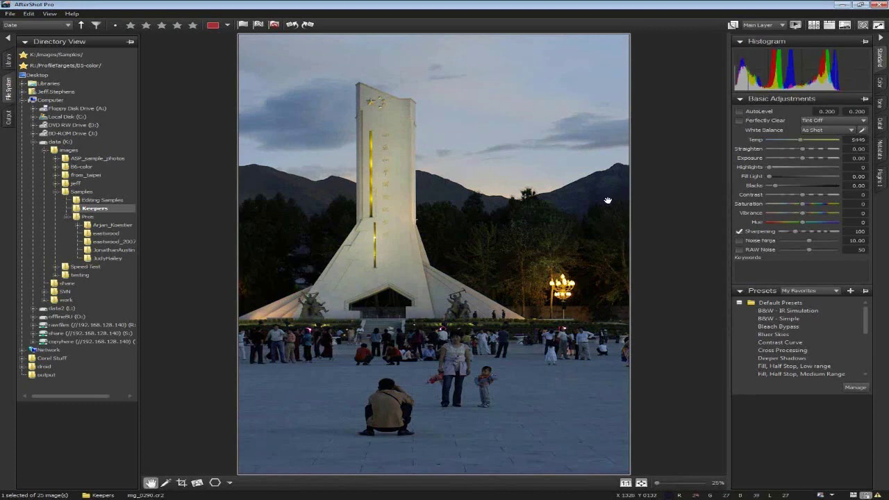
Add an adjustment layer to the monument photo and outline the plaza in the foreground with a polygon region.
{"action": "left_click", "coordinate": [732, 25]}
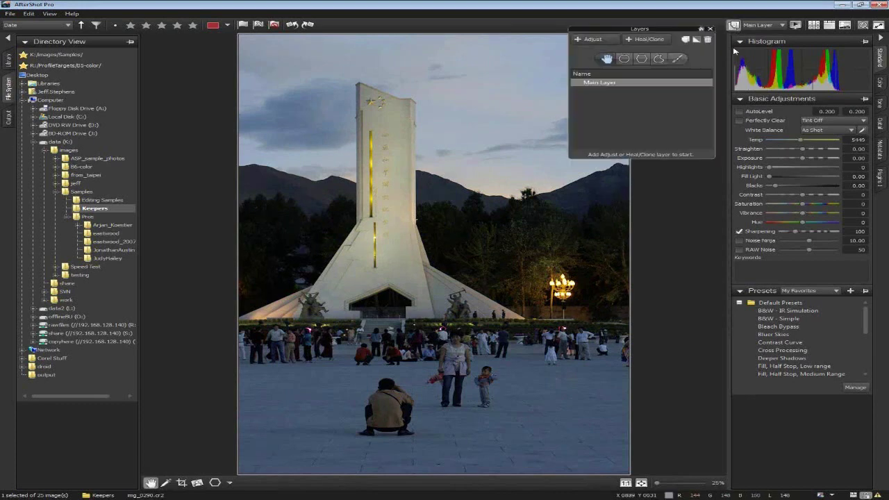
{"action": "left_click", "coordinate": [600, 40]}
{"action": "left_click", "coordinate": [702, 29]}
{"action": "left_click", "coordinate": [790, 65]}
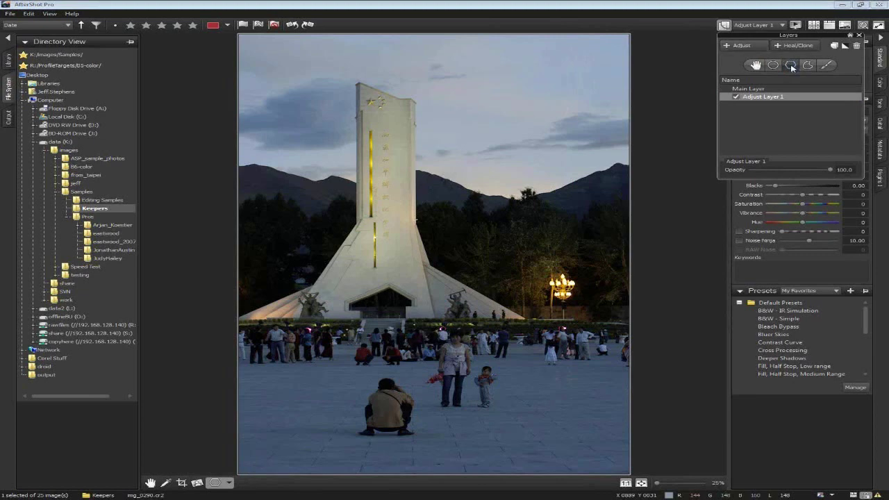
{"action": "left_click", "coordinate": [724, 25]}
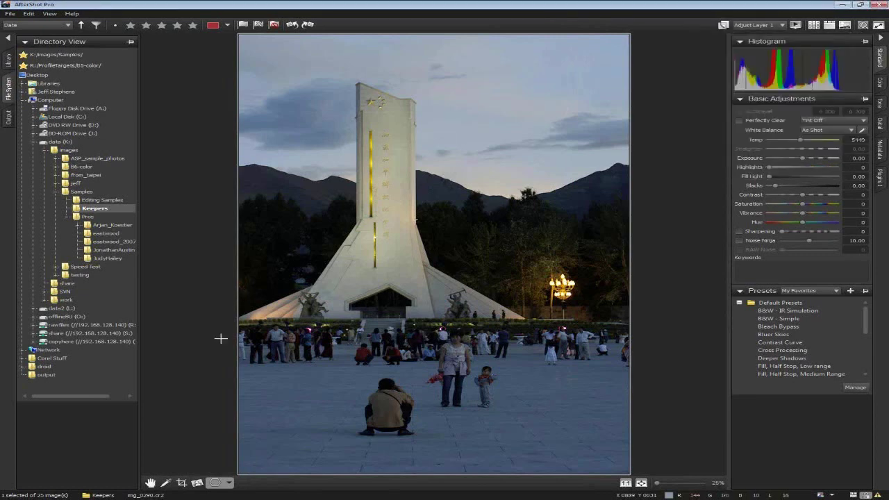
{"action": "mouse_move", "coordinate": [350, 326]}
{"action": "left_mouse_down"}
{"action": "mouse_move", "coordinate": [627, 327]}
{"action": "mouse_move", "coordinate": [620, 466]}
{"action": "mouse_move", "coordinate": [591, 471]}
{"action": "mouse_move", "coordinate": [628, 472]}
{"action": "mouse_move", "coordinate": [287, 464]}
{"action": "mouse_move", "coordinate": [239, 474]}
{"action": "left_mouse_up"}
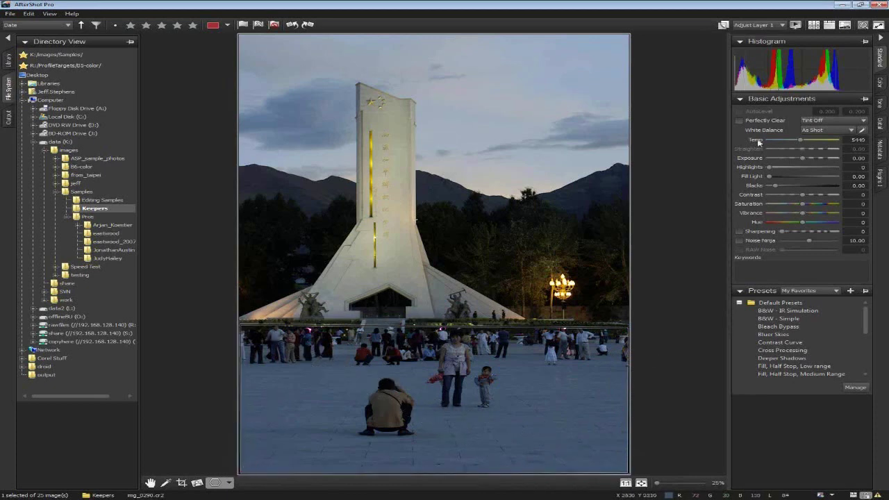
Set the plaza layer's white balance with Click White sampled from a person in white, and raise its Fill Light to 1.73.
{"action": "left_click", "coordinate": [862, 130]}
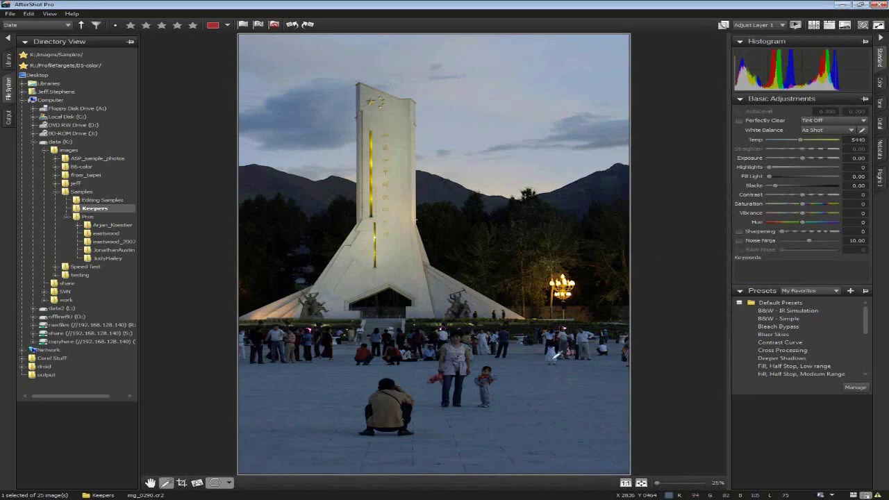
{"action": "left_click", "coordinate": [554, 353]}
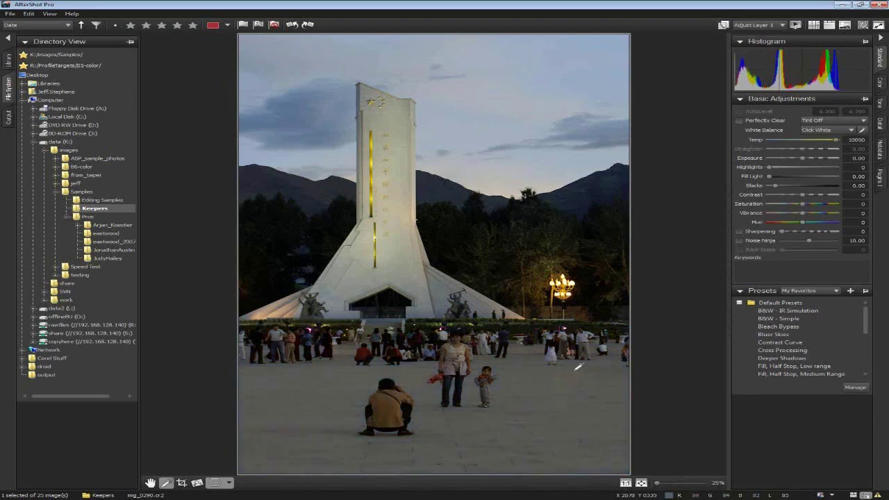
{"action": "key", "text": "h"}
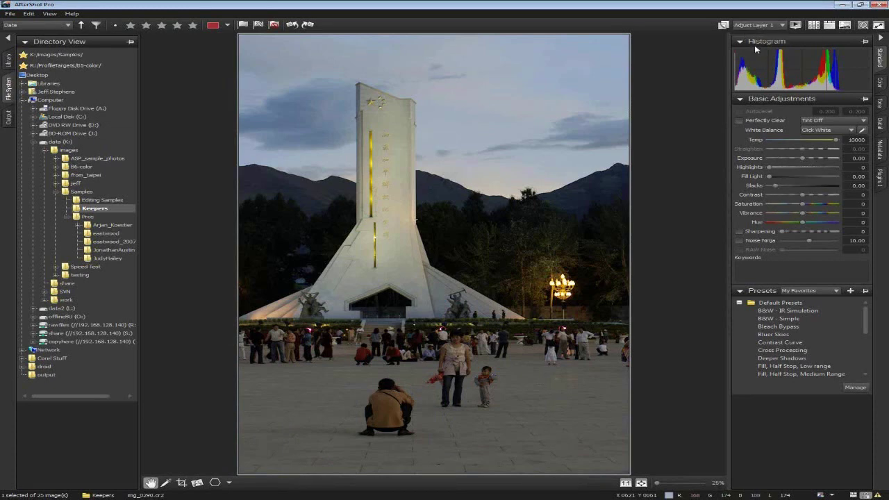
{"action": "left_click_drag", "start_coordinate": [785, 179], "coordinate": [817, 182]}
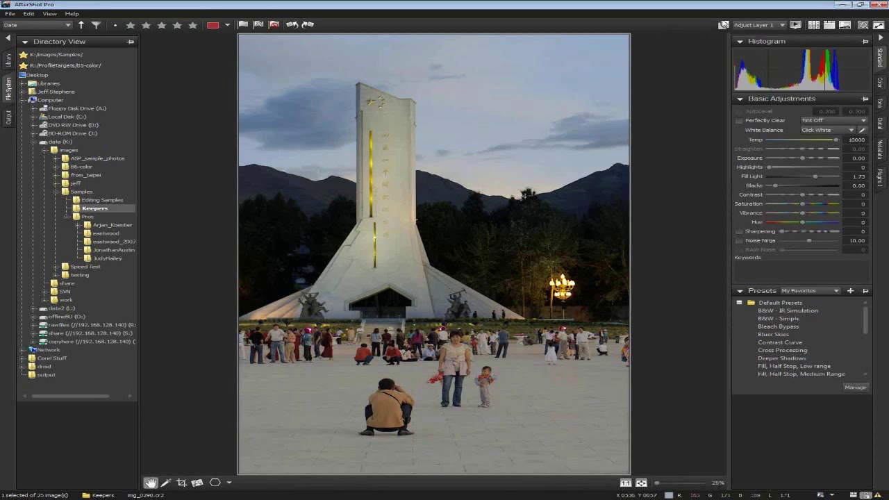
Hide and show the plaza's adjustment layer to compare the photo with and without its corrections.
{"action": "left_click", "coordinate": [723, 25]}
{"action": "left_click", "coordinate": [736, 97]}
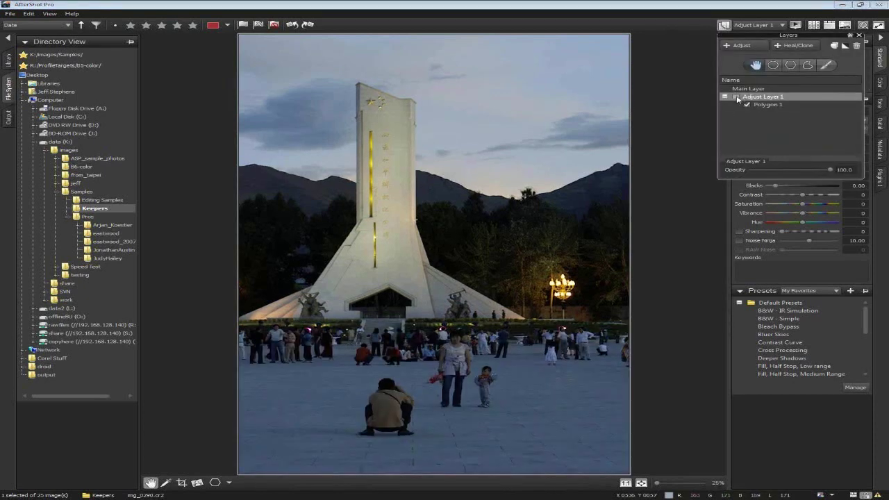
{"action": "left_click", "coordinate": [736, 98]}
{"action": "mouse_move", "coordinate": [835, 172]}
{"action": "left_mouse_down"}
{"action": "mouse_move", "coordinate": [791, 171]}
{"action": "mouse_move", "coordinate": [831, 172]}
{"action": "left_mouse_up"}
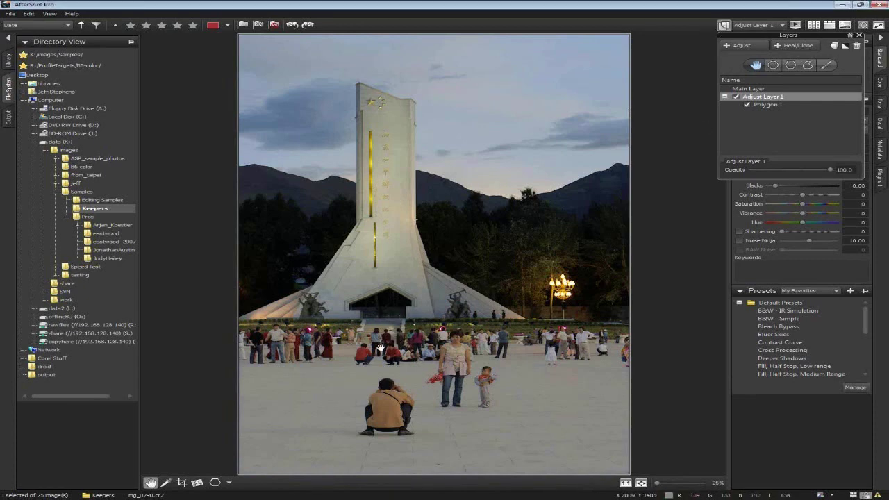
Add a brush region to the adjustment layer and paint over the upper steps of the monument at 100% zoom.
{"action": "left_click", "coordinate": [383, 323]}
{"action": "left_click_drag", "start_coordinate": [448, 260], "coordinate": [316, 255]}
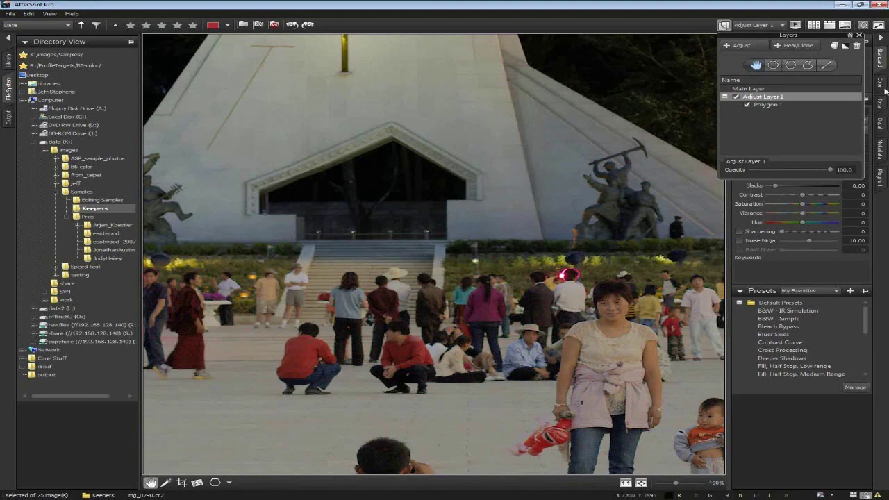
{"action": "left_click", "coordinate": [830, 65]}
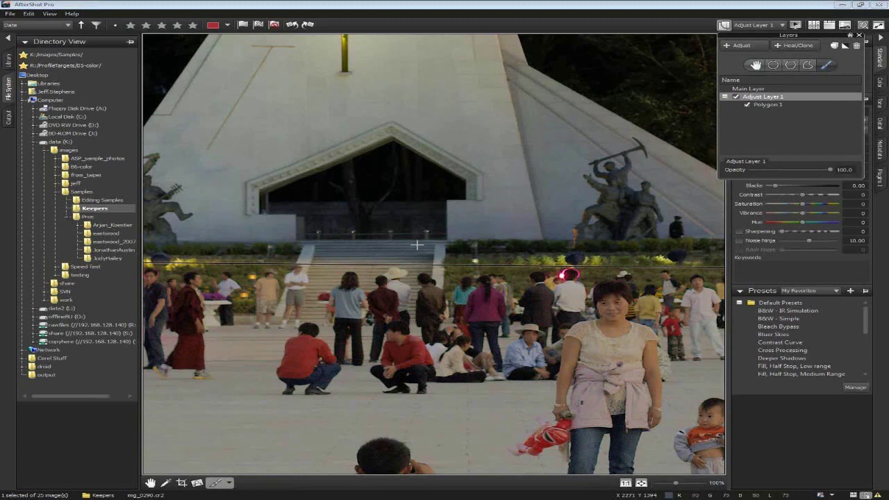
{"action": "left_click", "coordinate": [414, 246]}
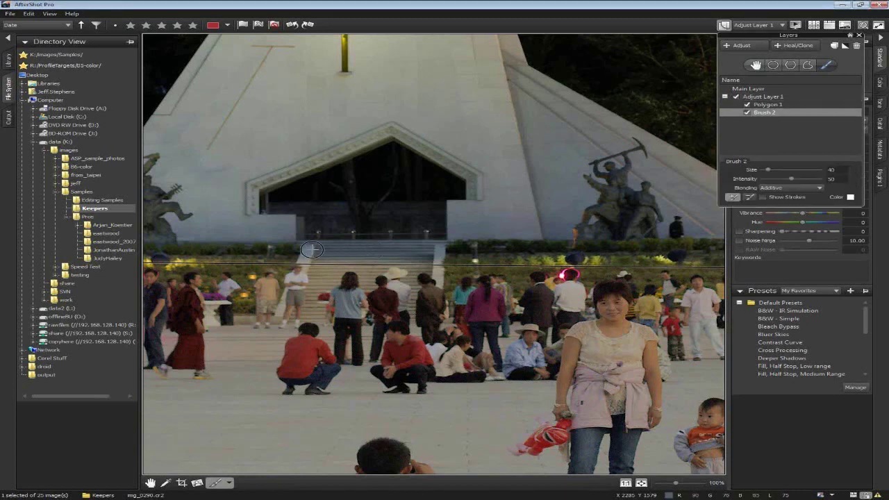
{"action": "mouse_move", "coordinate": [312, 249]}
{"action": "left_mouse_down"}
{"action": "mouse_move", "coordinate": [437, 248]}
{"action": "mouse_move", "coordinate": [324, 245]}
{"action": "mouse_move", "coordinate": [307, 266]}
{"action": "mouse_move", "coordinate": [312, 258]}
{"action": "mouse_move", "coordinate": [411, 261]}
{"action": "mouse_move", "coordinate": [430, 253]}
{"action": "mouse_move", "coordinate": [432, 270]}
{"action": "mouse_move", "coordinate": [433, 255]}
{"action": "mouse_move", "coordinate": [312, 248]}
{"action": "left_mouse_up"}
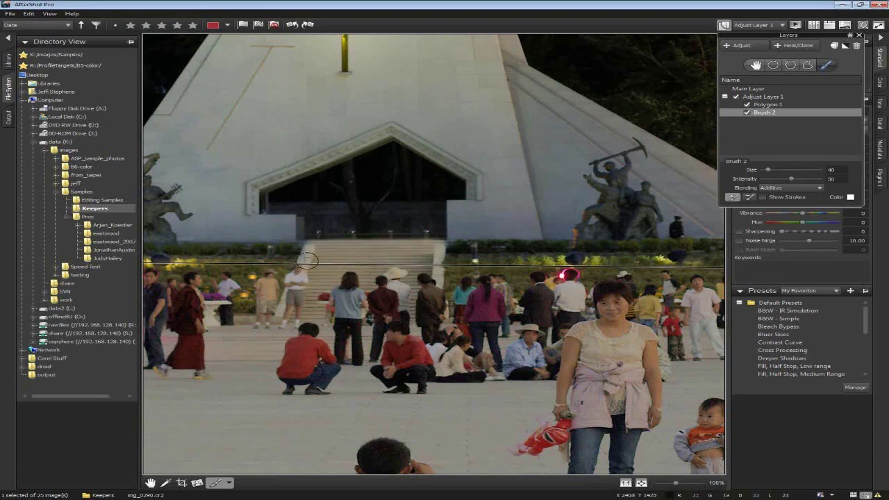
{"action": "left_click_drag", "start_coordinate": [314, 253], "coordinate": [313, 257]}
Toggle the brush region and the whole adjustment layer off and on to compare their effect on the steps and plaza.
{"action": "left_click", "coordinate": [779, 97]}
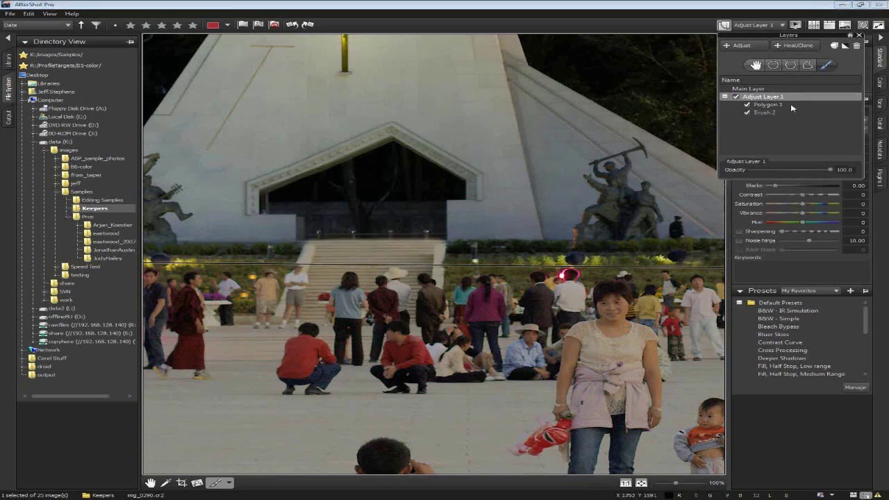
{"action": "left_click", "coordinate": [782, 105]}
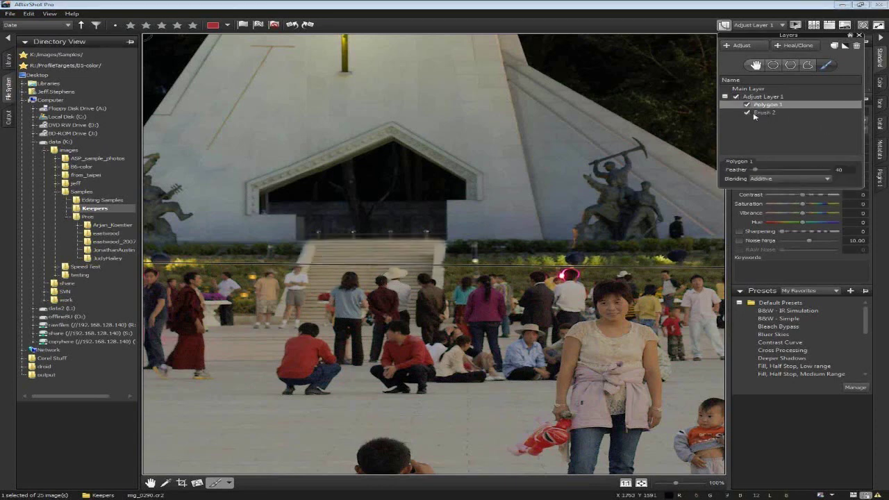
{"action": "left_click", "coordinate": [755, 116]}
{"action": "left_click", "coordinate": [748, 113]}
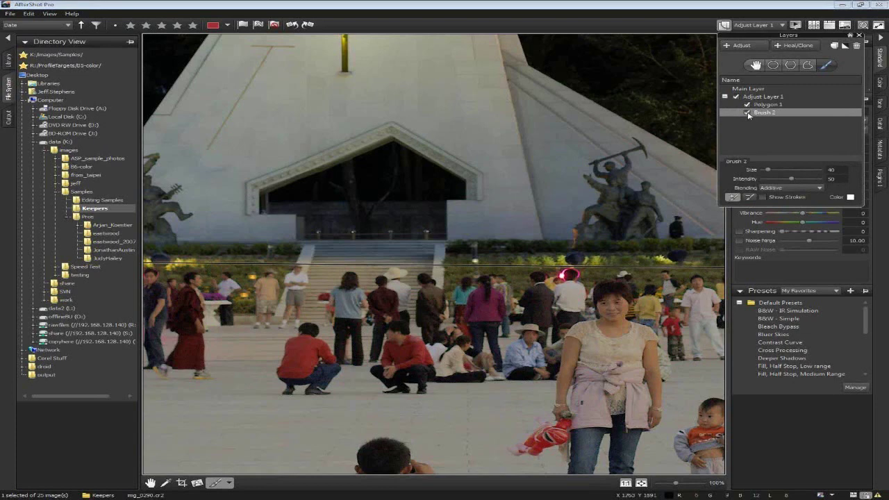
{"action": "left_click", "coordinate": [748, 113]}
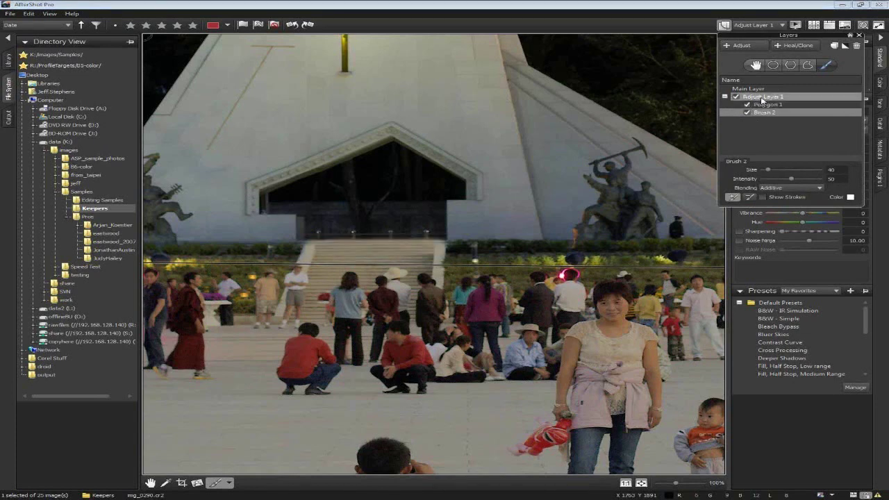
{"action": "left_click", "coordinate": [738, 98]}
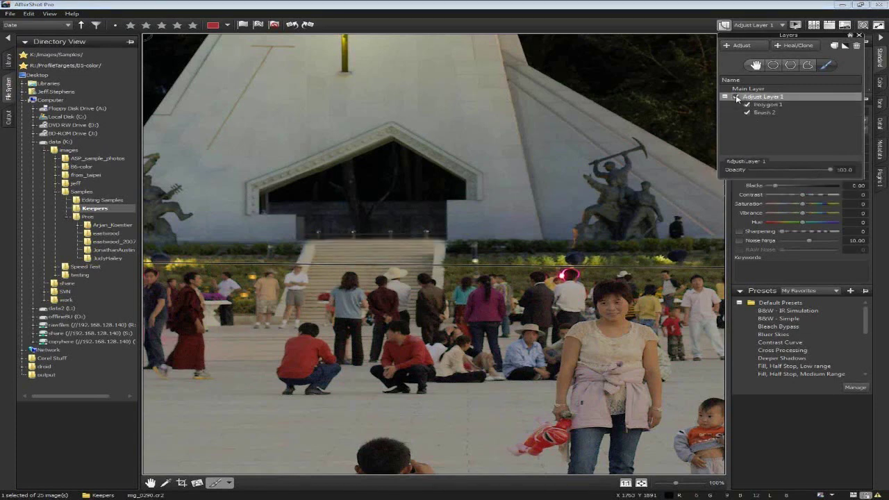
{"action": "left_click", "coordinate": [737, 97]}
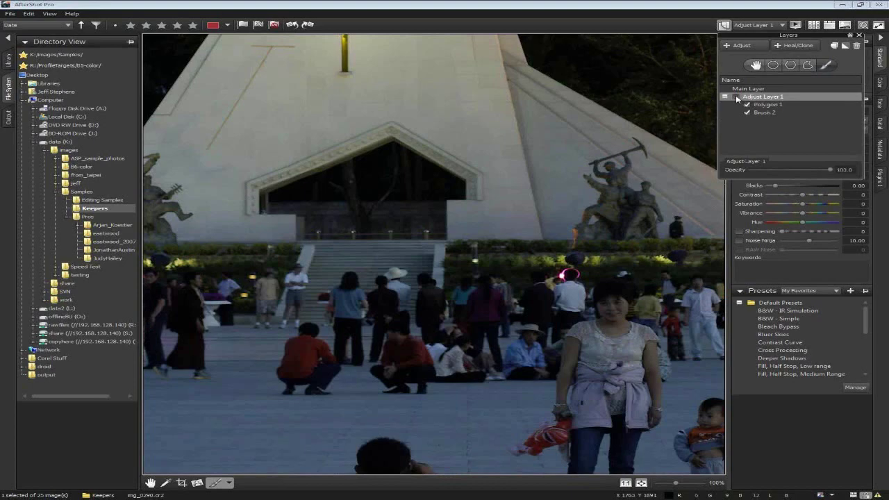
{"action": "left_click", "coordinate": [737, 97]}
{"action": "left_click", "coordinate": [737, 98]}
{"action": "left_click", "coordinate": [737, 98]}
{"action": "left_click", "coordinate": [725, 25]}
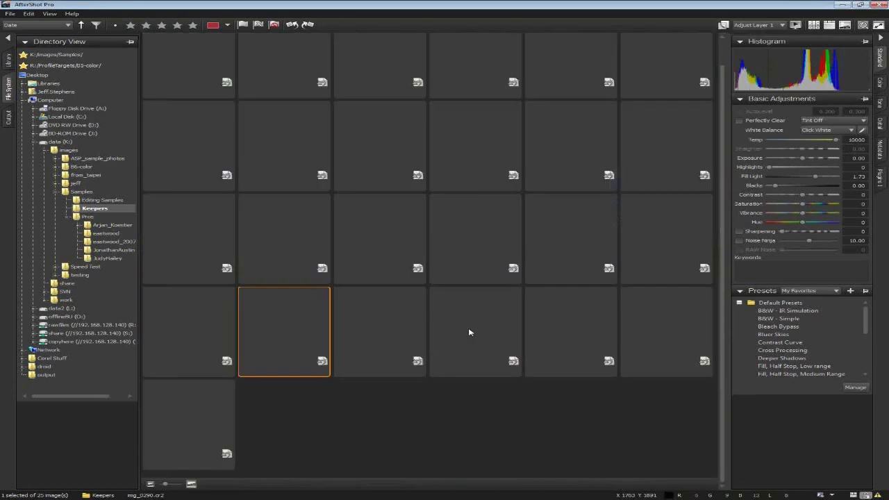
Switch to the combined thumbnail and preview layout and fit the monument photo to the view.
{"action": "double_click", "coordinate": [469, 331]}
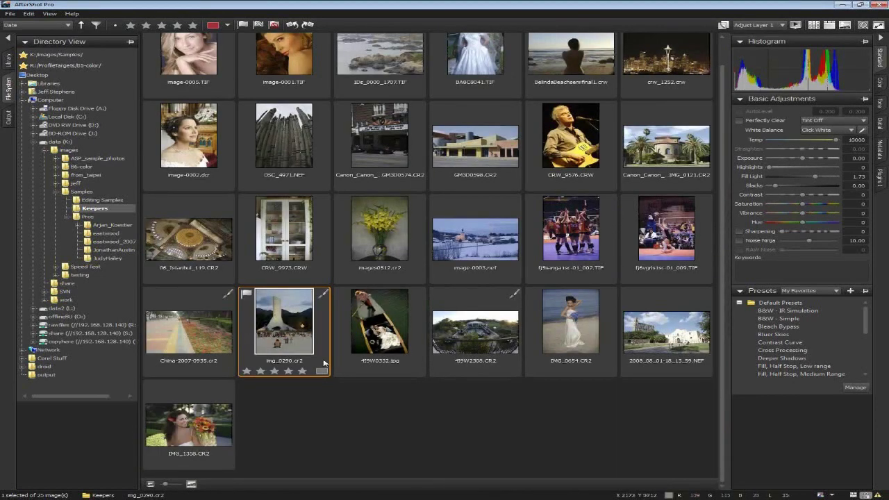
{"action": "left_click", "coordinate": [829, 25]}
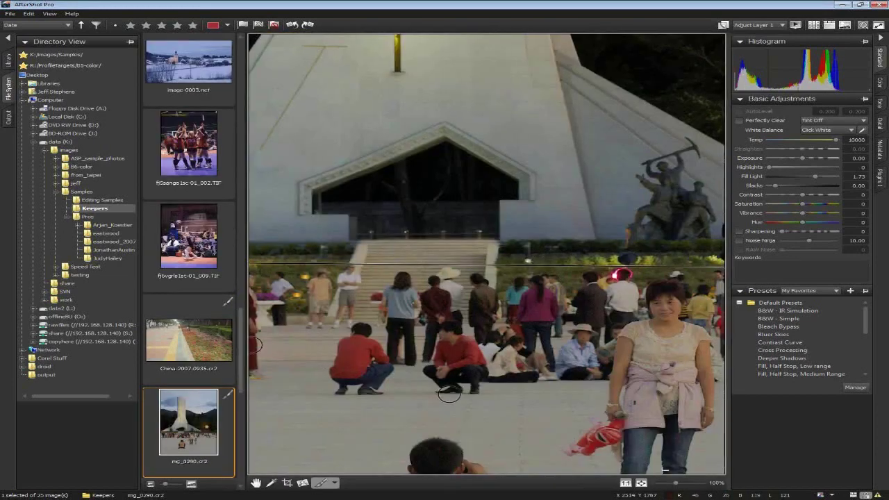
{"action": "left_click", "coordinate": [640, 483]}
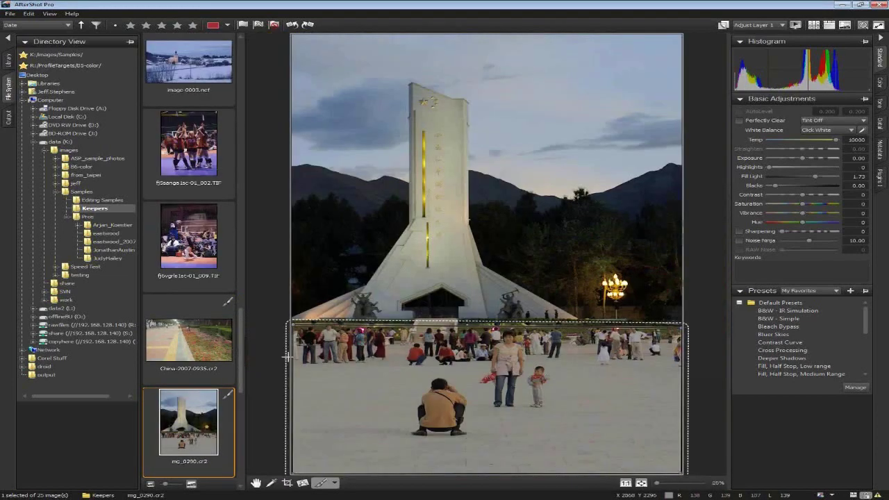
Create a new version of img_0290.cr2 from defaults and rotate it 90 degrees clockwise so it stands upright.
{"action": "scroll", "coordinate": [188, 289], "scroll_direction": "down", "scroll_amount": 2}
{"action": "right_click", "coordinate": [188, 289]}
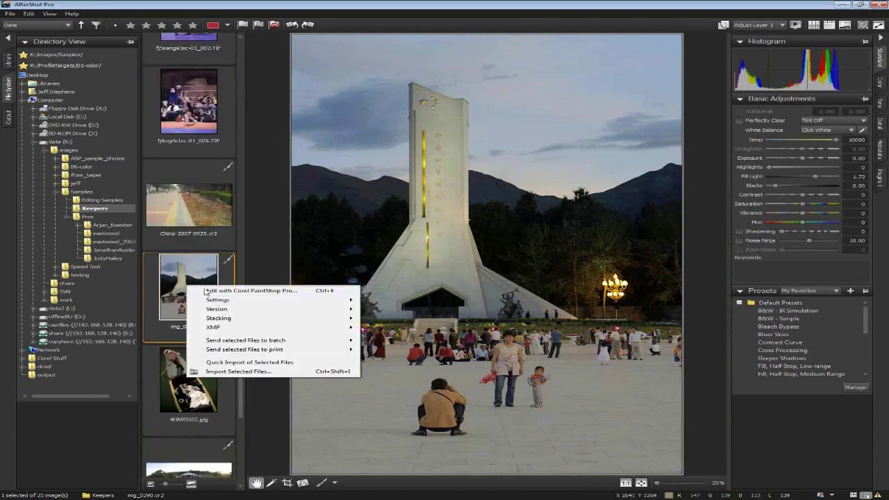
{"action": "mouse_move", "coordinate": [217, 309]}
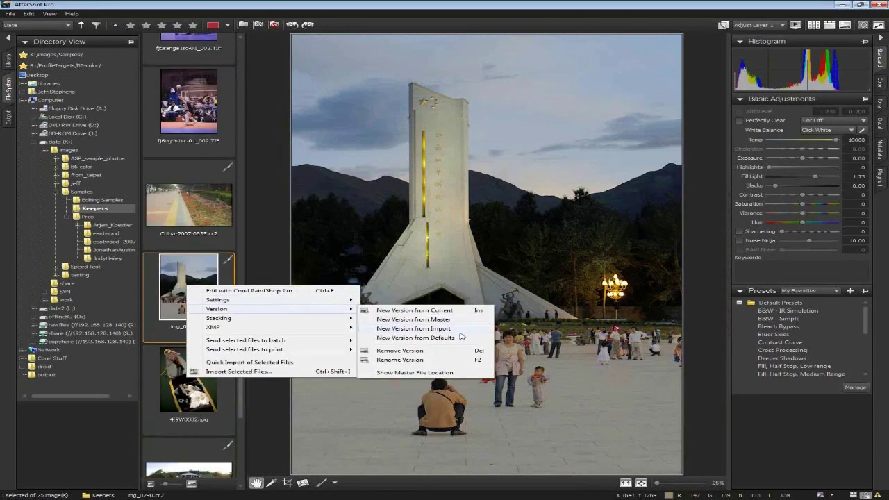
{"action": "left_click", "coordinate": [416, 337]}
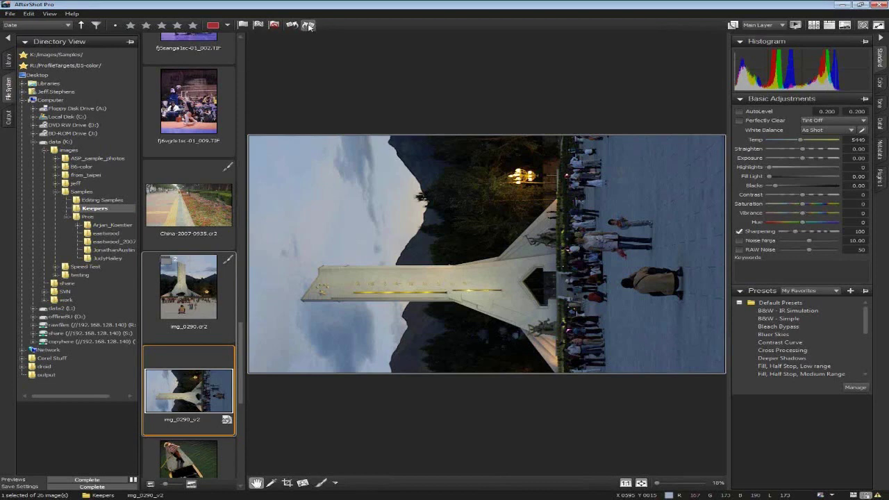
{"action": "left_click", "coordinate": [309, 25]}
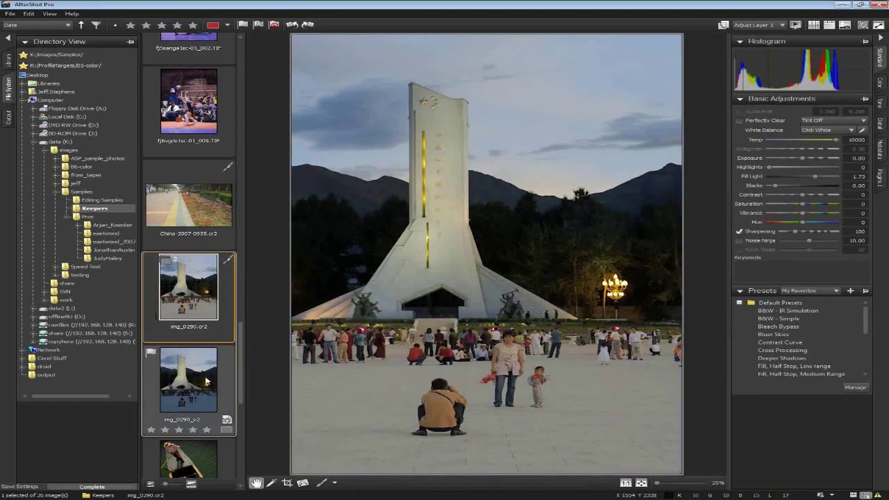
Show the edited monument photo and its default version side by side with the folder browser hidden, and compare the plaza.
{"action": "left_click", "coordinate": [196, 297], "text": "ctrl"}
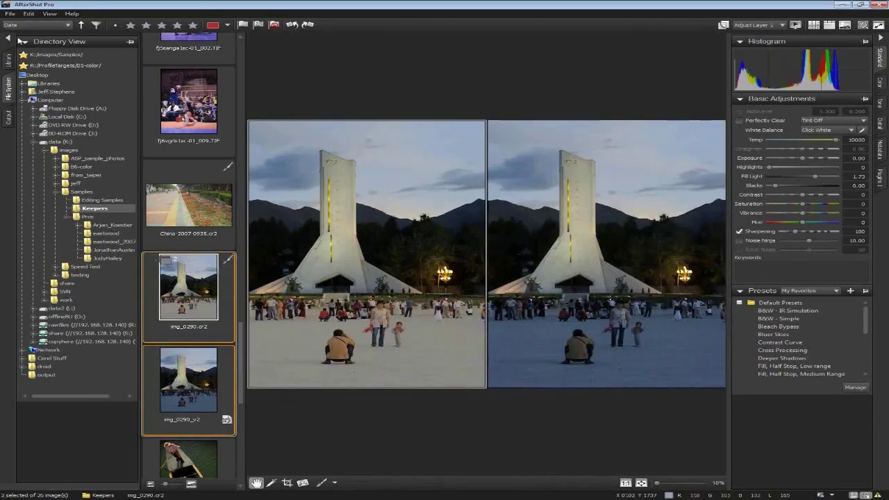
{"action": "left_click", "coordinate": [8, 38]}
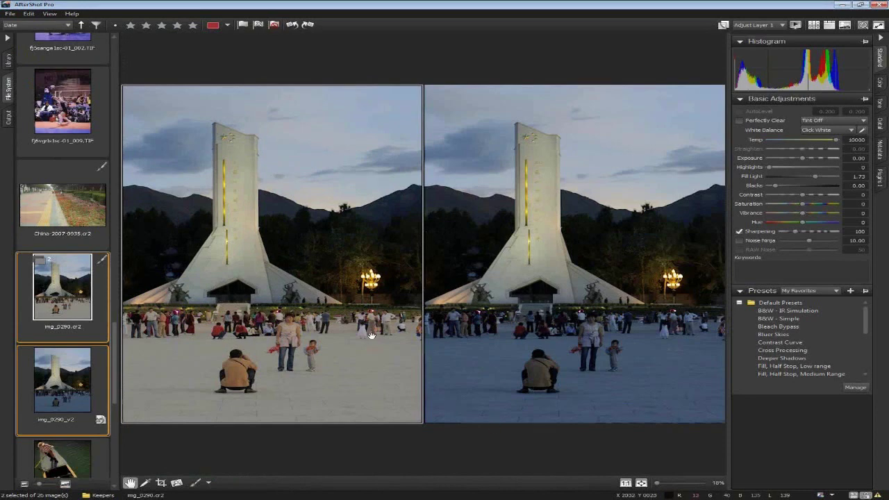
{"action": "left_click", "coordinate": [641, 366]}
{"action": "left_click", "coordinate": [266, 336]}
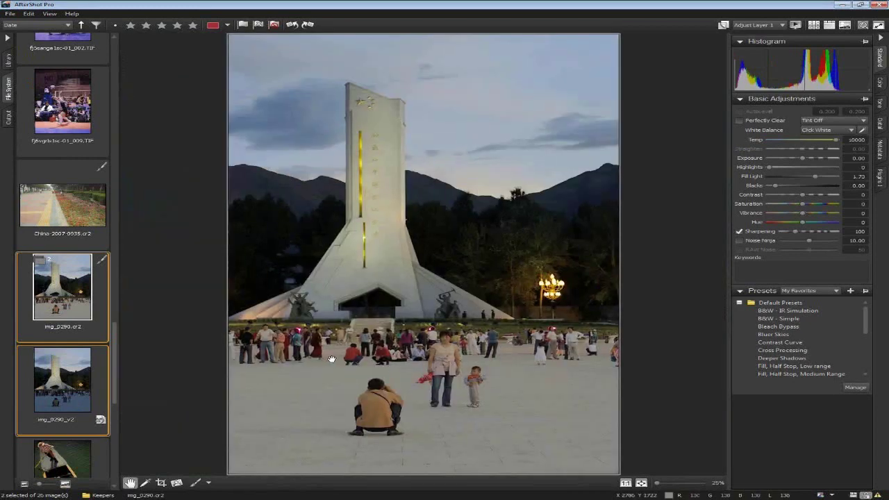
{"action": "left_click", "coordinate": [333, 362]}
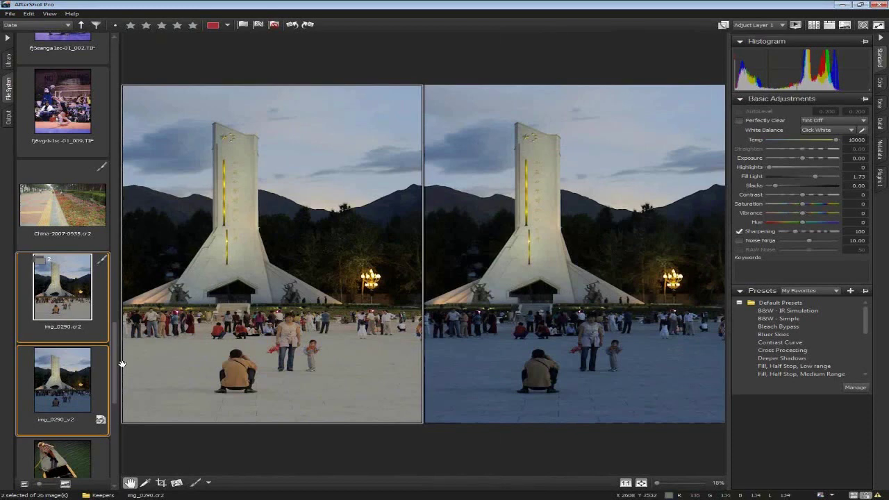
Open the volleyball team photo fj5sanga1sc-01_002.TIF from the thumbnails.
{"action": "scroll", "coordinate": [115, 368], "scroll_direction": "up", "scroll_amount": 1}
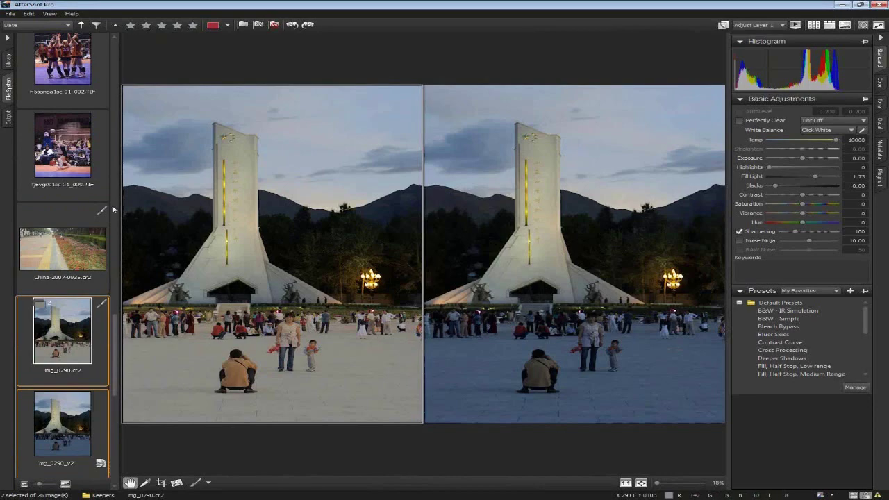
{"action": "scroll", "coordinate": [116, 314], "scroll_direction": "up", "scroll_amount": 3}
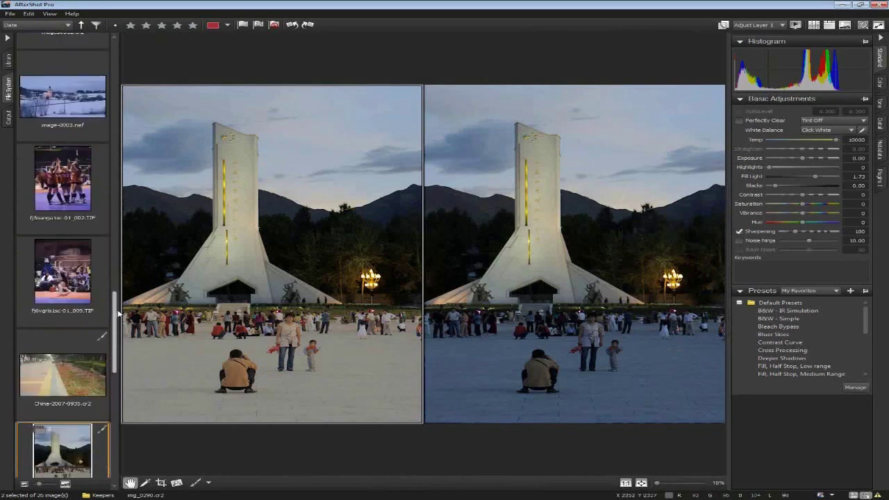
{"action": "key", "text": "c"}
{"action": "left_click", "coordinate": [64, 179]}
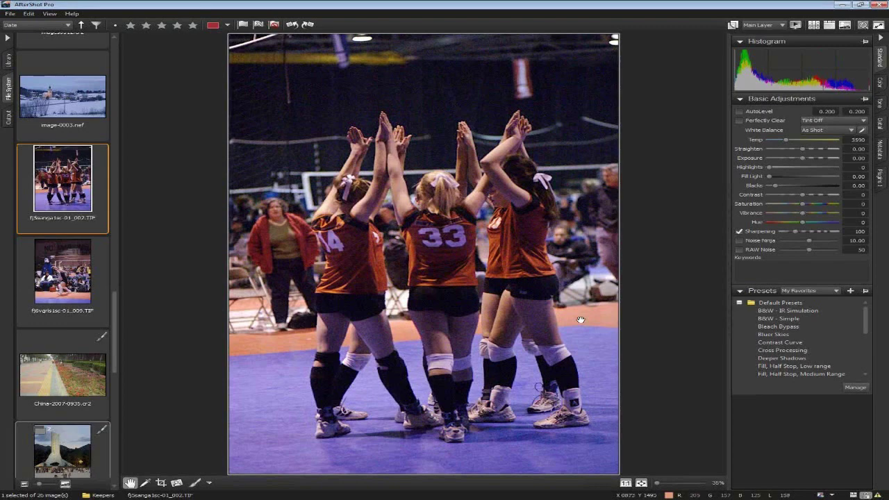
Examine the noise around the players' raised arms and in the dark background at 100% zoom.
{"action": "left_click", "coordinate": [453, 138]}
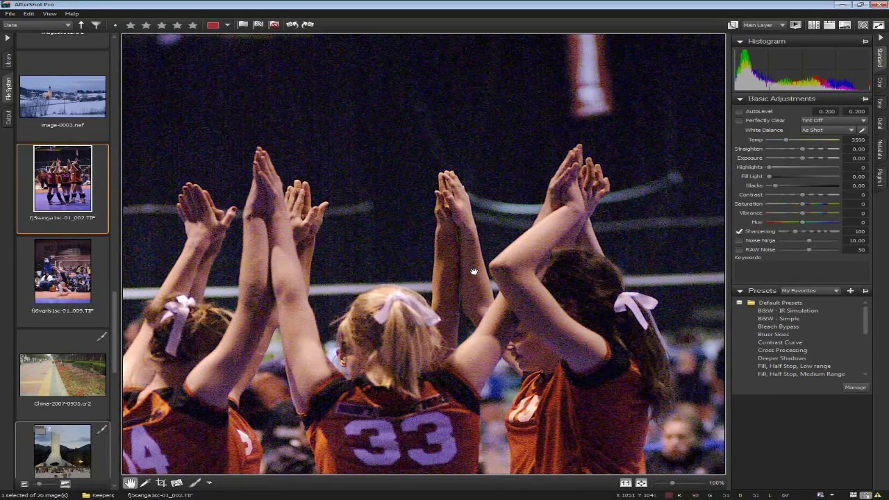
{"action": "left_click_drag", "start_coordinate": [473, 270], "coordinate": [493, 257]}
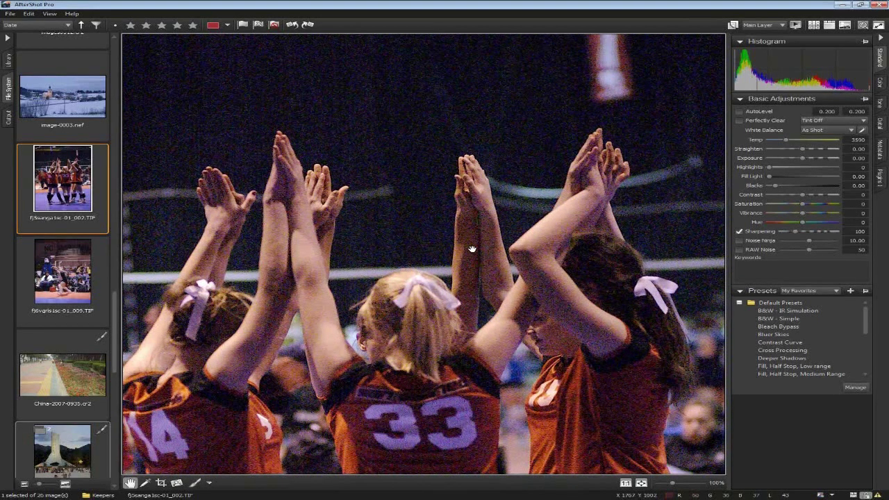
{"action": "mouse_move", "coordinate": [367, 190]}
{"action": "left_click_drag", "start_coordinate": [628, 396], "coordinate": [590, 345]}
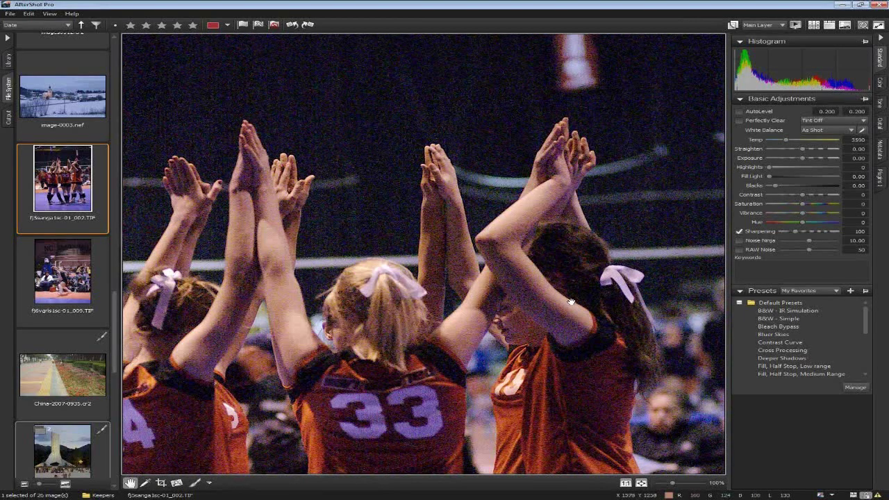
{"action": "scroll", "coordinate": [571, 302], "scroll_direction": "up", "scroll_amount": 2}
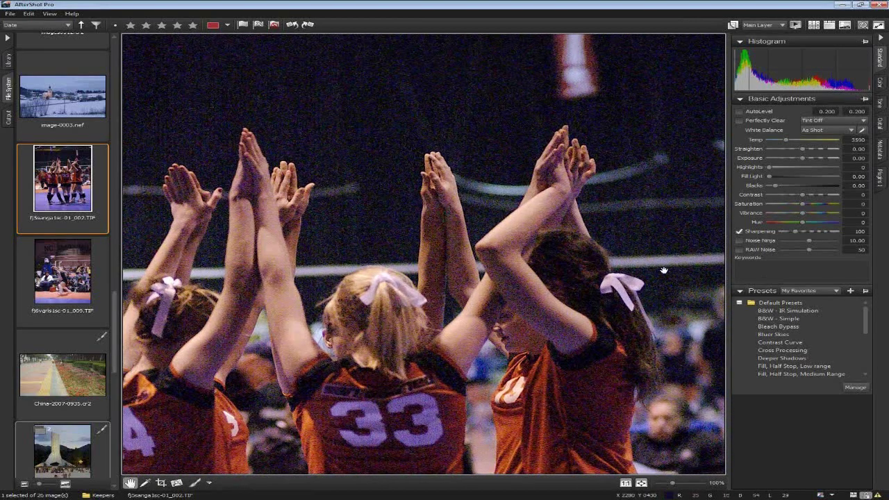
Turn on RAW Noise reduction for the volleyball team photo and compare the dark background with it off and on.
{"action": "left_click", "coordinate": [740, 249]}
{"action": "scroll", "coordinate": [625, 257], "scroll_direction": "up", "scroll_amount": 4}
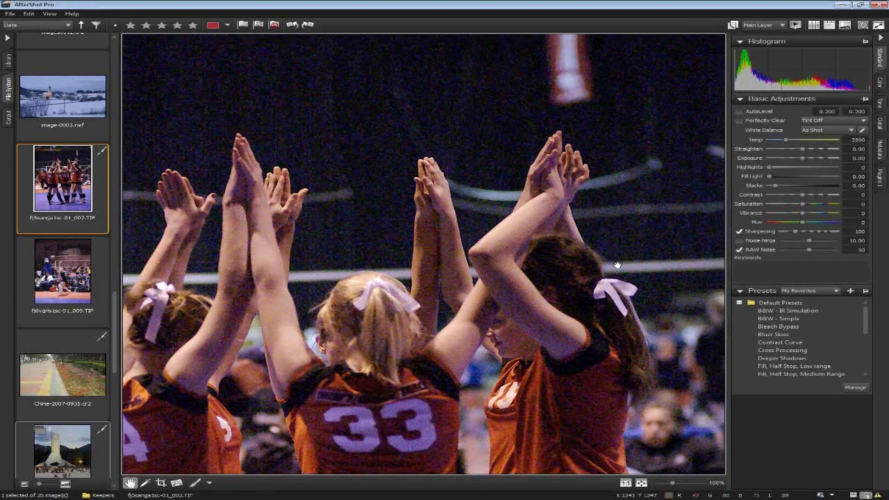
{"action": "left_click", "coordinate": [739, 250]}
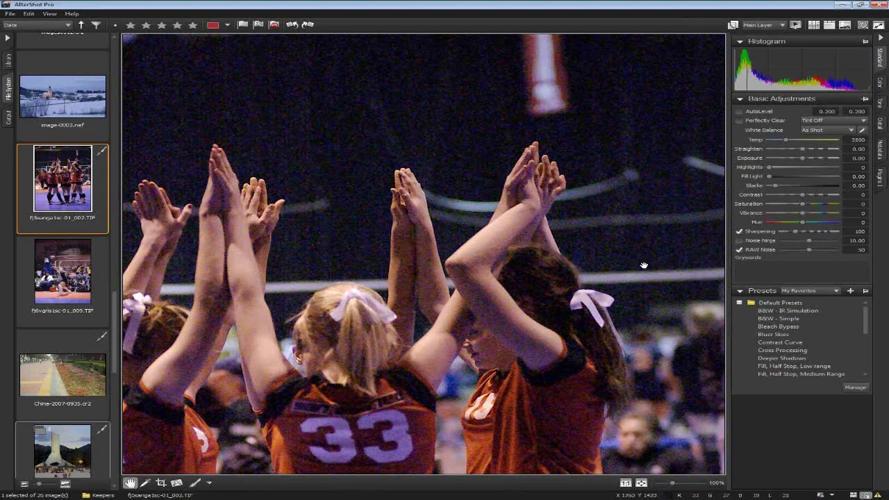
{"action": "scroll", "coordinate": [625, 257], "scroll_direction": "up", "scroll_amount": 3}
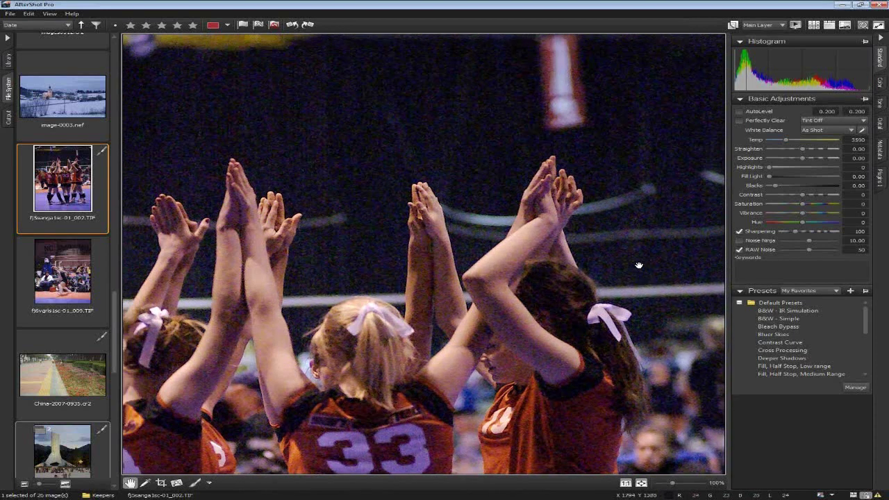
Turn on Noise Ninja for the team photo at strength 5.77 and set RAW Noise to 30.
{"action": "scroll", "coordinate": [572, 236], "scroll_direction": "down", "scroll_amount": 3}
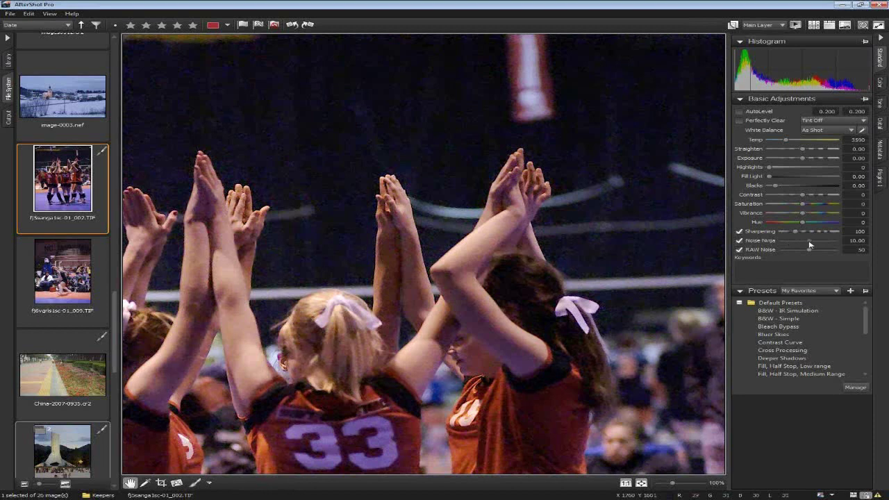
{"action": "left_click_drag", "start_coordinate": [802, 246], "coordinate": [797, 254]}
{"action": "left_click_drag", "start_coordinate": [408, 276], "coordinate": [433, 296]}
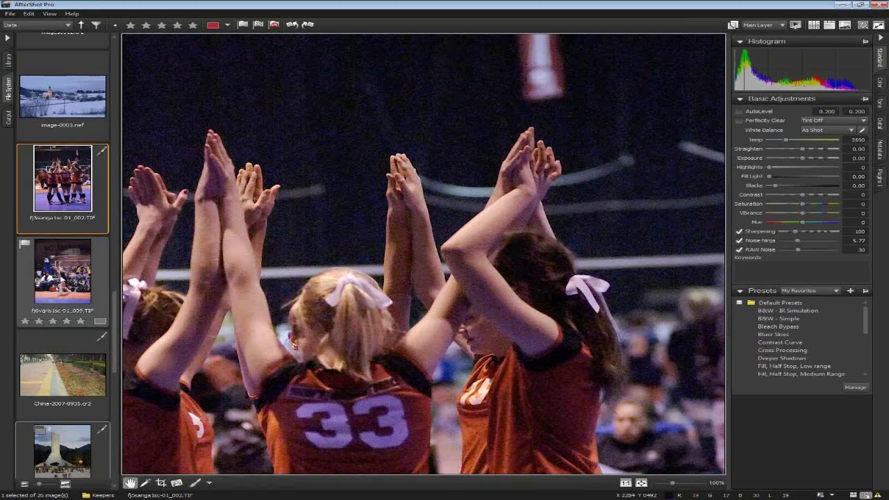
Open fj6vgrls1sc-01_009.TIF, apply the team photo's adjustments with Noise Ninja 5.77 and RAW Noise 30, and inspect the player at 100%.
{"action": "left_click", "coordinate": [61, 279]}
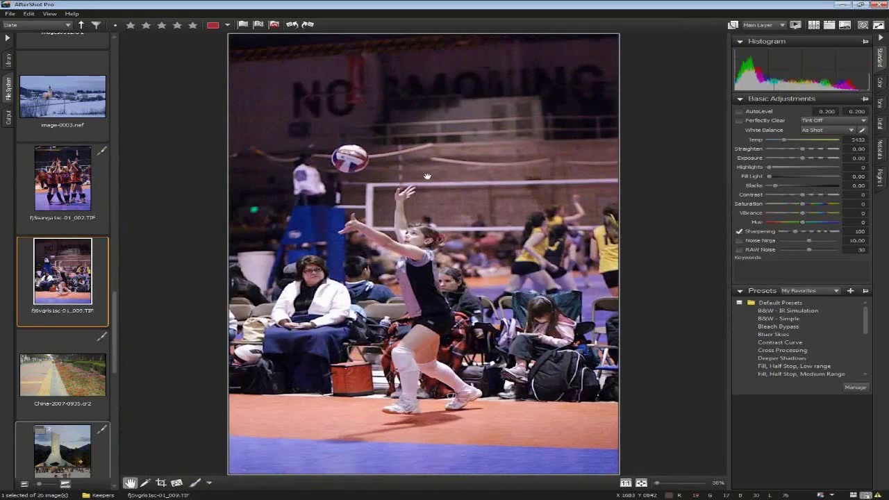
{"action": "left_click", "coordinate": [427, 176]}
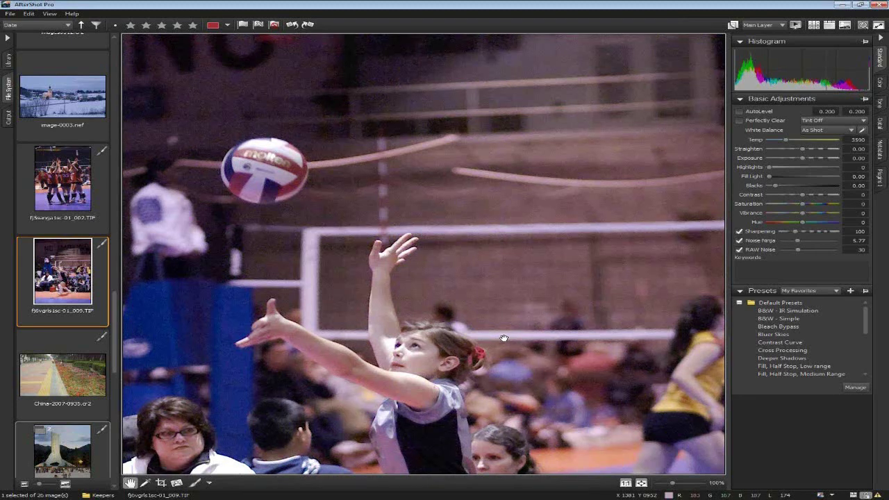
{"action": "scroll", "coordinate": [514, 337], "scroll_direction": "down", "scroll_amount": 2}
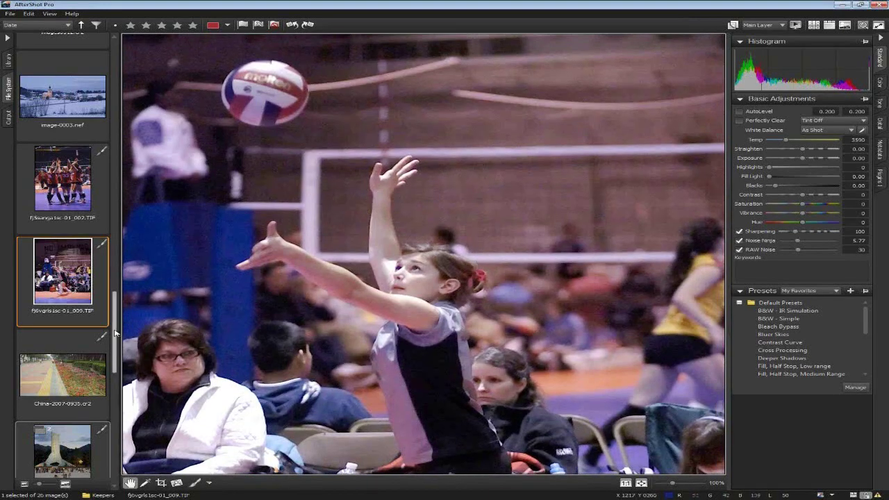
Open the snowy village photo image-0003.nef and set its Click White balance from the snow in the foreground field.
{"action": "scroll", "coordinate": [118, 316], "scroll_direction": "up", "scroll_amount": 1}
{"action": "scroll", "coordinate": [95, 237], "scroll_direction": "up", "scroll_amount": 1}
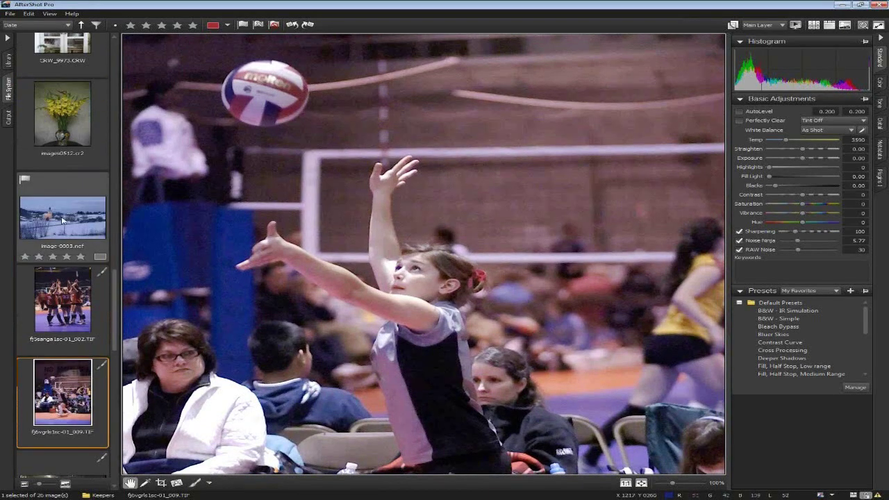
{"action": "left_click", "coordinate": [63, 221]}
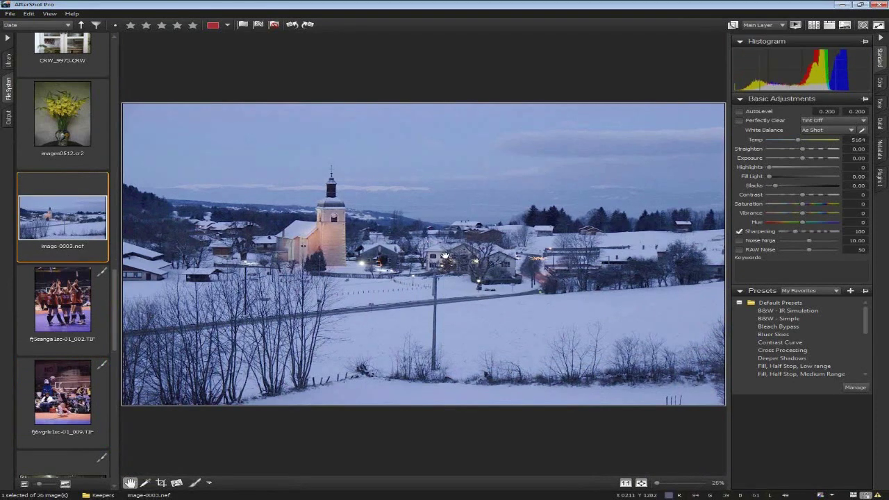
{"action": "left_click", "coordinate": [862, 131]}
{"action": "left_click", "coordinate": [466, 321]}
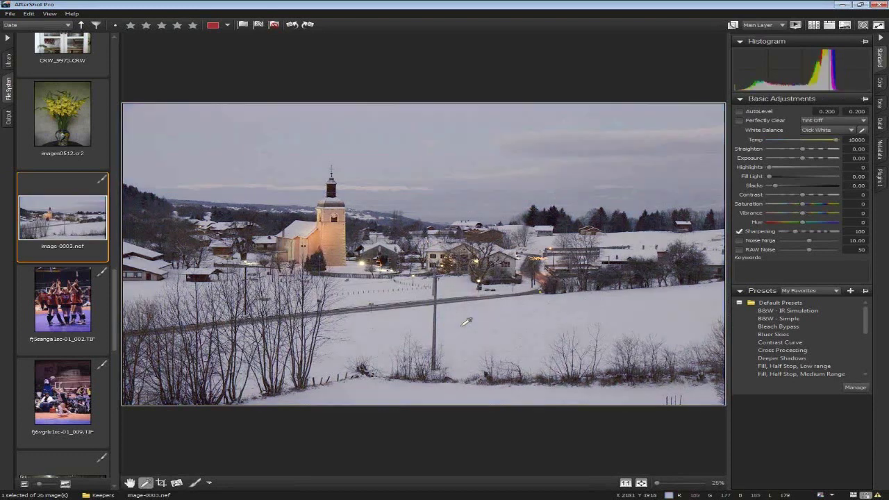
{"action": "key", "text": "Escape"}
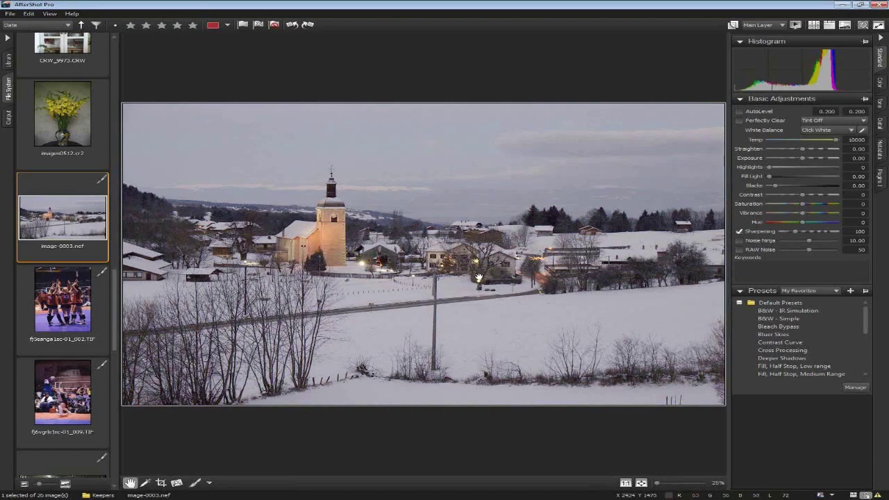
Inspect the noise in the village photo's sky, houses and church at 100% zoom and turn on Noise Ninja at 10.00.
{"action": "left_click", "coordinate": [435, 240]}
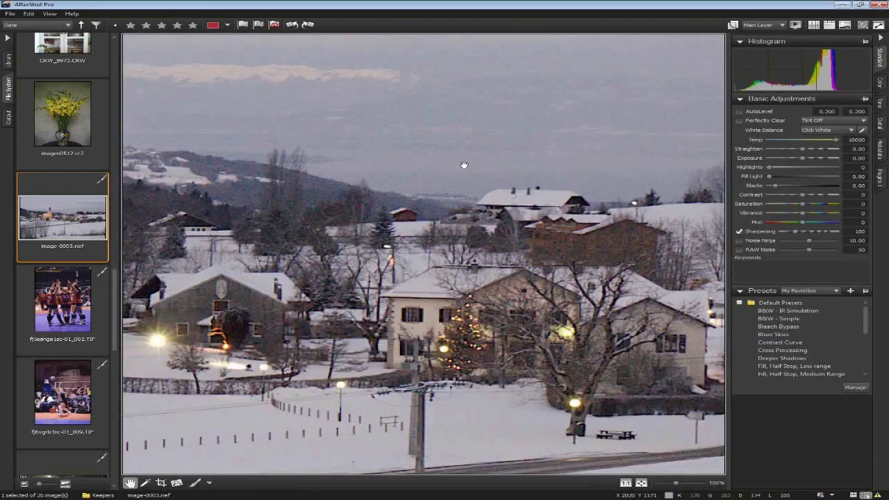
{"action": "left_click_drag", "start_coordinate": [464, 174], "coordinate": [486, 273]}
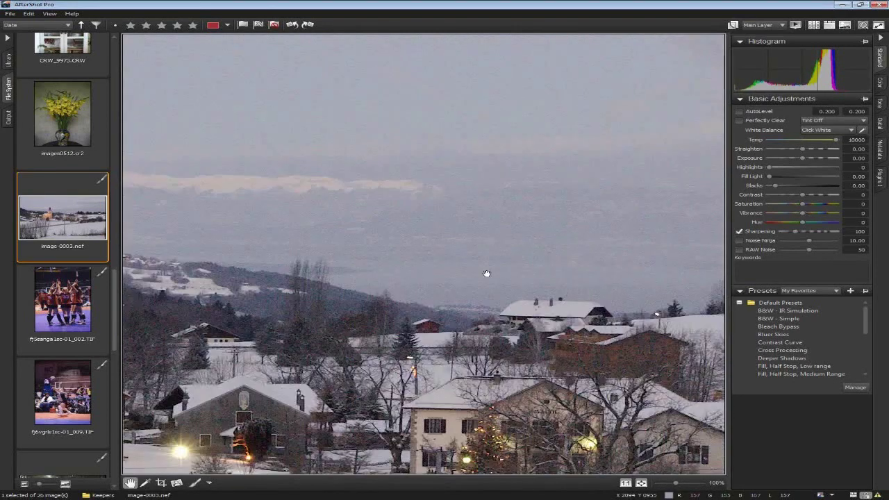
{"action": "left_click_drag", "start_coordinate": [468, 203], "coordinate": [477, 159]}
{"action": "left_click_drag", "start_coordinate": [482, 473], "coordinate": [481, 336]}
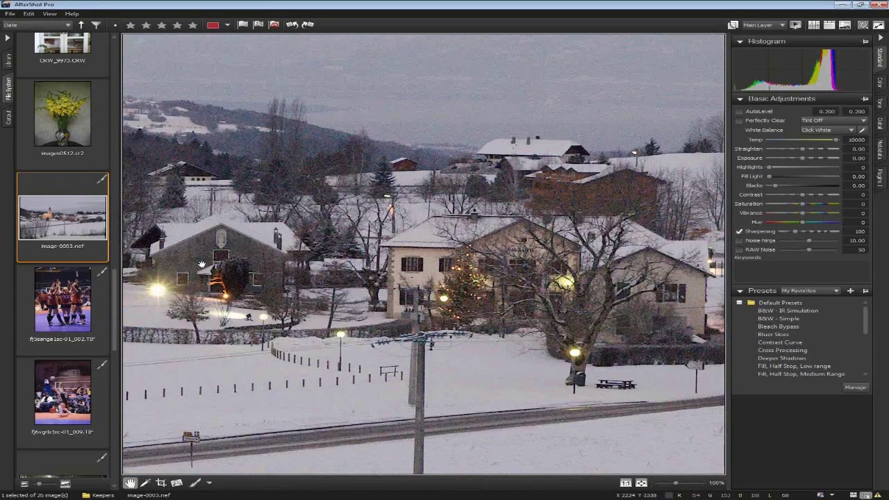
{"action": "left_click_drag", "start_coordinate": [306, 327], "coordinate": [572, 253]}
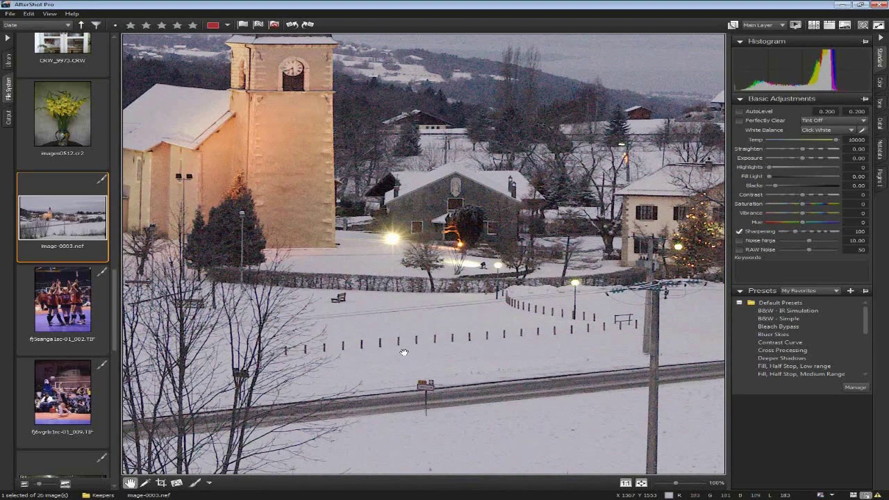
{"action": "left_click_drag", "start_coordinate": [391, 326], "coordinate": [397, 326]}
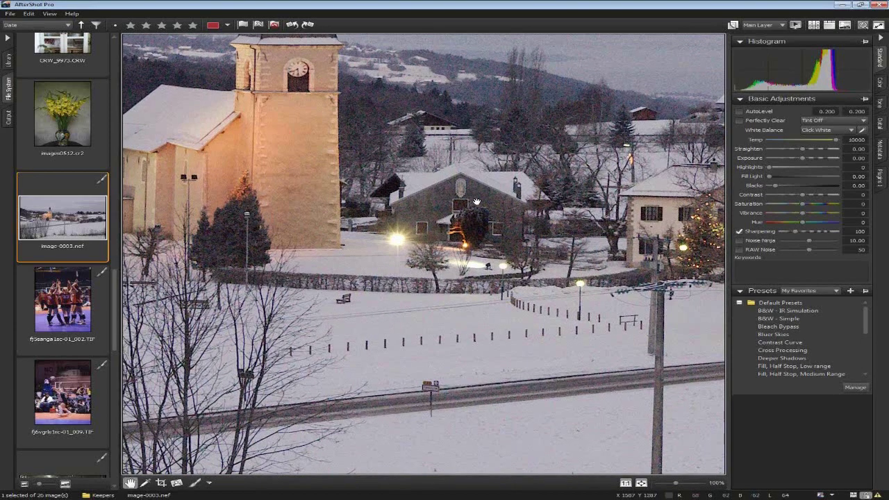
{"action": "left_click_drag", "start_coordinate": [259, 94], "coordinate": [246, 107]}
{"action": "left_click", "coordinate": [739, 240]}
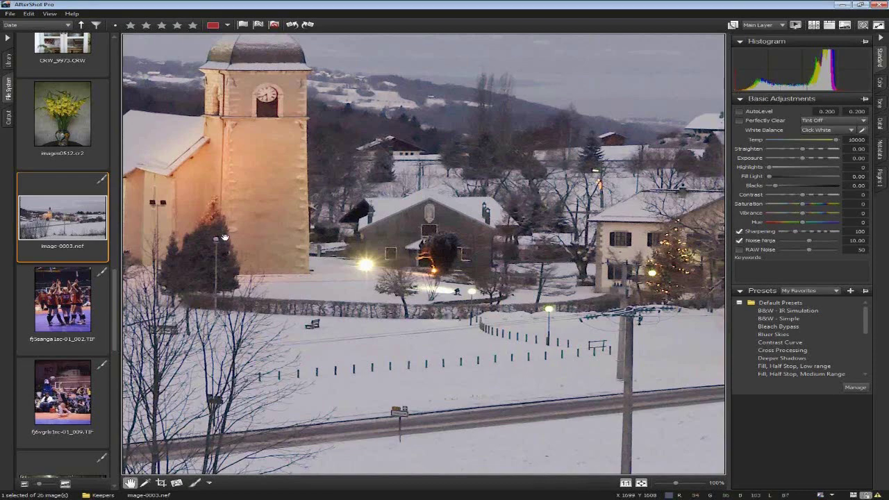
Open the flower photo images0512.cr2 and set its saturation to 47 and contrast to 65.
{"action": "mouse_move", "coordinate": [25, 151]}
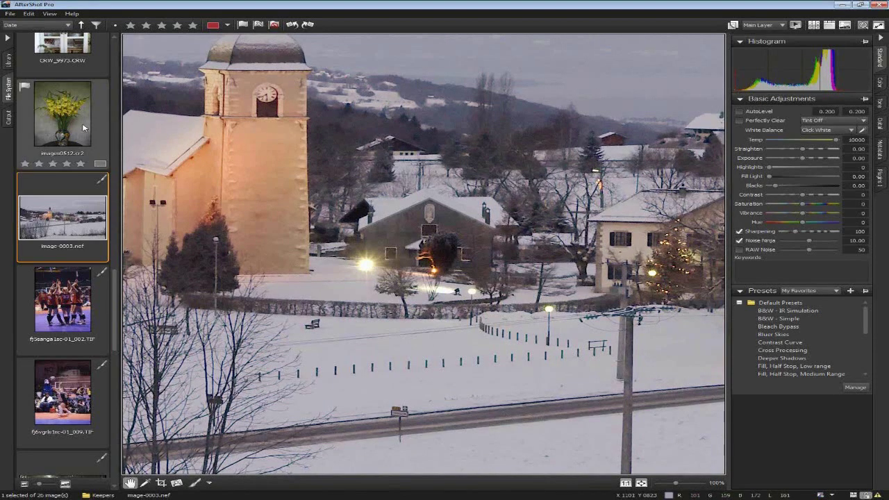
{"action": "key", "text": "Up"}
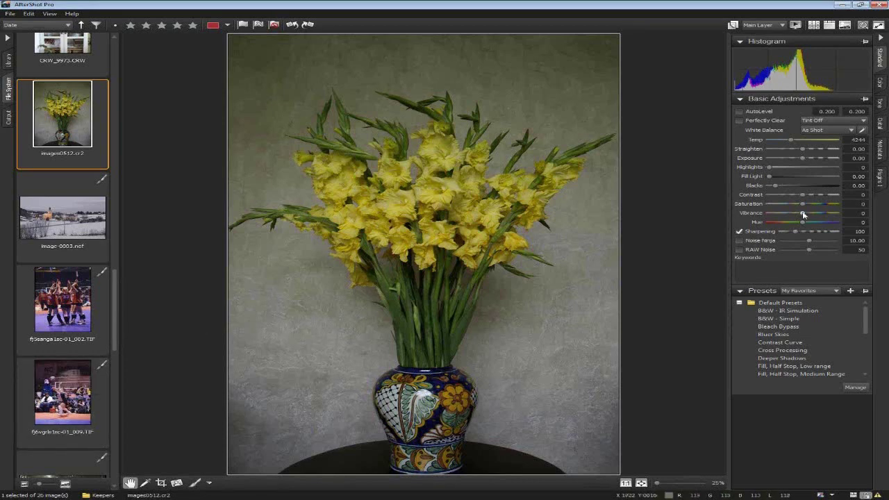
{"action": "left_click_drag", "start_coordinate": [804, 206], "coordinate": [819, 207]}
{"action": "scroll", "coordinate": [803, 197], "scroll_direction": "up", "scroll_amount": 5}
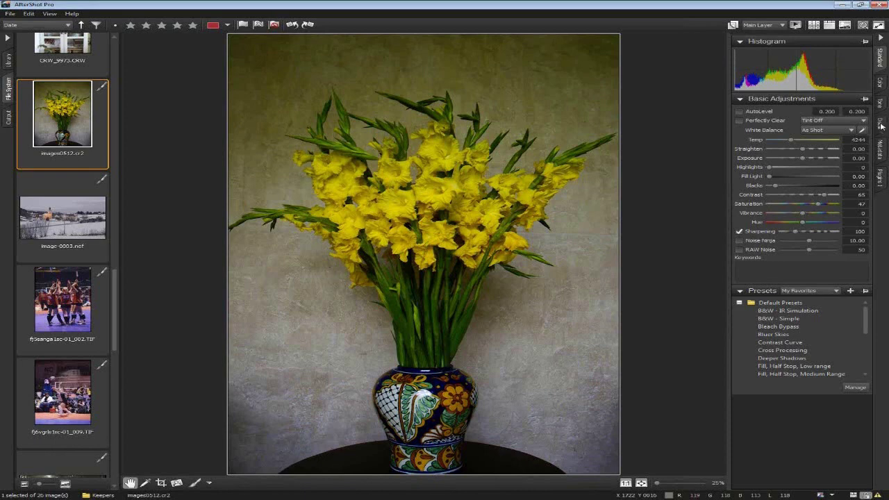
Enable vignette correction on the flower photo with strength -1.13 to darken its corners.
{"action": "left_click", "coordinate": [881, 123]}
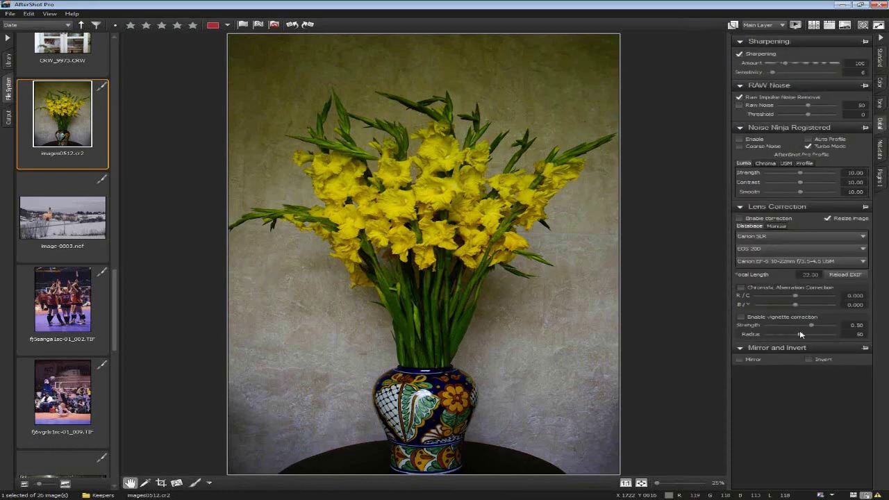
{"action": "left_click", "coordinate": [790, 320]}
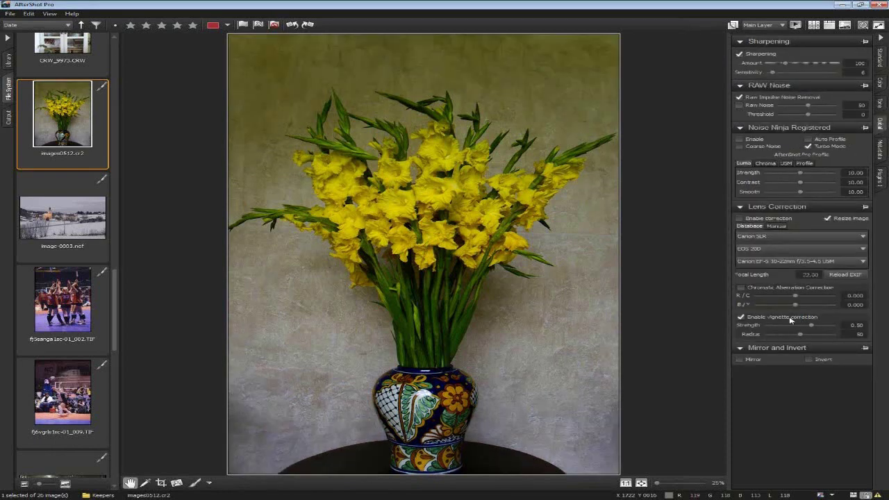
{"action": "left_click", "coordinate": [791, 320]}
{"action": "left_click_drag", "start_coordinate": [780, 328], "coordinate": [773, 328]}
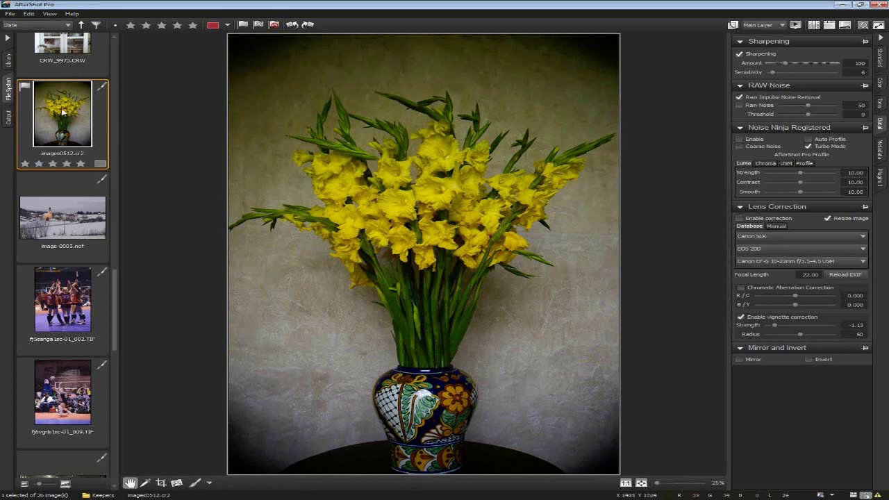
Send the flower photo to Corel PaintShop Pro X4 and add a black picture frame with a white, rough-edged mat.
{"action": "right_click", "coordinate": [62, 110]}
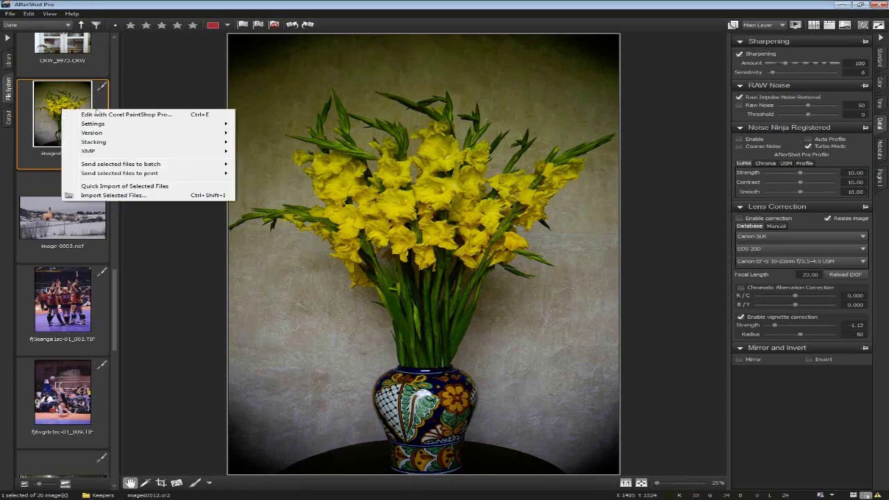
{"action": "left_click", "coordinate": [206, 116]}
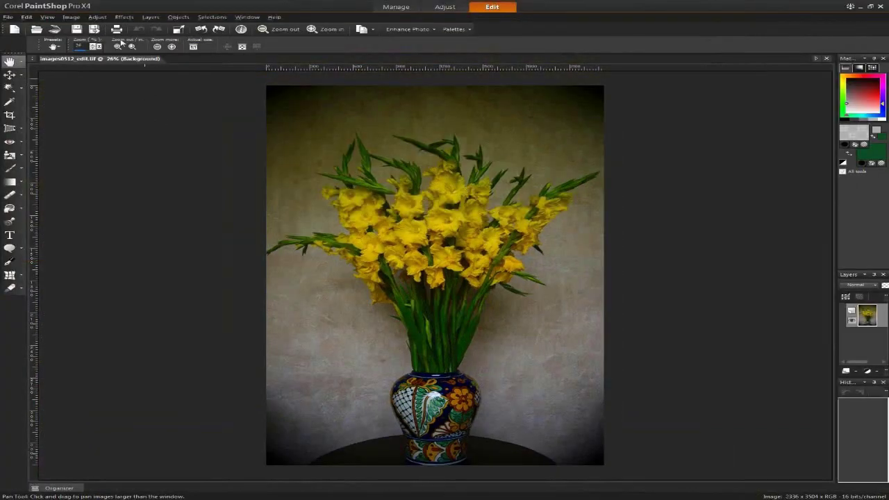
{"action": "left_click", "coordinate": [71, 18]}
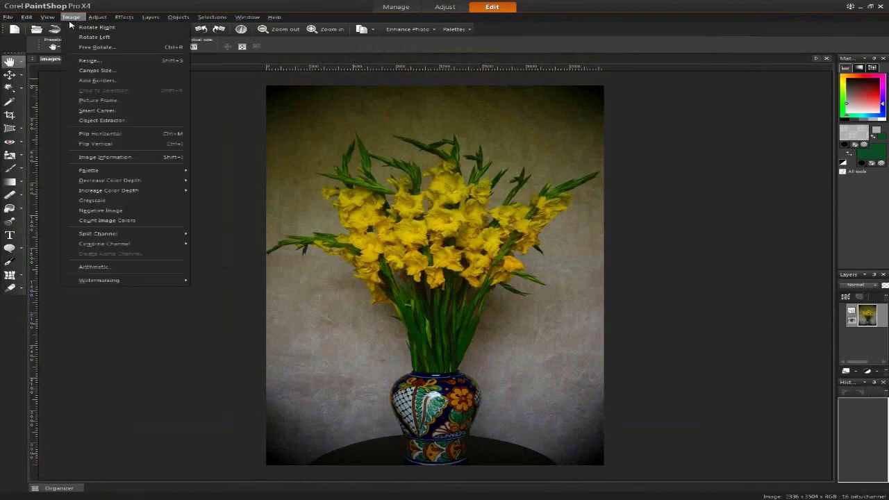
{"action": "left_click", "coordinate": [118, 104]}
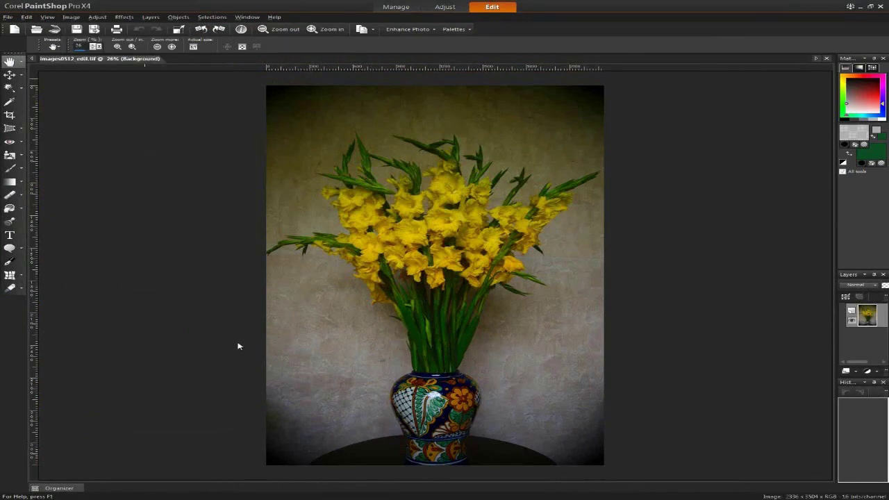
{"action": "left_click", "coordinate": [338, 314]}
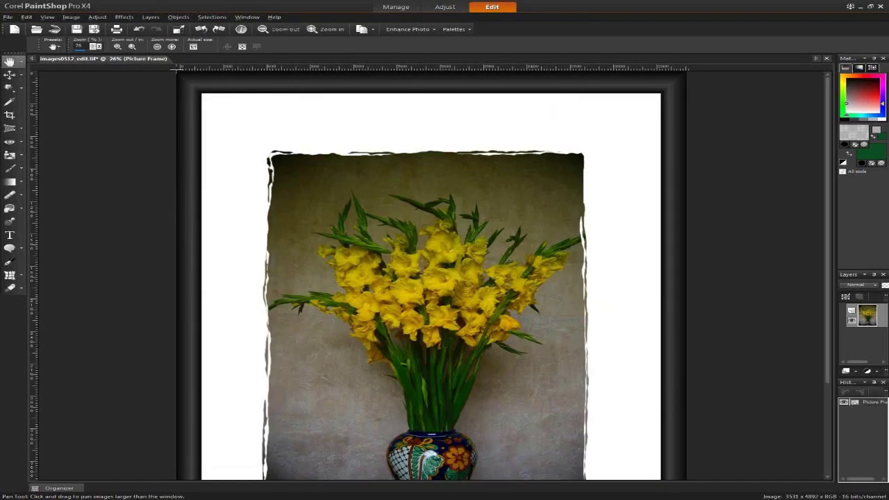
{"action": "left_click", "coordinate": [157, 46]}
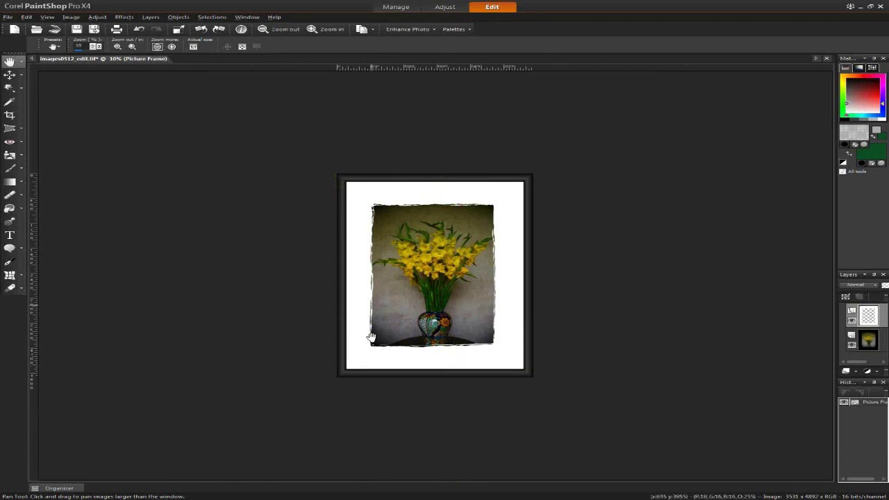
Save the framed images0512_edit.tif as a merged image, switch back to AfterShot Pro and display the saved version.
{"action": "key", "text": "ctrl+s"}
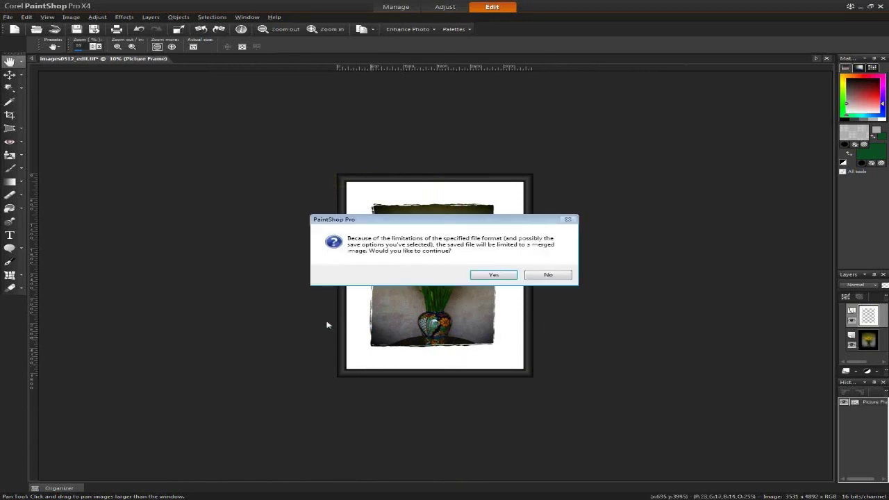
{"action": "left_click", "coordinate": [503, 278]}
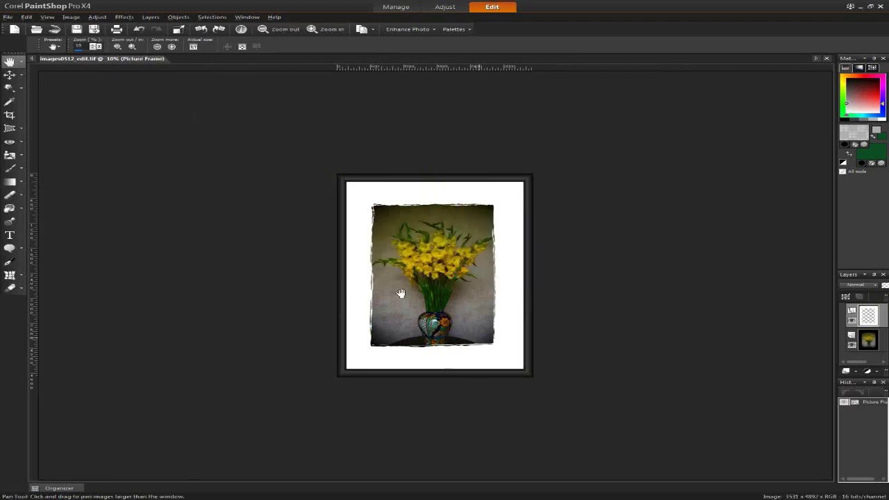
{"action": "key", "text": "alt+Tab"}
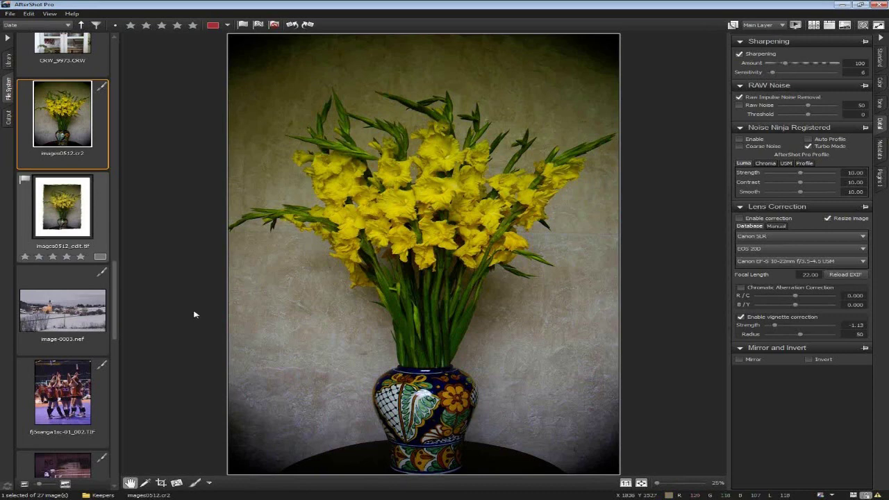
{"action": "key", "text": "Down"}
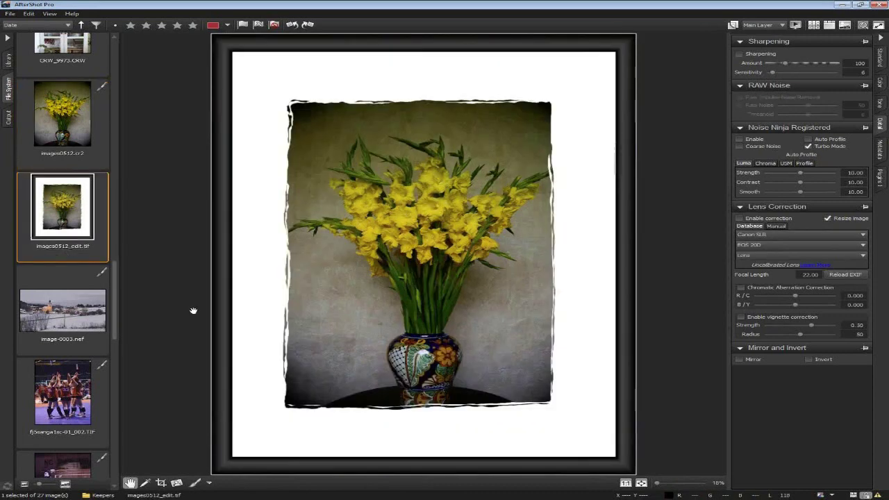
Open the External Editor preferences and examine the list of available editing programs.
{"action": "left_click", "coordinate": [11, 14]}
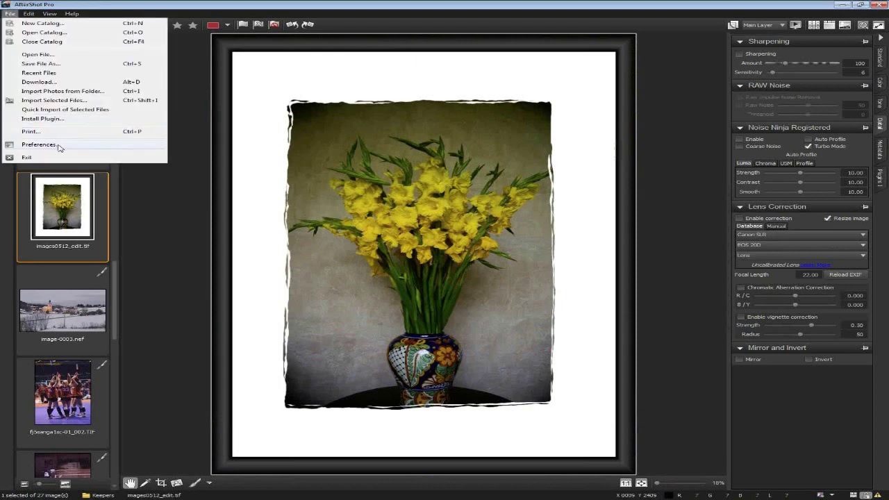
{"action": "left_click", "coordinate": [39, 144]}
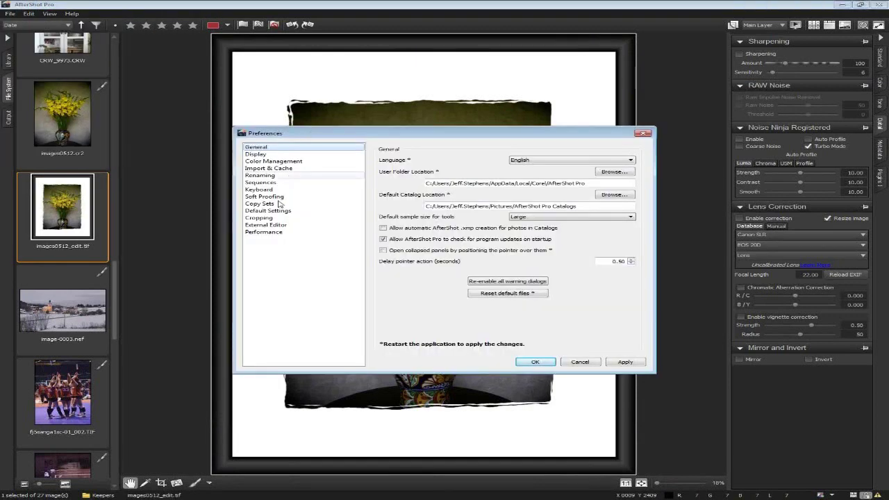
{"action": "left_click", "coordinate": [275, 226]}
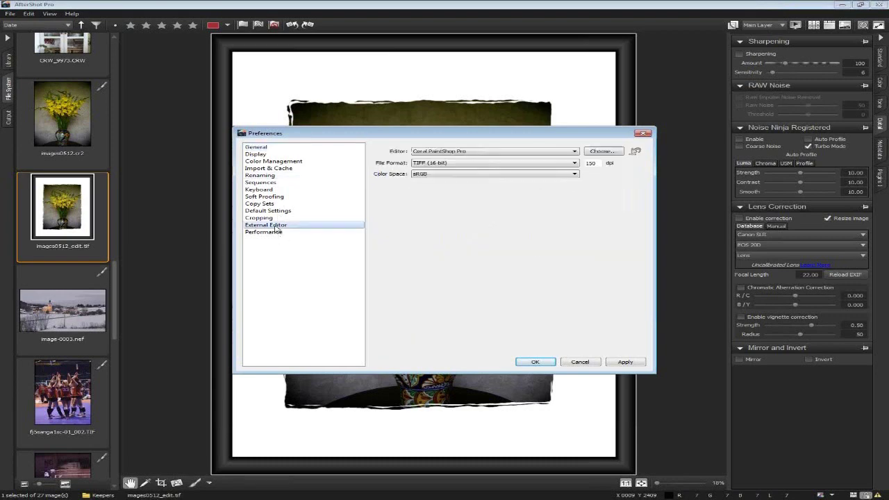
{"action": "left_click", "coordinate": [498, 152]}
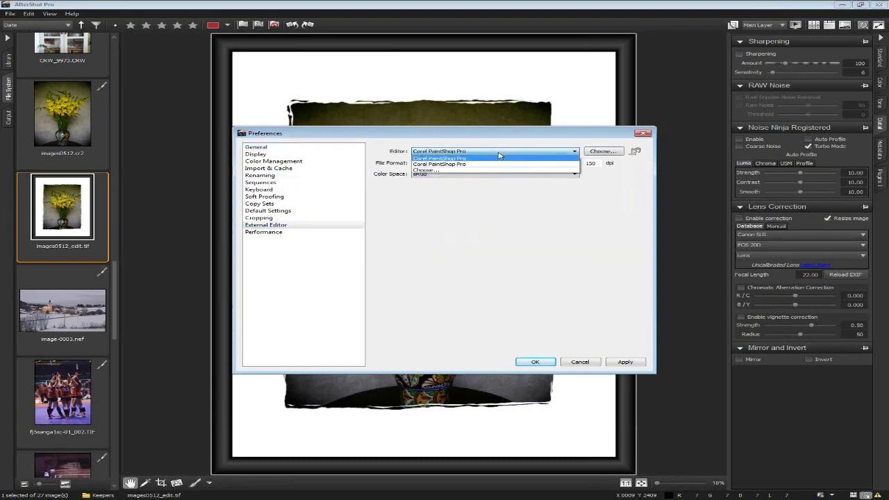
{"action": "left_click", "coordinate": [505, 155]}
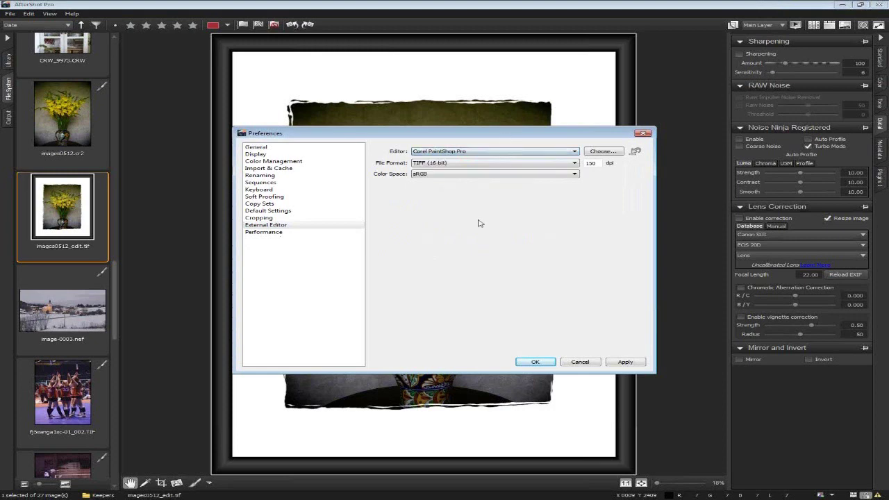
{"action": "left_click", "coordinate": [561, 152]}
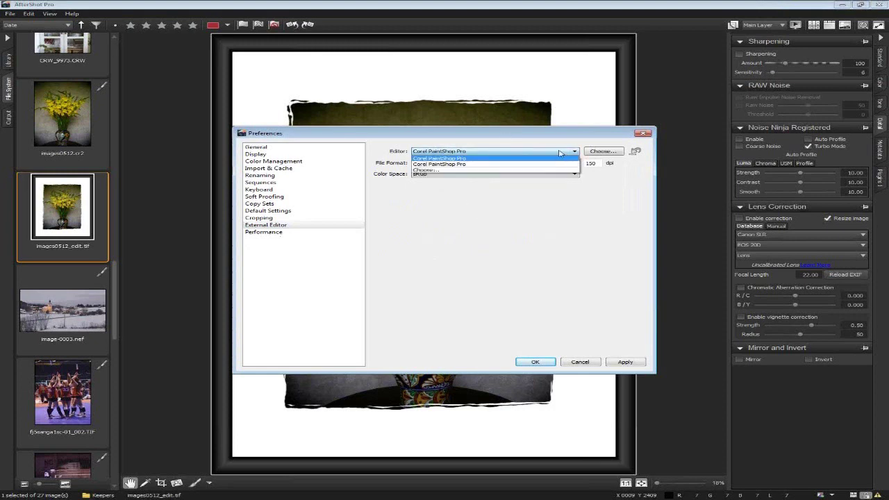
{"action": "left_click", "coordinate": [556, 151]}
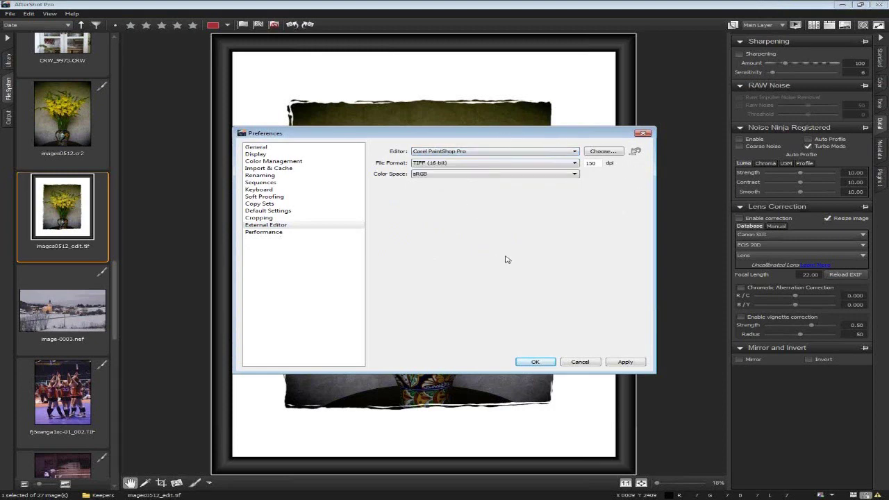
Examine the file format and color space choices for images sent to the external editor.
{"action": "left_click_drag", "start_coordinate": [457, 138], "coordinate": [437, 145]}
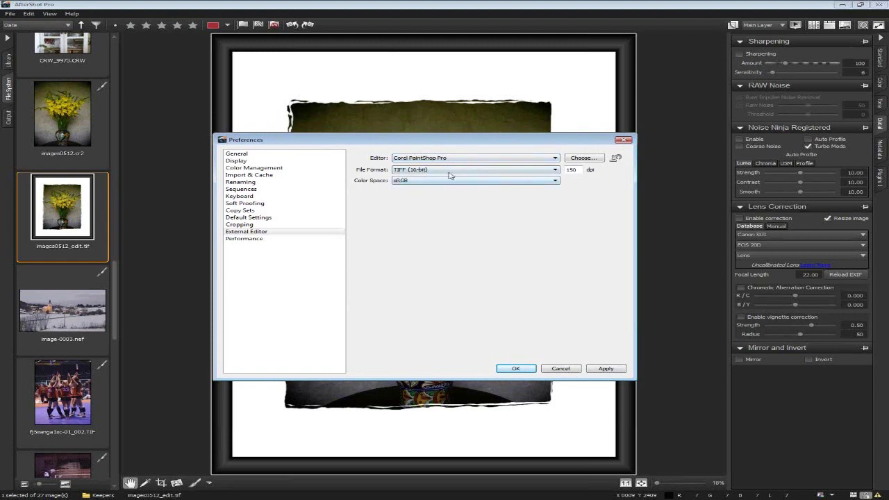
{"action": "left_click", "coordinate": [431, 172]}
{"action": "left_click", "coordinate": [425, 178]}
{"action": "left_click", "coordinate": [411, 182]}
{"action": "left_click", "coordinate": [411, 184]}
Assign the keyboard shortcut Alt+B to the Blue Label action and save the preferences.
{"action": "left_click", "coordinate": [244, 197]}
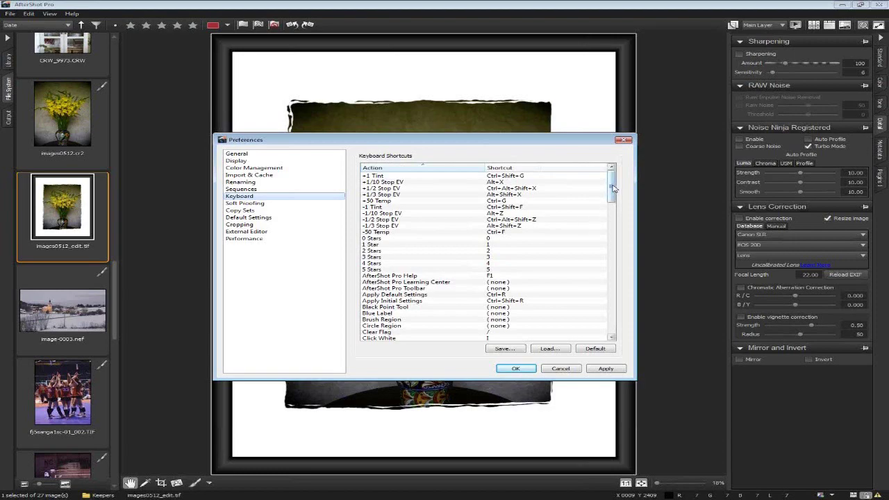
{"action": "mouse_move", "coordinate": [612, 188]}
{"action": "left_mouse_down"}
{"action": "mouse_move", "coordinate": [607, 297]}
{"action": "mouse_move", "coordinate": [609, 202]}
{"action": "left_mouse_up"}
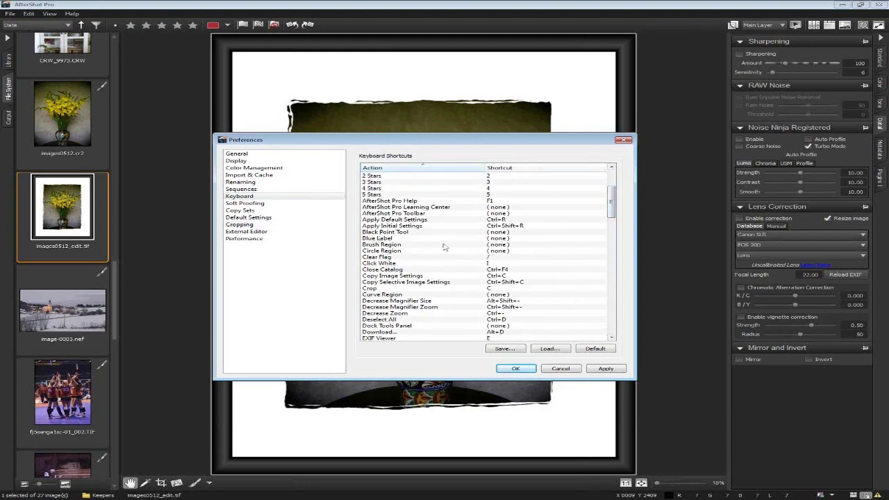
{"action": "double_click", "coordinate": [501, 240]}
{"action": "key", "text": "alt+r"}
{"action": "left_click", "coordinate": [531, 238]}
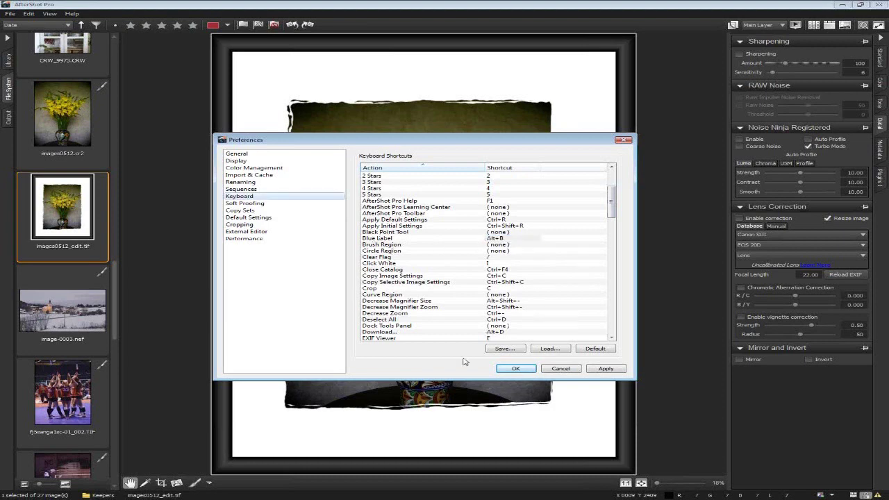
{"action": "left_click", "coordinate": [515, 368]}
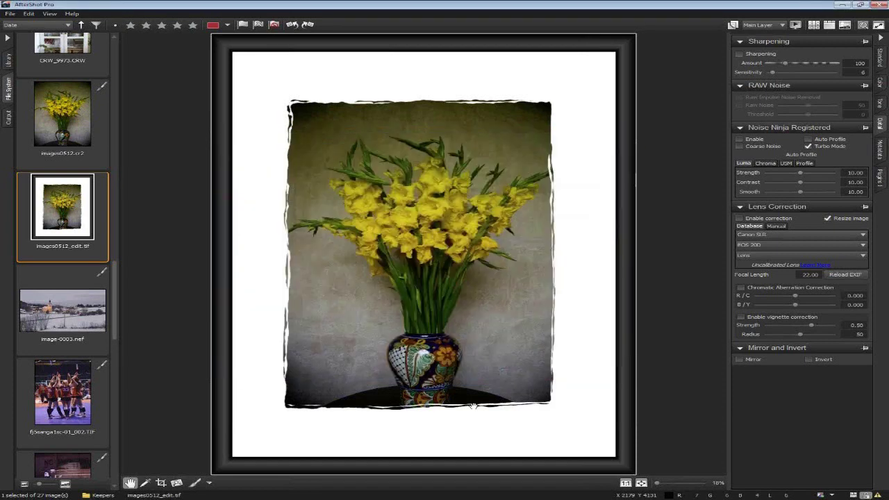
Apply the blue label to images0512_edit.tif with the new shortcut and remove the label again.
{"action": "key", "text": "alt+b"}
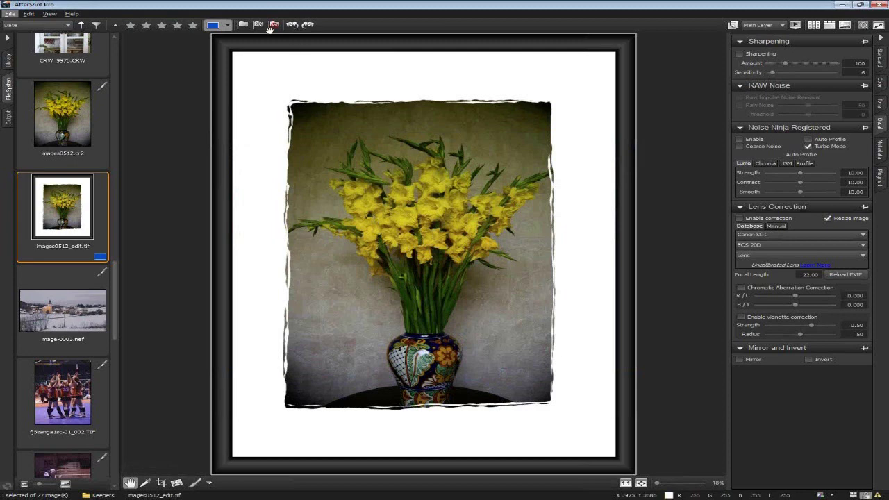
{"action": "left_click", "coordinate": [228, 25]}
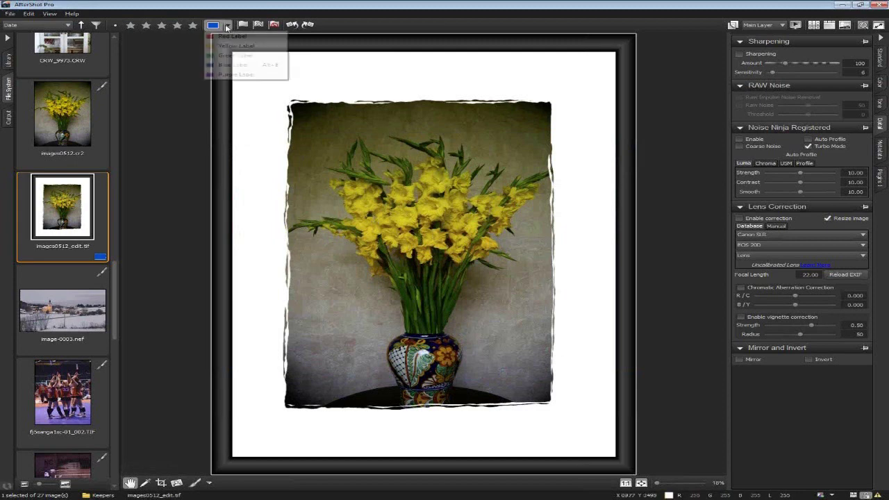
{"action": "left_click", "coordinate": [232, 65]}
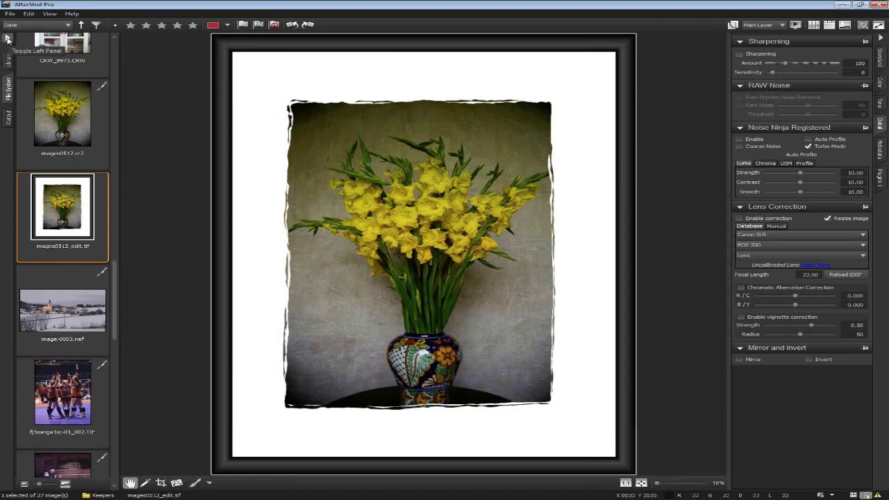
{"action": "mouse_move", "coordinate": [97, 165]}
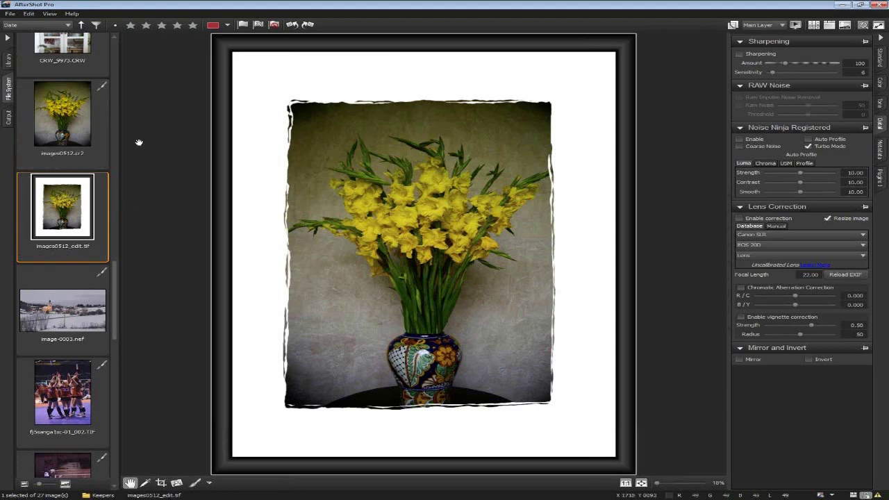
{"action": "mouse_move", "coordinate": [23, 179]}
{"action": "mouse_move", "coordinate": [114, 288]}
{"action": "left_mouse_down"}
{"action": "mouse_move", "coordinate": [114, 277]}
{"action": "mouse_move", "coordinate": [115, 290]}
{"action": "left_mouse_up"}
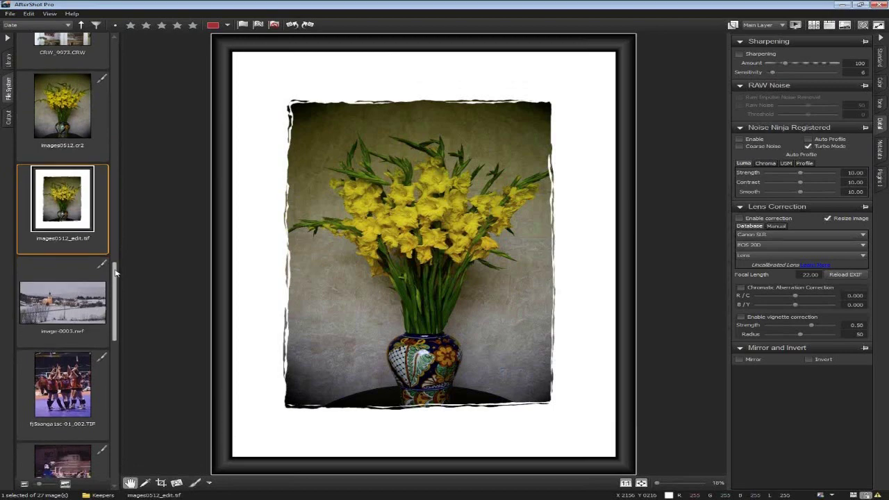
Start a new catalog from the library's catalog list and choose the offlineBU (O:) drive as its location.
{"action": "left_click", "coordinate": [10, 61]}
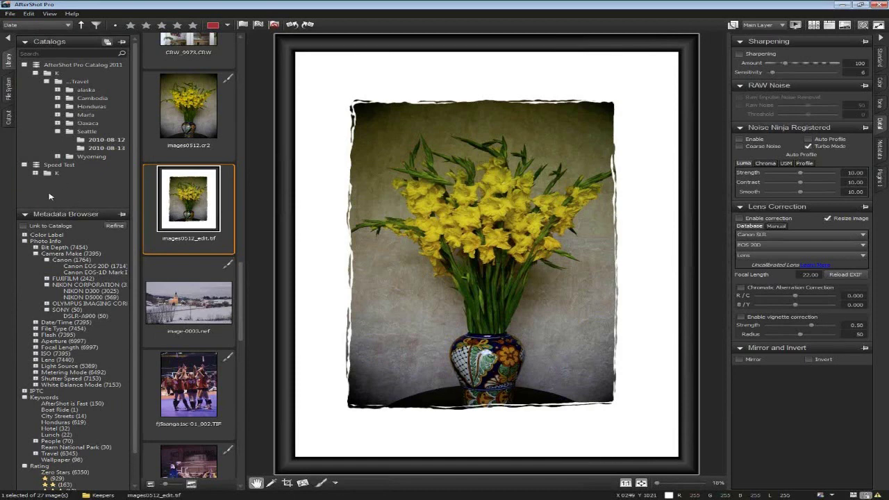
{"action": "right_click", "coordinate": [49, 192]}
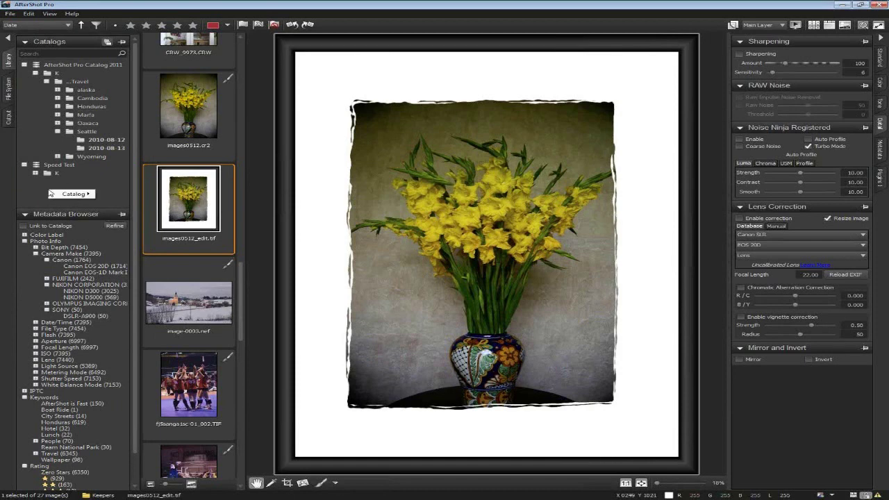
{"action": "mouse_move", "coordinate": [80, 197]}
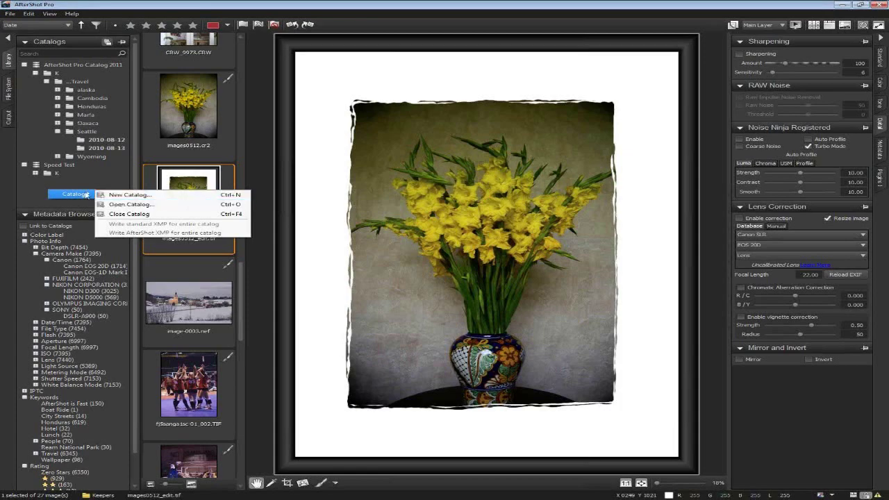
{"action": "left_click", "coordinate": [280, 249]}
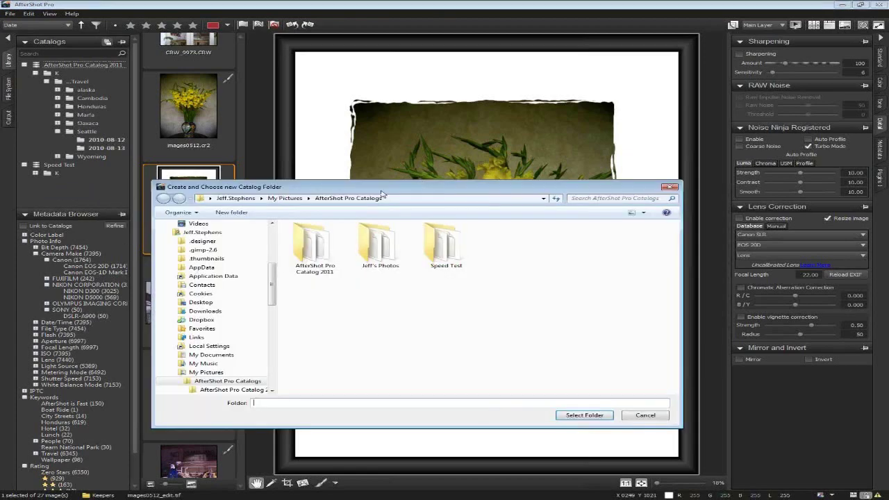
{"action": "left_click", "coordinate": [422, 137]}
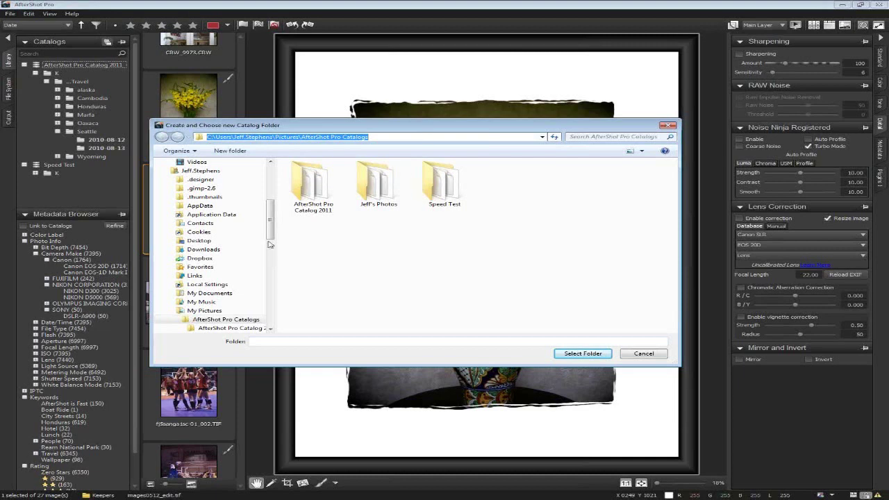
{"action": "left_click_drag", "start_coordinate": [272, 226], "coordinate": [272, 317]}
{"action": "left_click", "coordinate": [216, 218]}
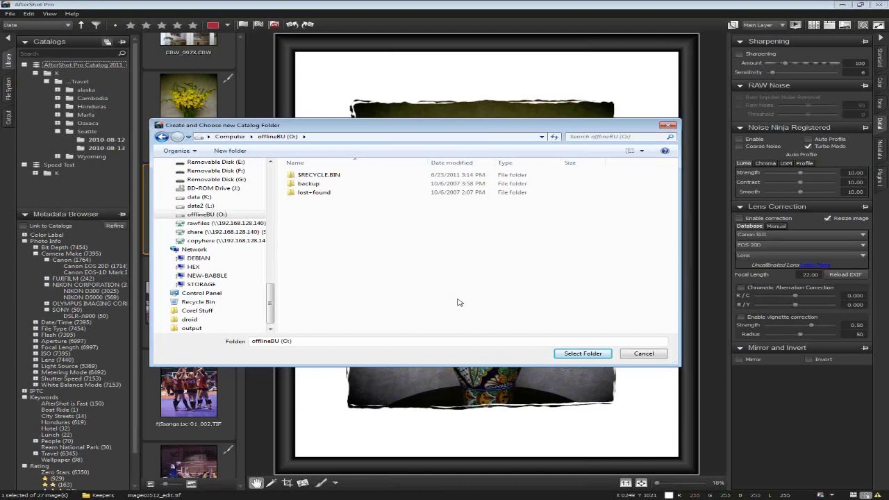
{"action": "left_click_drag", "start_coordinate": [324, 126], "coordinate": [337, 127]}
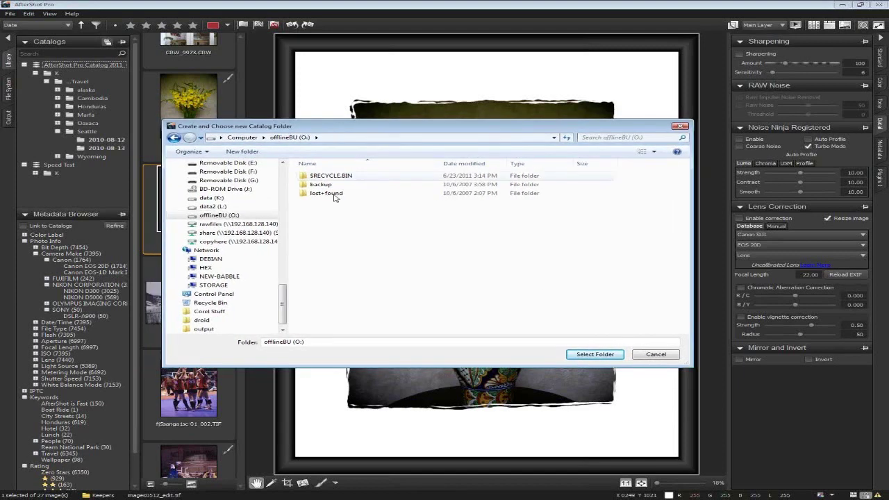
Create a folder named My Catalog on the O: drive and use it as the new catalog.
{"action": "right_click", "coordinate": [337, 254]}
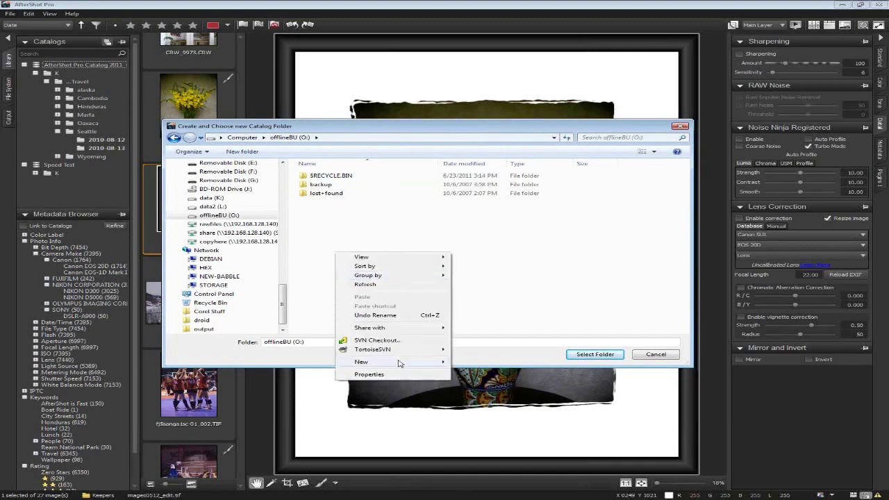
{"action": "mouse_move", "coordinate": [397, 362]}
{"action": "left_click", "coordinate": [488, 362]}
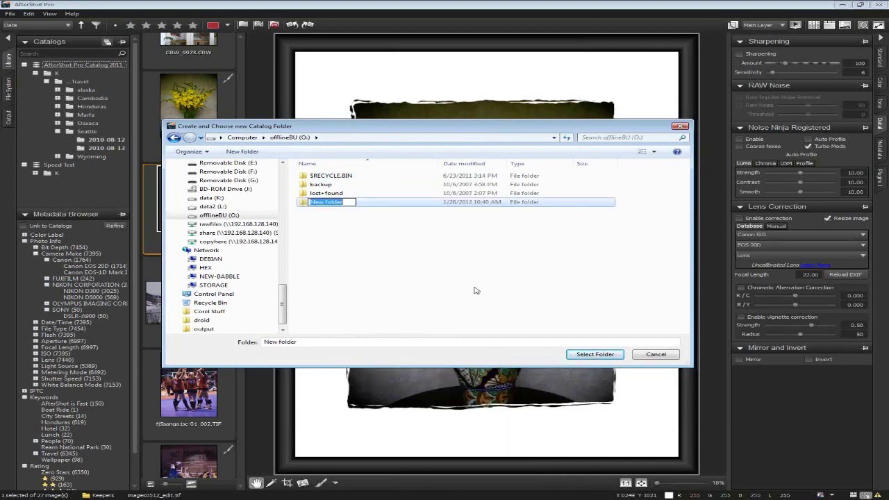
{"action": "type", "text": "My Catalog"}
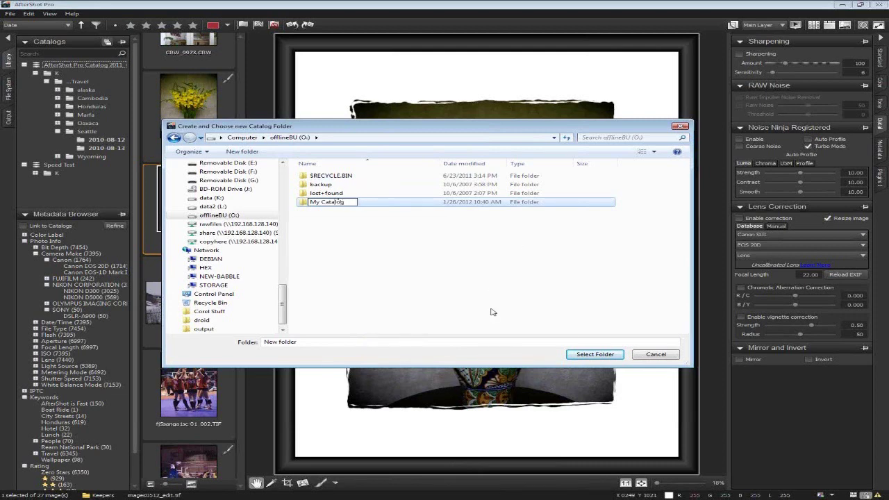
{"action": "key", "text": "Return"}
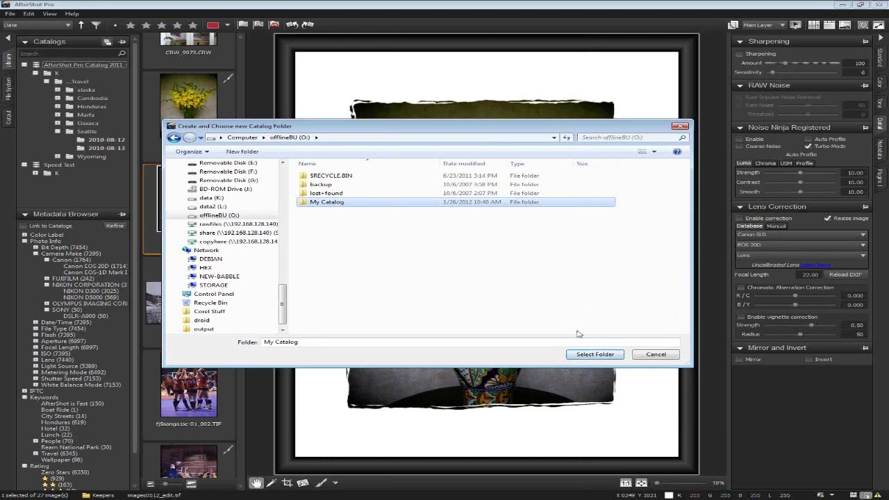
{"action": "left_click", "coordinate": [594, 355]}
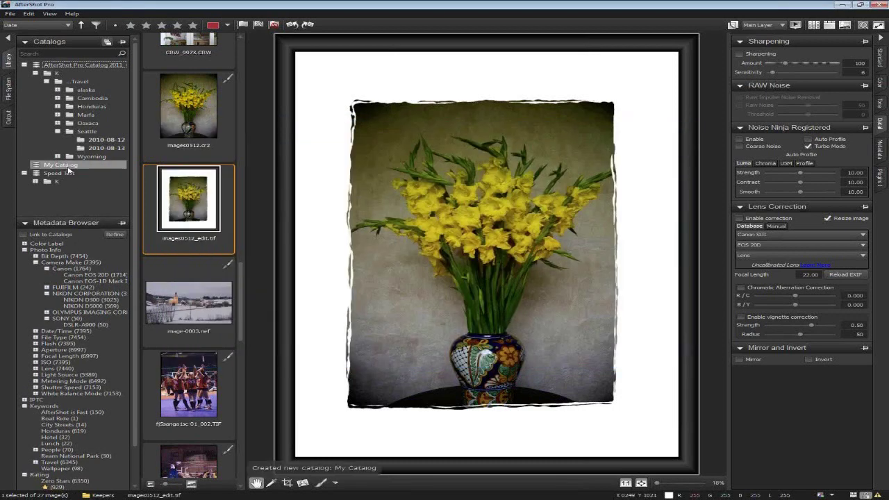
{"action": "left_click", "coordinate": [69, 172]}
{"action": "left_click", "coordinate": [66, 165]}
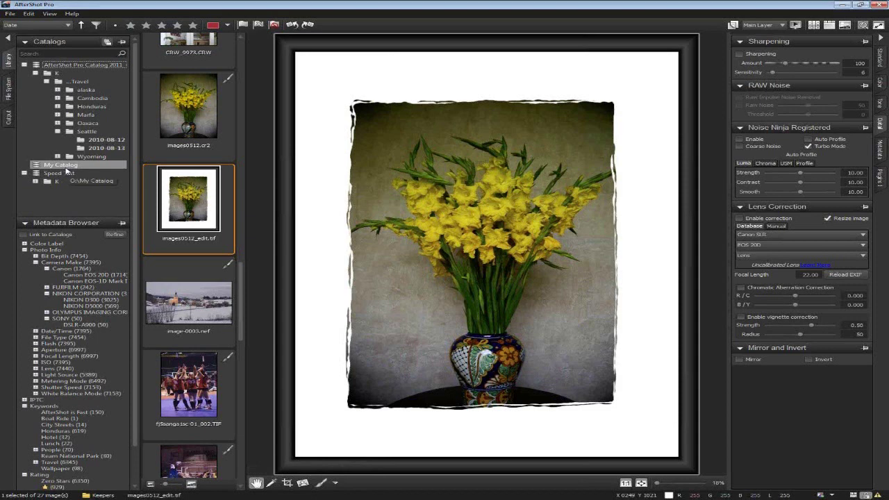
Look through the O: drive for an existing catalog folder and cancel without opening one.
{"action": "left_click", "coordinate": [10, 14]}
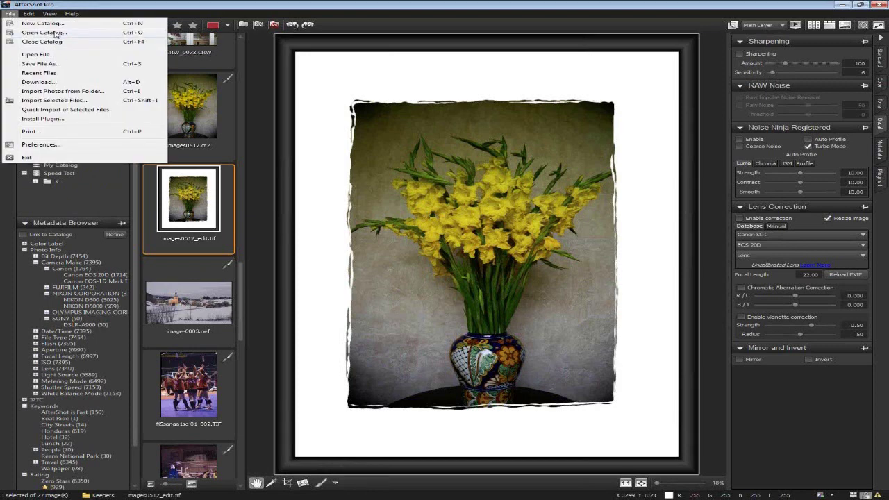
{"action": "left_click", "coordinate": [48, 32]}
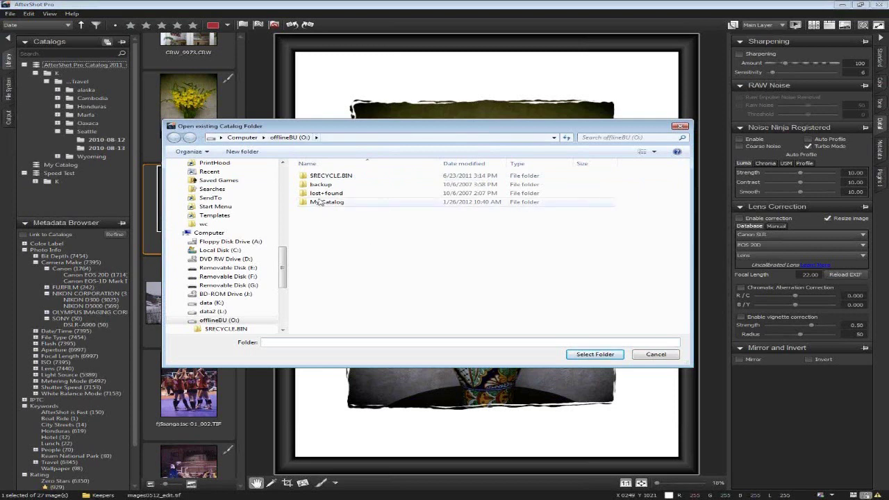
{"action": "left_click", "coordinate": [648, 356]}
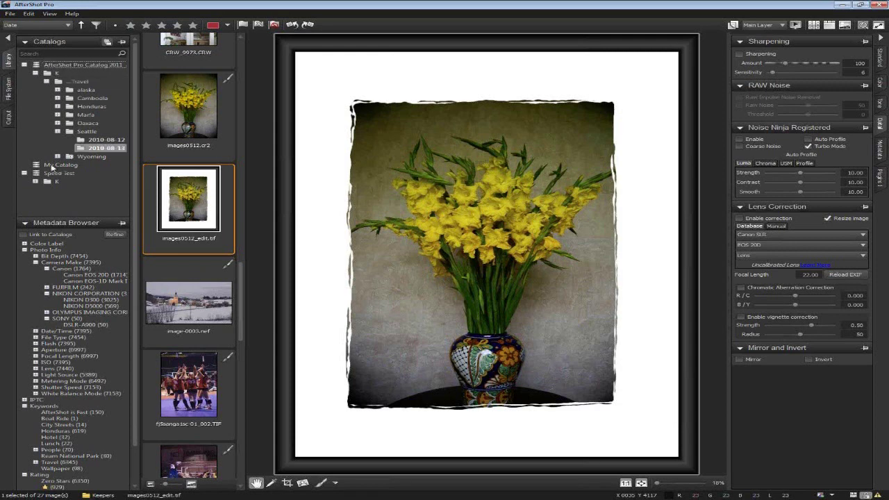
Expand the Speed Test catalog down to its individual camera folders.
{"action": "left_click", "coordinate": [35, 181]}
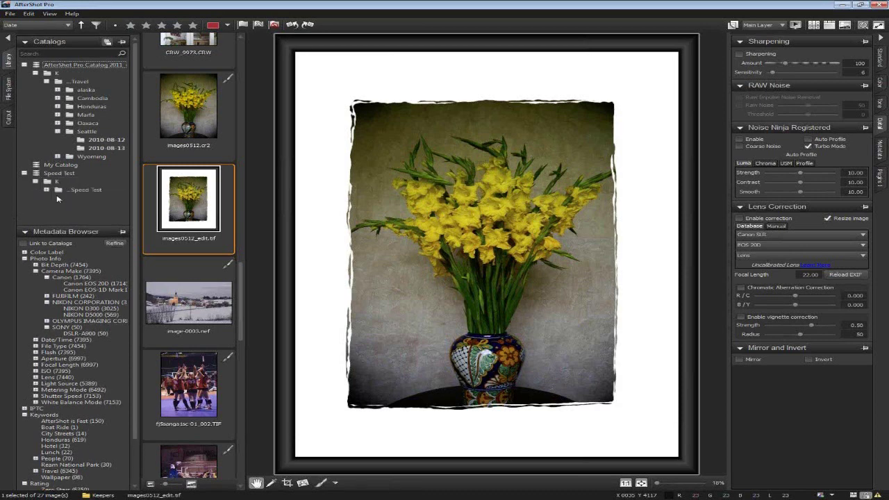
{"action": "left_click", "coordinate": [47, 189]}
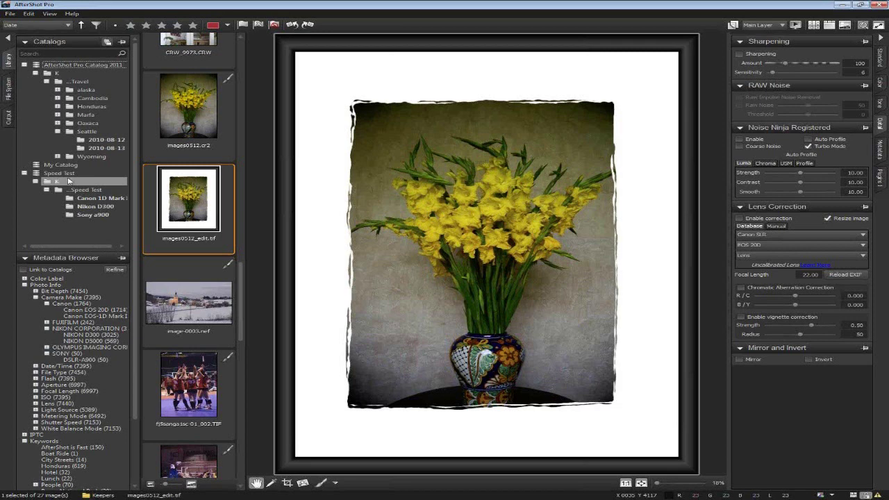
Browse the photos of My Catalog, Speed Test and AfterShot Pro Catalog 2011, and view dscf0316.jpg.
{"action": "left_click", "coordinate": [72, 166]}
{"action": "left_click", "coordinate": [72, 173]}
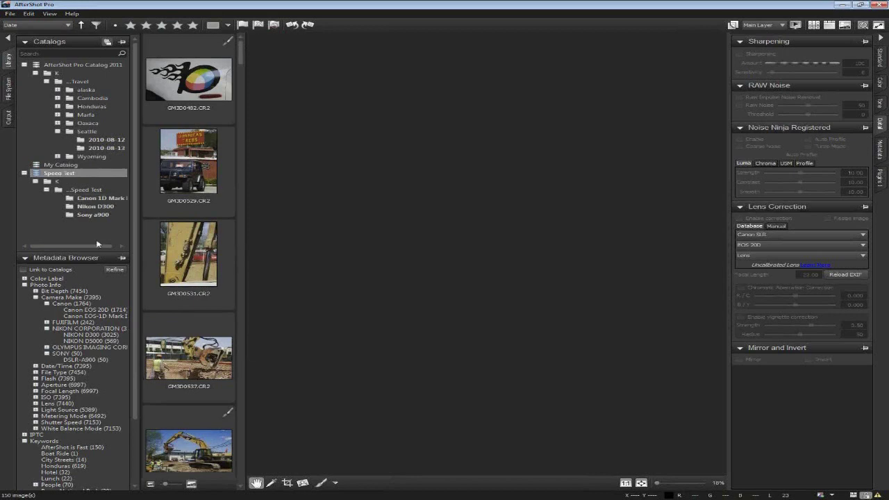
{"action": "left_click", "coordinate": [84, 65]}
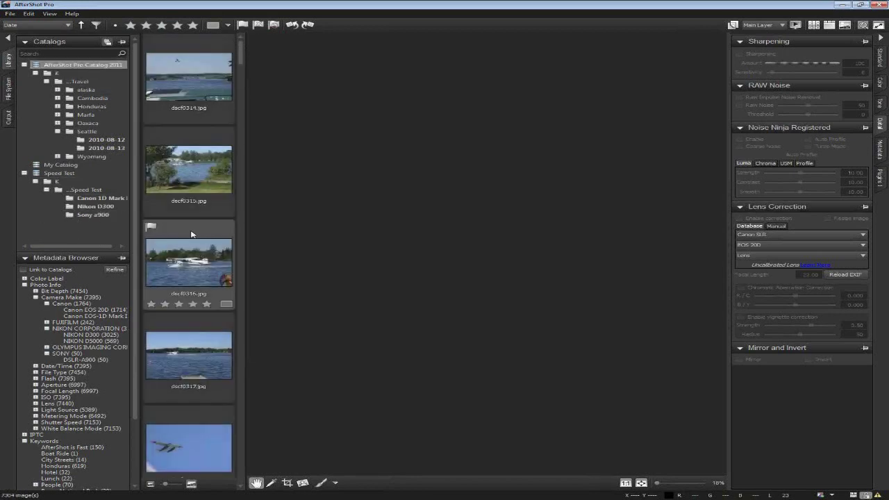
{"action": "left_click", "coordinate": [185, 284]}
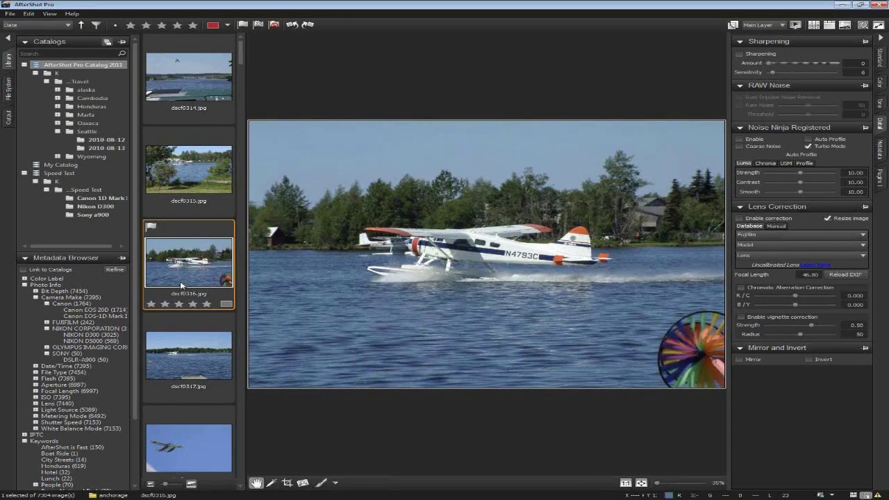
Browse the file system to the Pros subfolder ending in _2007 and view its first photo, 019_6_35-350.CR2.
{"action": "left_click", "coordinate": [9, 94]}
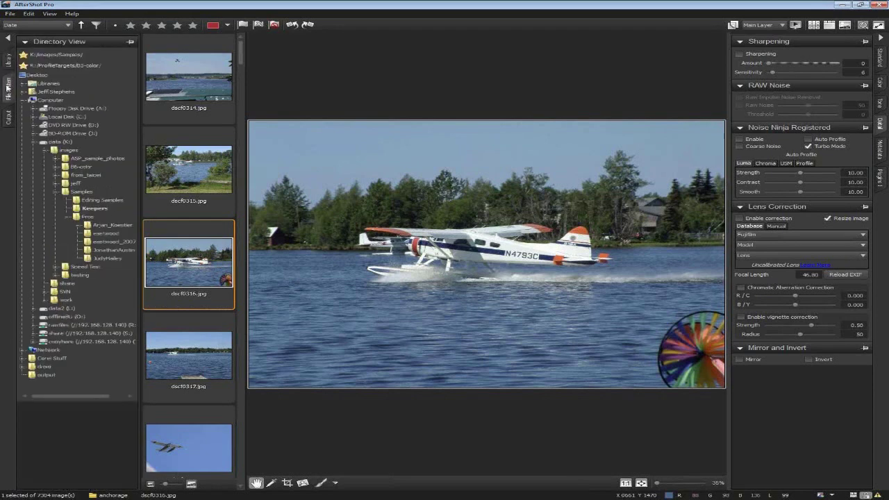
{"action": "left_click", "coordinate": [118, 241]}
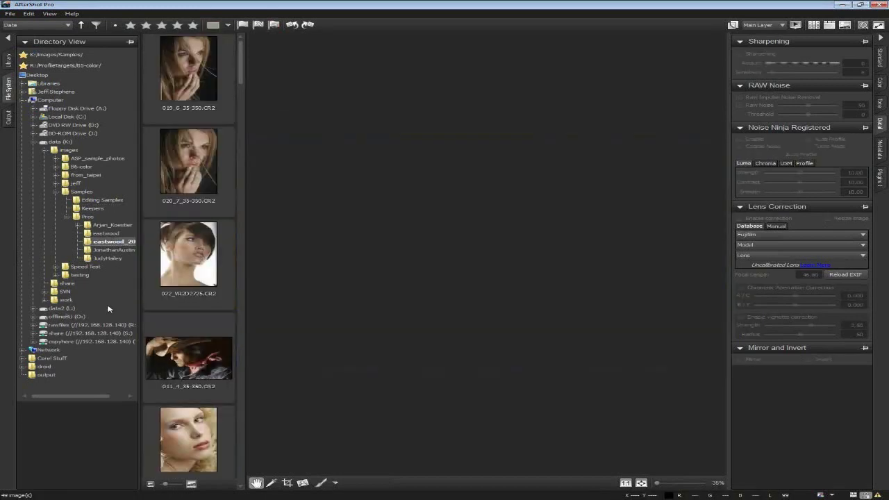
{"action": "mouse_move", "coordinate": [161, 50]}
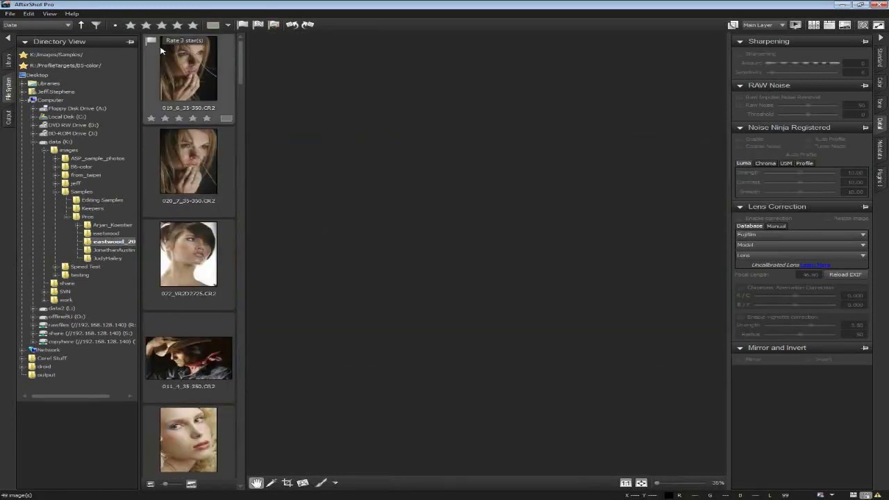
{"action": "left_click", "coordinate": [193, 75]}
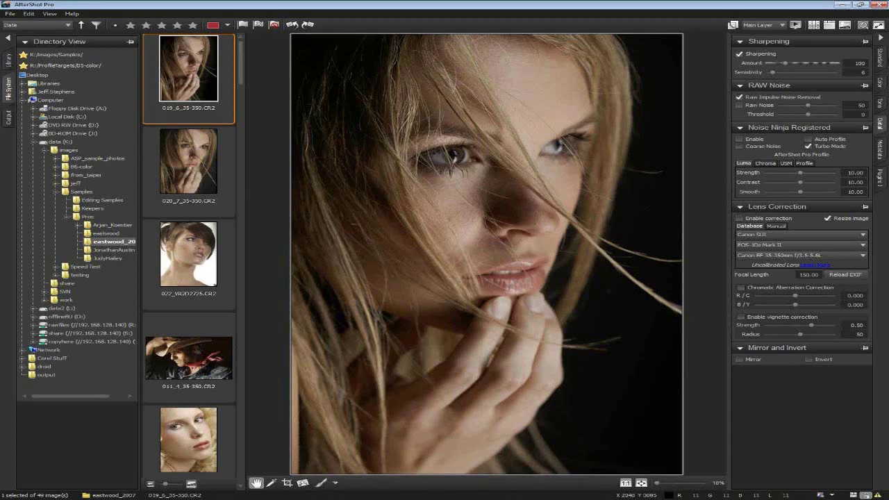
Show the basic adjustments and open the orange-dress portrait 002_YR2D6538.CR2 from further down the folder.
{"action": "left_click", "coordinate": [880, 61]}
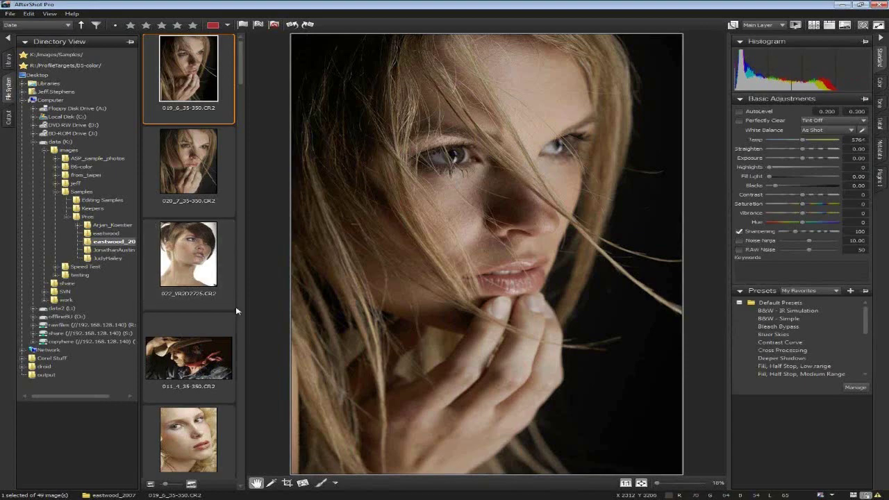
{"action": "scroll", "coordinate": [203, 301], "scroll_direction": "down", "scroll_amount": 3}
{"action": "scroll", "coordinate": [204, 301], "scroll_direction": "down", "scroll_amount": 15}
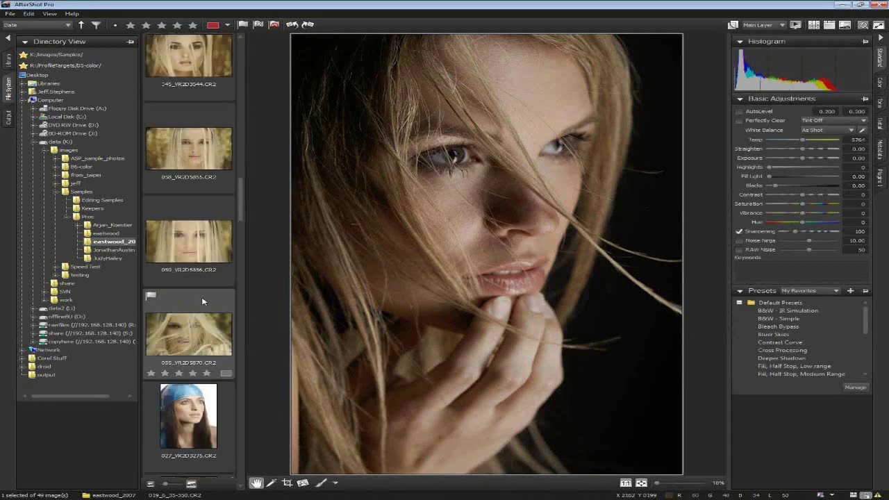
{"action": "scroll", "coordinate": [204, 301], "scroll_direction": "down", "scroll_amount": 15}
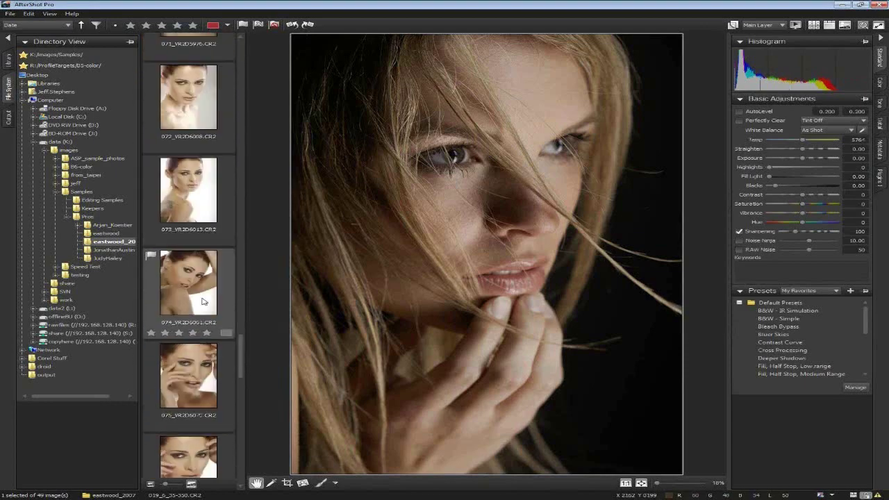
{"action": "scroll", "coordinate": [203, 301], "scroll_direction": "down", "scroll_amount": 2}
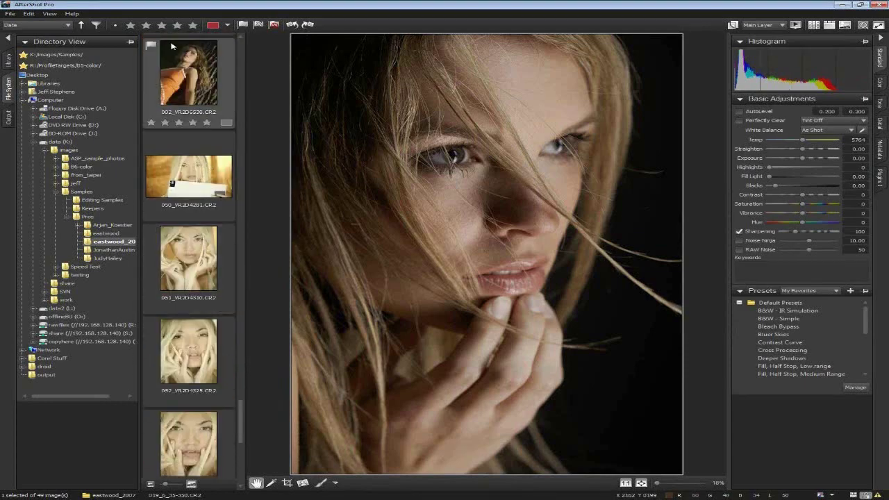
{"action": "left_click", "coordinate": [205, 74]}
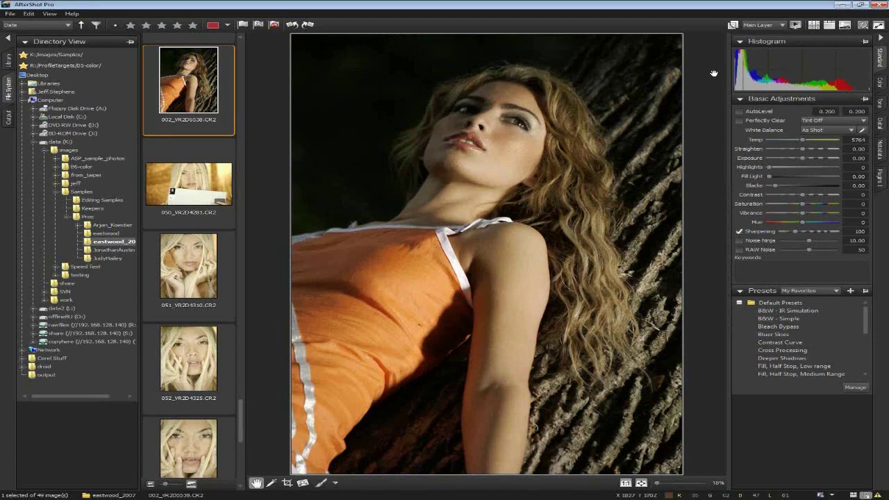
Add an adjustment layer with a curved region around the dark background beside the woman's face and shoulder, and hide the region outline.
{"action": "left_click", "coordinate": [733, 25]}
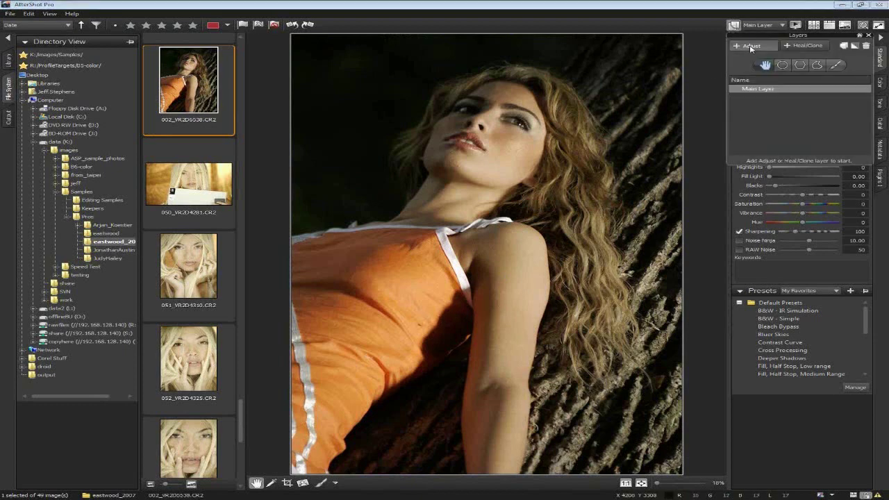
{"action": "left_click", "coordinate": [751, 49]}
{"action": "left_click", "coordinate": [817, 64]}
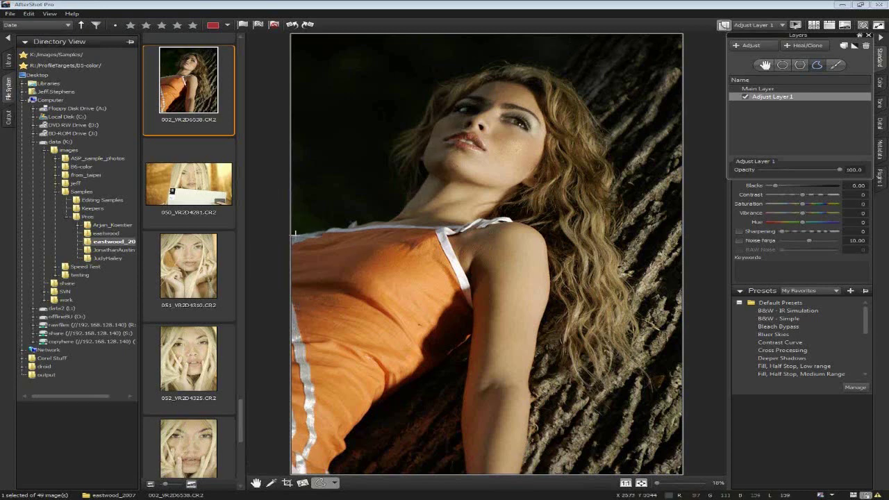
{"action": "mouse_move", "coordinate": [291, 236]}
{"action": "left_mouse_down"}
{"action": "mouse_move", "coordinate": [334, 244]}
{"action": "mouse_move", "coordinate": [422, 207]}
{"action": "mouse_move", "coordinate": [450, 175]}
{"action": "mouse_move", "coordinate": [445, 154]}
{"action": "mouse_move", "coordinate": [472, 125]}
{"action": "mouse_move", "coordinate": [494, 74]}
{"action": "mouse_move", "coordinate": [504, 65]}
{"action": "mouse_move", "coordinate": [556, 75]}
{"action": "mouse_move", "coordinate": [597, 40]}
{"action": "mouse_move", "coordinate": [283, 38]}
{"action": "mouse_move", "coordinate": [292, 33]}
{"action": "mouse_move", "coordinate": [294, 42]}
{"action": "left_mouse_up"}
{"action": "left_click", "coordinate": [724, 25]}
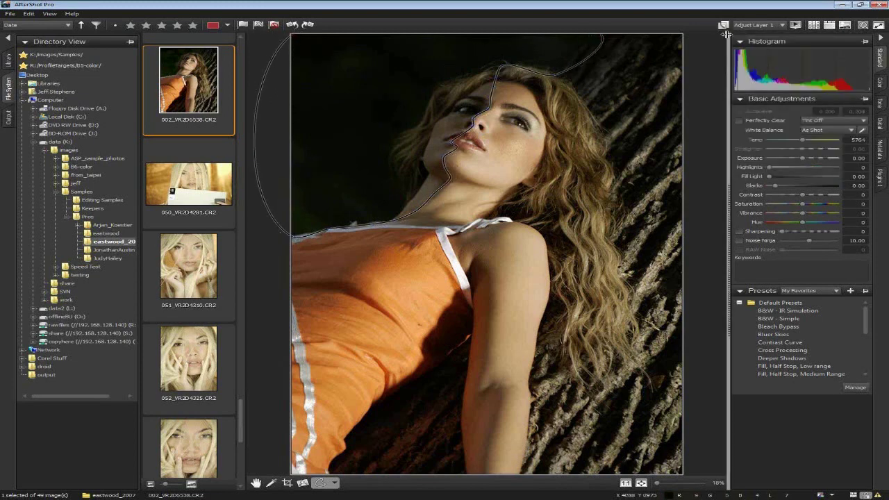
{"action": "key", "text": "Escape"}
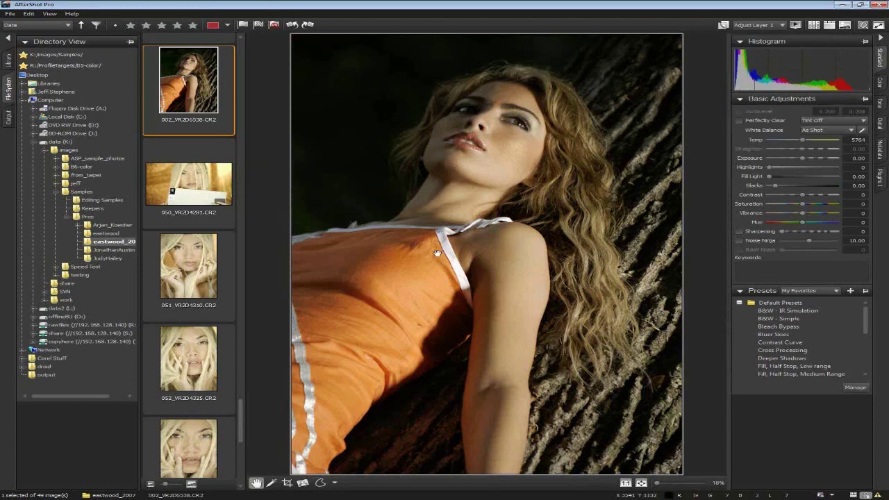
Darken the layer's exposure to -0.75 and raise the curve region's feather to about 195.
{"action": "left_click_drag", "start_coordinate": [802, 159], "coordinate": [799, 162]}
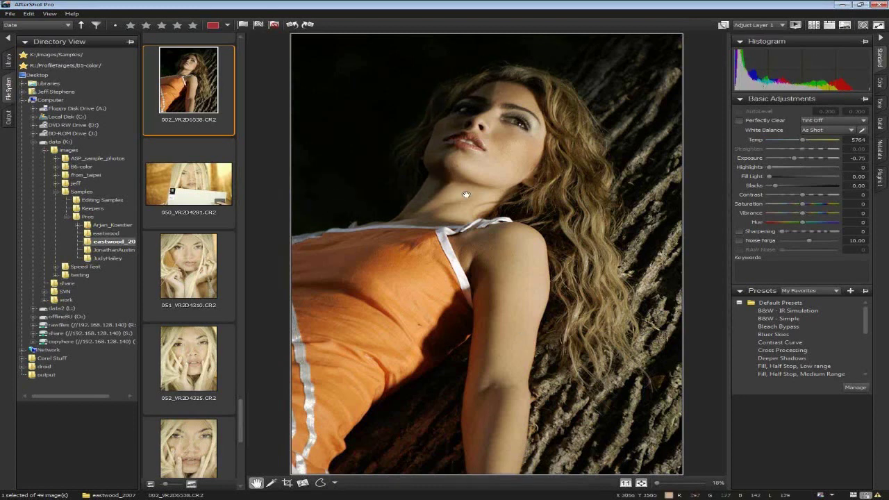
{"action": "left_click", "coordinate": [724, 25]}
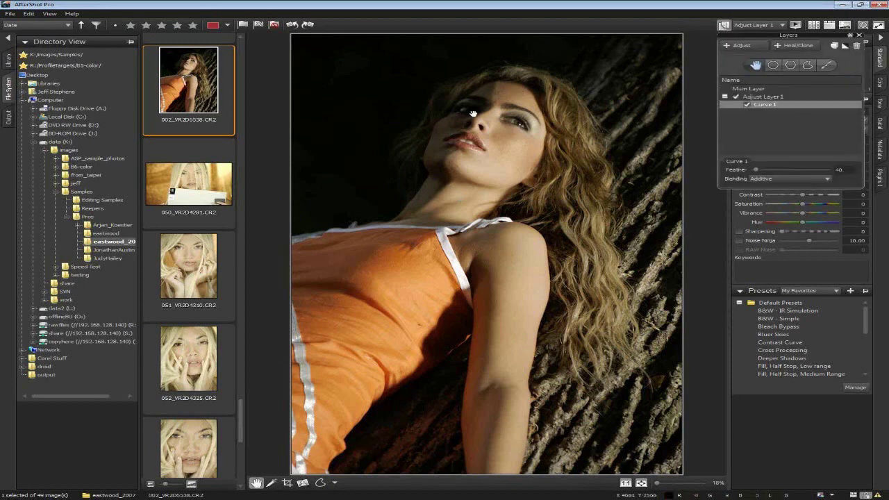
{"action": "left_click_drag", "start_coordinate": [759, 170], "coordinate": [768, 170]}
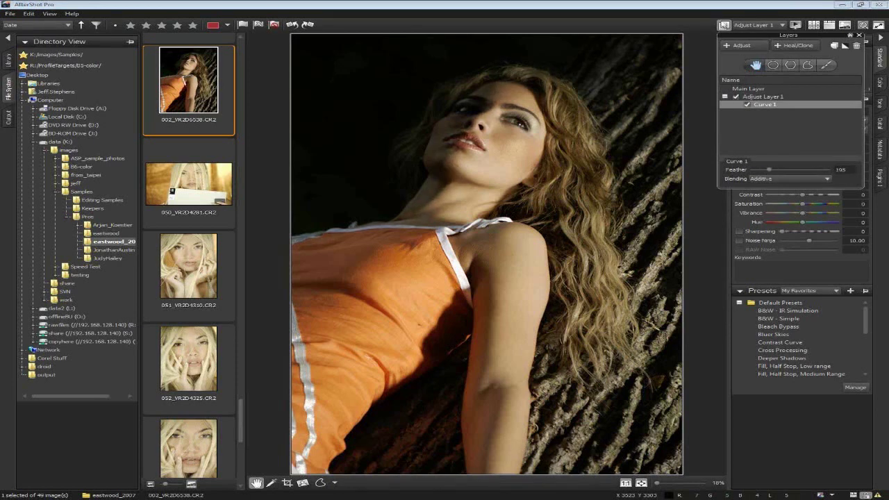
{"action": "left_click", "coordinate": [724, 25]}
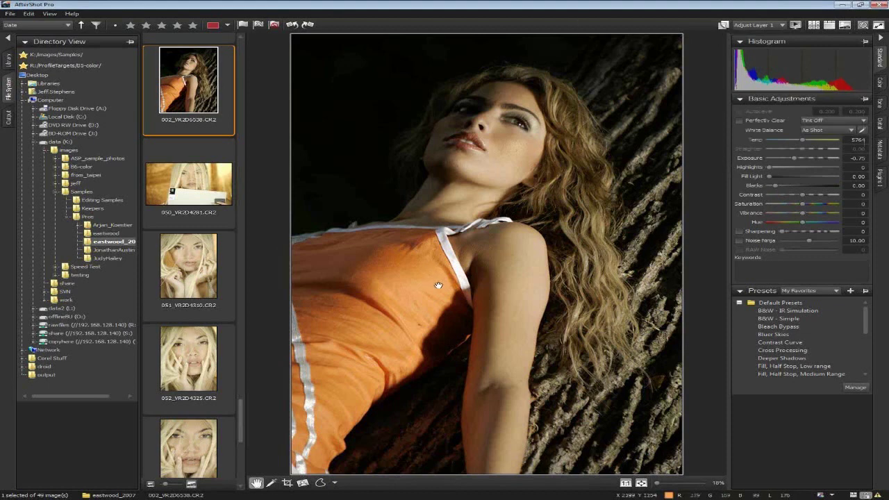
Open the blue-headscarf portrait 029_YR2D3305.CR2 and collapse the Channel Mixer and Vigne plugin controls.
{"action": "left_click", "coordinate": [881, 179]}
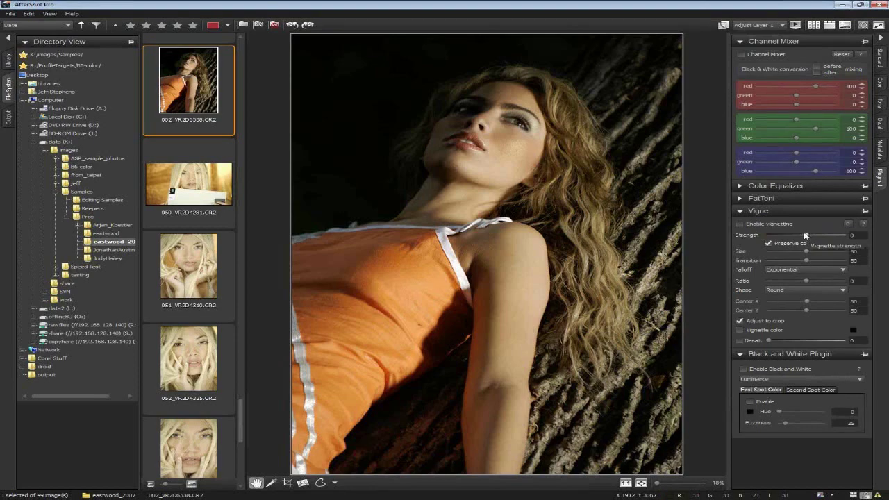
{"action": "scroll", "coordinate": [193, 327], "scroll_direction": "down", "scroll_amount": 3}
{"action": "scroll", "coordinate": [193, 326], "scroll_direction": "up", "scroll_amount": 10}
{"action": "scroll", "coordinate": [193, 327], "scroll_direction": "up", "scroll_amount": 12}
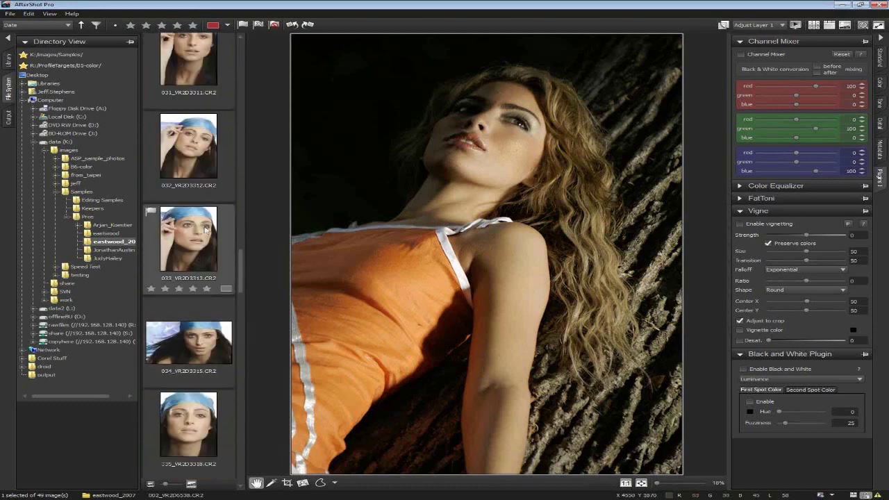
{"action": "scroll", "coordinate": [207, 155], "scroll_direction": "up", "scroll_amount": 3}
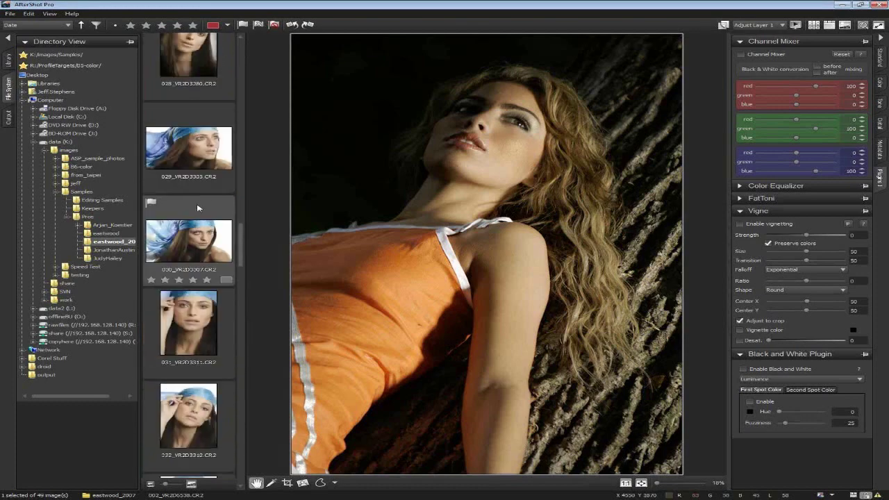
{"action": "left_click", "coordinate": [188, 148]}
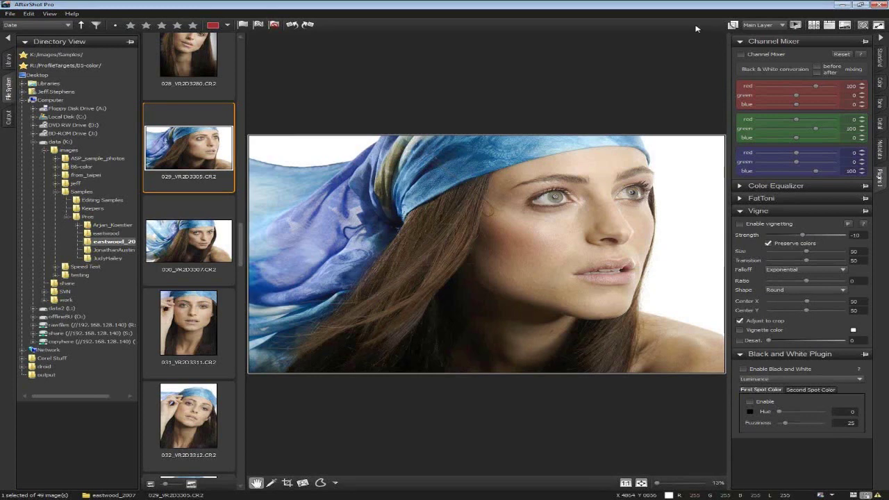
{"action": "left_click", "coordinate": [740, 43]}
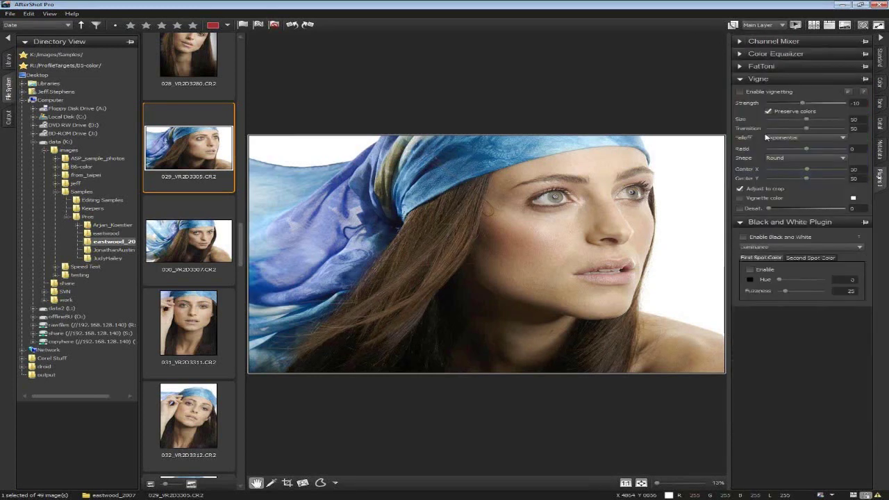
{"action": "left_click", "coordinate": [740, 78]}
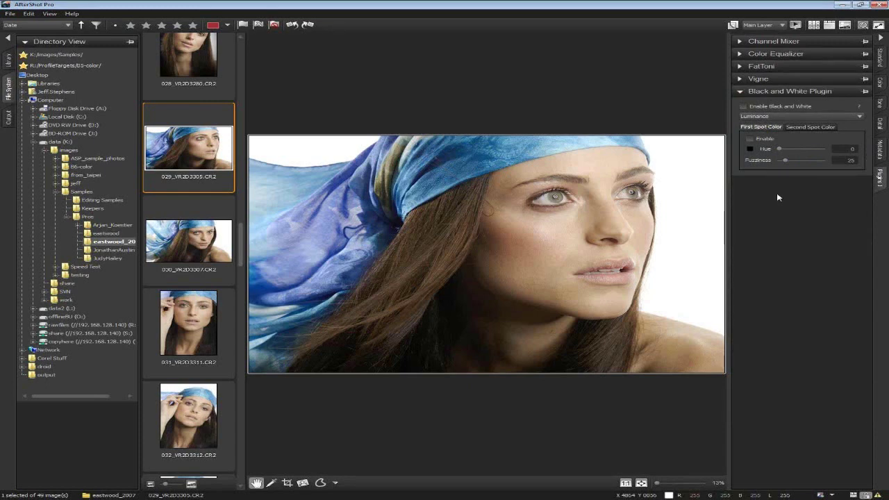
Convert the portrait to black and white with the Red-Blue Minimum method.
{"action": "left_click", "coordinate": [743, 106]}
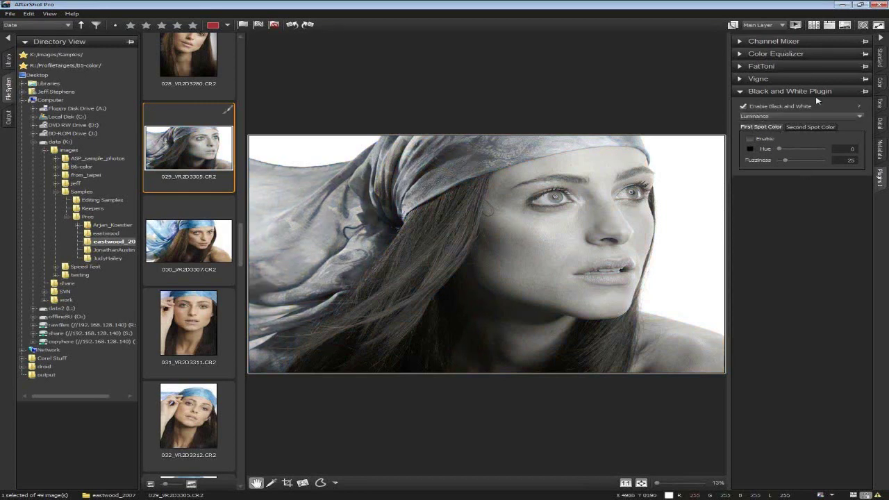
{"action": "scroll", "coordinate": [787, 117], "scroll_direction": "down", "scroll_amount": 1}
{"action": "scroll", "coordinate": [788, 116], "scroll_direction": "down", "scroll_amount": 2}
{"action": "scroll", "coordinate": [788, 117], "scroll_direction": "up", "scroll_amount": 1}
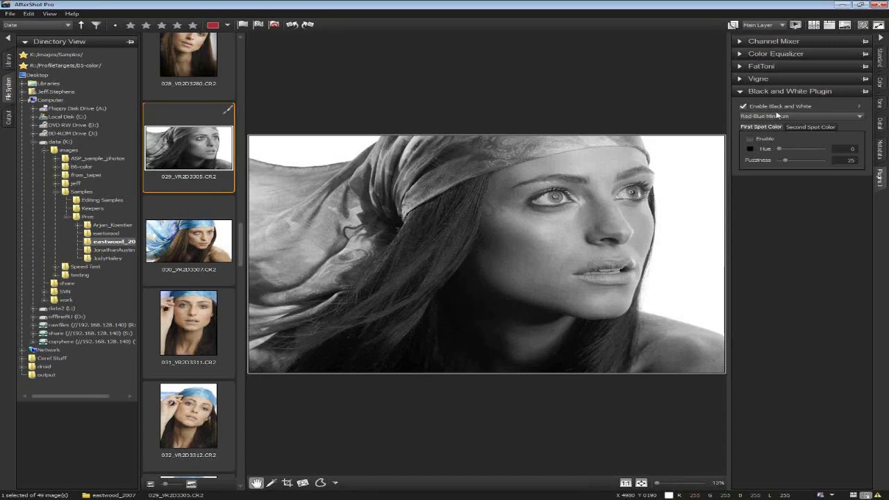
Try raising the black-and-white portrait's exposure to about 0.90 or more, and undo the change.
{"action": "left_click", "coordinate": [881, 57]}
{"action": "left_click_drag", "start_coordinate": [804, 162], "coordinate": [815, 159]}
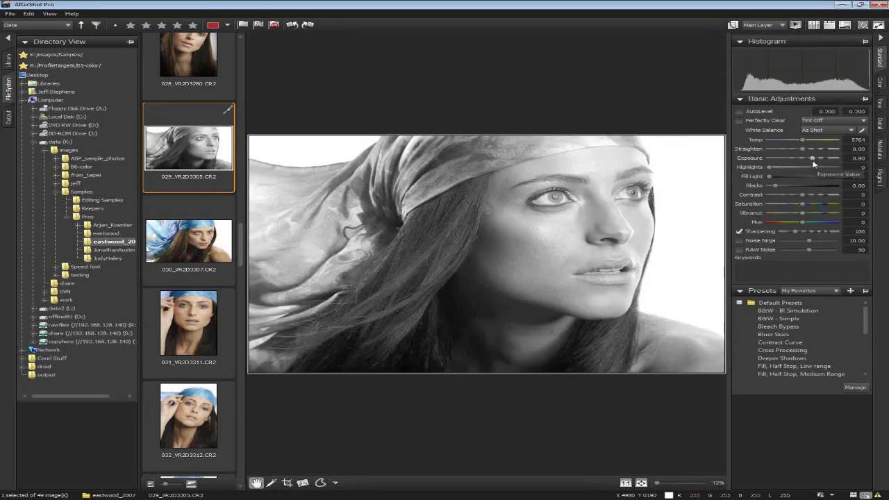
{"action": "left_click_drag", "start_coordinate": [812, 162], "coordinate": [816, 162]}
{"action": "key", "text": "ctrl+z"}
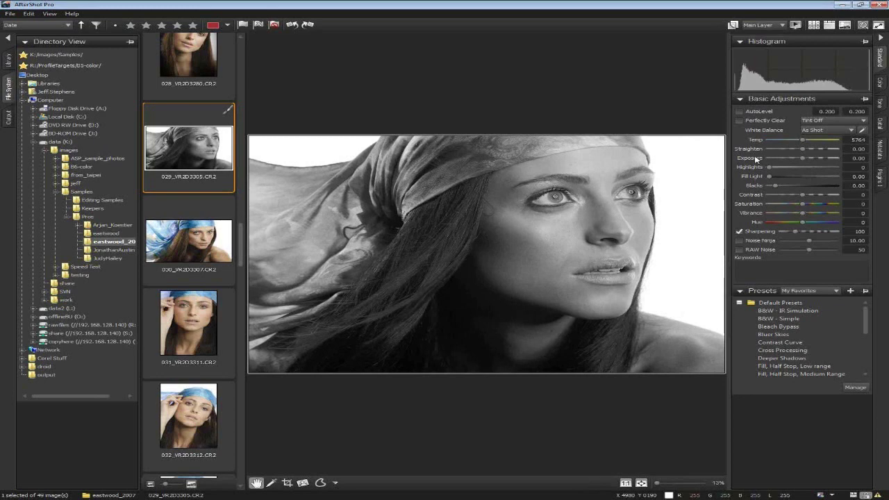
Turn the black-and-white conversion off and on again to compare it with the color version.
{"action": "left_click", "coordinate": [879, 177]}
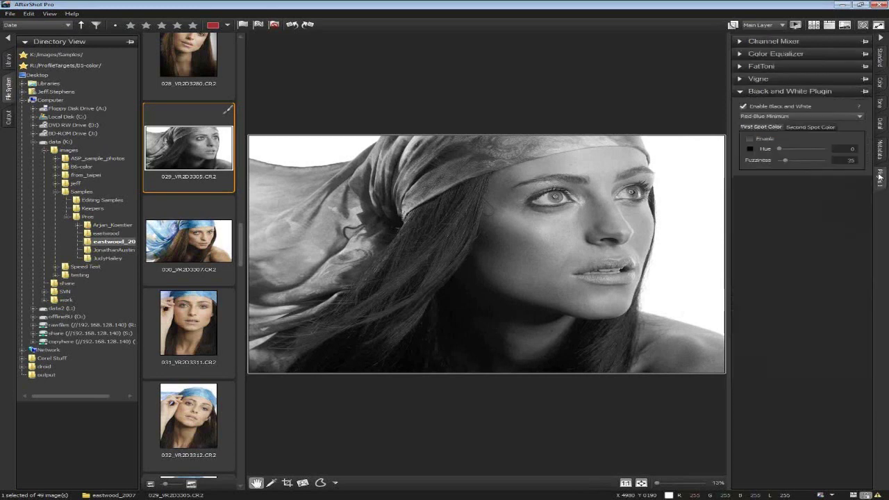
{"action": "left_click", "coordinate": [781, 108]}
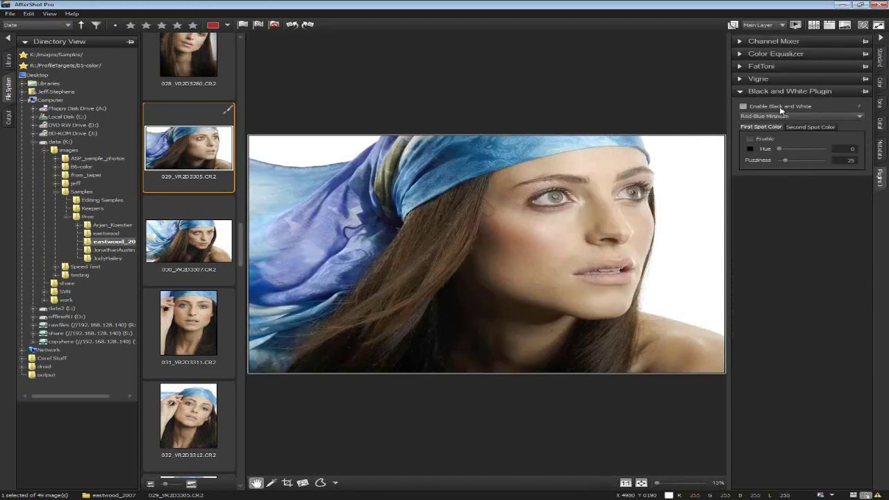
{"action": "left_click", "coordinate": [782, 108]}
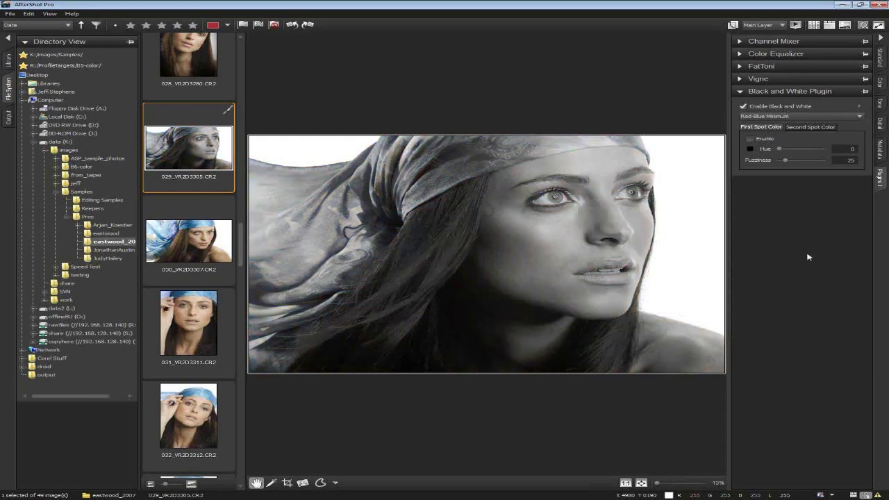
Apply the black-and-white settings of 029_YR2D3305.CR2 to the neighboring portrait 030_YR2D3307.CR2.
{"action": "left_click", "coordinate": [170, 255]}
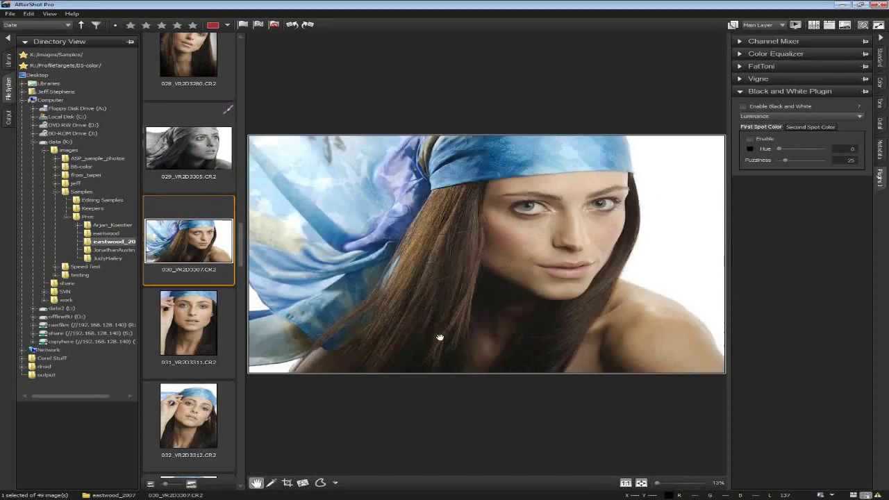
{"action": "key", "text": "ctrl+shift+v"}
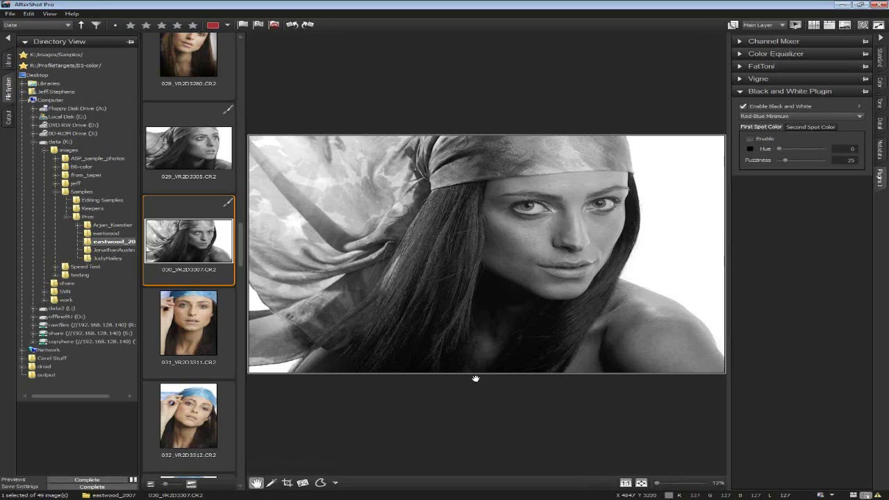
Turn off the black-and-white conversion of the 030 portrait.
{"action": "left_click", "coordinate": [743, 106]}
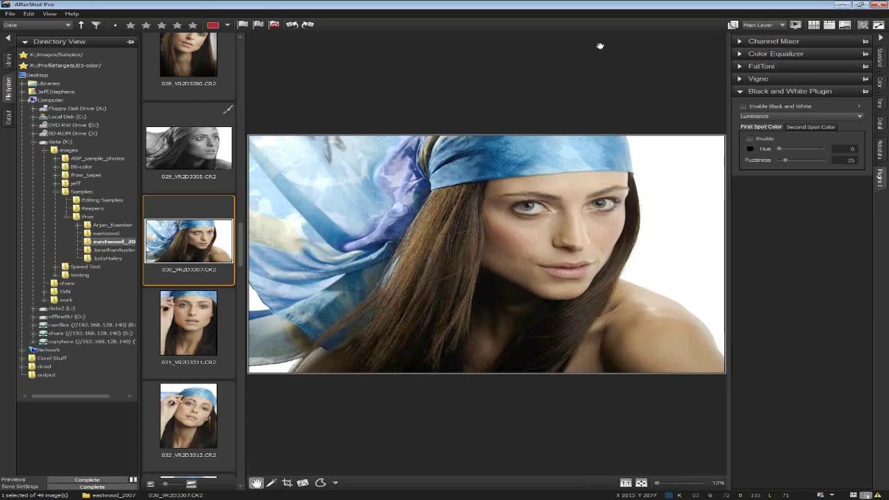
Add an adjustment layer to the 030 portrait and outline the woman's face and forehead scarf with a freehand curve region.
{"action": "left_click", "coordinate": [734, 25]}
{"action": "left_click", "coordinate": [750, 46]}
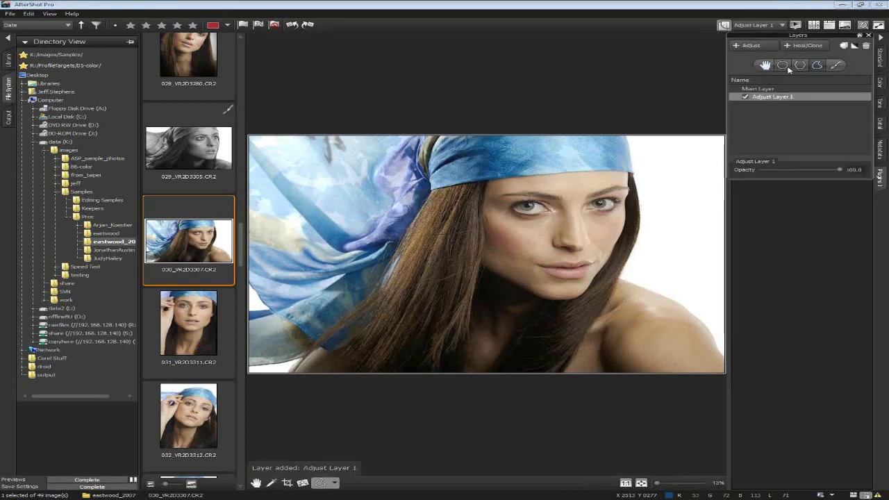
{"action": "left_click", "coordinate": [817, 64]}
{"action": "mouse_move", "coordinate": [430, 152]}
{"action": "left_mouse_down"}
{"action": "mouse_move", "coordinate": [460, 239]}
{"action": "mouse_move", "coordinate": [505, 276]}
{"action": "mouse_move", "coordinate": [548, 295]}
{"action": "mouse_move", "coordinate": [581, 296]}
{"action": "mouse_move", "coordinate": [632, 192]}
{"action": "mouse_move", "coordinate": [627, 137]}
{"action": "mouse_move", "coordinate": [492, 135]}
{"action": "mouse_move", "coordinate": [440, 135]}
{"action": "left_mouse_up"}
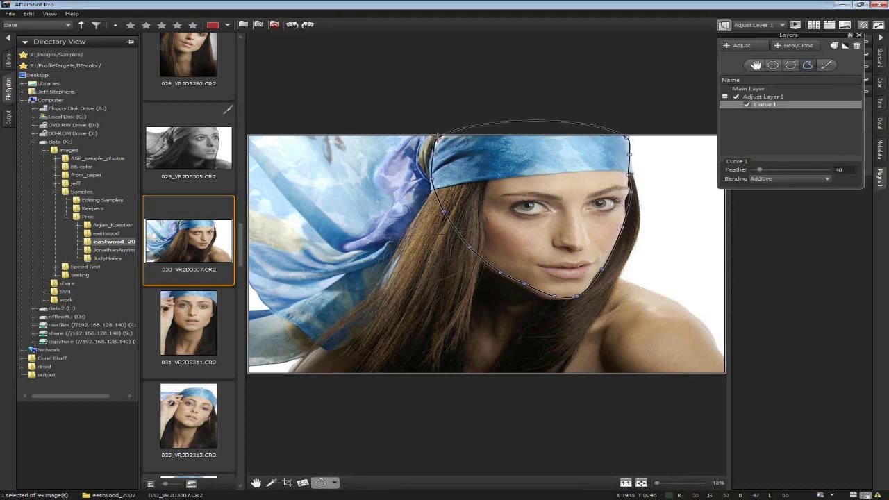
Apply Luminance black and white to the layer's curve region and move the region onto the hair and flowing scarf.
{"action": "left_click", "coordinate": [725, 25]}
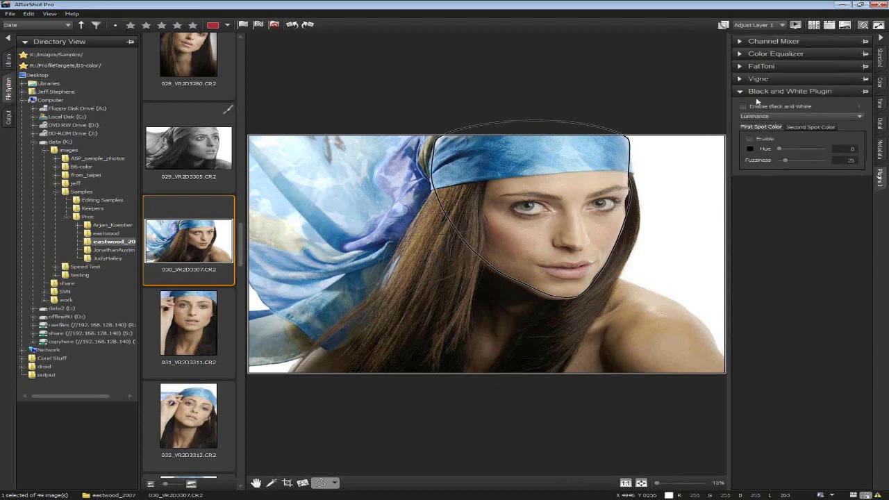
{"action": "left_click", "coordinate": [743, 105]}
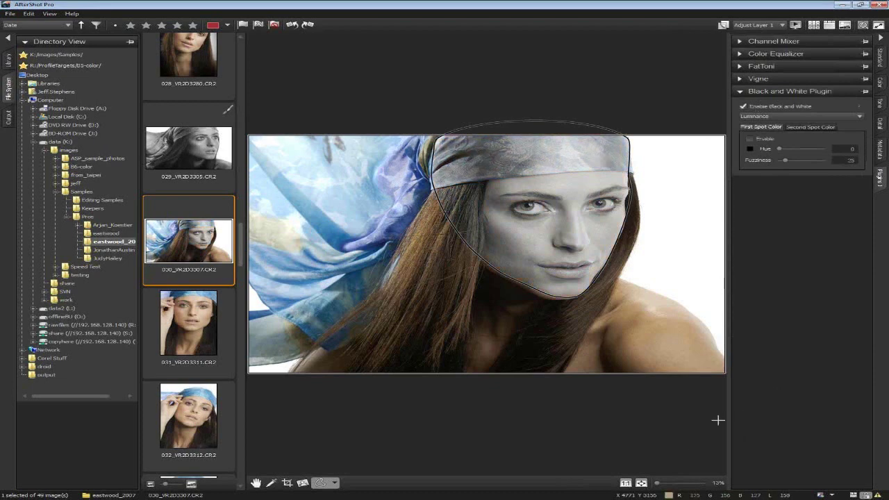
{"action": "left_click_drag", "start_coordinate": [483, 216], "coordinate": [415, 254]}
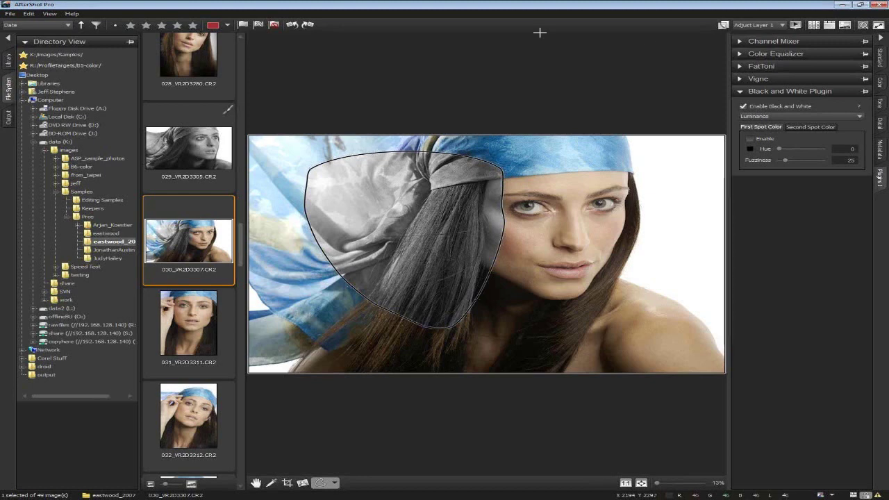
Delete Adjust Layer 1 with its curve region from the 030 portrait and close the layer controls.
{"action": "left_click", "coordinate": [723, 25]}
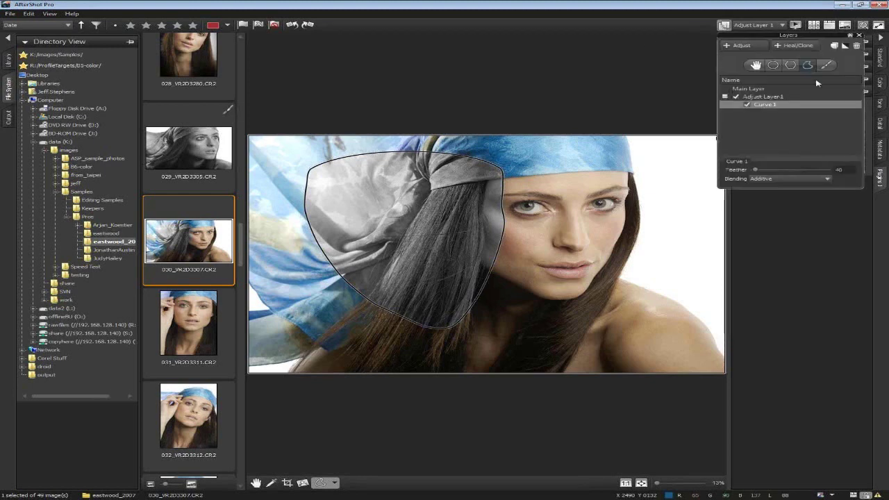
{"action": "left_click", "coordinate": [799, 97]}
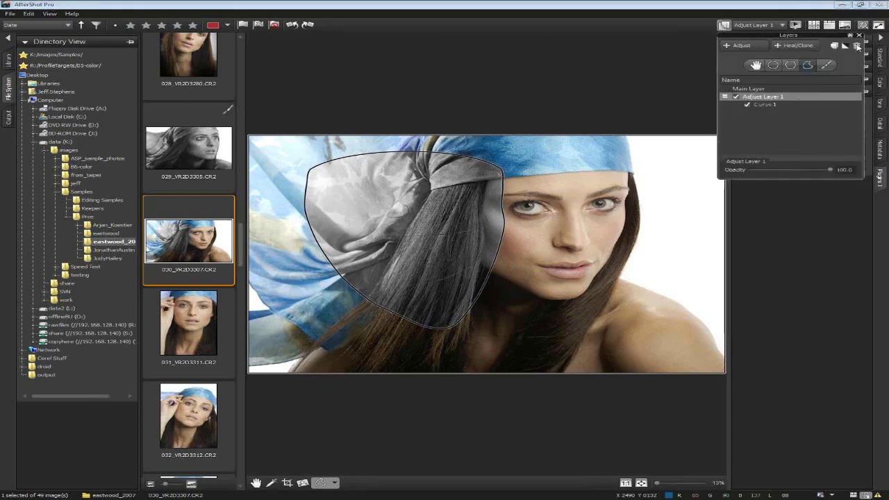
{"action": "left_click", "coordinate": [857, 46]}
{"action": "left_click", "coordinate": [735, 25]}
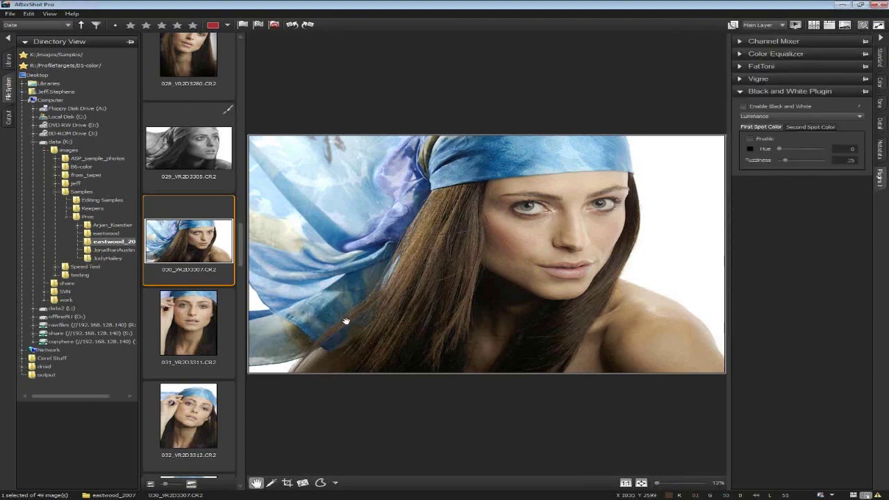
Select the neighboring 029 portrait and return it to color.
{"action": "mouse_move", "coordinate": [195, 150]}
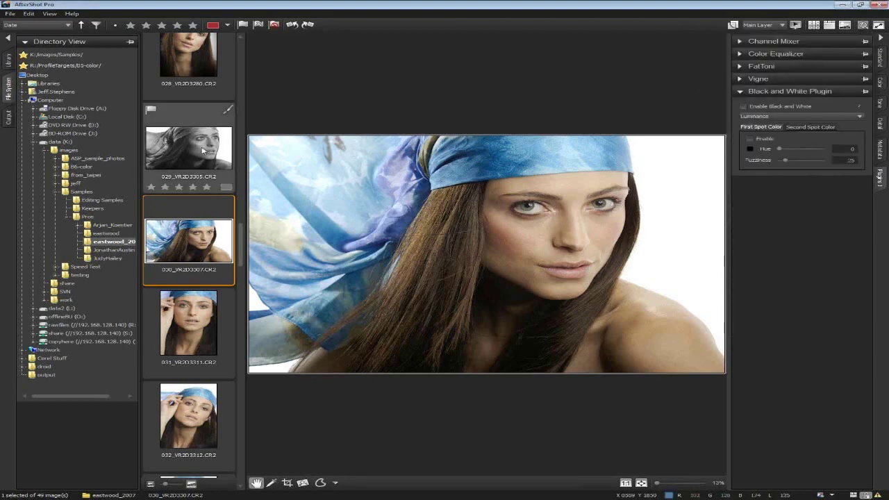
{"action": "left_click", "coordinate": [203, 149]}
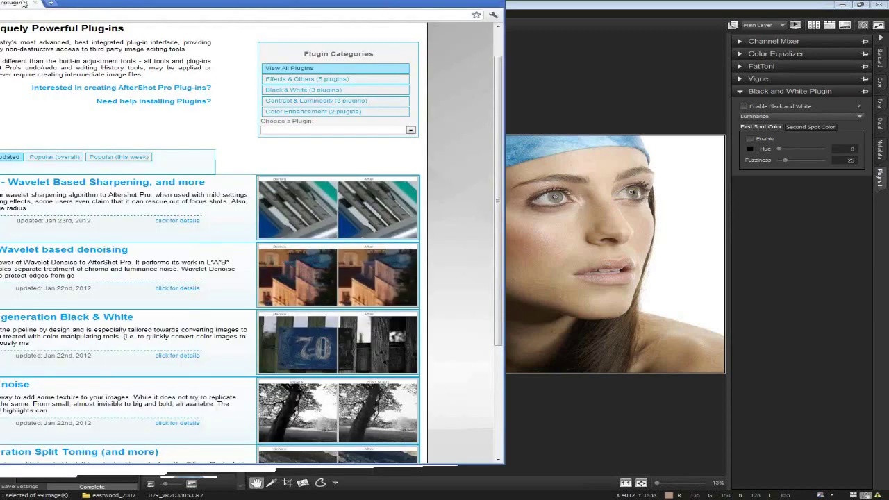
{"action": "left_click_drag", "start_coordinate": [0, 28], "coordinate": [146, 32]}
{"action": "left_click", "coordinate": [146, 30]}
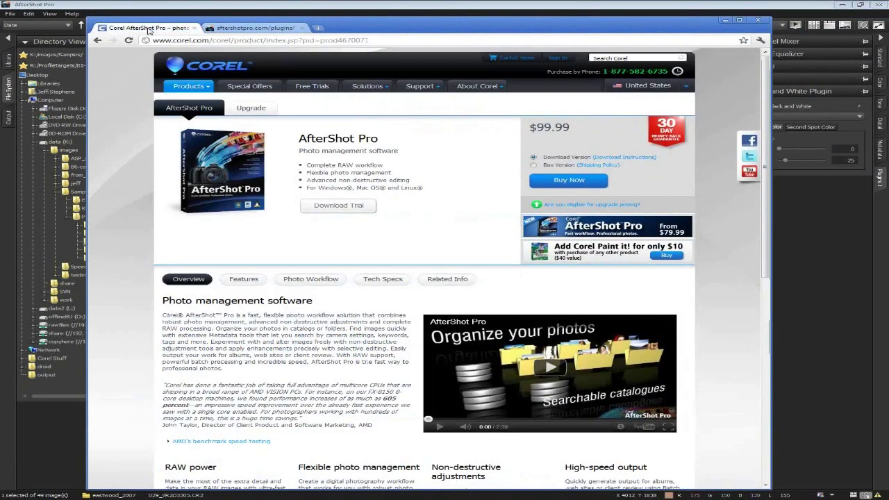
{"action": "left_click", "coordinate": [214, 42]}
{"action": "left_click_drag", "start_coordinate": [369, 41], "coordinate": [212, 40]}
{"action": "type", "text": "aftershot"}
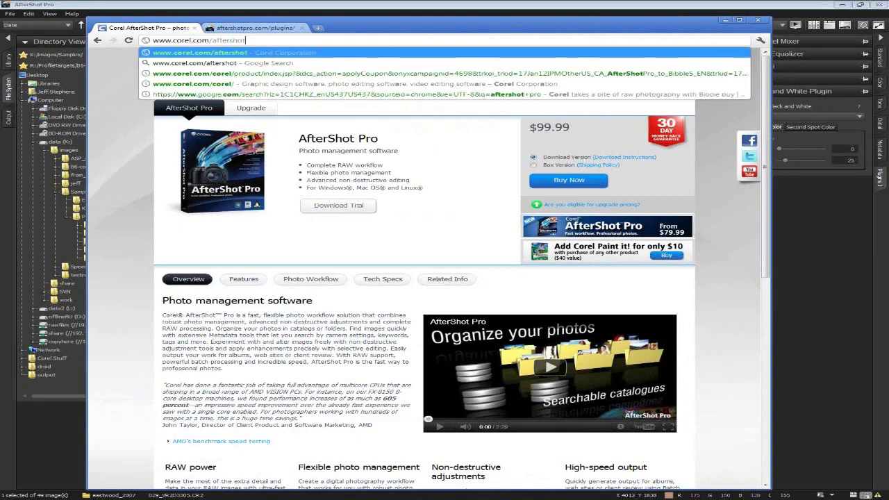
{"action": "key", "text": "Return"}
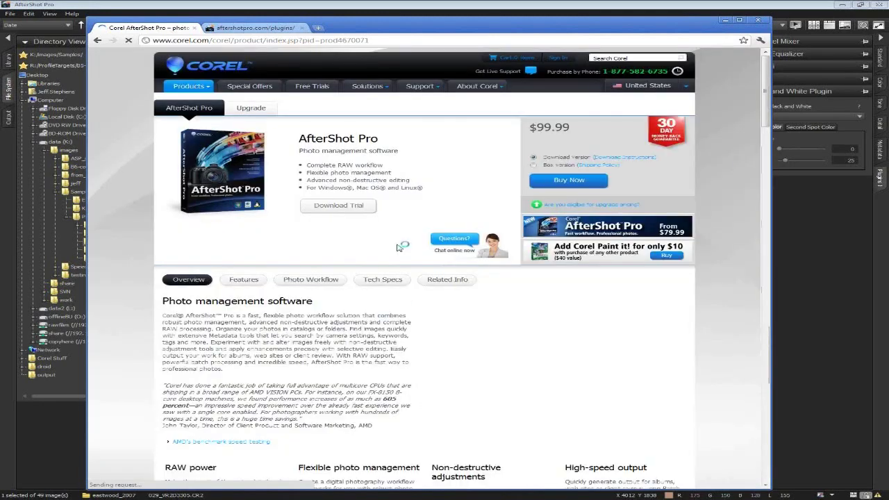
Examine AfterShot Pro's tech specs, including the system requirements and supported cameras table, and return to AfterShot Pro.
{"action": "left_click", "coordinate": [388, 279]}
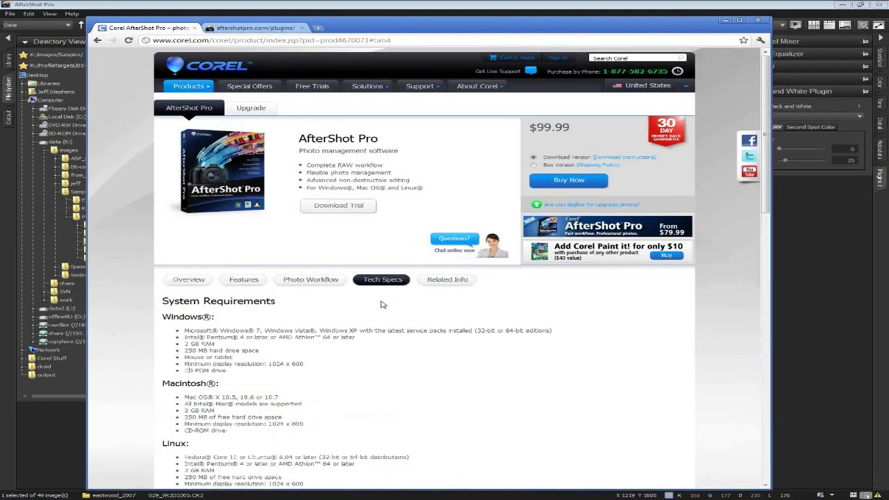
{"action": "scroll", "coordinate": [388, 319], "scroll_direction": "down", "scroll_amount": 10}
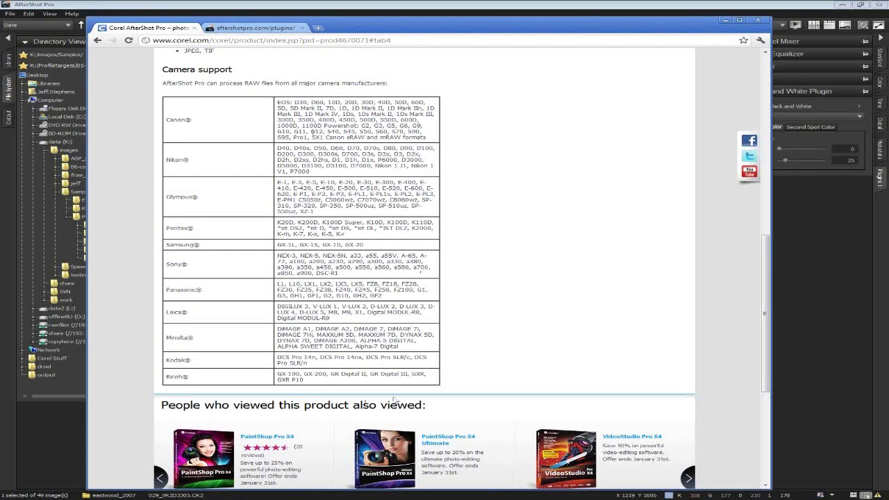
{"action": "scroll", "coordinate": [454, 375], "scroll_direction": "up", "scroll_amount": 2}
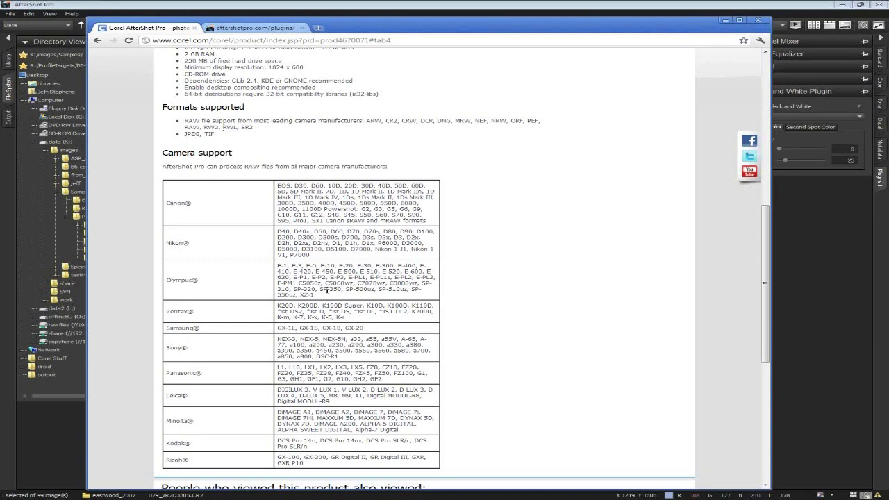
{"action": "scroll", "coordinate": [327, 290], "scroll_direction": "down", "scroll_amount": 1}
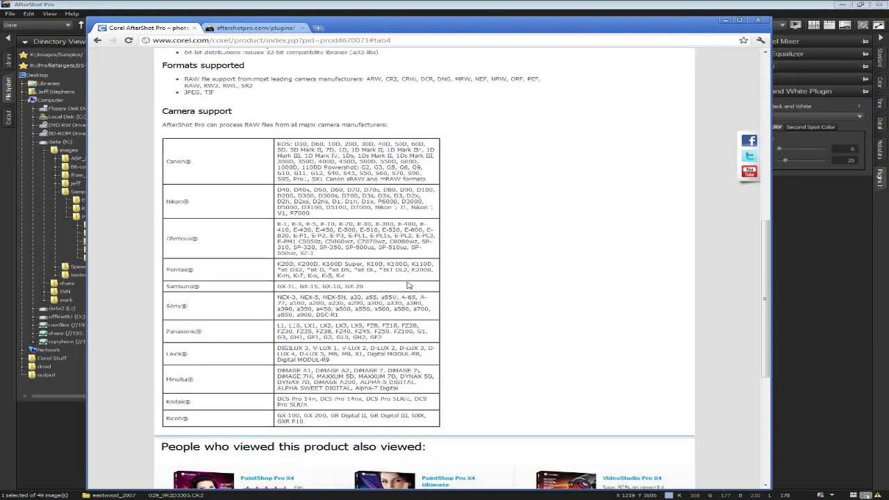
{"action": "scroll", "coordinate": [408, 285], "scroll_direction": "up", "scroll_amount": 1}
{"action": "scroll", "coordinate": [408, 281], "scroll_direction": "down", "scroll_amount": 1}
{"action": "left_click", "coordinate": [725, 23]}
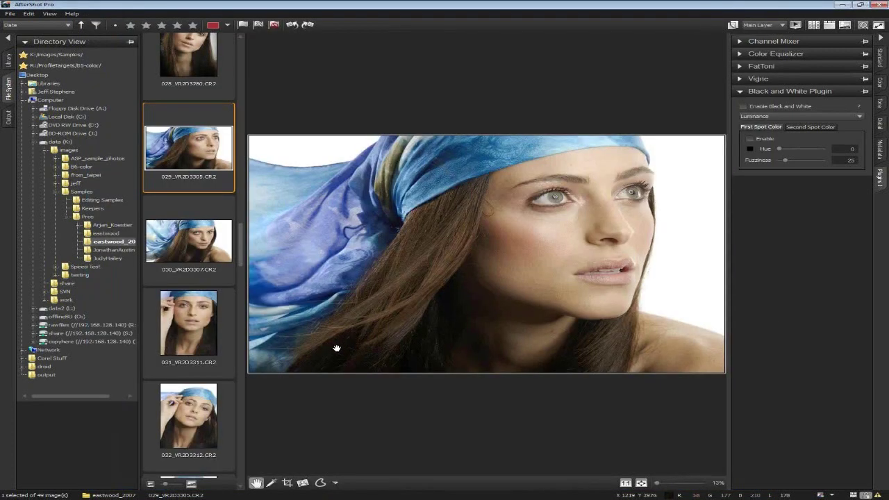
Review the JPEG Proof batch output settings, including the output naming format, and close them.
{"action": "left_click", "coordinate": [9, 118]}
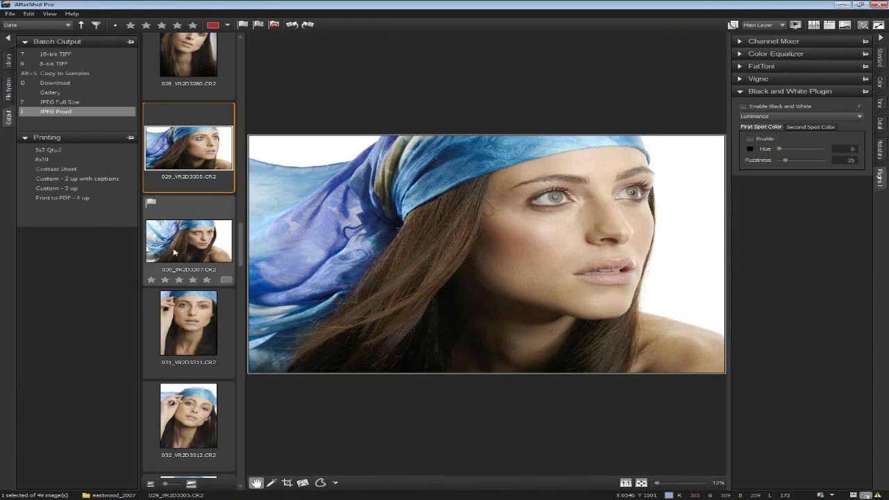
{"action": "scroll", "coordinate": [197, 257], "scroll_direction": "up", "scroll_amount": 10}
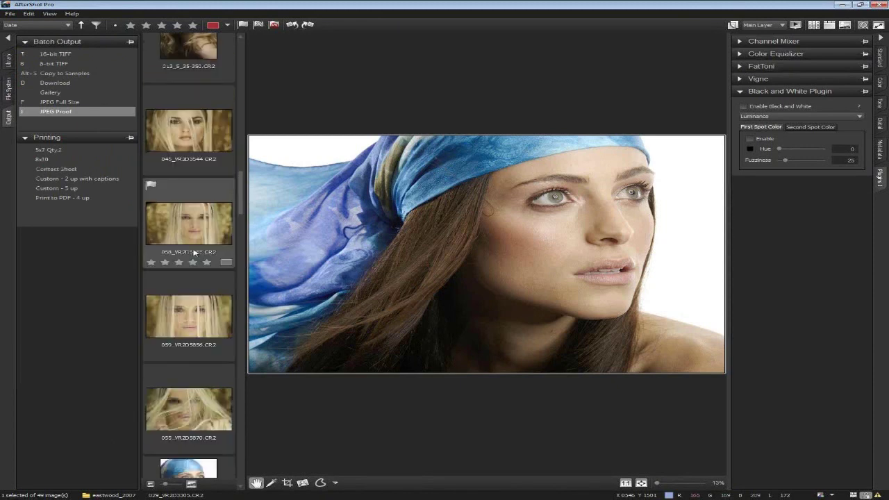
{"action": "scroll", "coordinate": [204, 248], "scroll_direction": "up", "scroll_amount": 5}
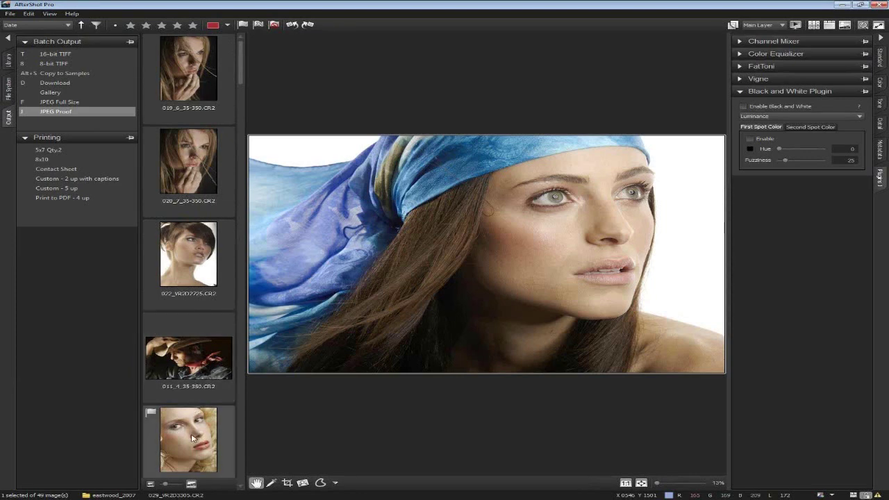
{"action": "double_click", "coordinate": [60, 113]}
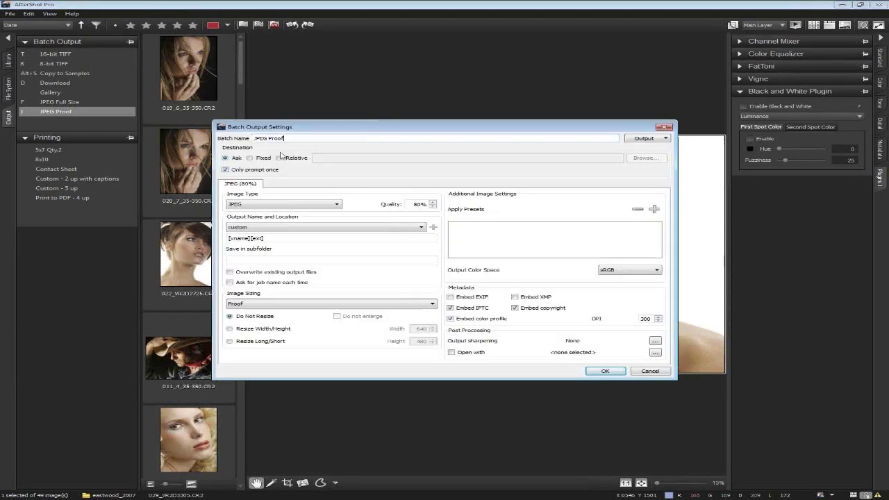
{"action": "double_click", "coordinate": [257, 238]}
{"action": "left_click_drag", "start_coordinate": [624, 130], "coordinate": [691, 123]}
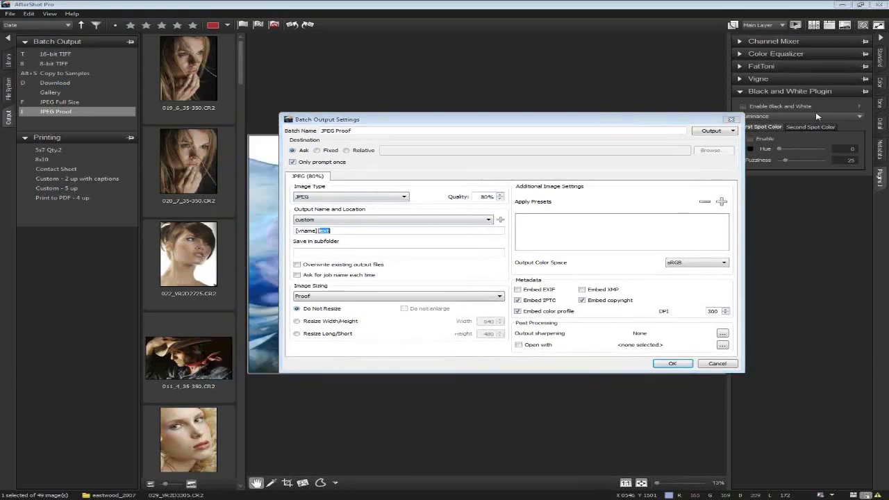
{"action": "left_click", "coordinate": [731, 119]}
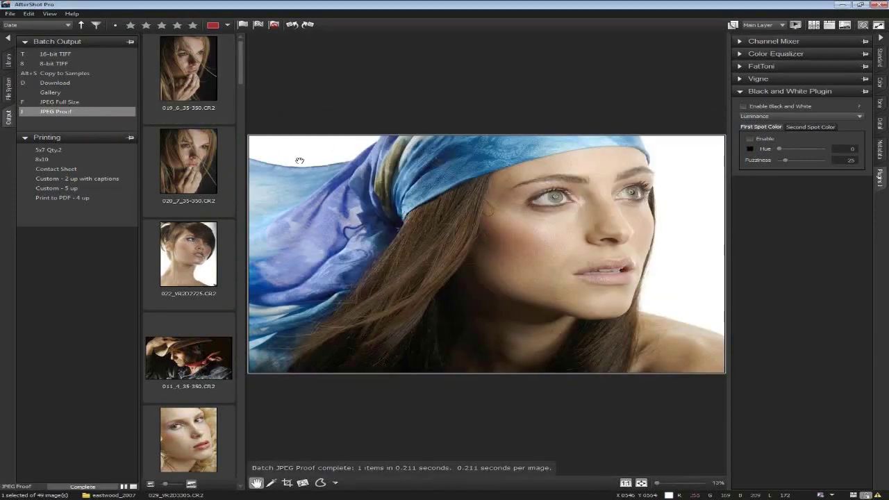
Select photo 019_6_35-350.CR2 and inspect the Rename Versions options and version commands, leaving without renaming.
{"action": "mouse_move", "coordinate": [167, 113]}
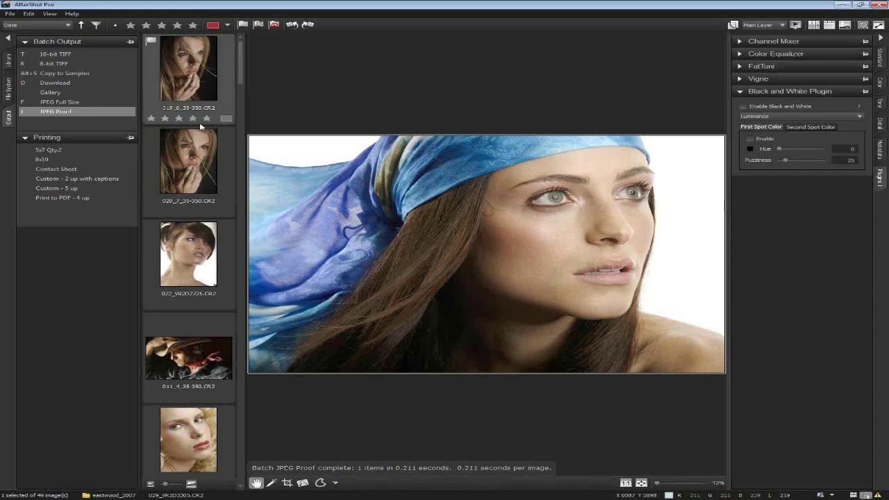
{"action": "right_click", "coordinate": [188, 75]}
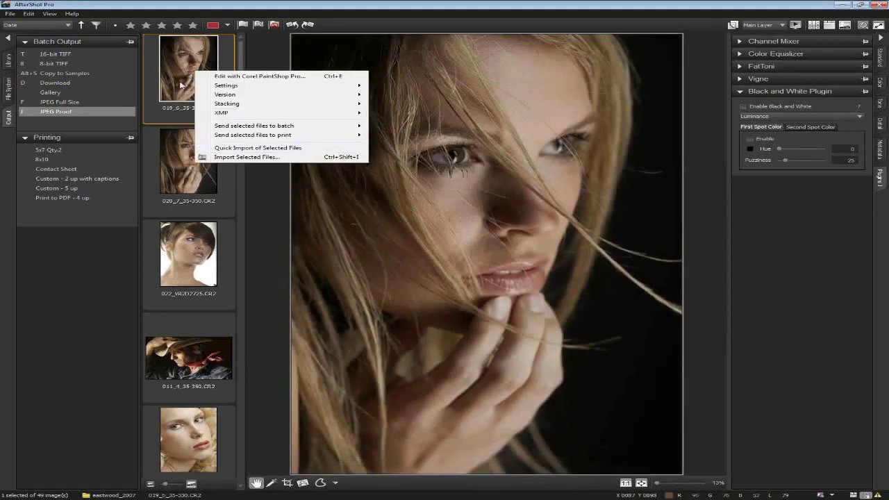
{"action": "left_click", "coordinate": [181, 85]}
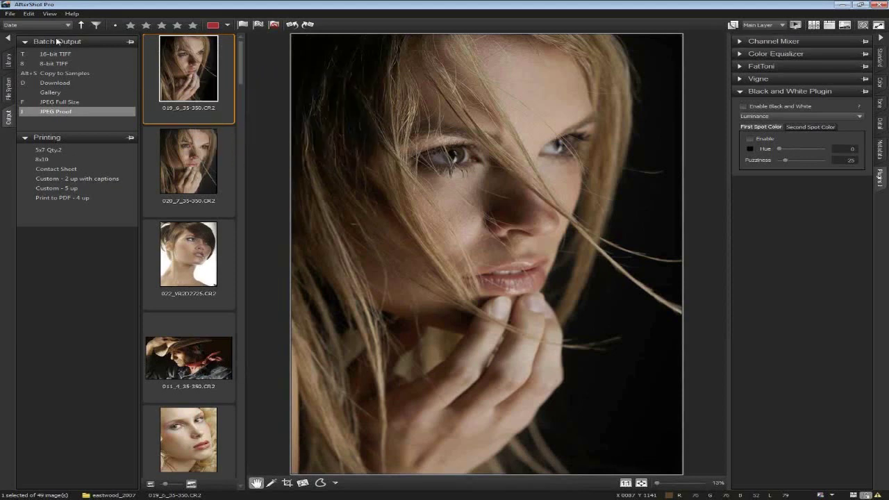
{"action": "key", "text": "F2"}
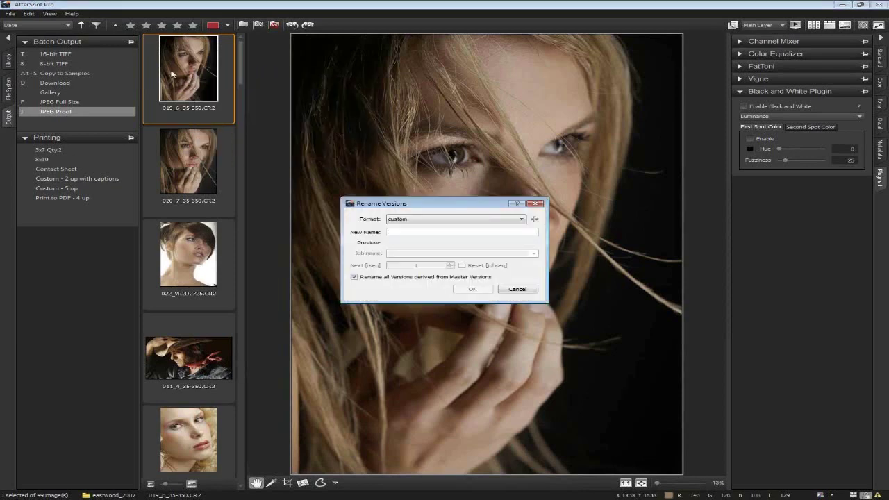
{"action": "key", "text": "Escape"}
{"action": "left_click", "coordinate": [29, 14]}
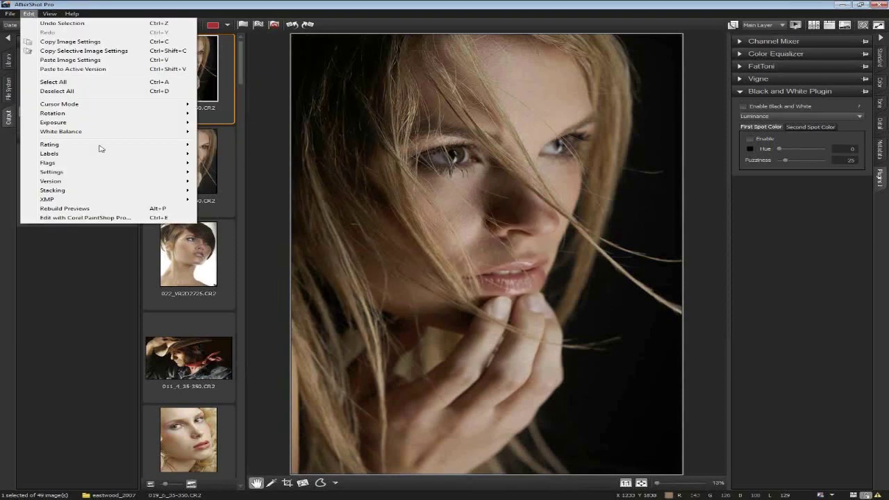
{"action": "mouse_move", "coordinate": [139, 184]}
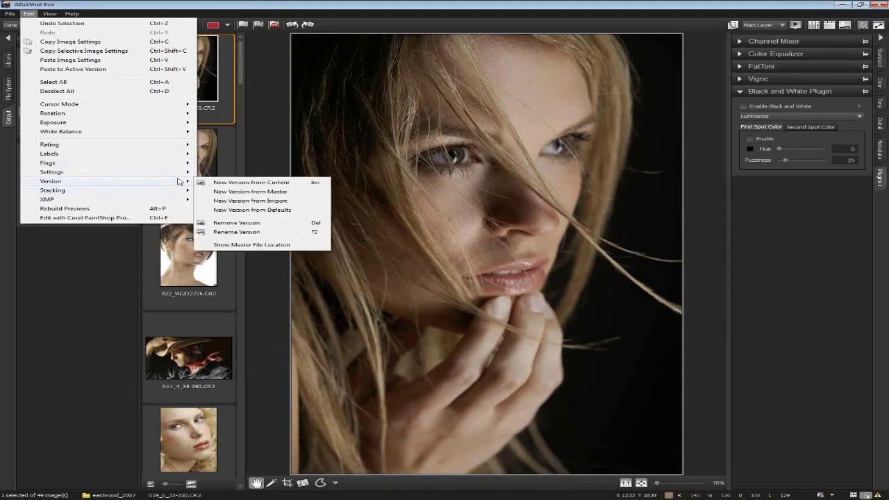
{"action": "left_click", "coordinate": [243, 232]}
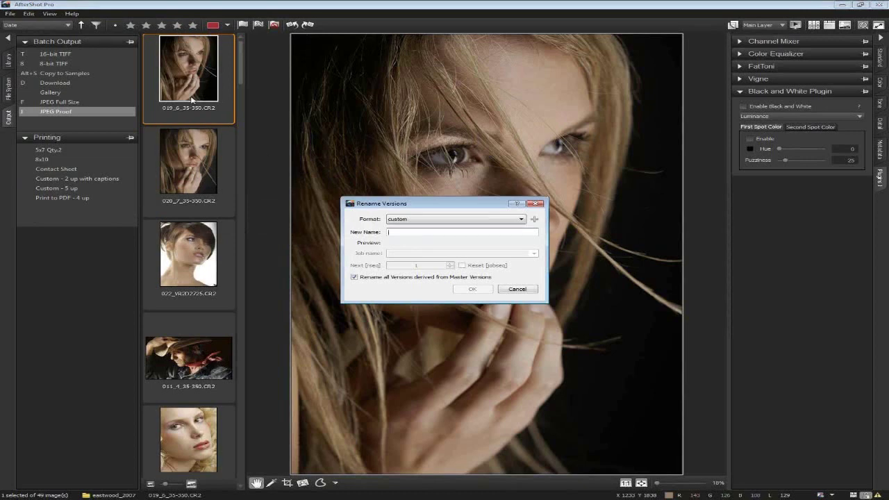
{"action": "key", "text": "Escape"}
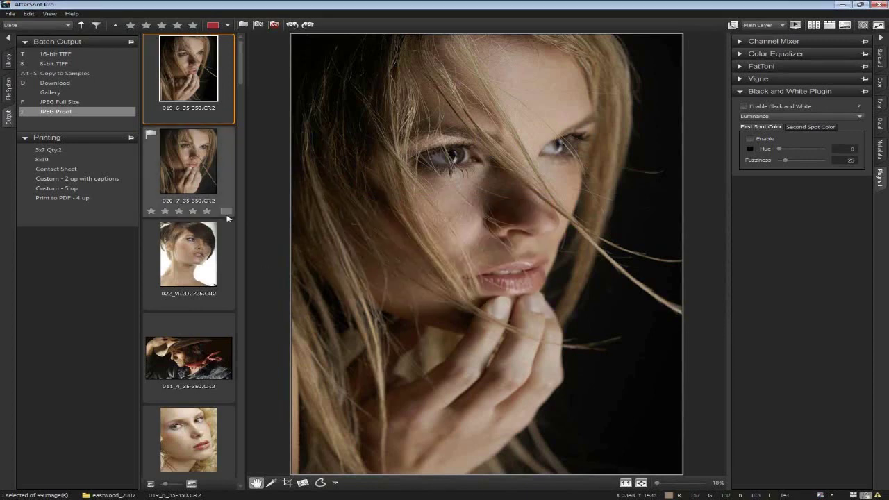
Try the custom format new name-[3seq] in Rename Versions for all photos in the folder, and cancel without renaming.
{"action": "key", "text": "ctrl+a"}
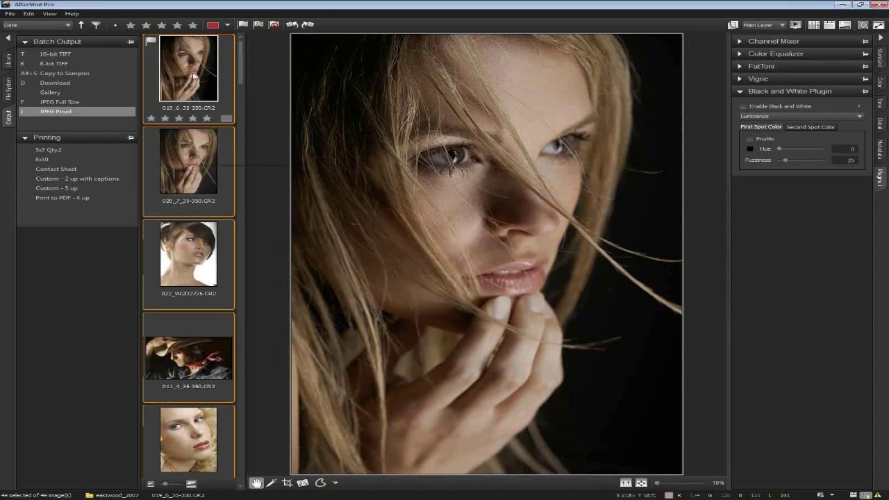
{"action": "right_click", "coordinate": [193, 73]}
{"action": "mouse_move", "coordinate": [245, 99]}
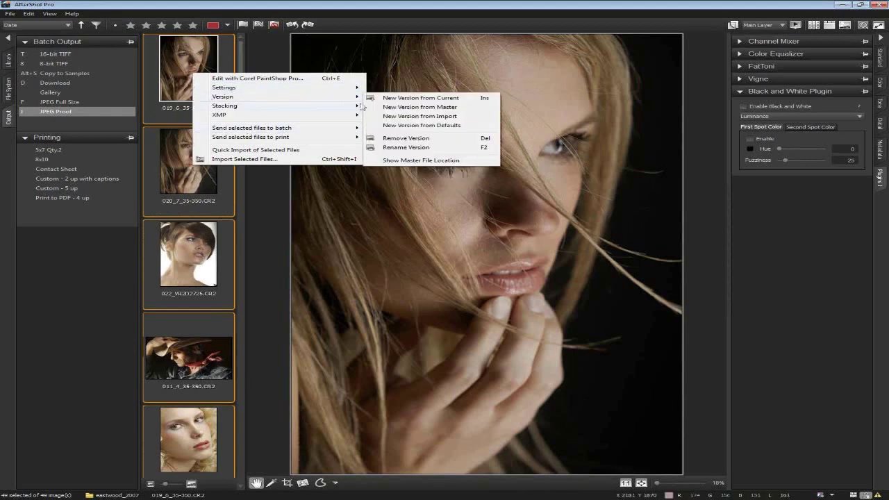
{"action": "left_click", "coordinate": [419, 149]}
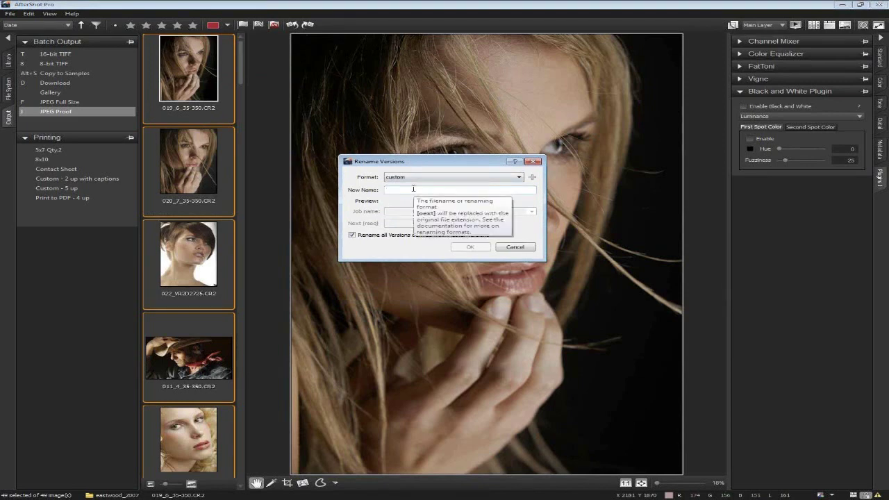
{"action": "type", "text": "new name."}
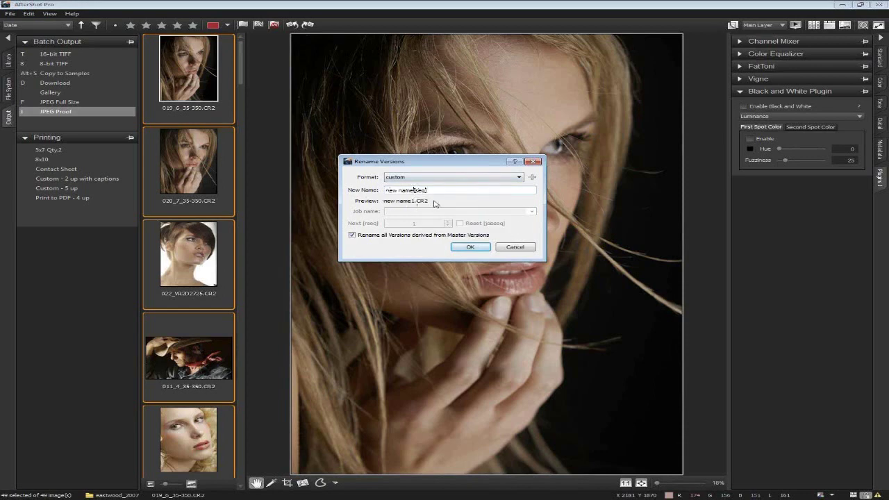
{"action": "type", "text": "-"}
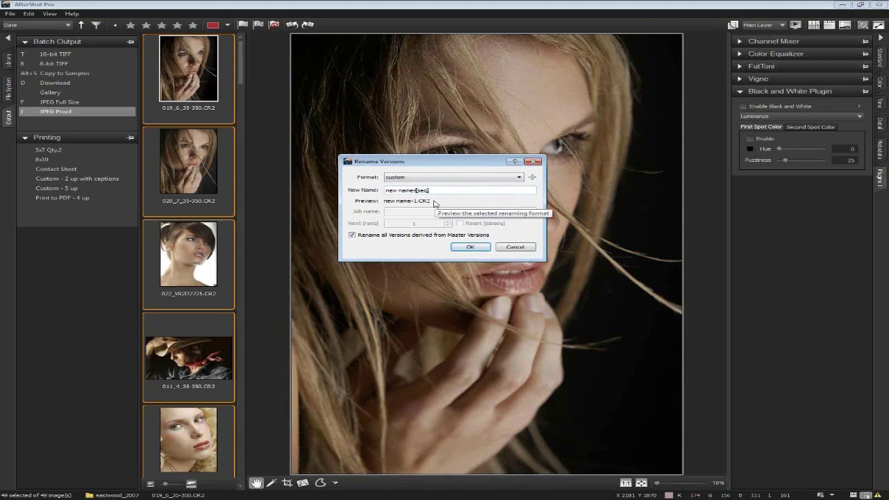
{"action": "type", "text": "3"}
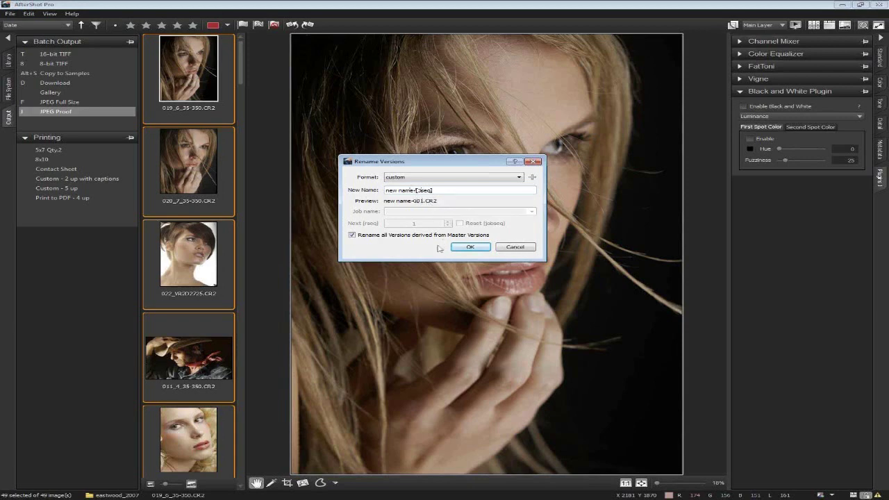
{"action": "left_click_drag", "start_coordinate": [424, 160], "coordinate": [422, 164]}
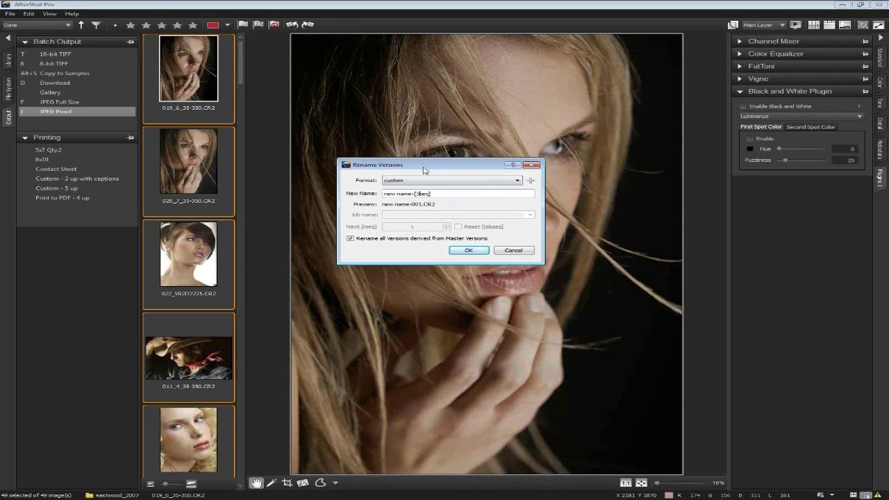
{"action": "double_click", "coordinate": [456, 195]}
{"action": "left_click", "coordinate": [453, 196]}
{"action": "left_click", "coordinate": [512, 251]}
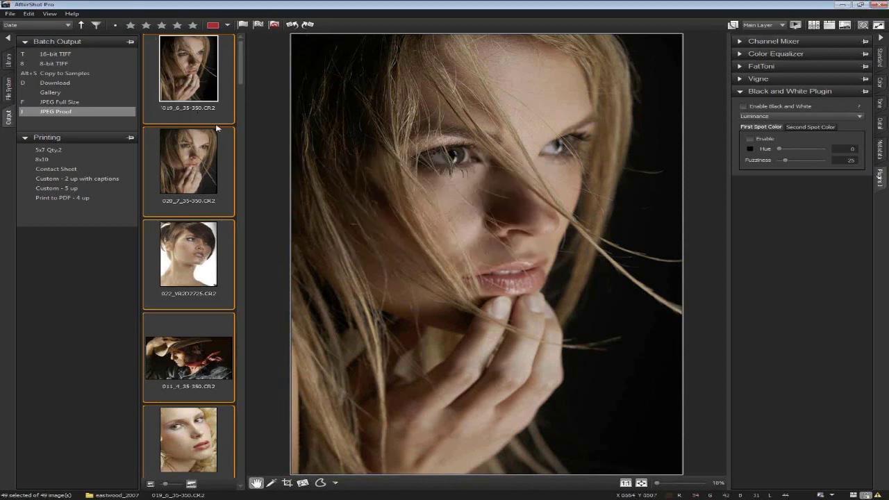
Select only photo 019_6_35-350.CR2 and examine the output naming format in the JPEG Proof batch output settings.
{"action": "left_click", "coordinate": [202, 103]}
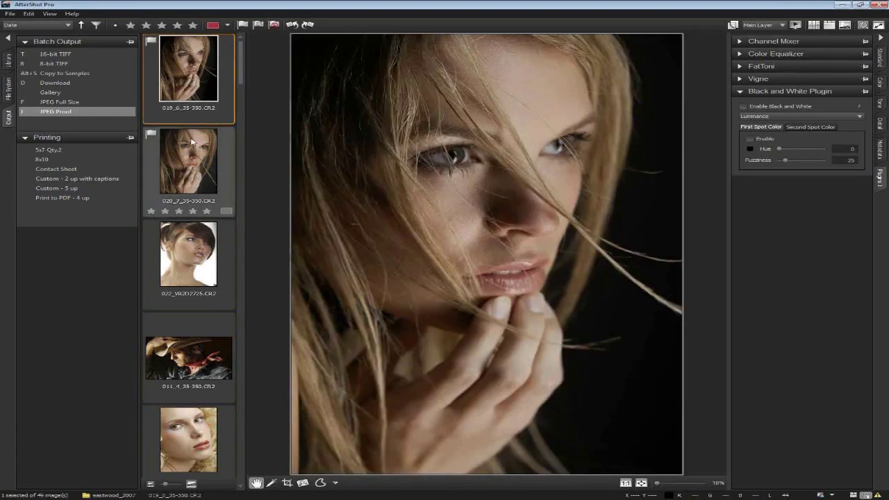
{"action": "double_click", "coordinate": [62, 113]}
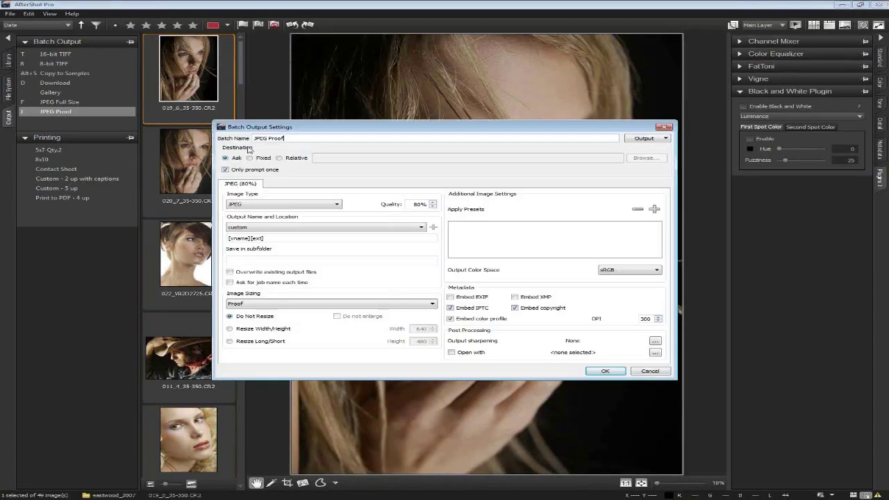
{"action": "left_click_drag", "start_coordinate": [300, 131], "coordinate": [345, 100]}
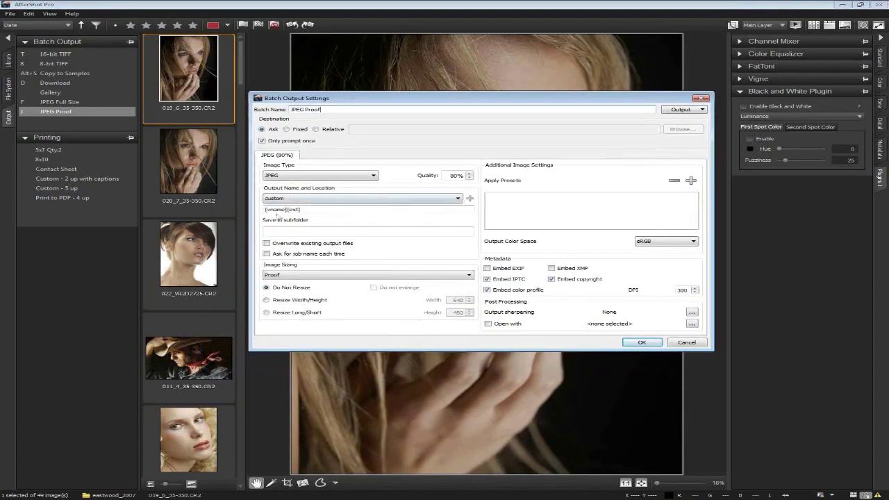
{"action": "triple_click", "coordinate": [286, 210]}
{"action": "left_click", "coordinate": [317, 213]}
Try the Date and time, Batch sequence, custom and default output naming formats, and close the batch settings without saving.
{"action": "left_click", "coordinate": [301, 199]}
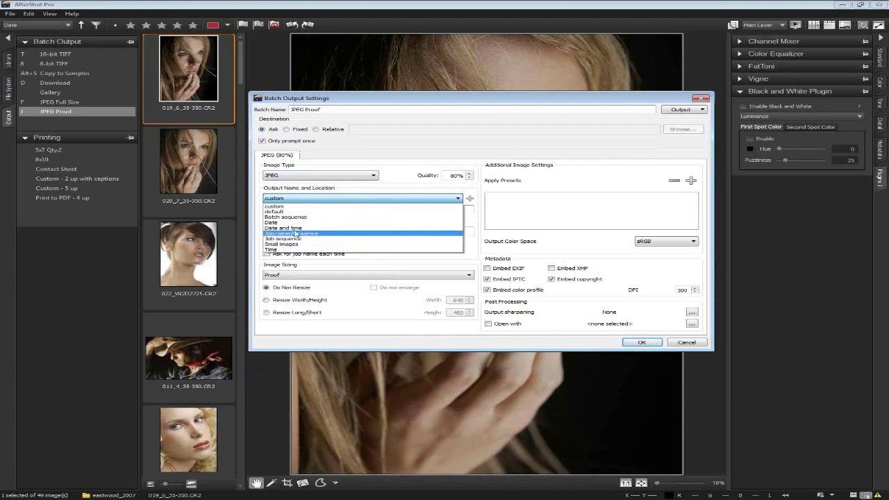
{"action": "left_click", "coordinate": [285, 228]}
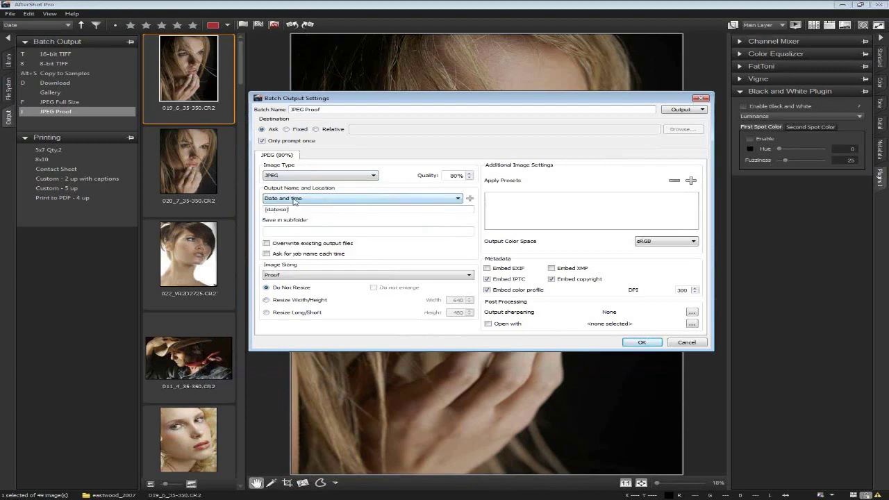
{"action": "left_click", "coordinate": [290, 198]}
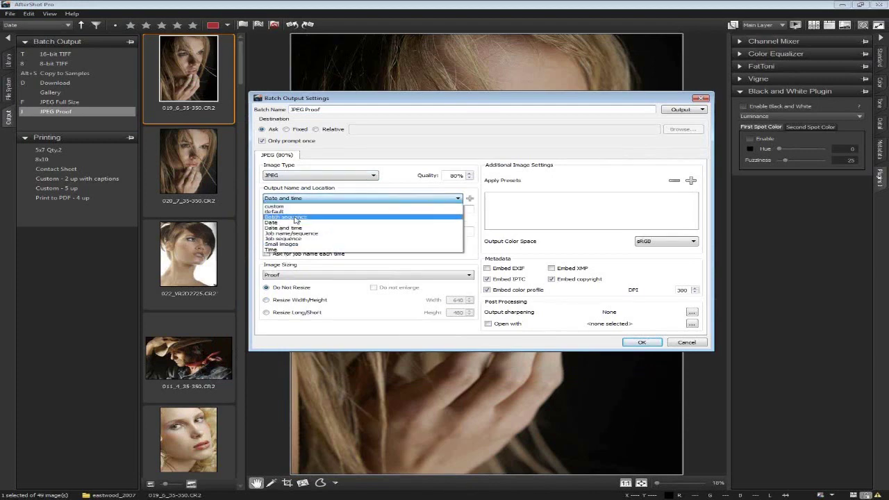
{"action": "left_click", "coordinate": [286, 217]}
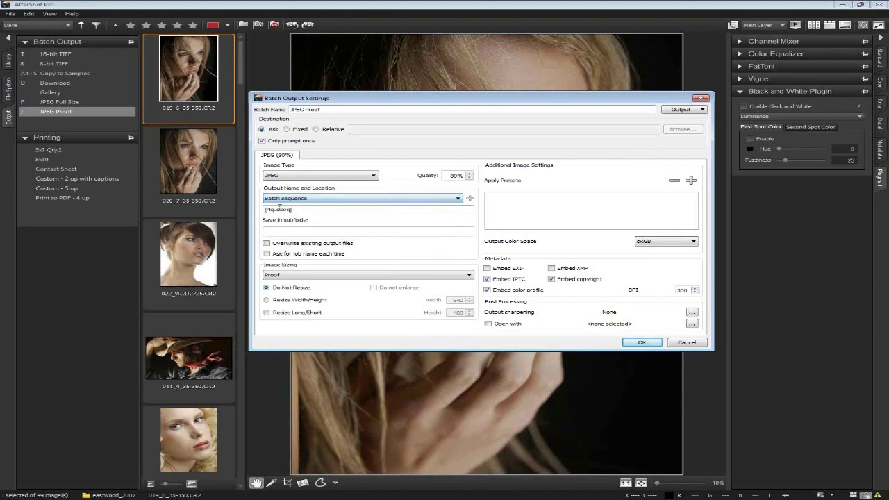
{"action": "left_click", "coordinate": [307, 201]}
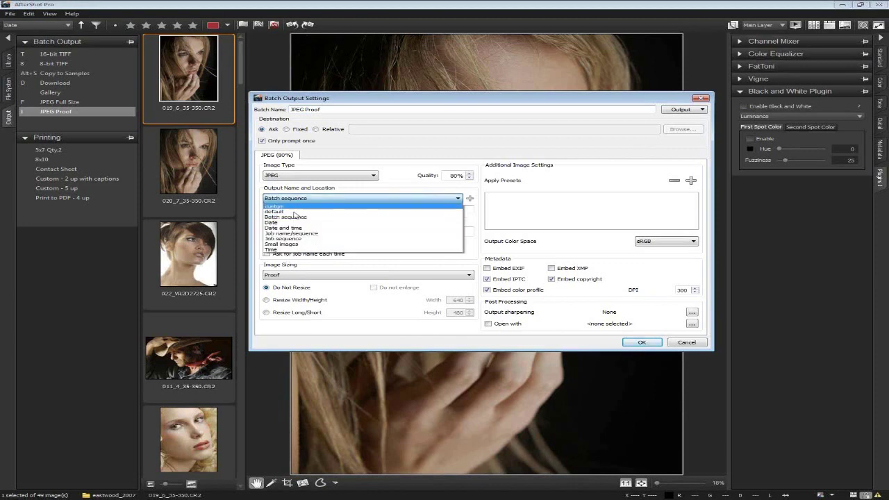
{"action": "left_click", "coordinate": [296, 207]}
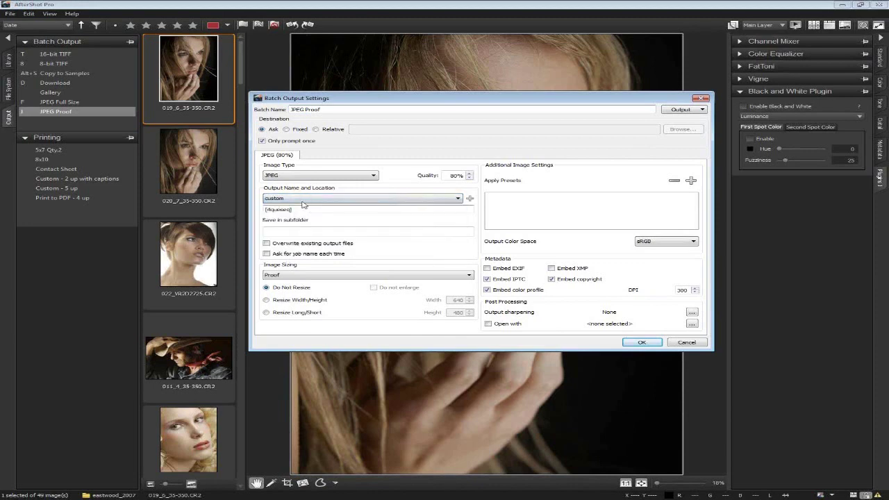
{"action": "scroll", "coordinate": [303, 200], "scroll_direction": "up", "scroll_amount": 3}
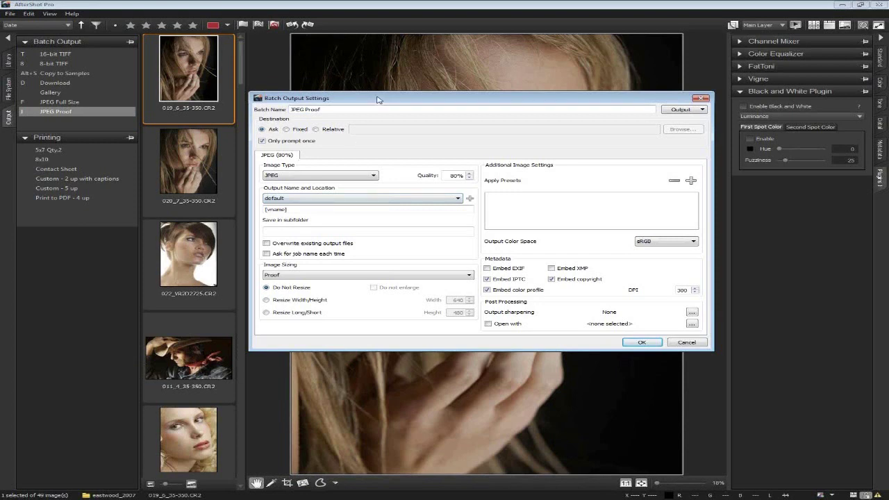
{"action": "left_click_drag", "start_coordinate": [377, 99], "coordinate": [374, 95]}
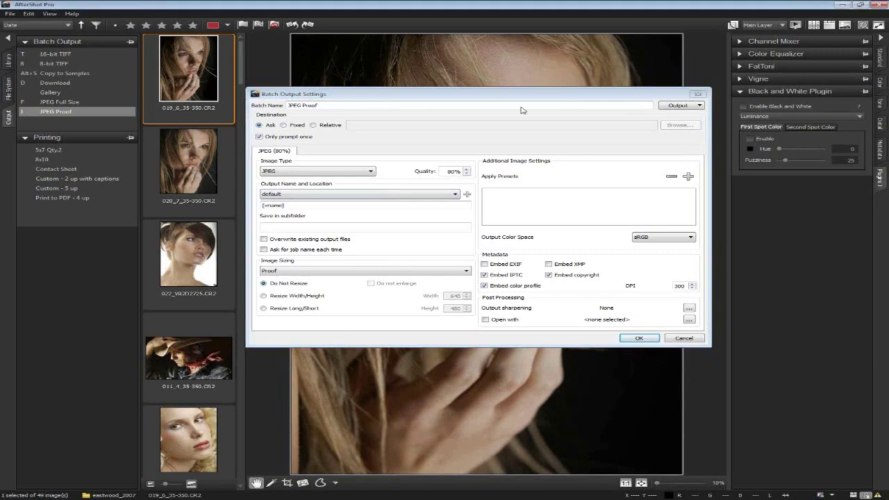
{"action": "left_click", "coordinate": [699, 95]}
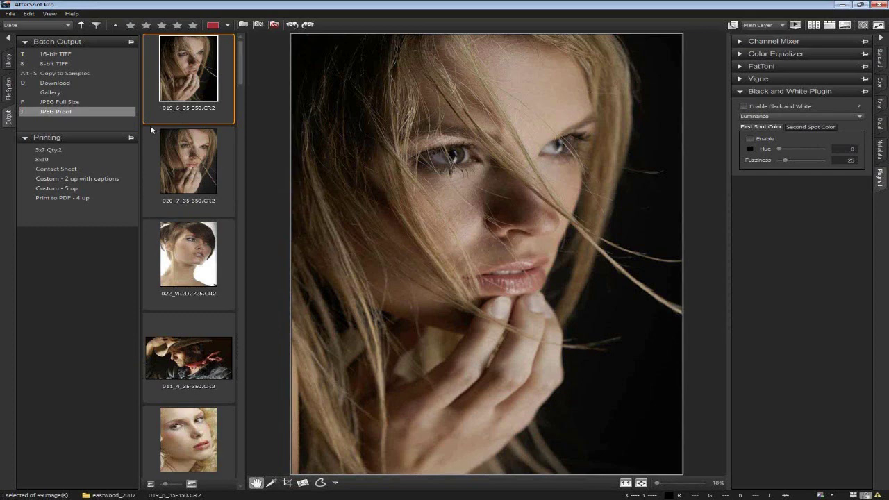
Open the slideshow settings and turn off the EXIF information overlay.
{"action": "left_click", "coordinate": [796, 26]}
{"action": "left_click_drag", "start_coordinate": [561, 112], "coordinate": [581, 81]}
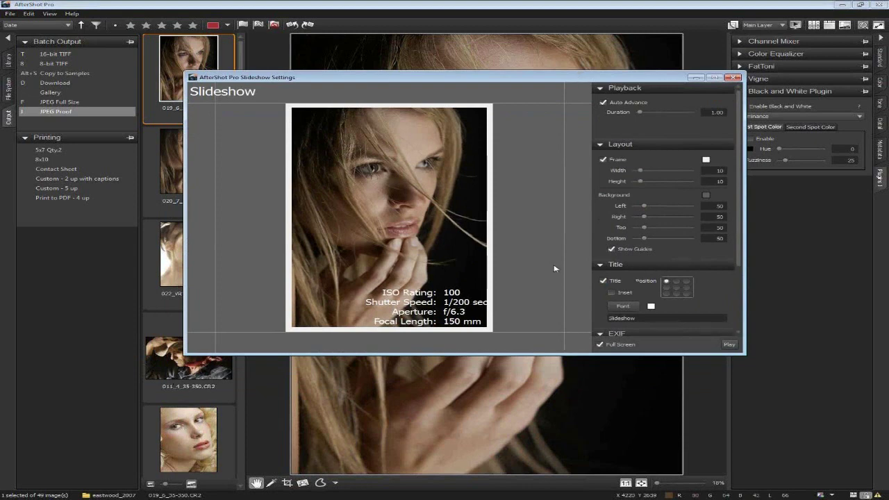
{"action": "left_click", "coordinate": [613, 333]}
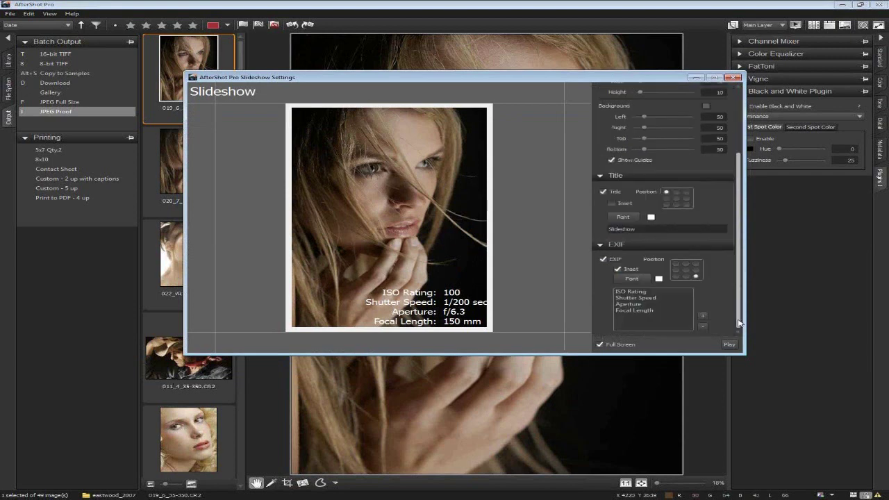
{"action": "left_click", "coordinate": [604, 260]}
{"action": "left_click", "coordinate": [604, 260]}
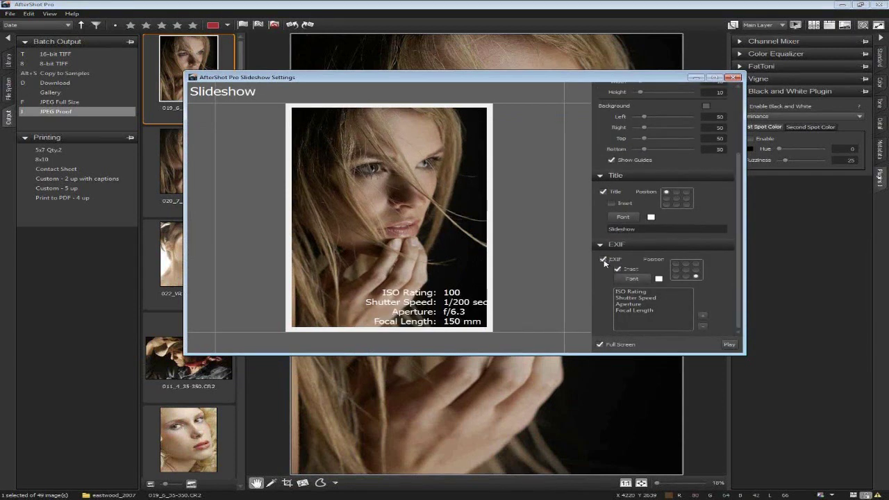
{"action": "left_click", "coordinate": [603, 260]}
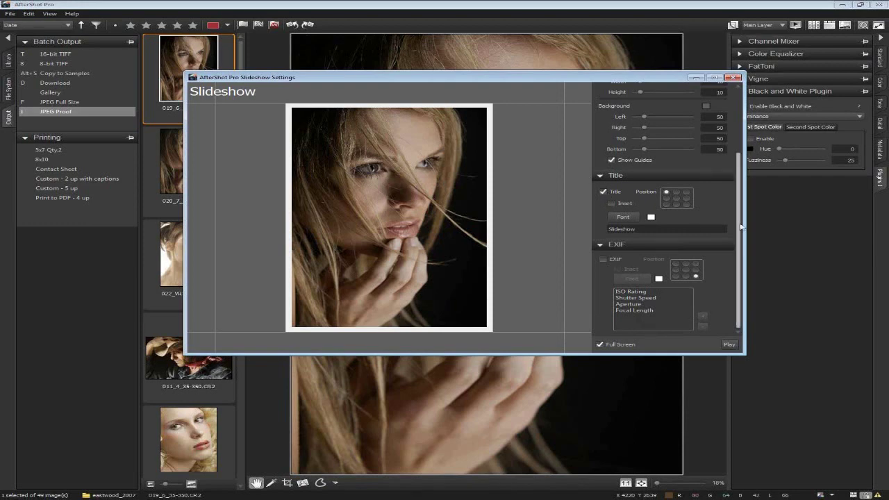
Turn off the slideshow's title and layout guides, and close the slideshow settings.
{"action": "scroll", "coordinate": [740, 228], "scroll_direction": "up", "scroll_amount": 3}
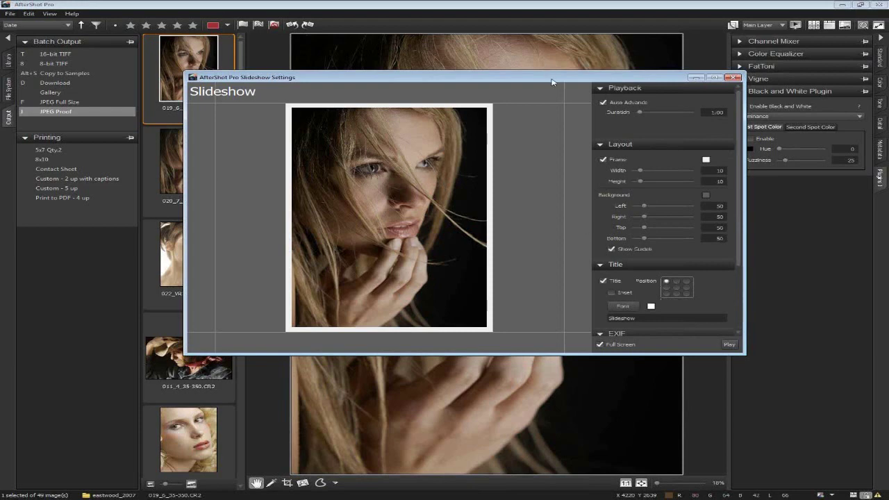
{"action": "left_click", "coordinate": [603, 281]}
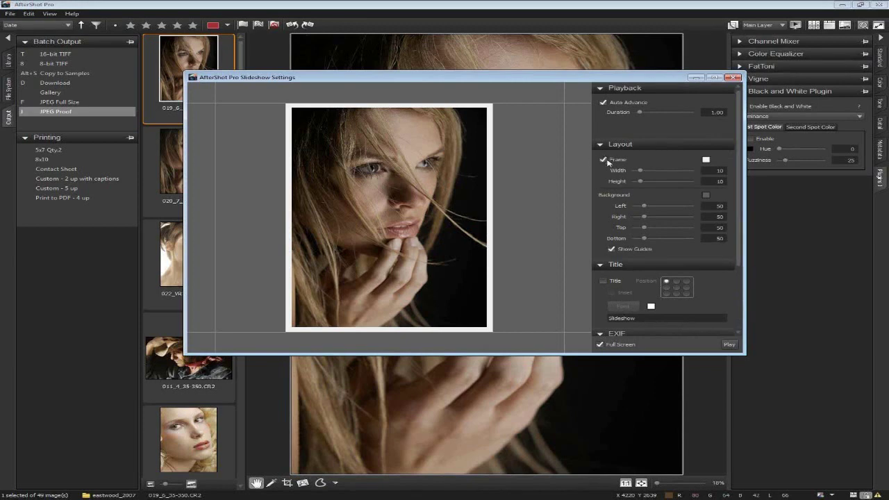
{"action": "left_click", "coordinate": [611, 248]}
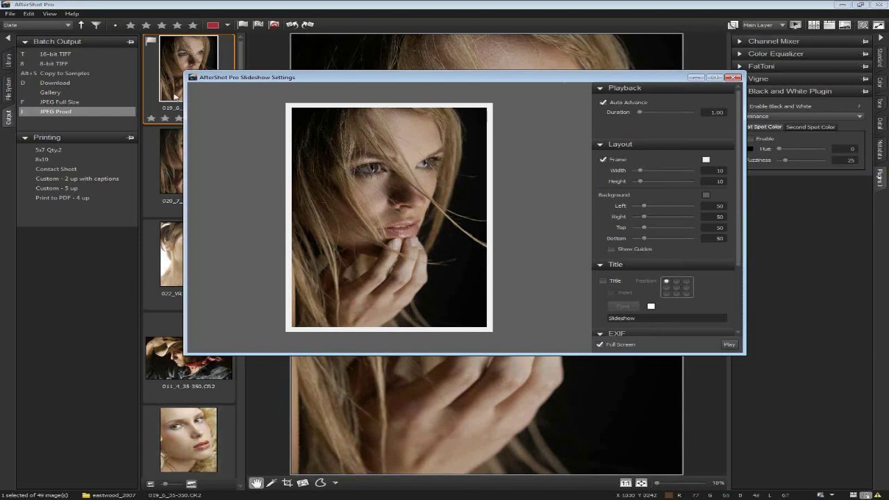
{"action": "left_click_drag", "start_coordinate": [264, 80], "coordinate": [314, 75]}
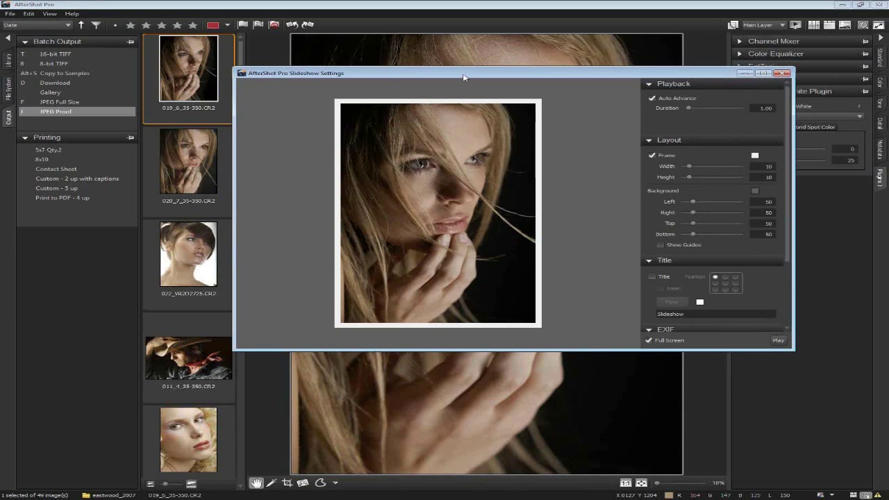
{"action": "left_click_drag", "start_coordinate": [465, 76], "coordinate": [478, 75]}
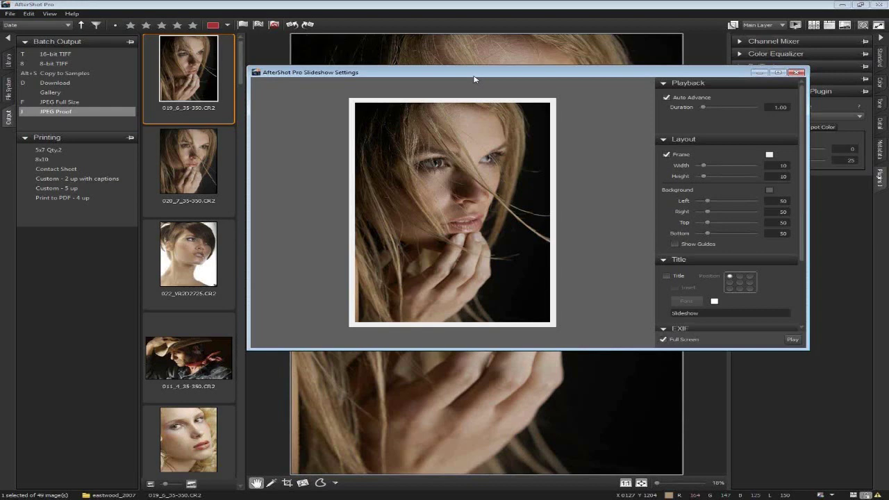
{"action": "left_click", "coordinate": [798, 73]}
Add a second file output to the JPEG Proof batch output settings, and switch back to the first JPEG output.
{"action": "double_click", "coordinate": [61, 114]}
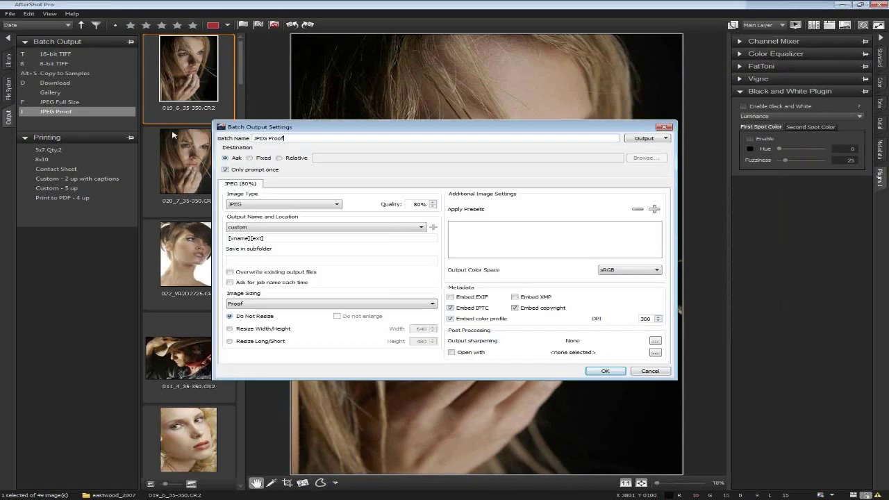
{"action": "left_click_drag", "start_coordinate": [309, 131], "coordinate": [343, 90]}
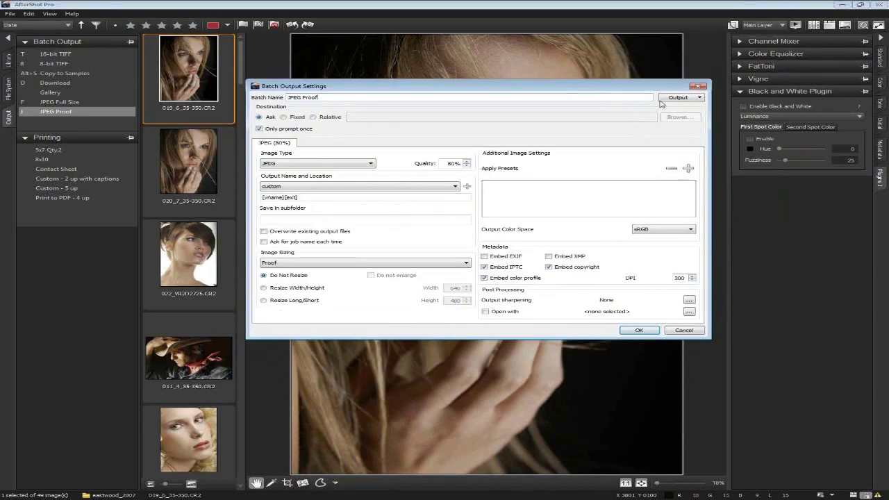
{"action": "left_click", "coordinate": [677, 97]}
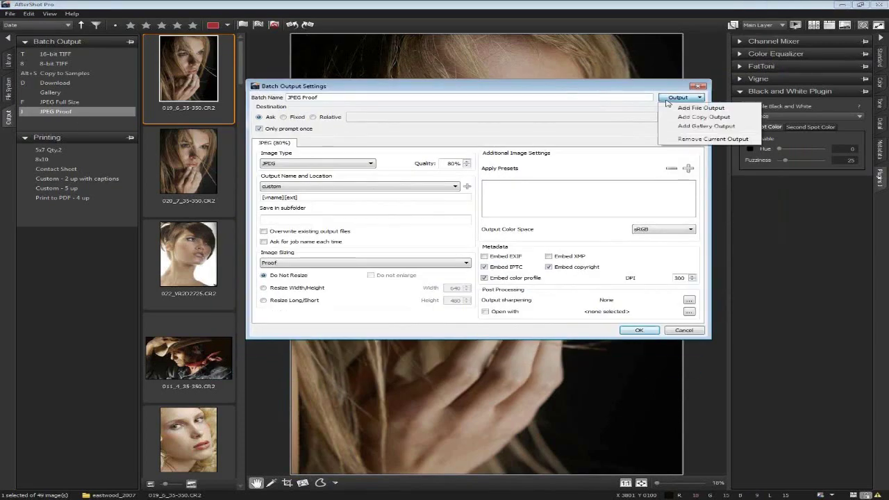
{"action": "left_click", "coordinate": [626, 90]}
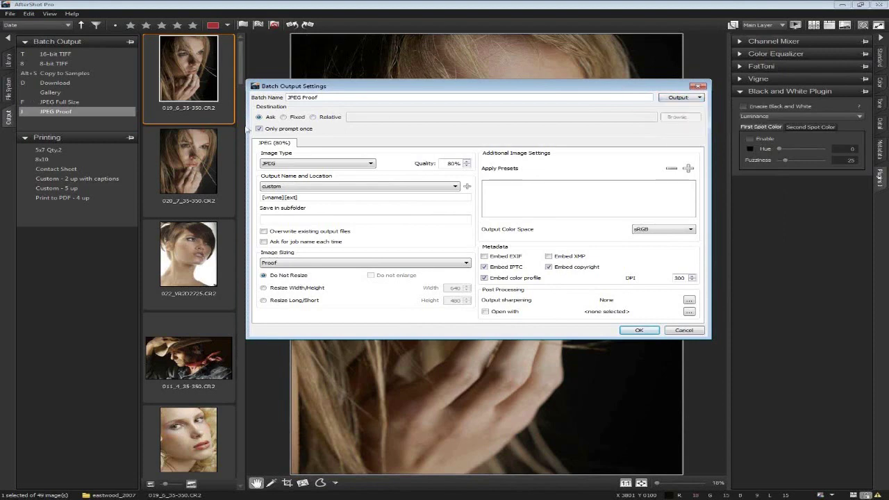
{"action": "left_click", "coordinate": [683, 102]}
{"action": "left_click", "coordinate": [625, 91]}
{"action": "left_click", "coordinate": [690, 99]}
{"action": "left_click", "coordinate": [691, 107]}
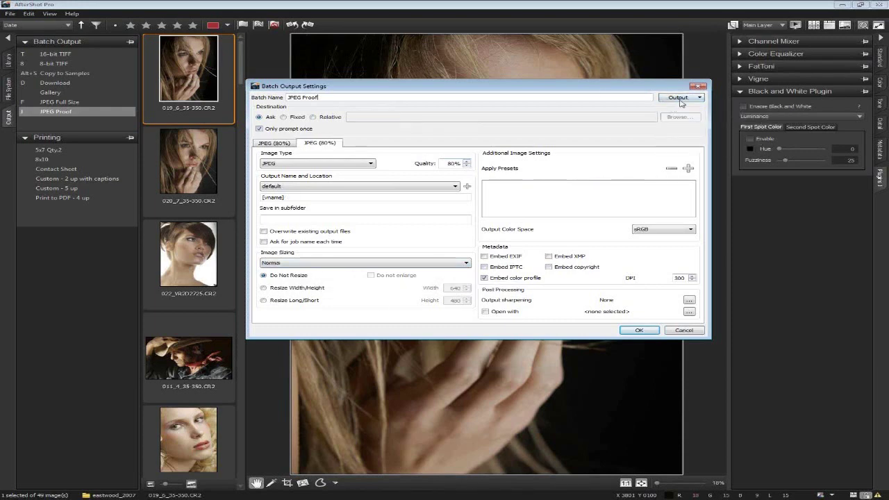
{"action": "left_click", "coordinate": [275, 144]}
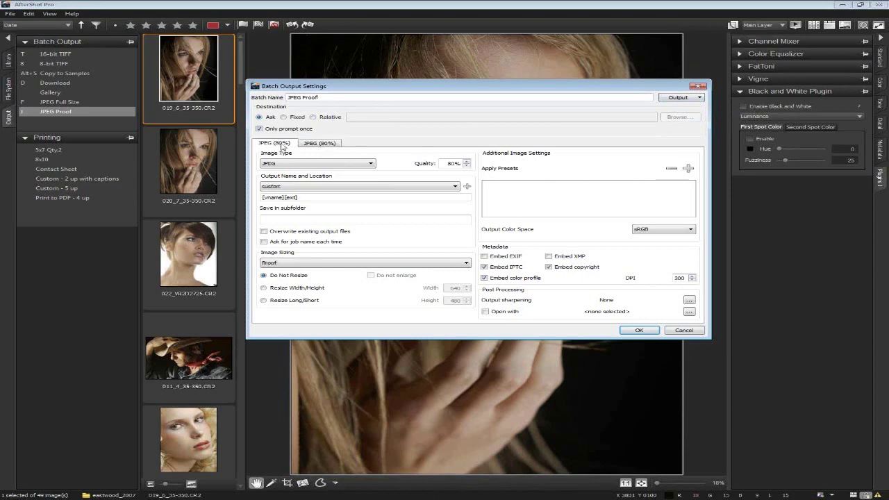
Set the first JPEG output's image sizing to Normal and save its files in a subfolder named Full.
{"action": "left_click", "coordinate": [285, 263]}
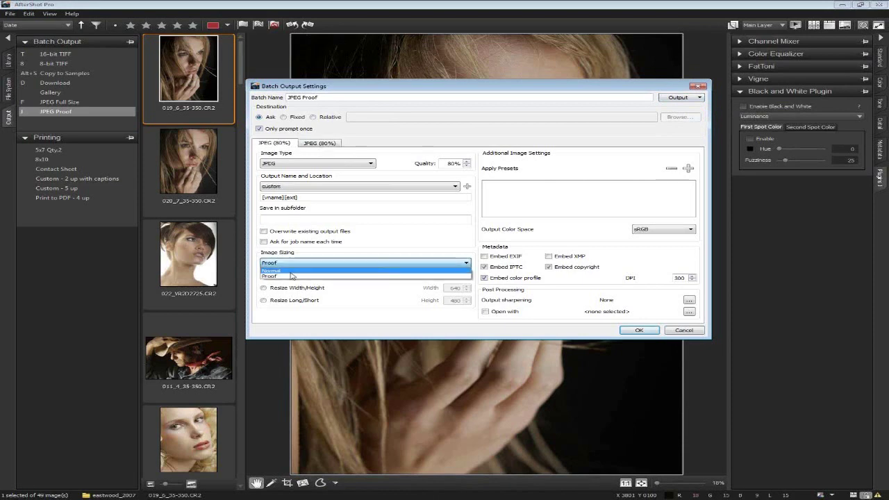
{"action": "left_click", "coordinate": [290, 271]}
{"action": "left_click", "coordinate": [286, 219]}
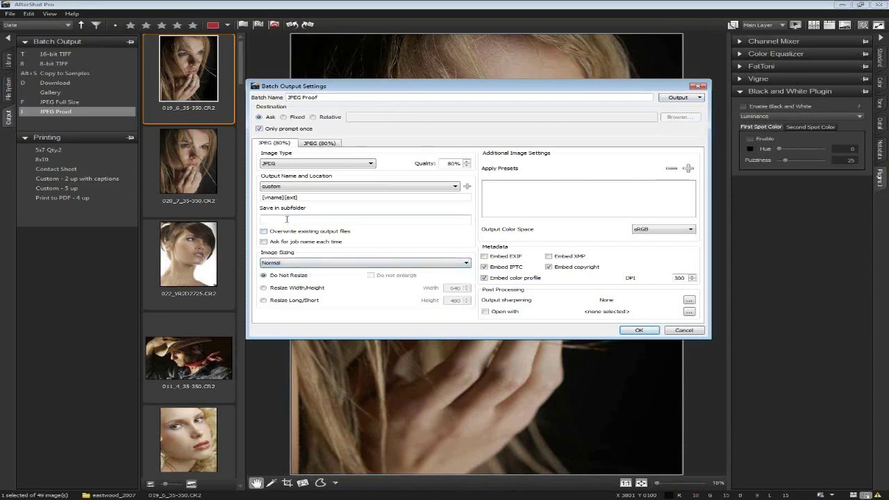
{"action": "type", "text": "Full"}
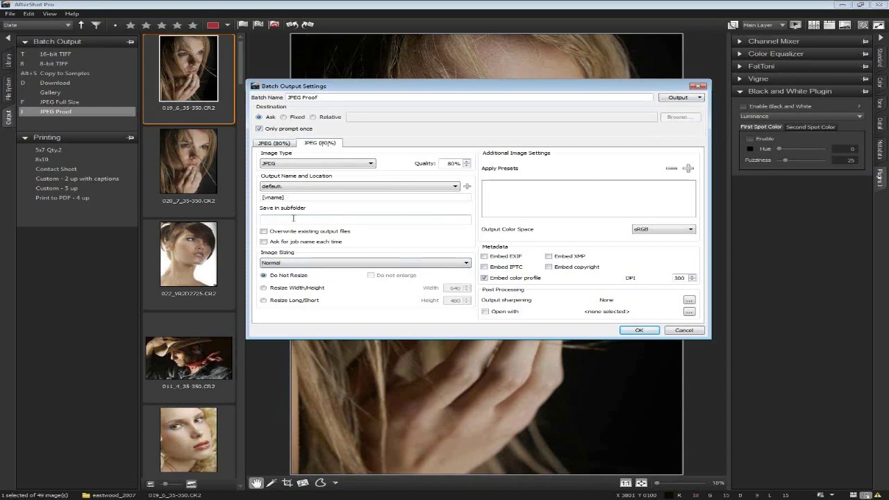
Resize the second JPEG output by width and height with a height of 640, and save it in a subfolder named preview.
{"action": "left_click", "coordinate": [314, 288]}
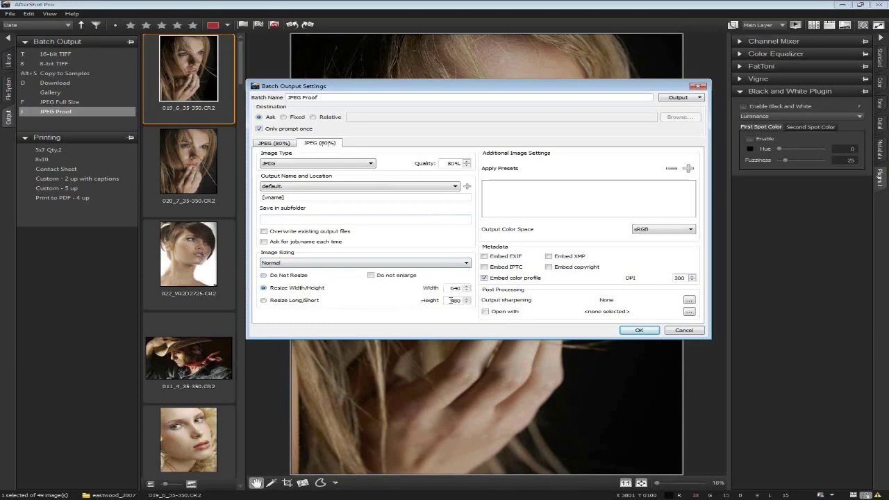
{"action": "left_click_drag", "start_coordinate": [450, 300], "coordinate": [466, 300]}
{"action": "type", "text": "64"}
{"action": "left_click", "coordinate": [309, 221]}
{"action": "type", "text": "preview"}
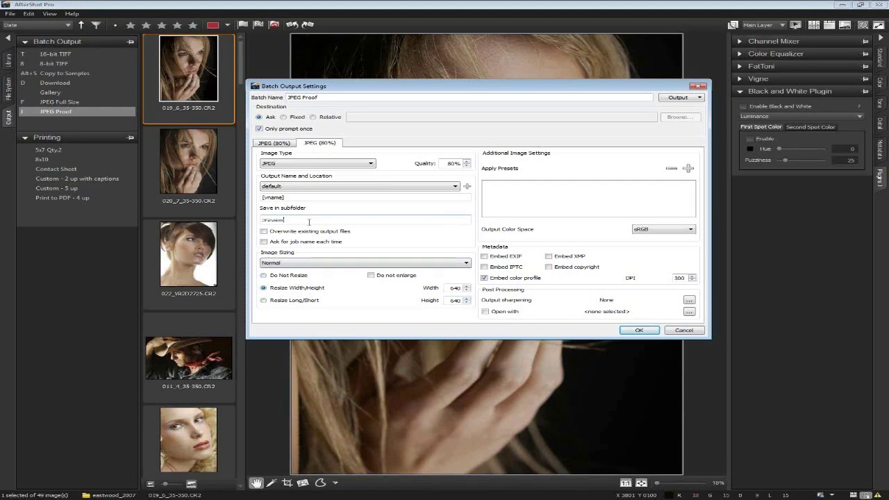
Add a third file output to the batch and save its files in a subfolder named black and white.
{"action": "left_click", "coordinate": [685, 99]}
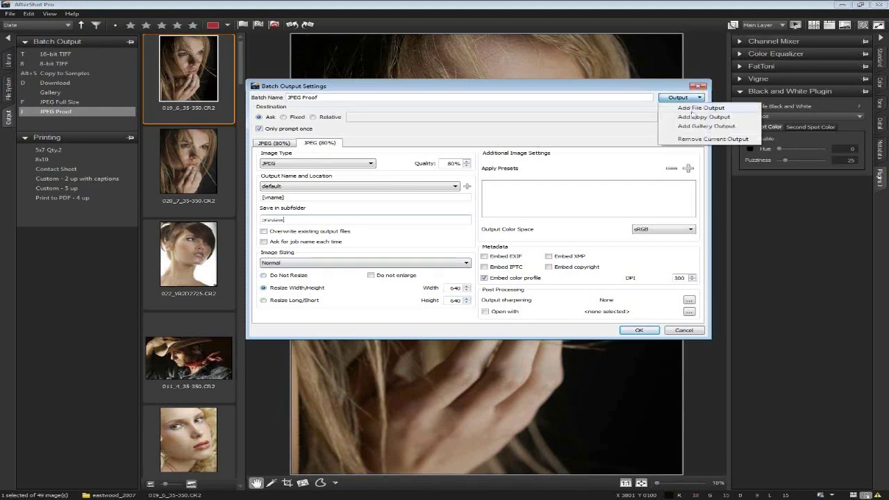
{"action": "left_click", "coordinate": [698, 108]}
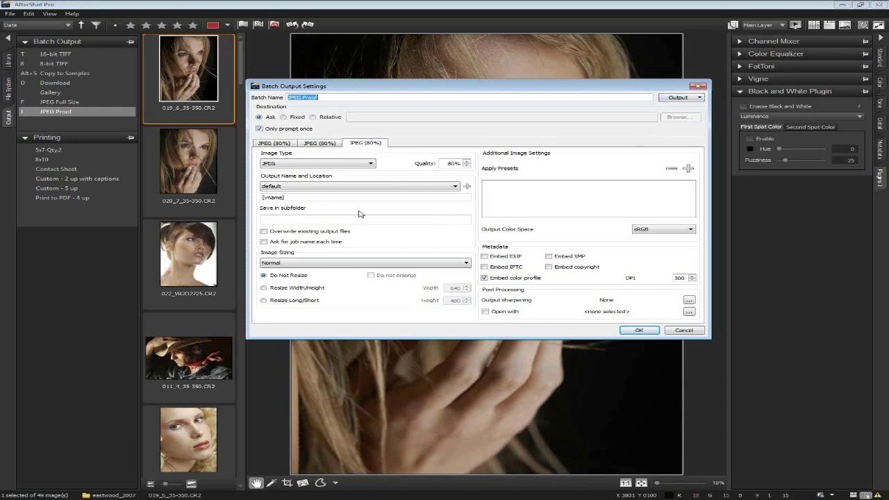
{"action": "left_click", "coordinate": [299, 218]}
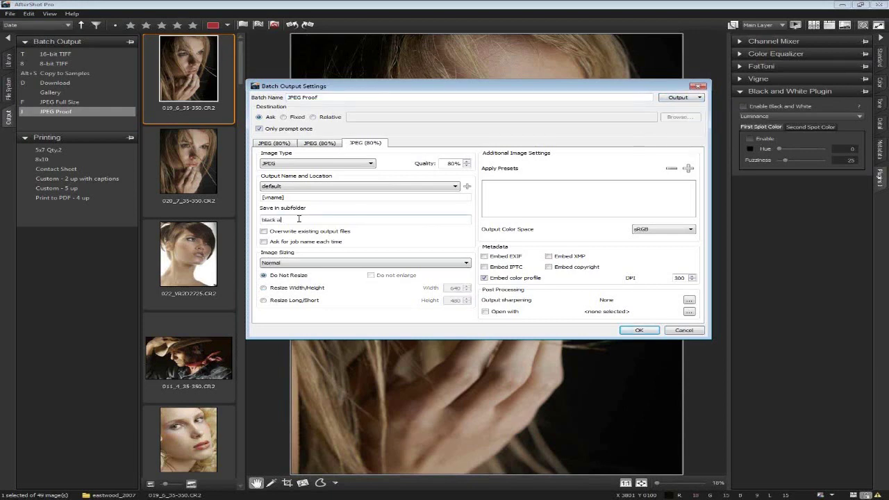
{"action": "type", "text": "black and white"}
Apply the B&W - Simple preset to the third JPEG output.
{"action": "left_click", "coordinate": [687, 168]}
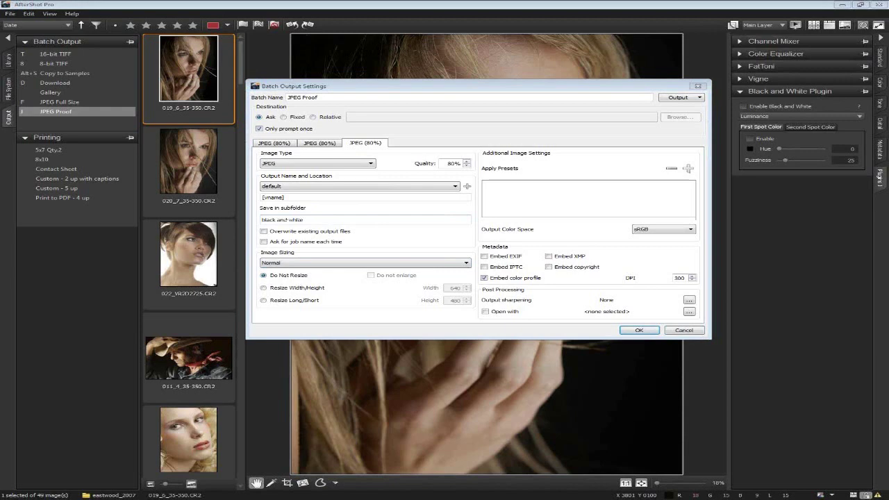
{"action": "left_click_drag", "start_coordinate": [370, 172], "coordinate": [419, 119]}
{"action": "mouse_move", "coordinate": [545, 148]}
{"action": "left_mouse_down"}
{"action": "mouse_move", "coordinate": [546, 159]}
{"action": "mouse_move", "coordinate": [546, 142]}
{"action": "left_mouse_up"}
{"action": "left_click", "coordinate": [430, 155]}
{"action": "left_click", "coordinate": [484, 215]}
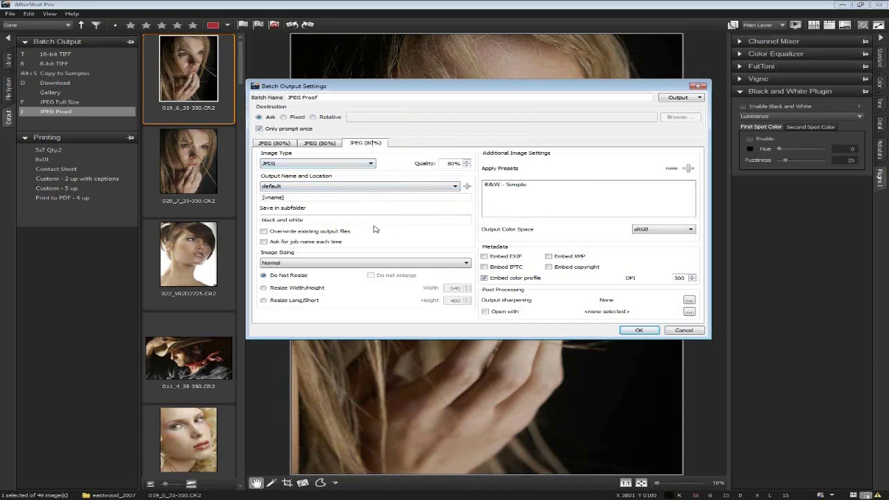
Rename the batch to JPEG multi images and save the batch output settings.
{"action": "double_click", "coordinate": [348, 98]}
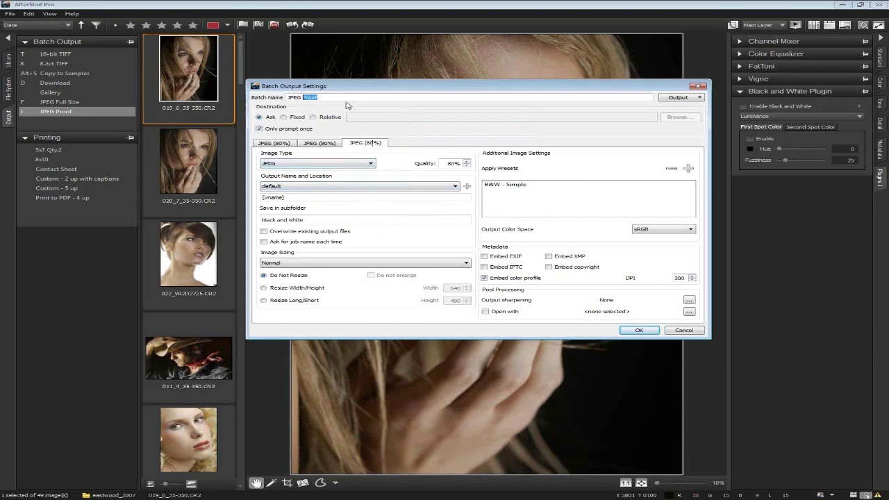
{"action": "type", "text": "multi images"}
{"action": "left_click", "coordinate": [642, 332]}
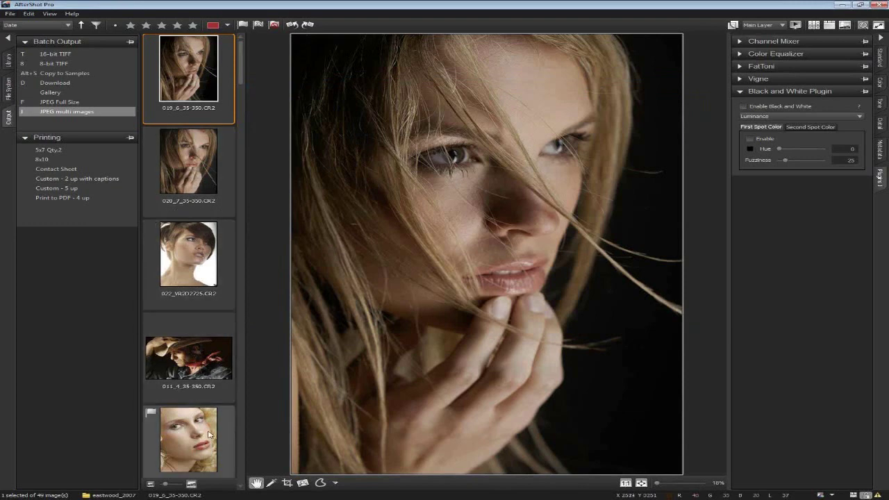
Select the images from 019_6_35-350.CR2 through 092_VR2D7514.CR2 and export them with the JPEG multi images batch.
{"action": "left_click", "coordinate": [198, 450], "text": "shift"}
{"action": "left_click_drag", "start_coordinate": [197, 64], "coordinate": [66, 114]}
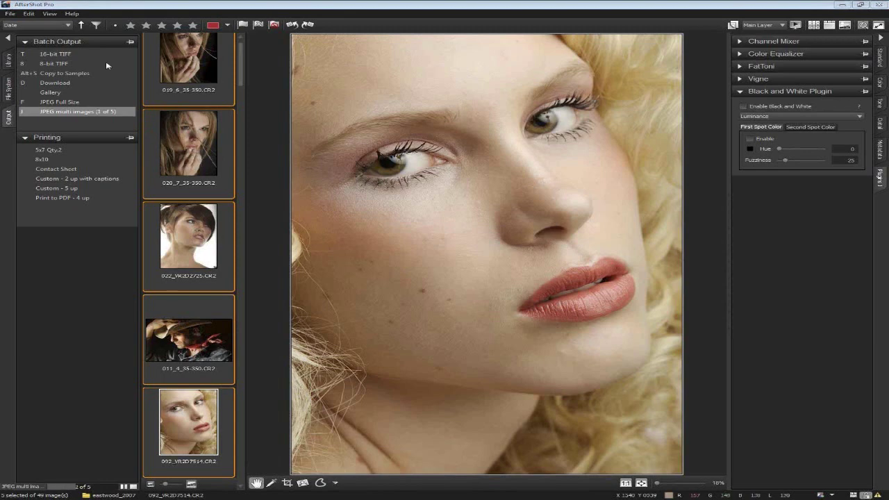
Switch to Windows Explorer, open the output folder on the desktop, and widen the file area.
{"action": "key", "text": "super+e"}
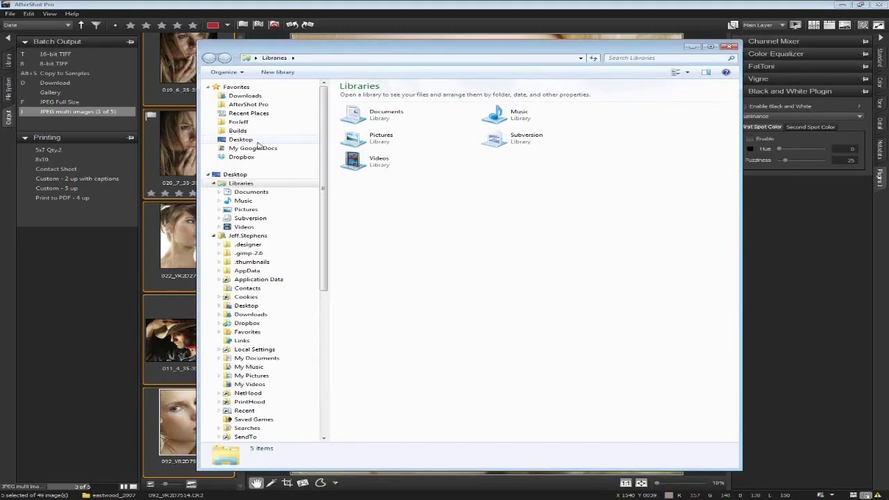
{"action": "left_click", "coordinate": [235, 174]}
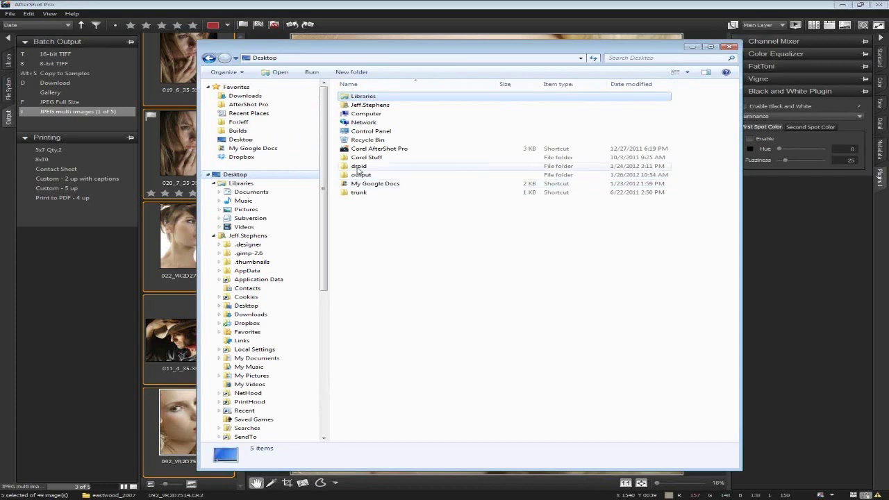
{"action": "double_click", "coordinate": [360, 175]}
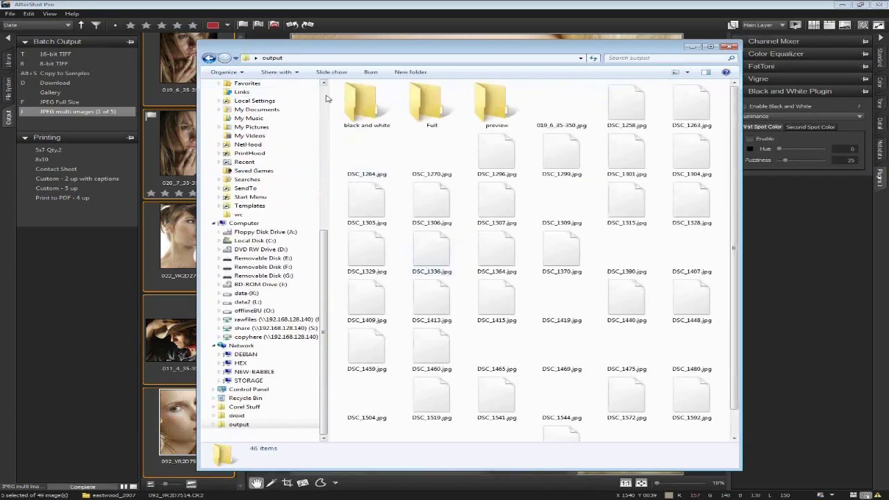
{"action": "left_click_drag", "start_coordinate": [324, 97], "coordinate": [224, 98]}
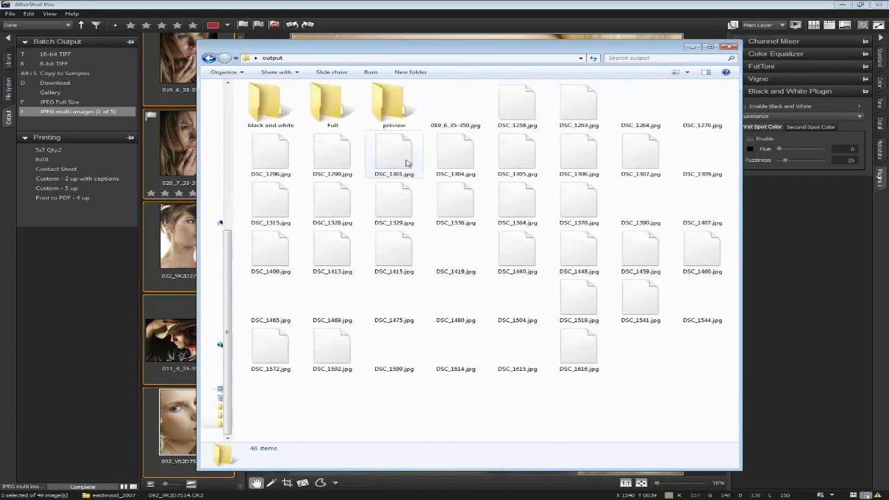
Check the exported images in the black and white, Full and preview subfolders, and return to the output folder.
{"action": "double_click", "coordinate": [286, 106]}
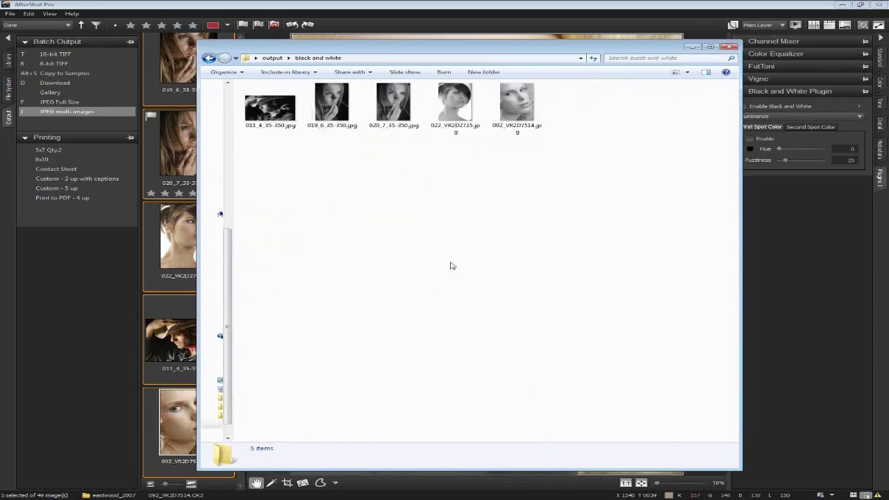
{"action": "key", "text": "BackSpace"}
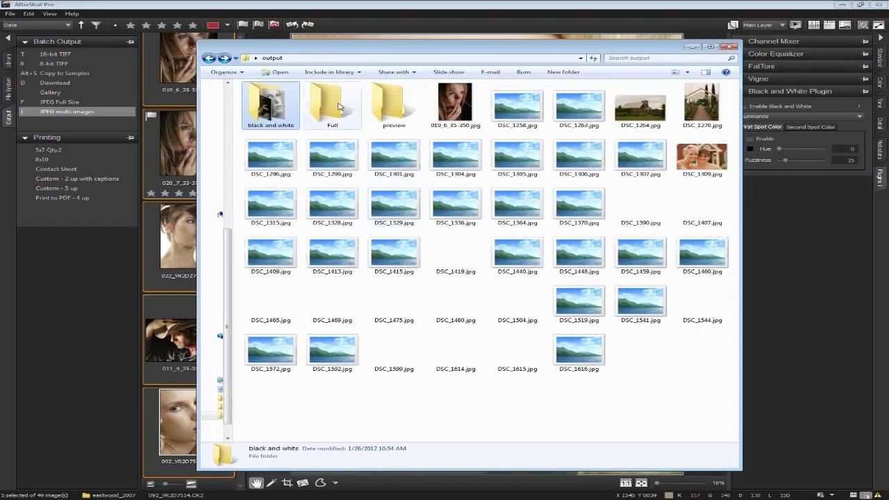
{"action": "double_click", "coordinate": [340, 99]}
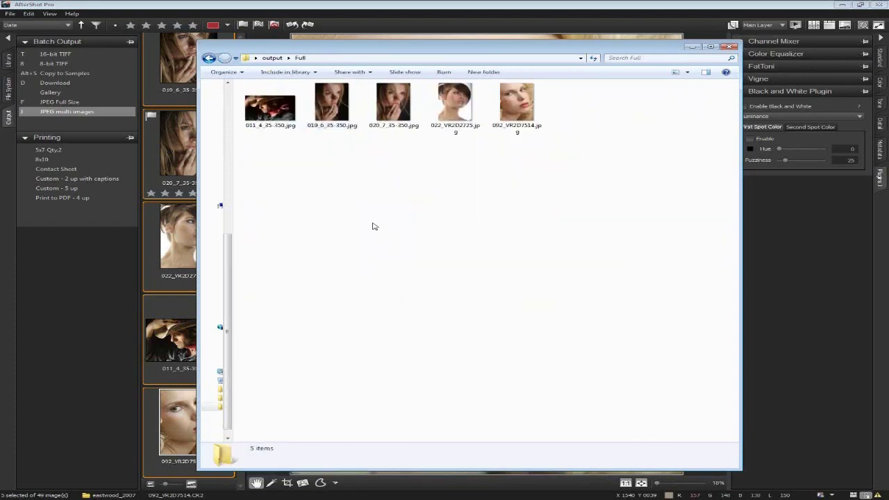
{"action": "key", "text": "BackSpace"}
{"action": "double_click", "coordinate": [395, 104]}
{"action": "key", "text": "BackSpace"}
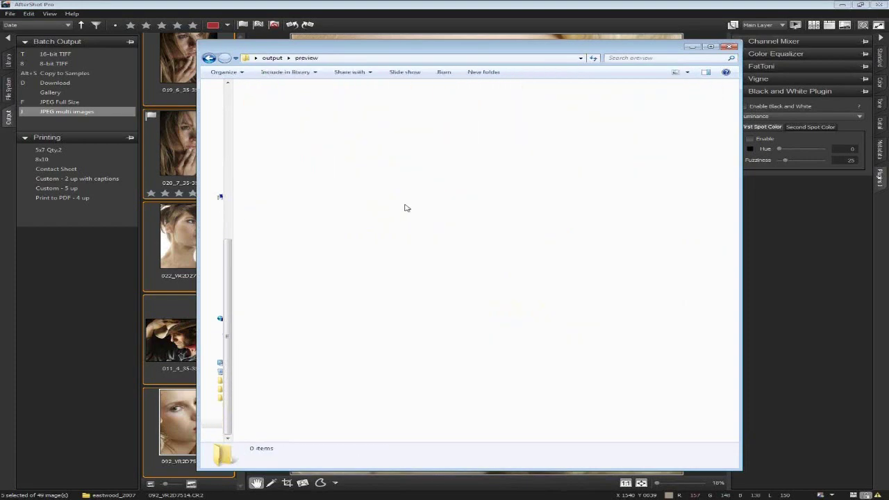
Delete all the loose JPG files from the output folder, keeping the three subfolders, and move the Explorer window aside.
{"action": "left_click", "coordinate": [468, 118]}
{"action": "left_click", "coordinate": [570, 347], "text": "shift"}
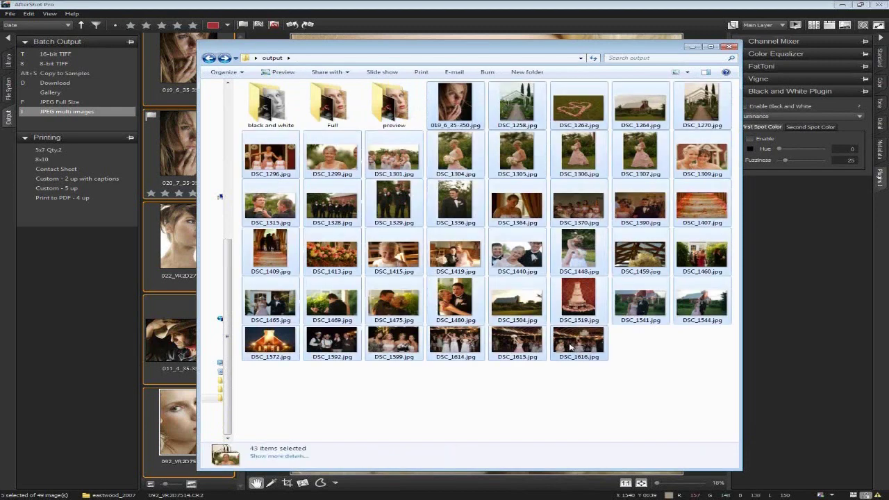
{"action": "key", "text": "Delete"}
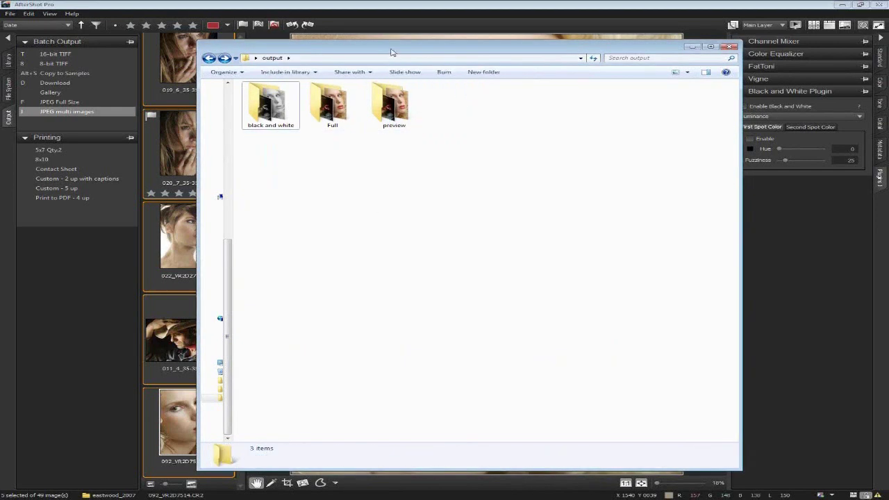
{"action": "left_click_drag", "start_coordinate": [413, 56], "coordinate": [463, 63]}
Switch back to AfterShot Pro and run JPEG multi images on all images from 094_VR2D7533.CR2 through 084_VR2D6417.CR2.
{"action": "left_click", "coordinate": [210, 251]}
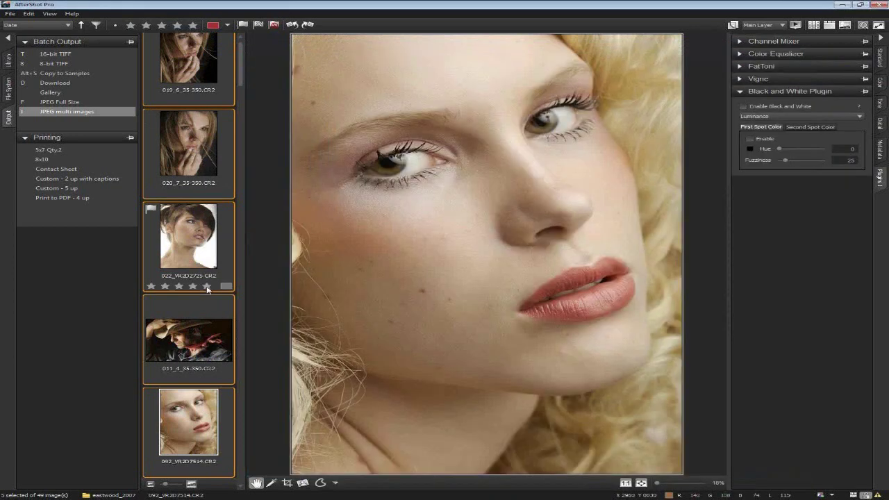
{"action": "scroll", "coordinate": [206, 341], "scroll_direction": "down", "scroll_amount": 3}
{"action": "left_click", "coordinate": [197, 323]}
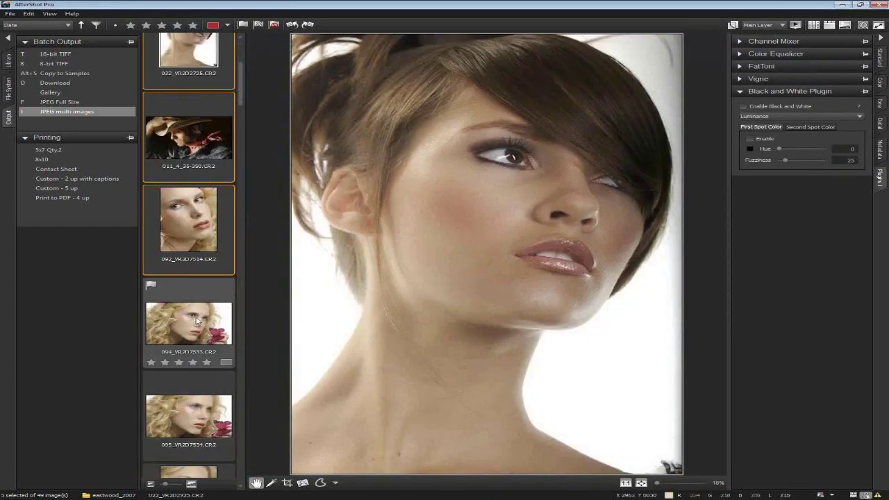
{"action": "scroll", "coordinate": [197, 323], "scroll_direction": "down", "scroll_amount": 15}
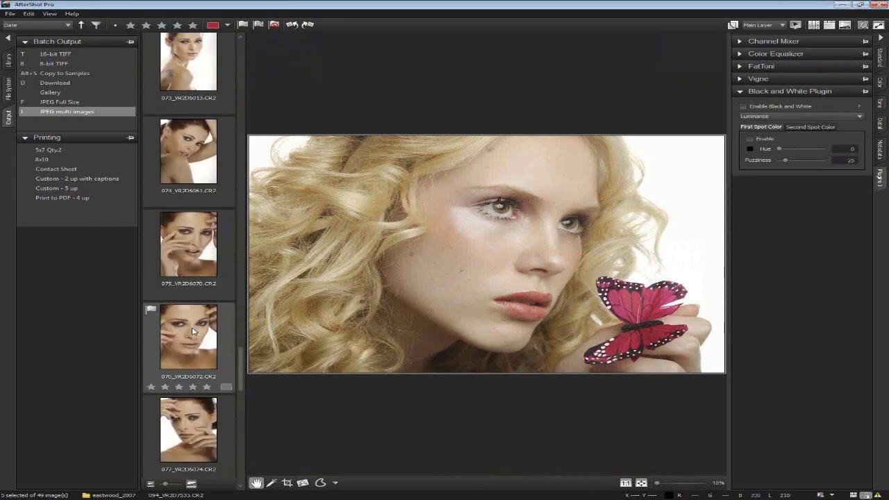
{"action": "scroll", "coordinate": [196, 347], "scroll_direction": "down", "scroll_amount": 3}
{"action": "left_click", "coordinate": [210, 421], "text": "shift"}
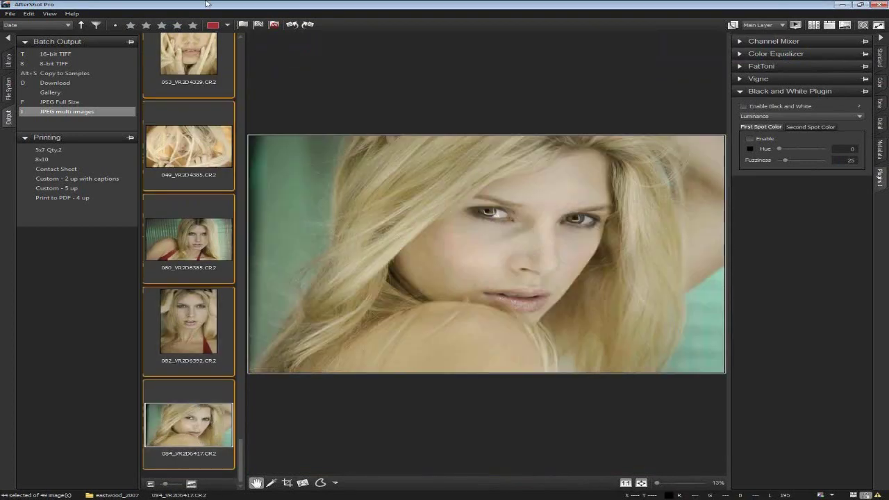
{"action": "left_click_drag", "start_coordinate": [197, 54], "coordinate": [66, 112]}
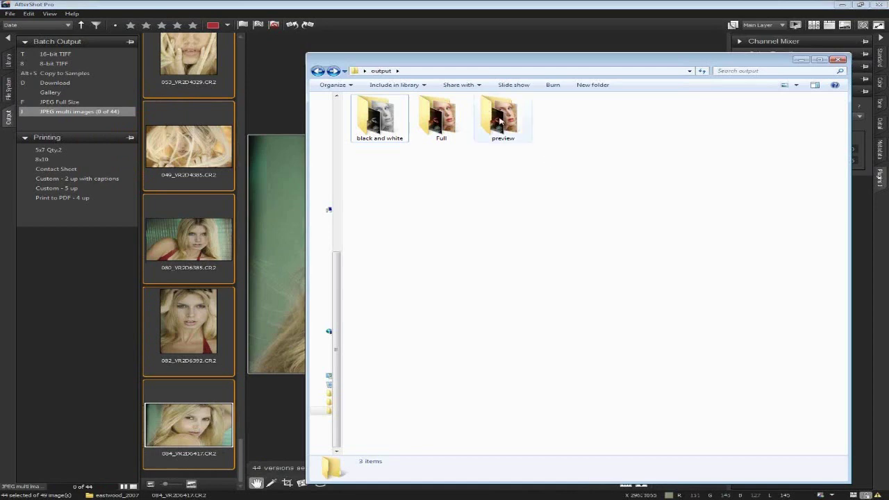
Check the preview and black and white folders in Windows Explorer while the batch runs, and close the Explorer window.
{"action": "double_click", "coordinate": [508, 125]}
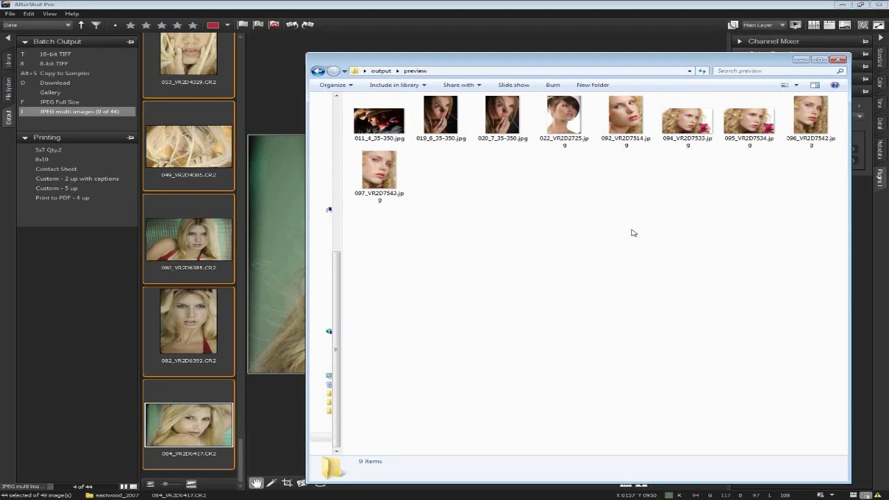
{"action": "left_click", "coordinate": [380, 71]}
{"action": "double_click", "coordinate": [380, 134]}
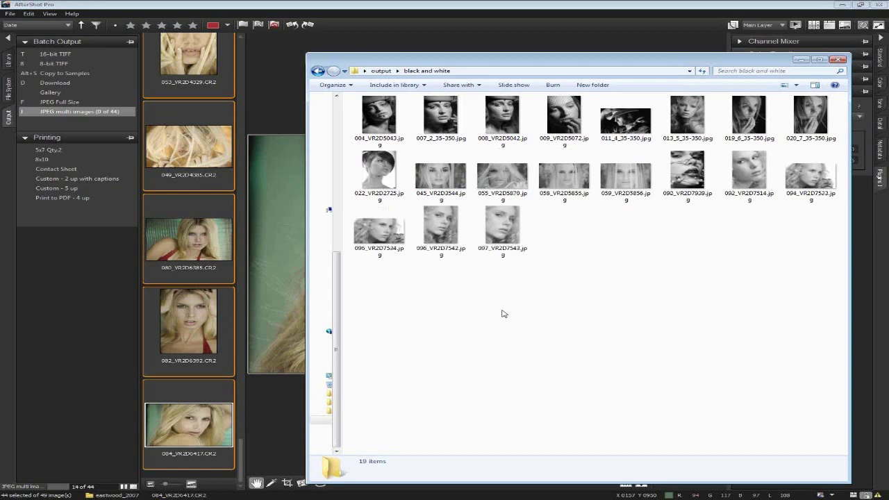
{"action": "left_click", "coordinate": [840, 59]}
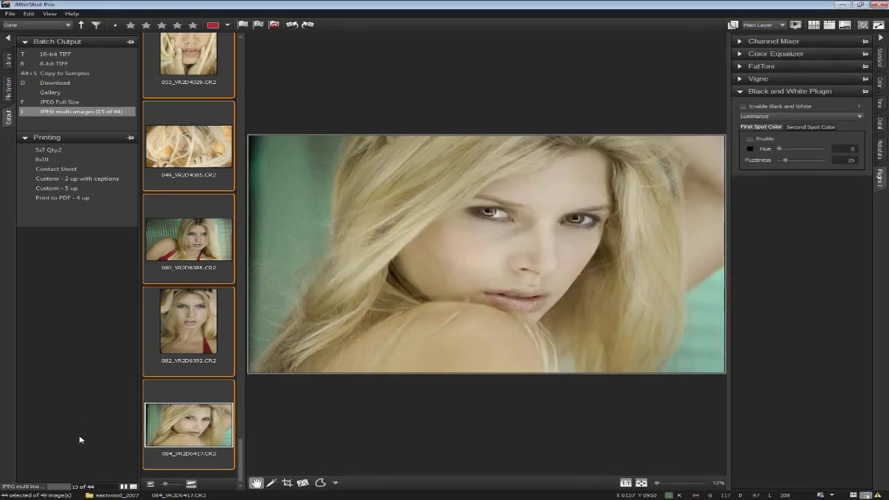
Cancel the running JPEG multi images batch and select image 051_VR2D4310.CR2.
{"action": "left_click", "coordinate": [133, 486]}
{"action": "left_click", "coordinate": [144, 102]}
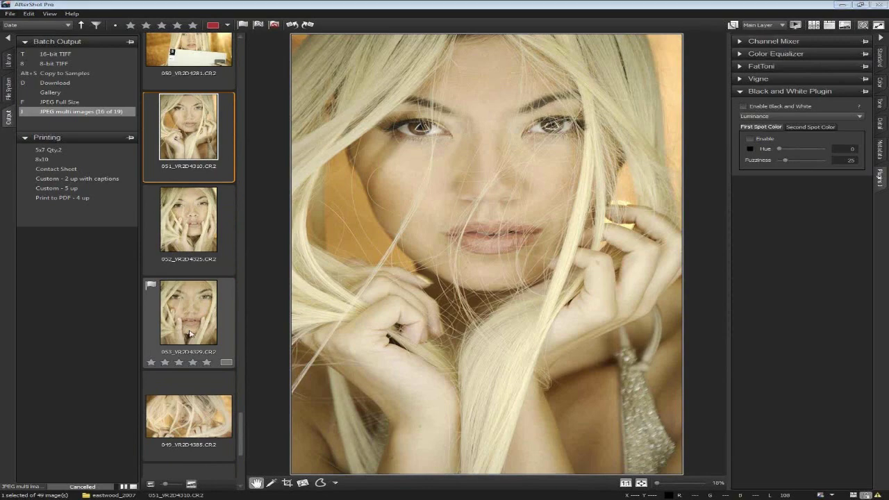
Switch to the browser, review the upgrade eligibility details on Corel's AfterShot Pro product page, and return to AfterShot Pro.
{"action": "key", "text": "alt+Tab"}
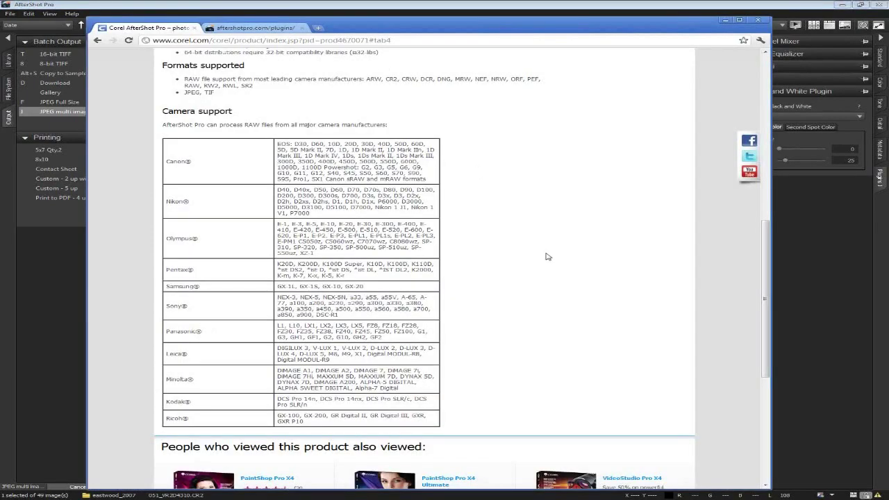
{"action": "scroll", "coordinate": [546, 254], "scroll_direction": "up", "scroll_amount": 10}
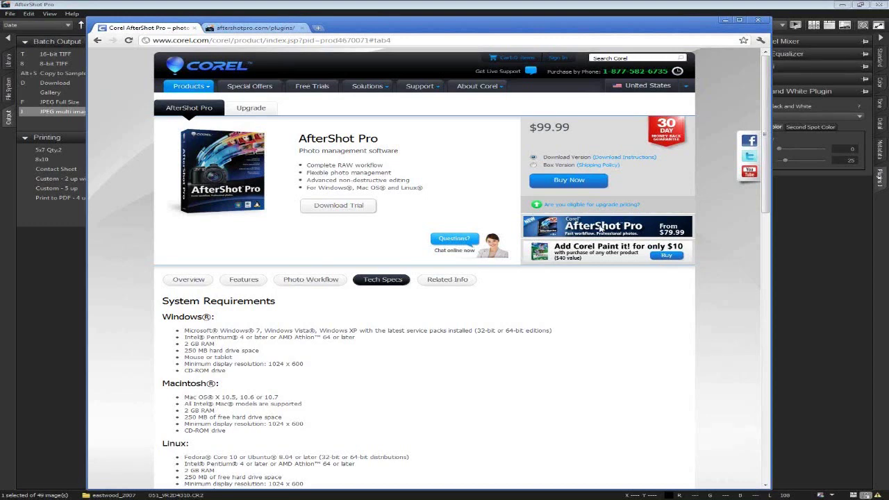
{"action": "left_click", "coordinate": [610, 206]}
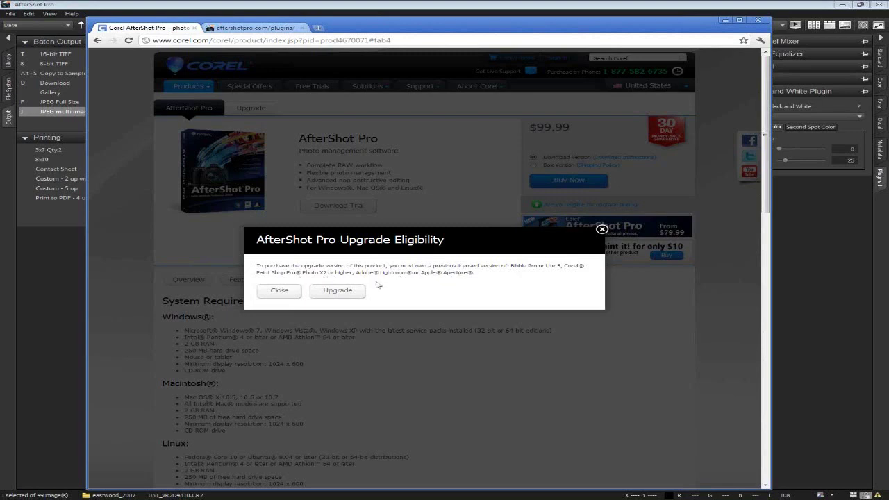
{"action": "left_click", "coordinate": [602, 230]}
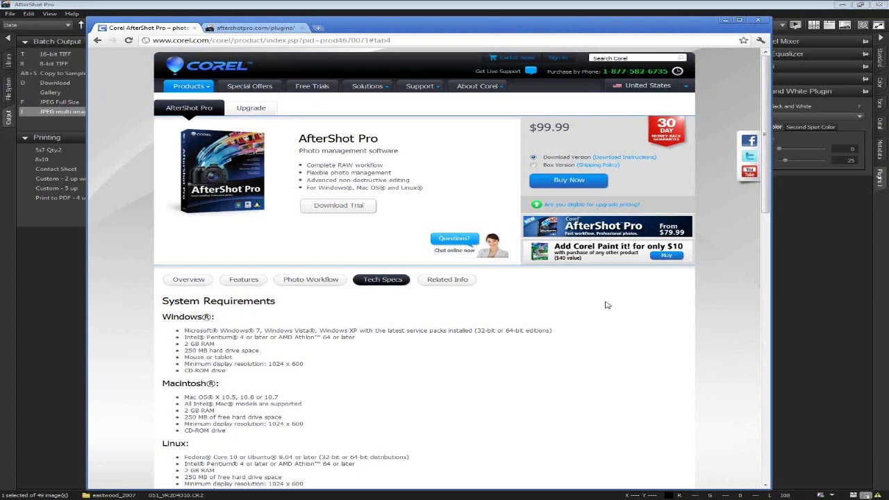
{"action": "left_click", "coordinate": [725, 23]}
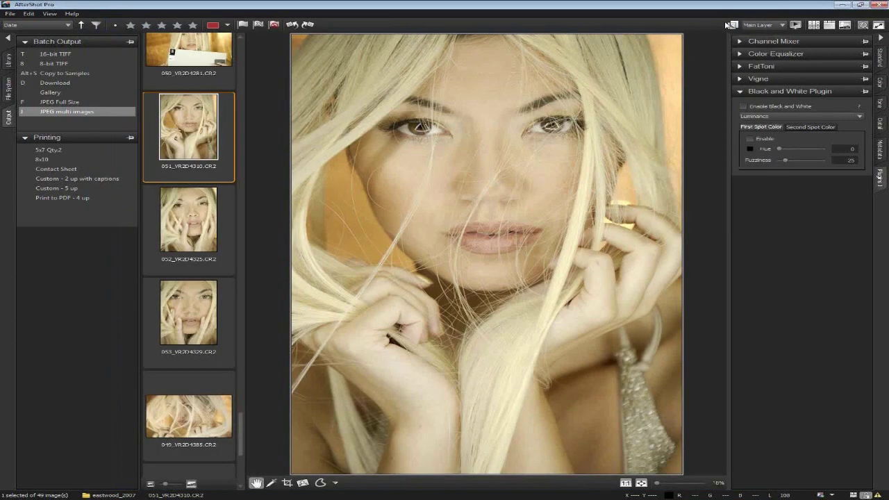